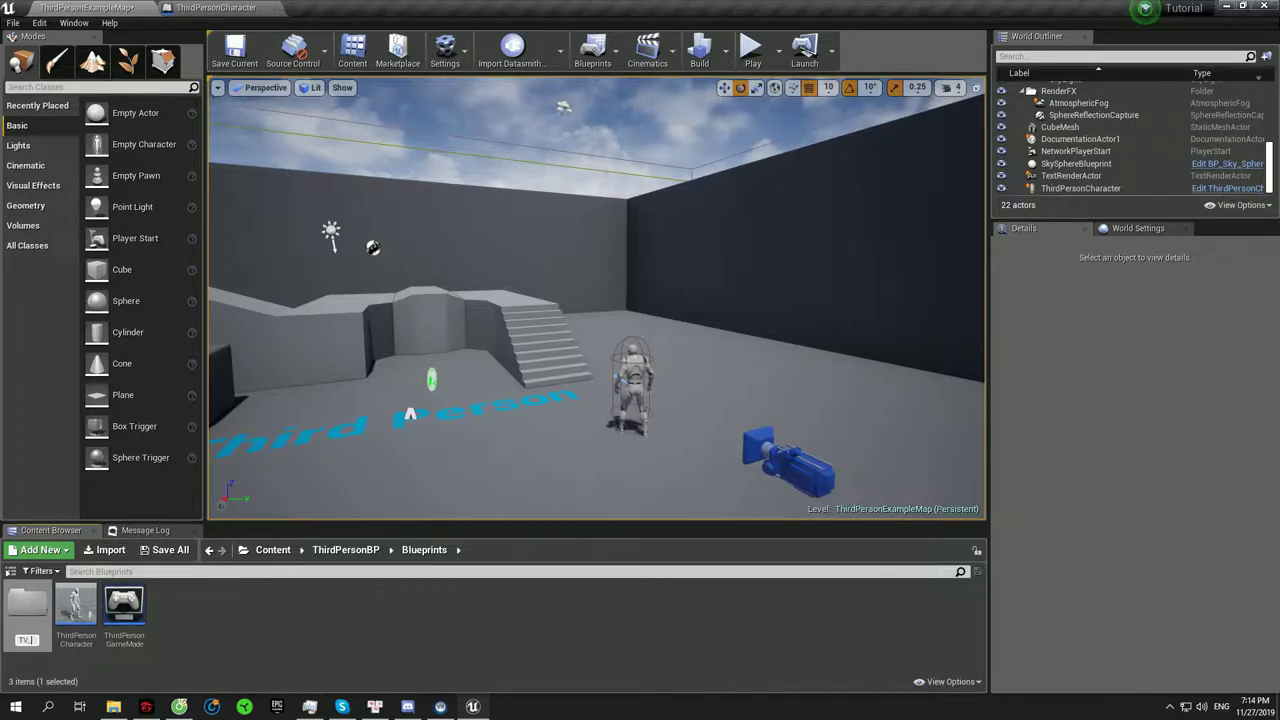
- Create an Actor blueprint class named TV_Actor in the TV_Manager folder
double_click(27, 612)
right_click(186, 624)
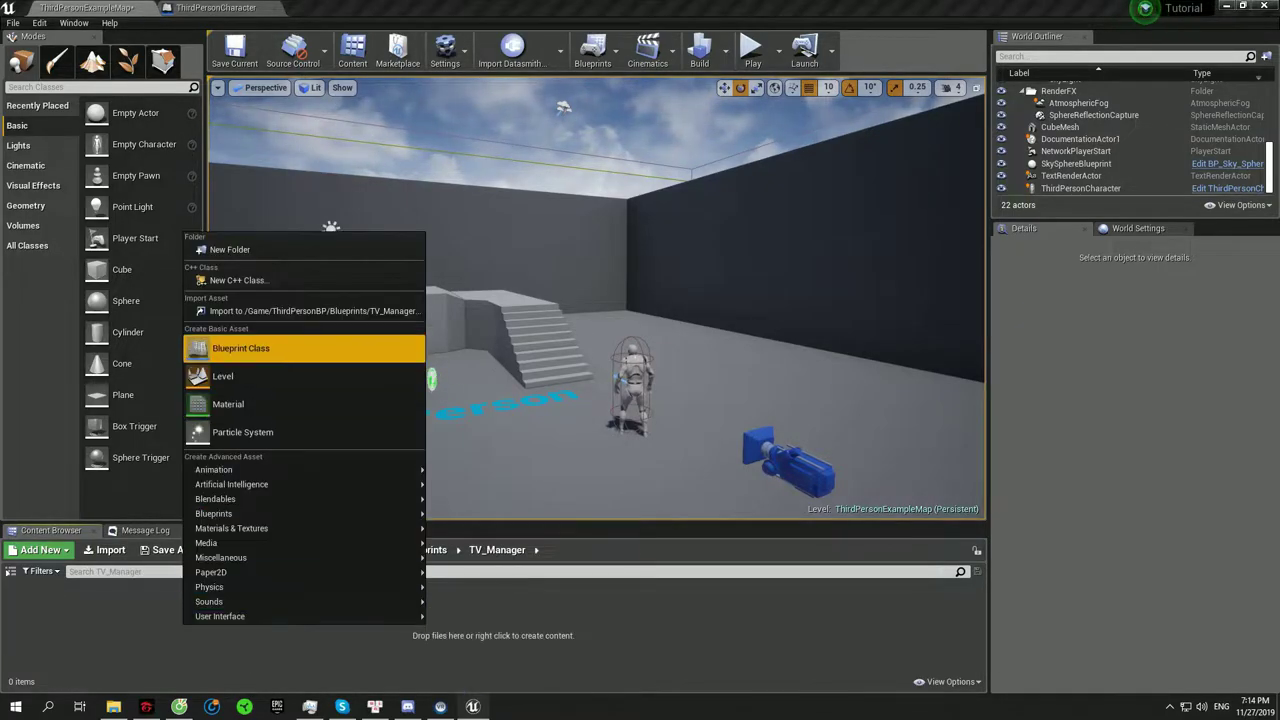
left_click(290, 348)
left_click(518, 240)
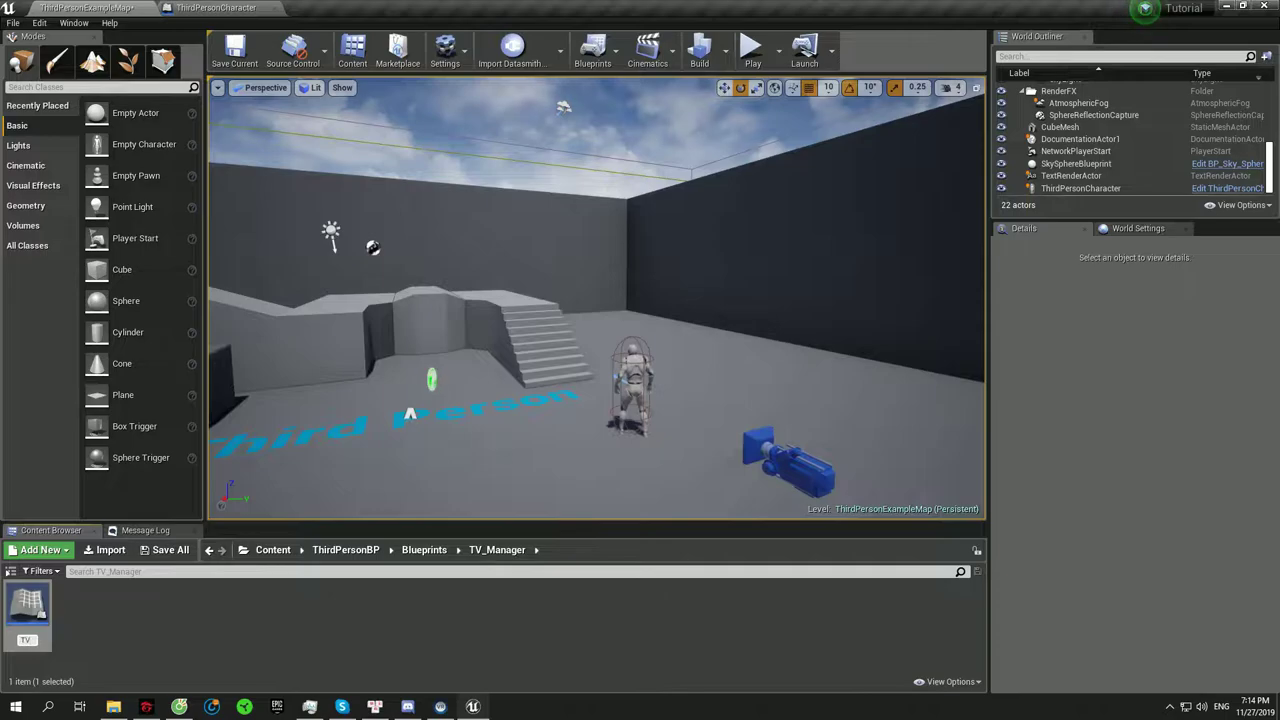
- Give TV_Actor a plane component named Screen, compile, and place it near the stairs
double_click(27, 612)
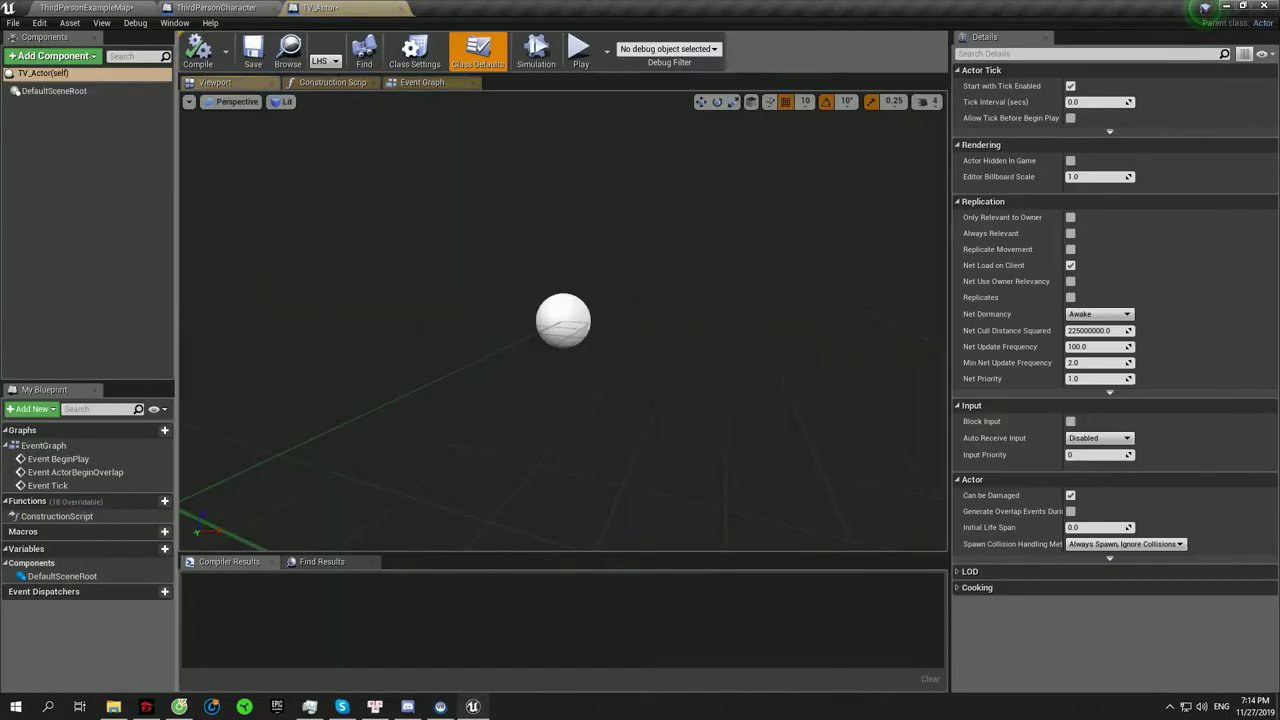
left_click(52, 55)
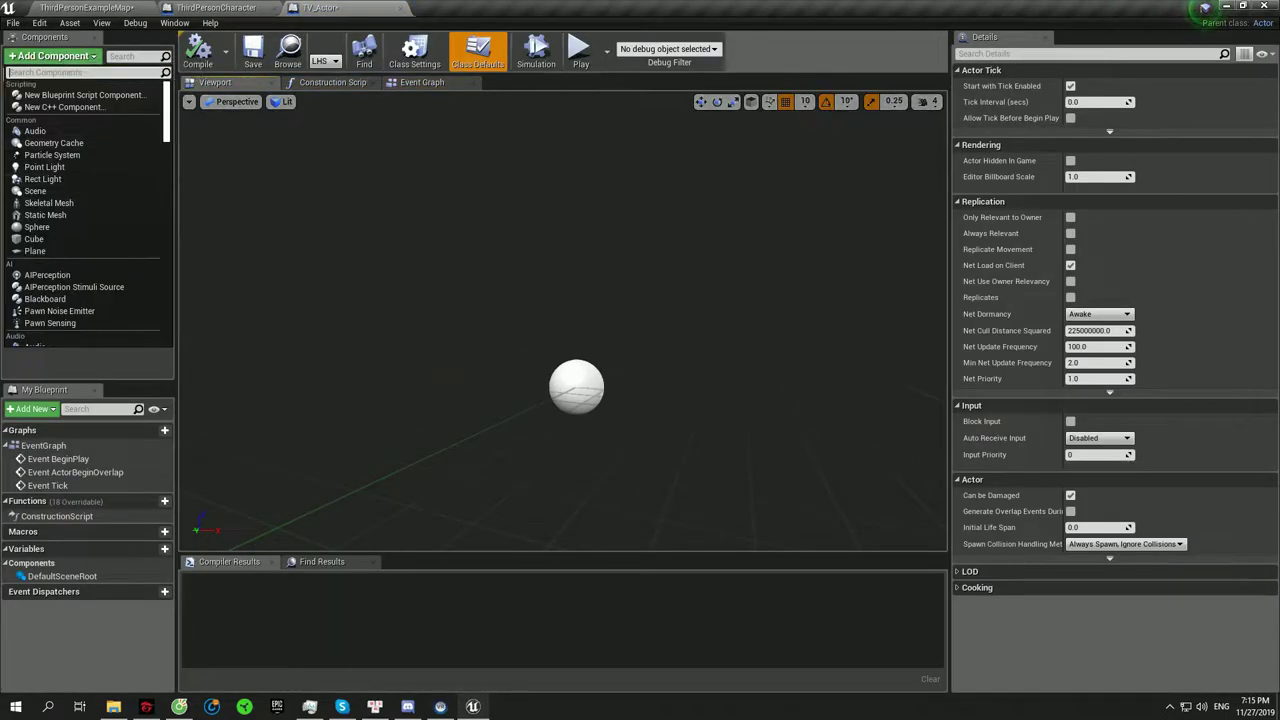
left_click(60, 179)
type("Screen")
key("Return")
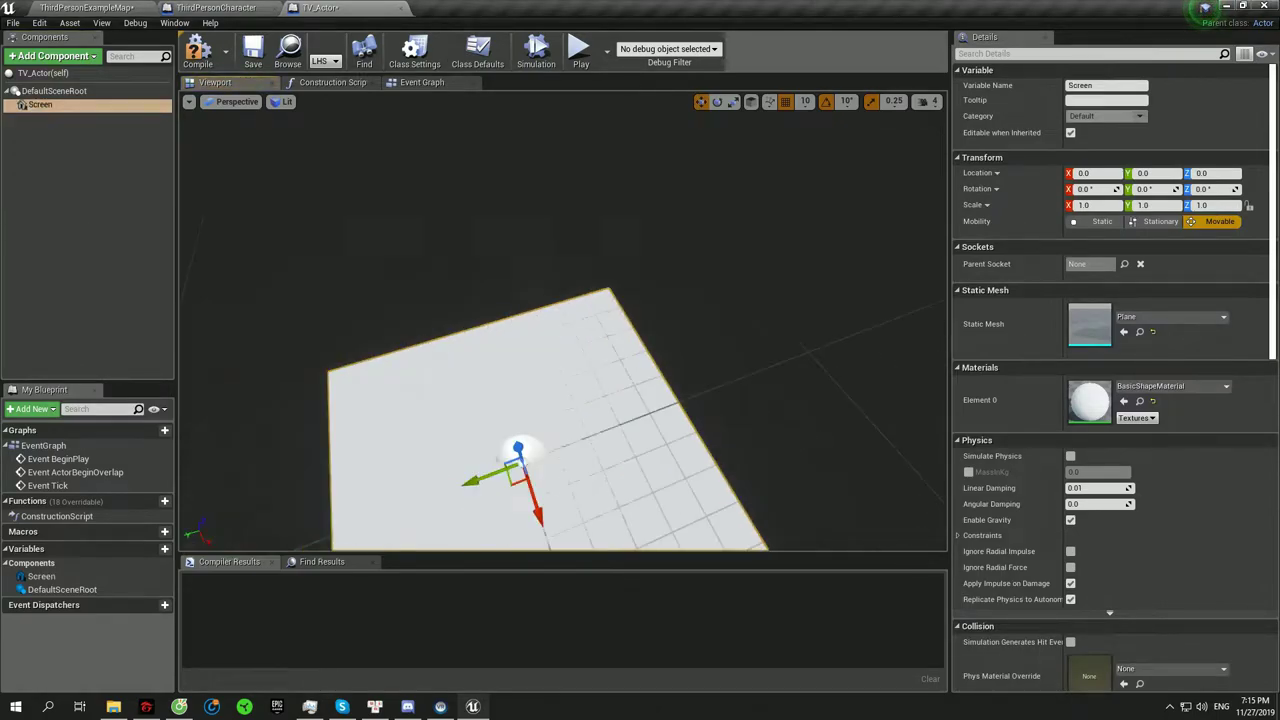
left_click(197, 50)
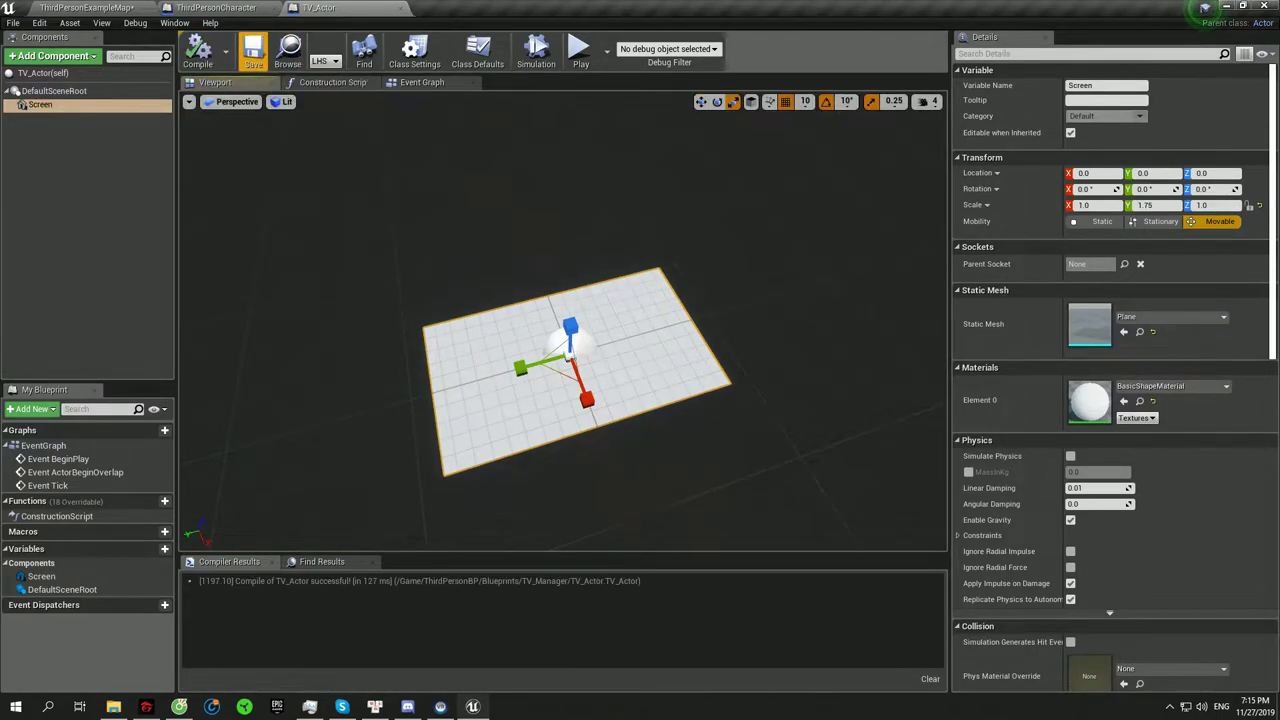
left_click(87, 7)
mouse_move(27, 605)
left_mouse_down()
mouse_move(396, 337)
mouse_move(440, 290)
left_mouse_up()
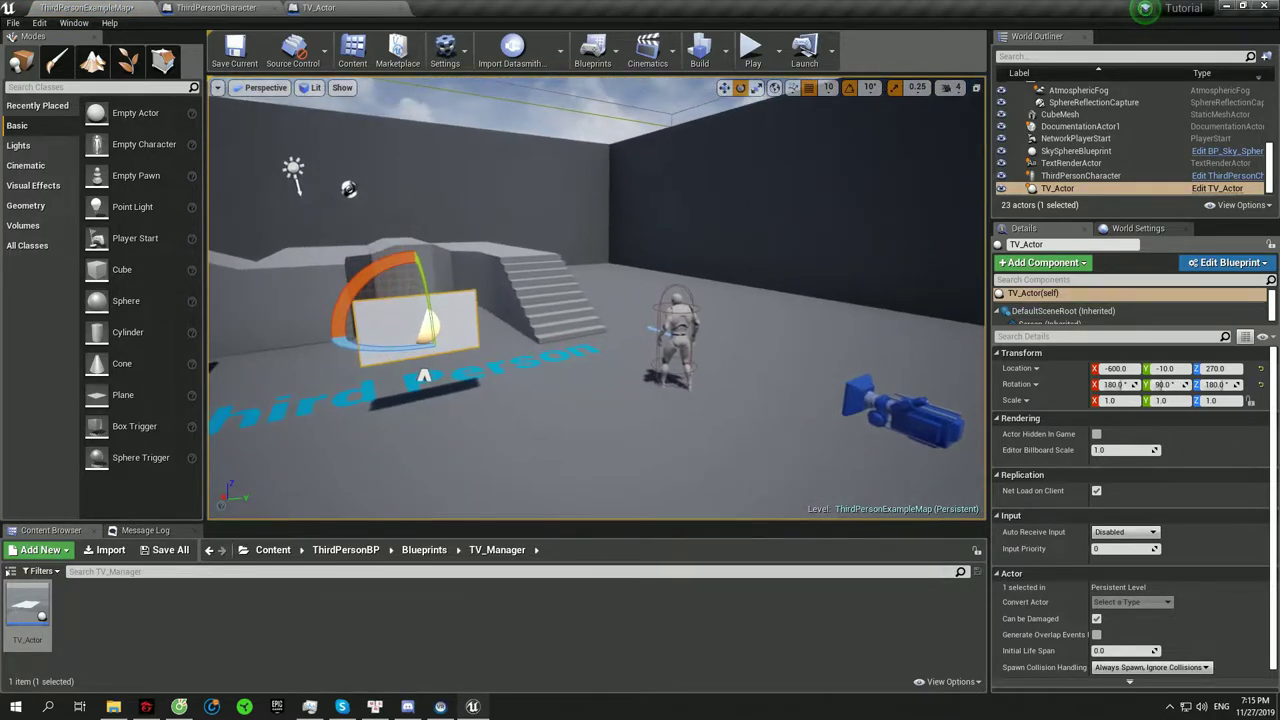
- Add a Left Mouse Button event to the ThirdPersonCharacter Event Graph
left_click(217, 7)
scroll(560, 300, "down", 3)
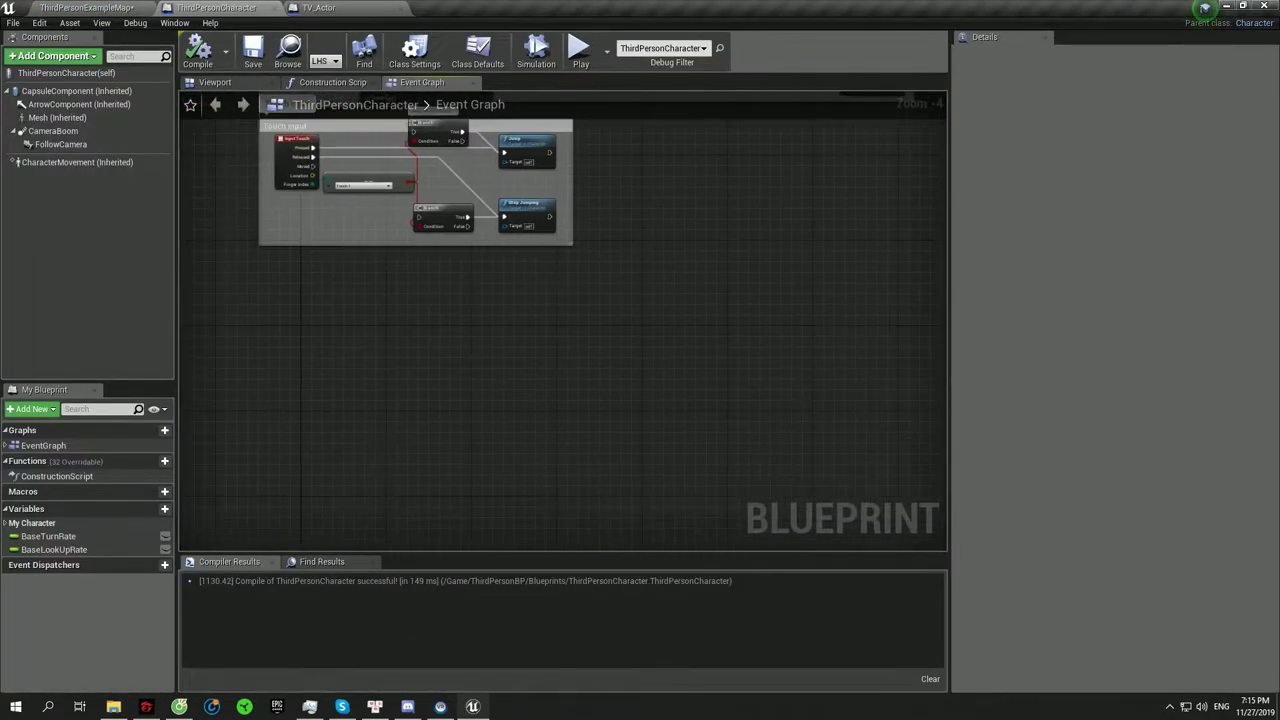
right_click(549, 345)
type("left mouse")
key("Return")
scroll(585, 360, "up", 4)
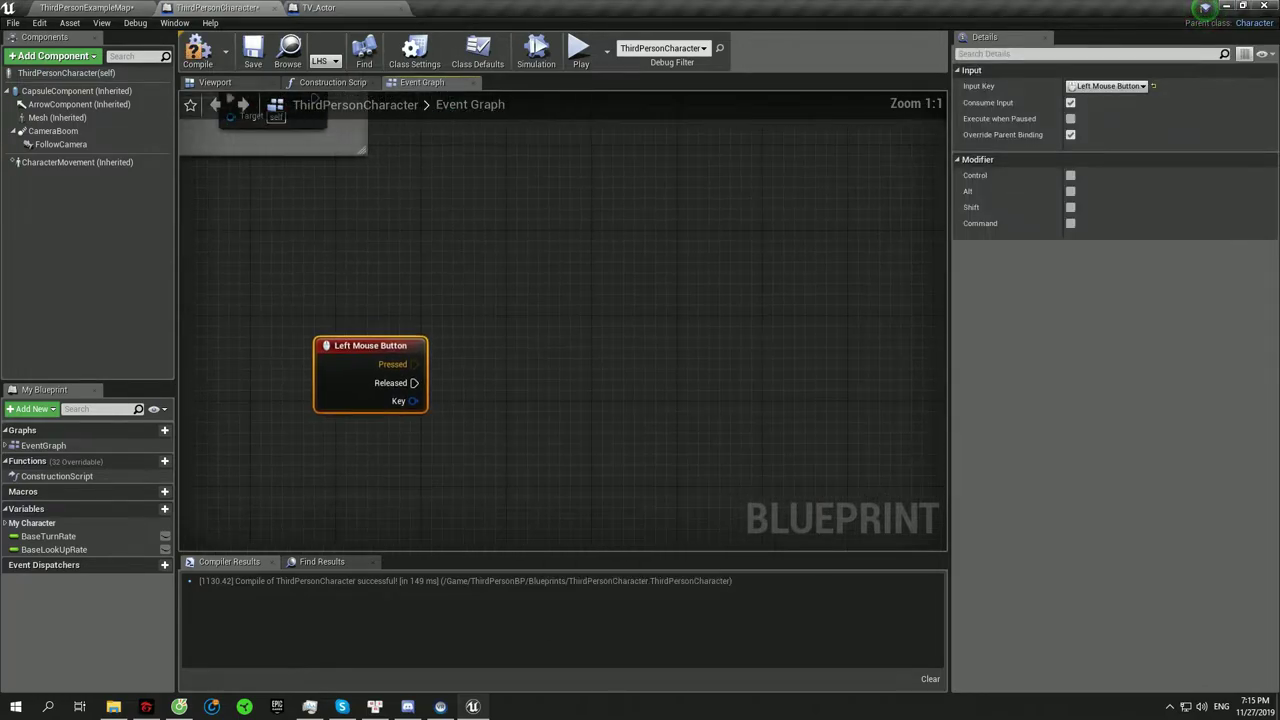
right_click_drag(360, 400, 365, 155)
right_click_drag(560, 300, 565, 428)
- Connect a LineTraceByChannel node to the Pressed output
left_click_drag(413, 273, 470, 272)
type("li")
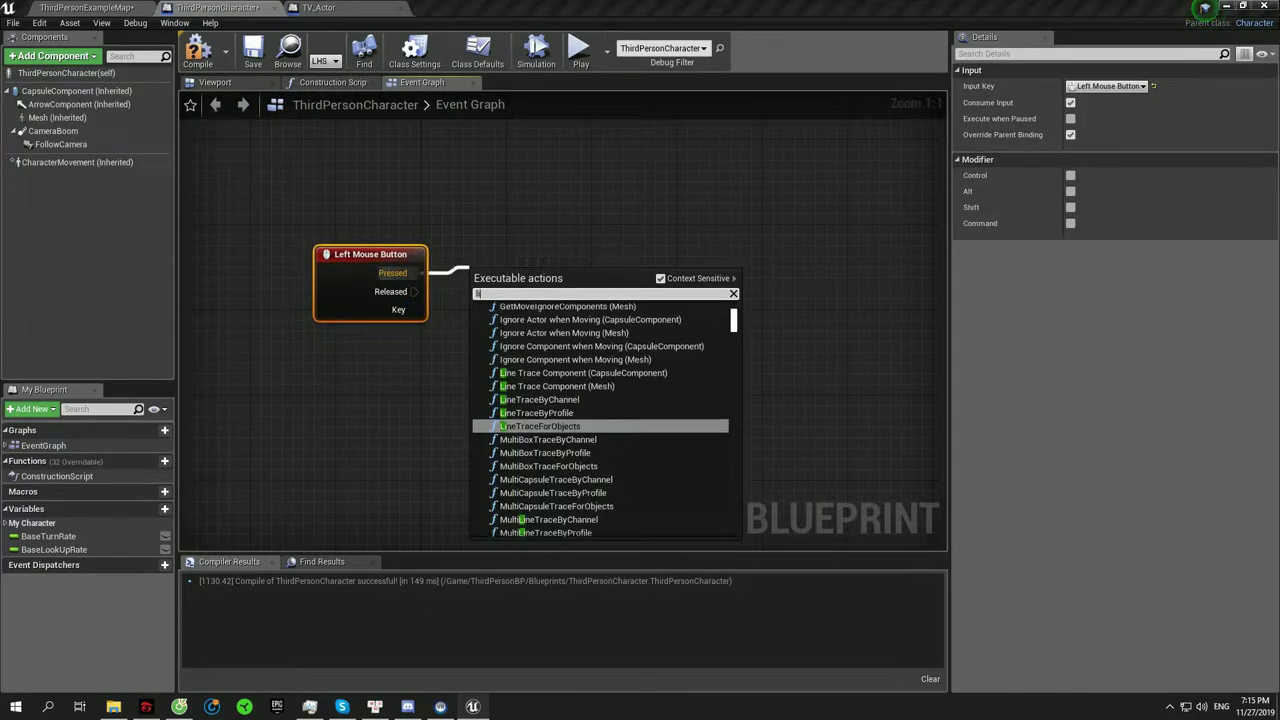
type("netrace")
left_click(540, 347)
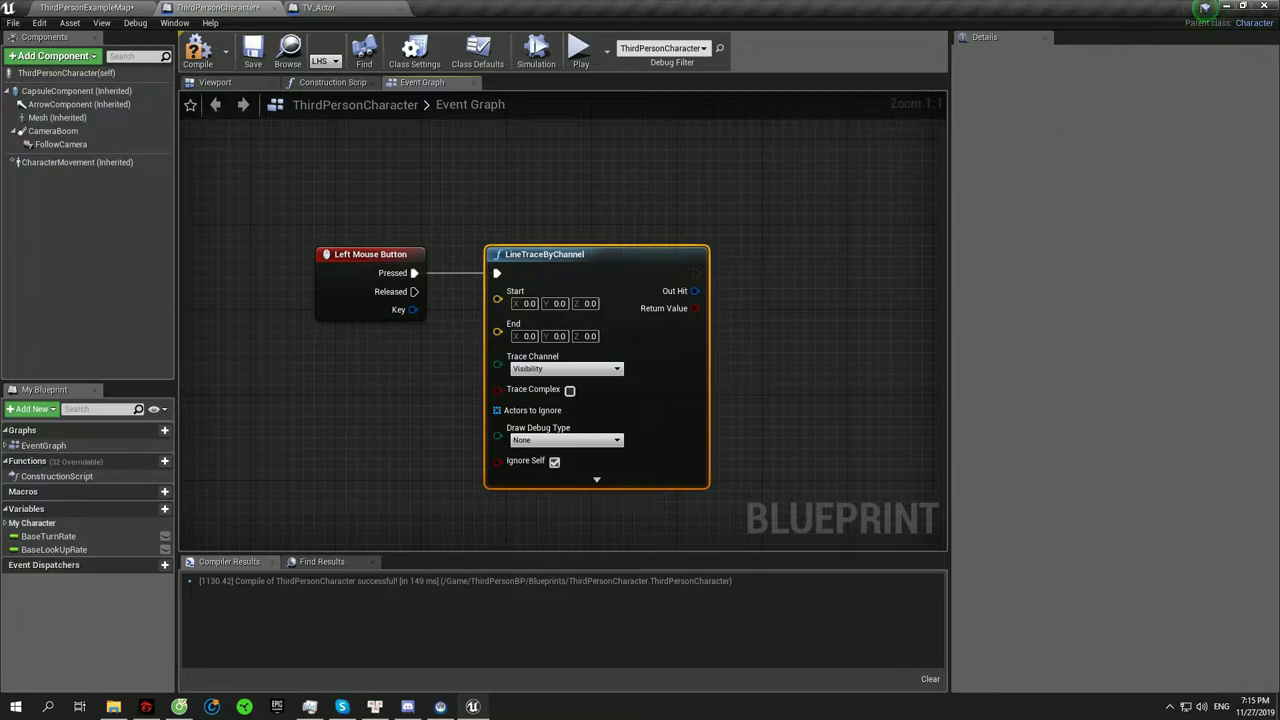
right_click_drag(540, 347, 834, 211)
- Add Get Player Camera Manager with its GetActorLocation and Get Actor Forward Vector nodes
right_click(298, 308)
type("get player camera")
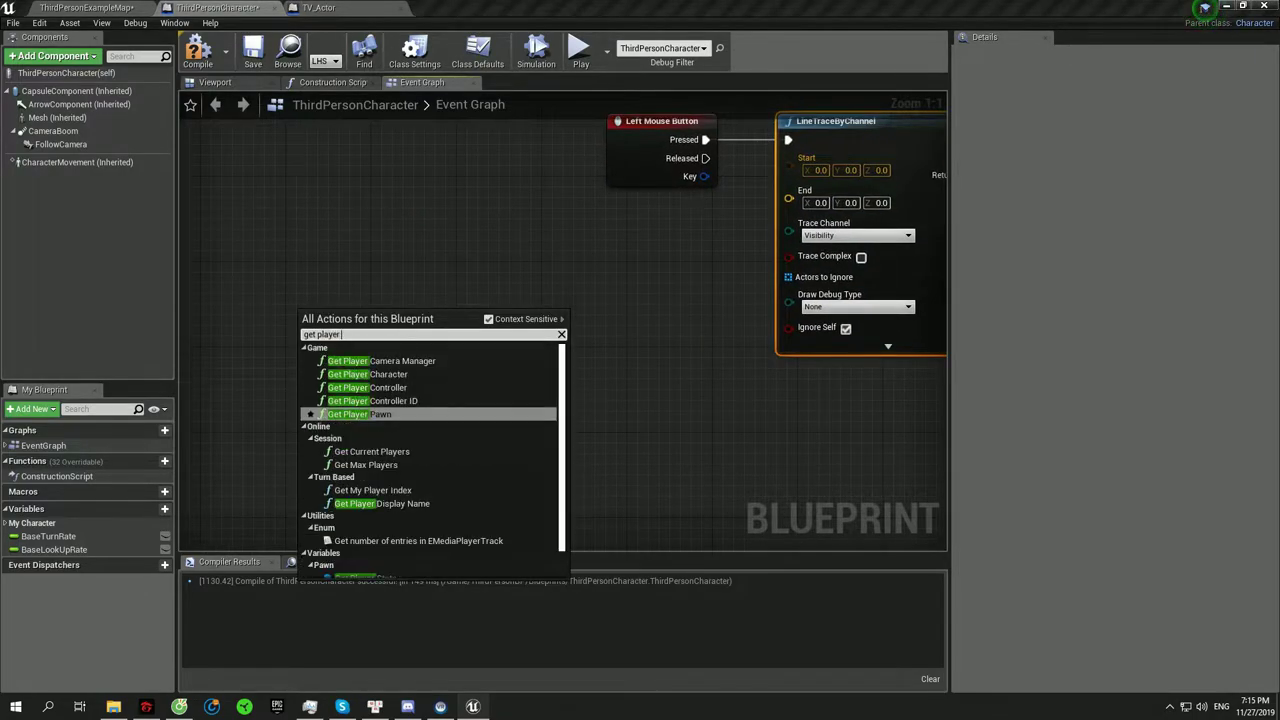
key("Return")
mouse_move(451, 331)
left_mouse_down()
mouse_move(502, 316)
mouse_move(442, 408)
left_mouse_up()
type("get actor loc")
key("Return")
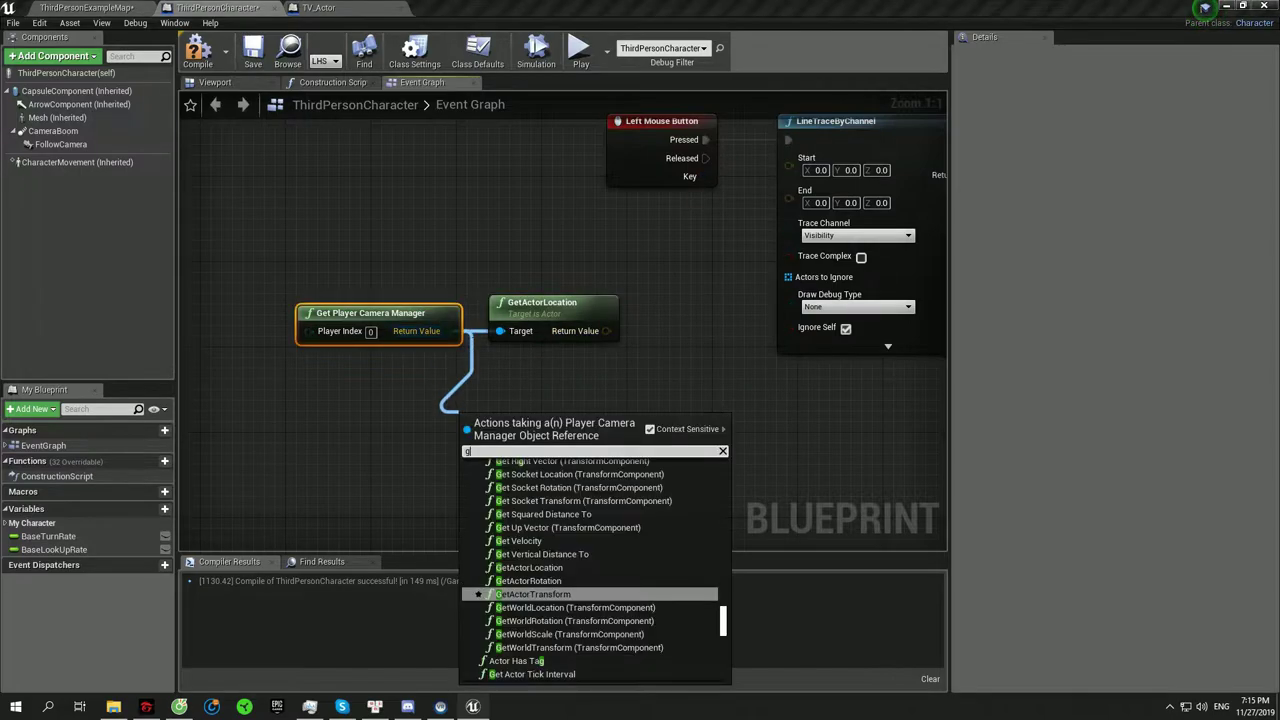
type("get forwar")
key("Return")
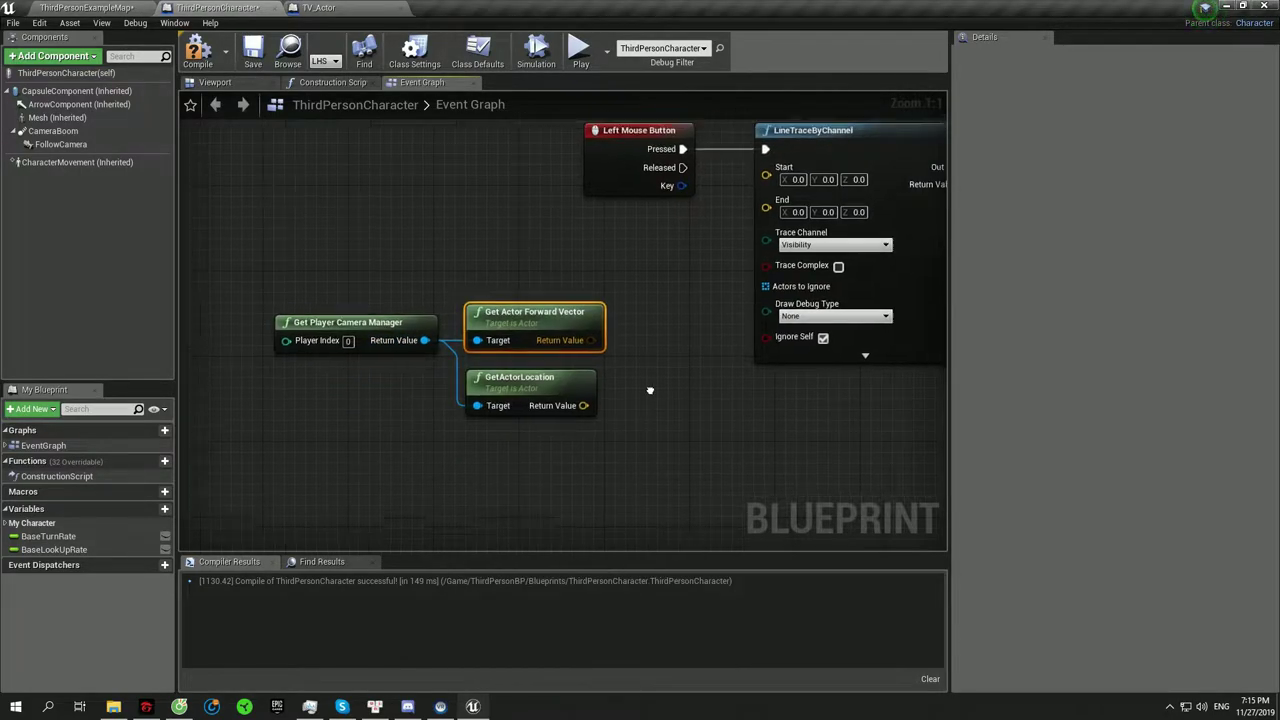
- Multiply the forward vector by 1000 and add a vector+vector node
right_click_drag(600, 420, 546, 437)
left_click_drag(562, 347, 590, 392)
type("*")
key("Return")
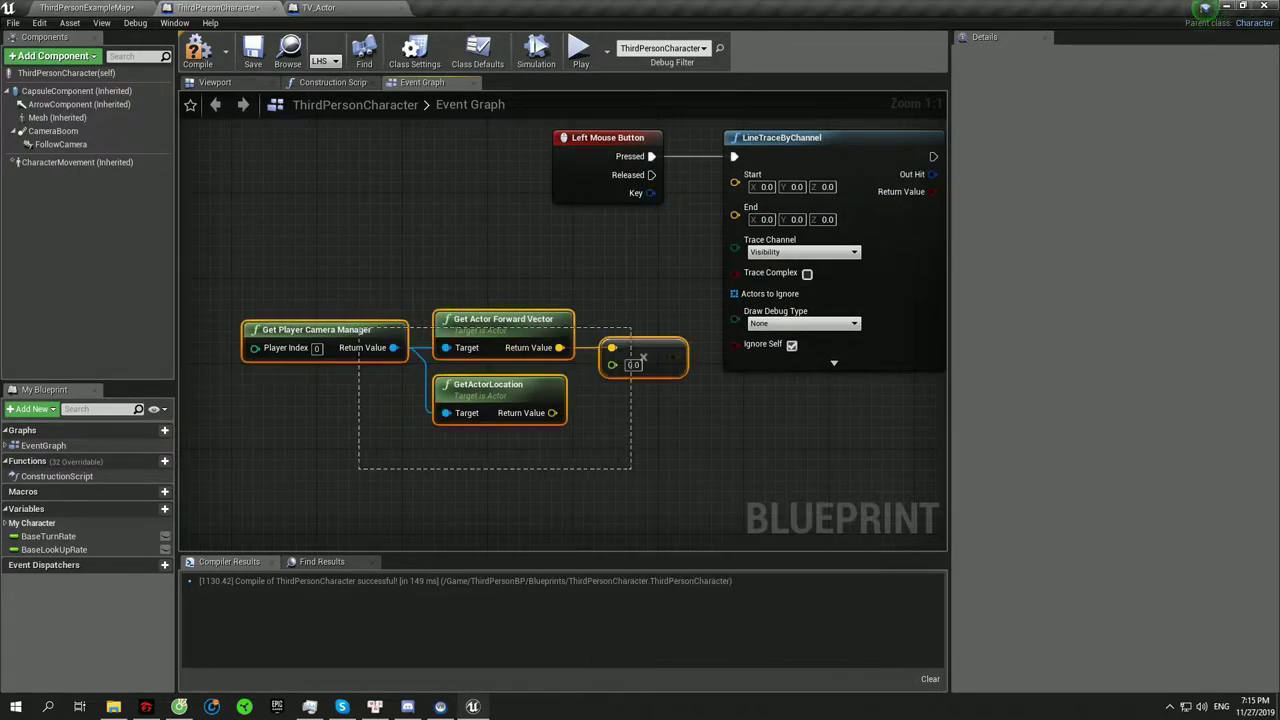
right_click_drag(600, 420, 477, 442)
mouse_move(566, 378)
left_mouse_down()
mouse_move(585, 397)
mouse_move(603, 381)
left_mouse_up()
key("Escape")
type("+")
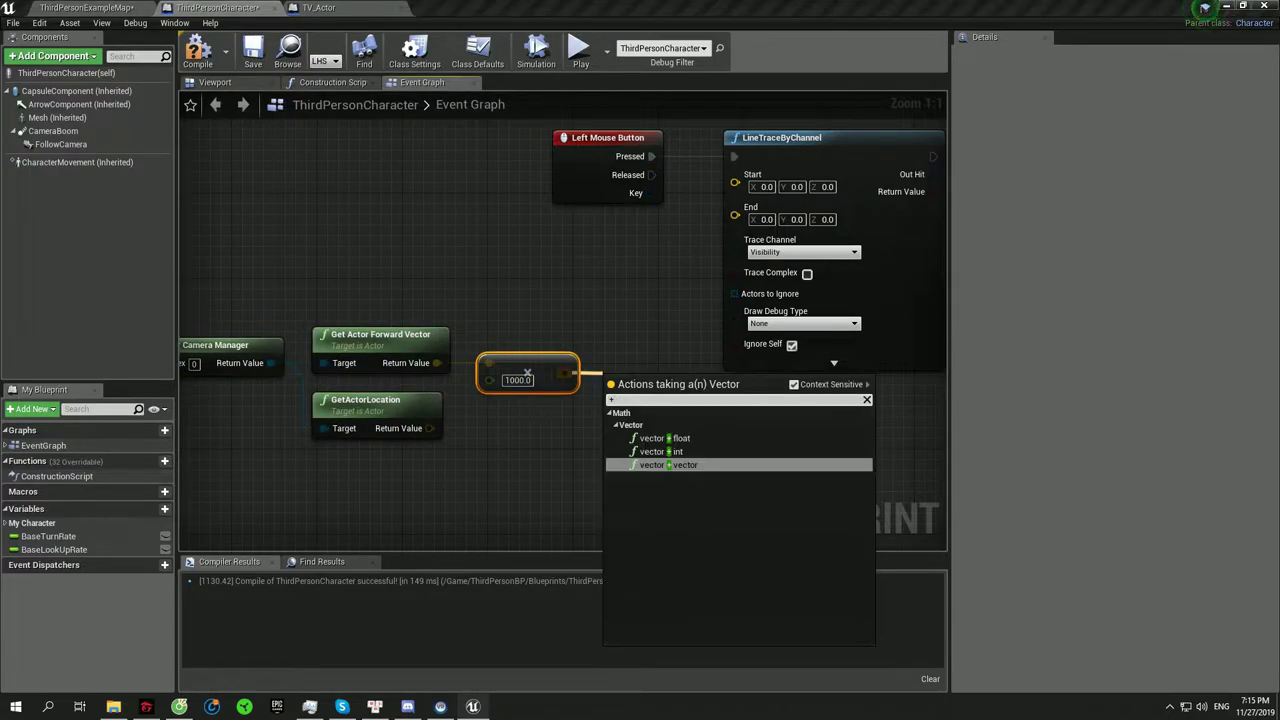
key("Return")
- Wire camera location to trace Start and the sum to End; draw debug For Duration
left_click_drag(428, 428, 604, 392)
right_click_drag(604, 392, 600, 424)
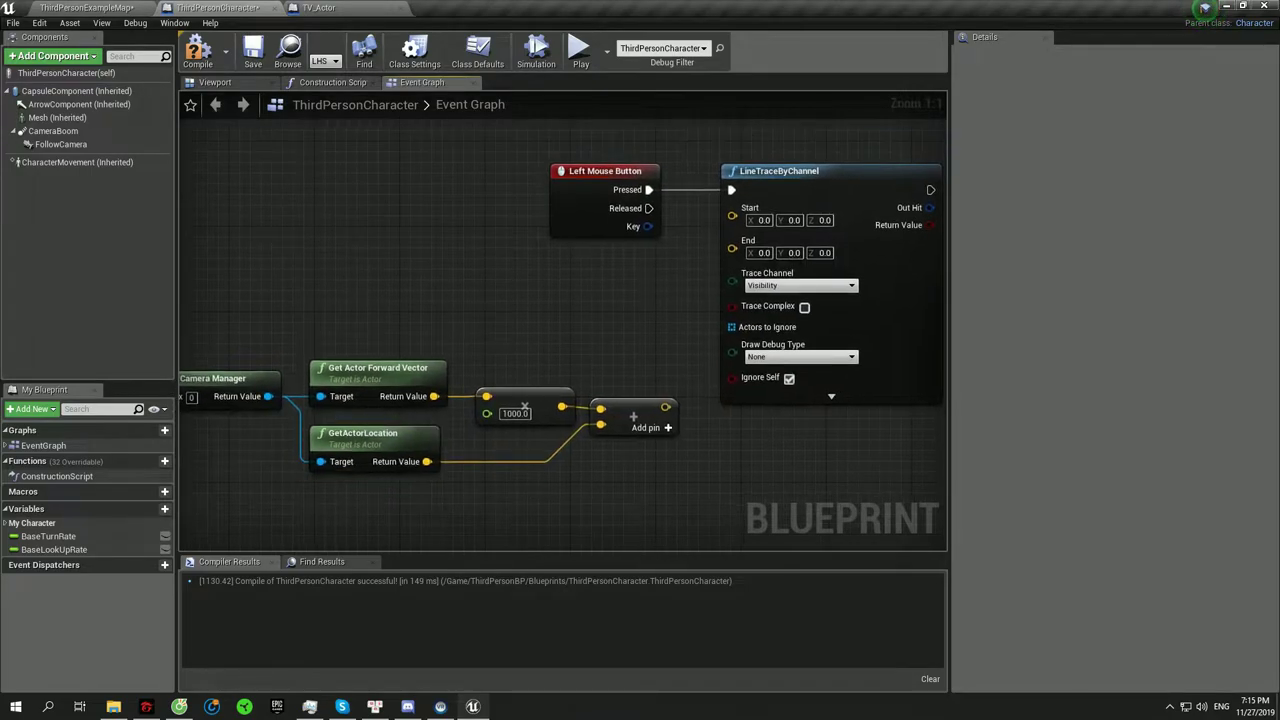
mouse_move(428, 461)
left_mouse_down()
mouse_move(732, 207)
mouse_move(696, 432)
mouse_move(665, 407)
left_mouse_up()
left_click(630, 415)
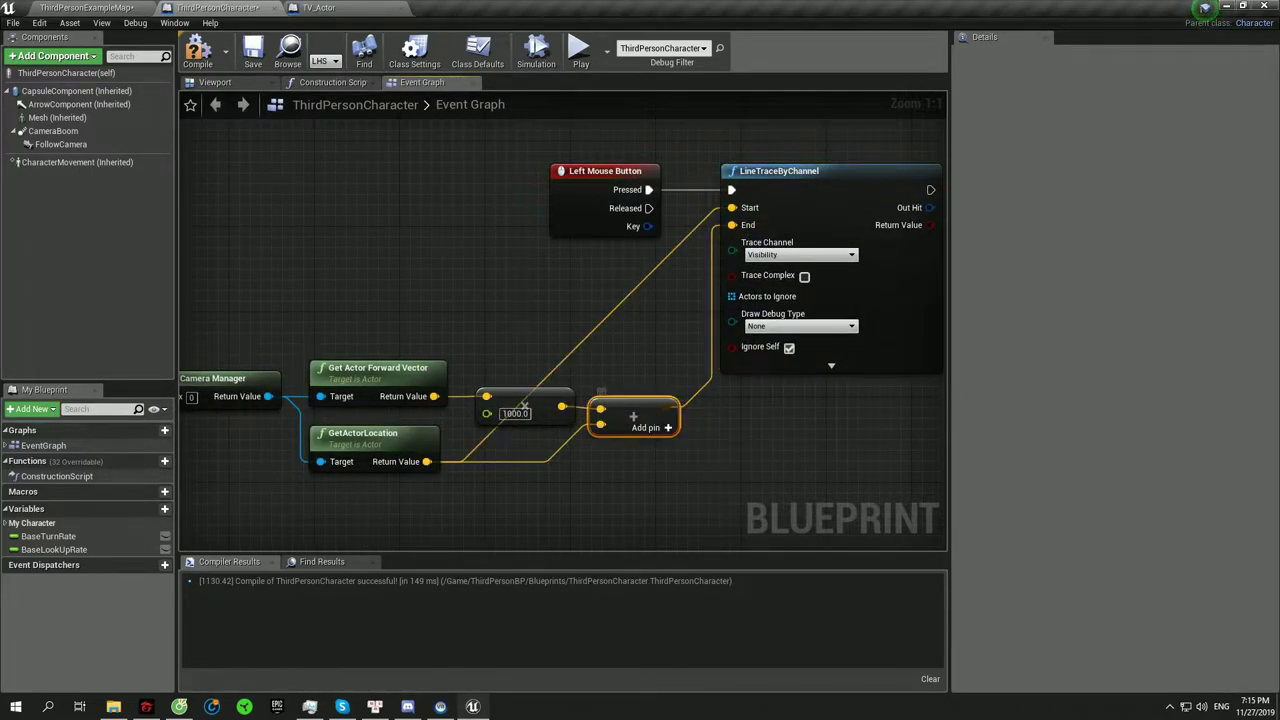
right_click_drag(767, 321, 690, 372)
left_click(724, 377)
left_click(724, 404)
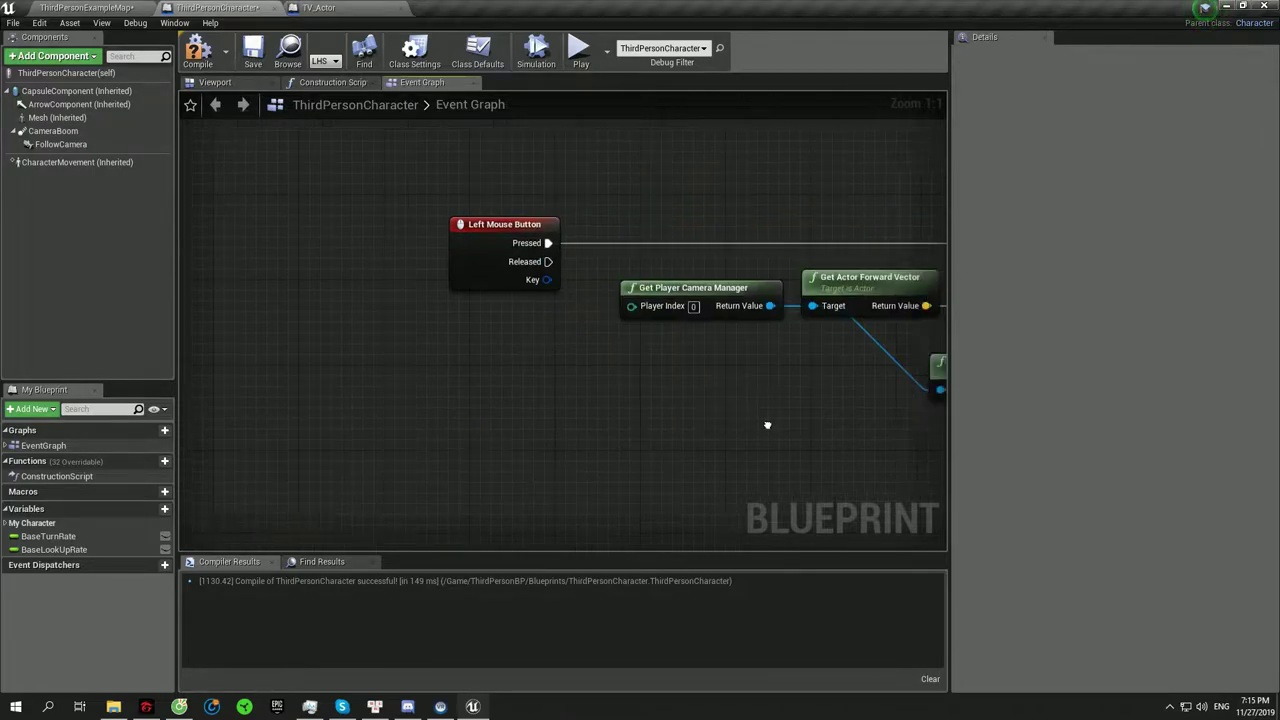
- Group the trace direction nodes under the comment 'Shoot a line at middle screen'
left_click_drag(325, 455, 690, 275)
key("c")
type("Shoot a line at middle scree")
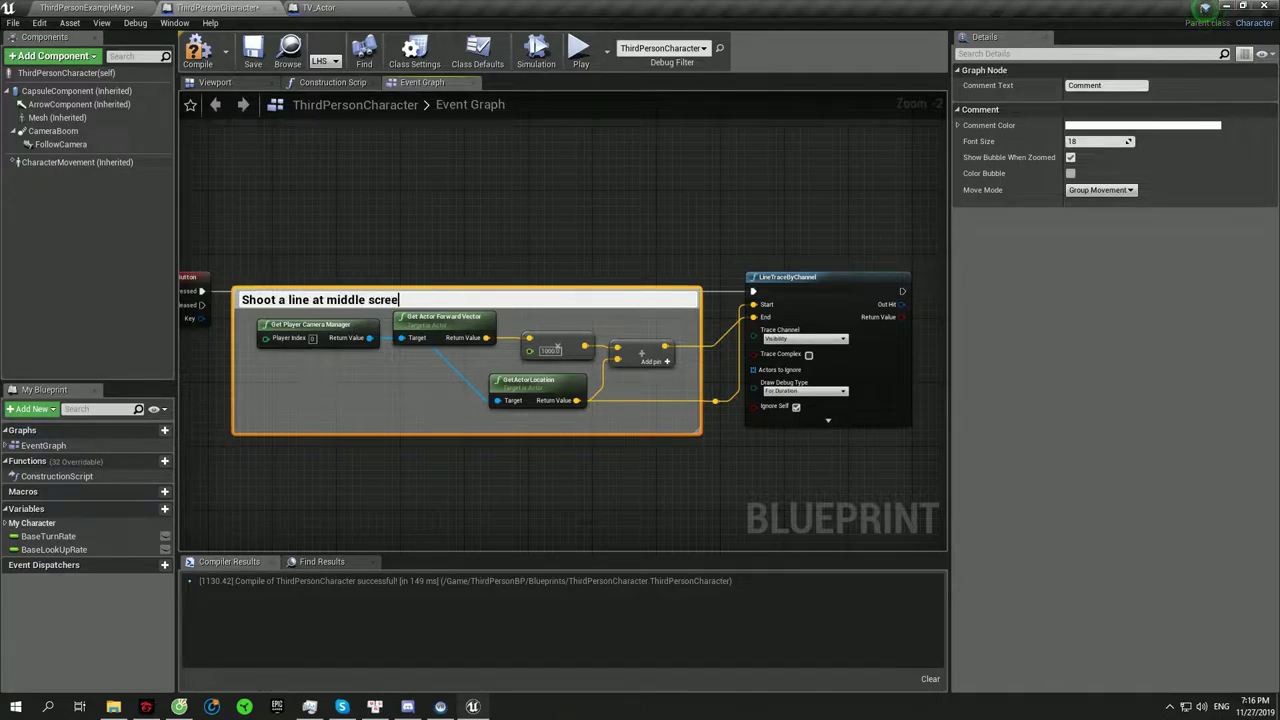
type("n")
key("Return")
- Play-test, clicking and walking to confirm the red debug trace lines, then stop
left_click(580, 52)
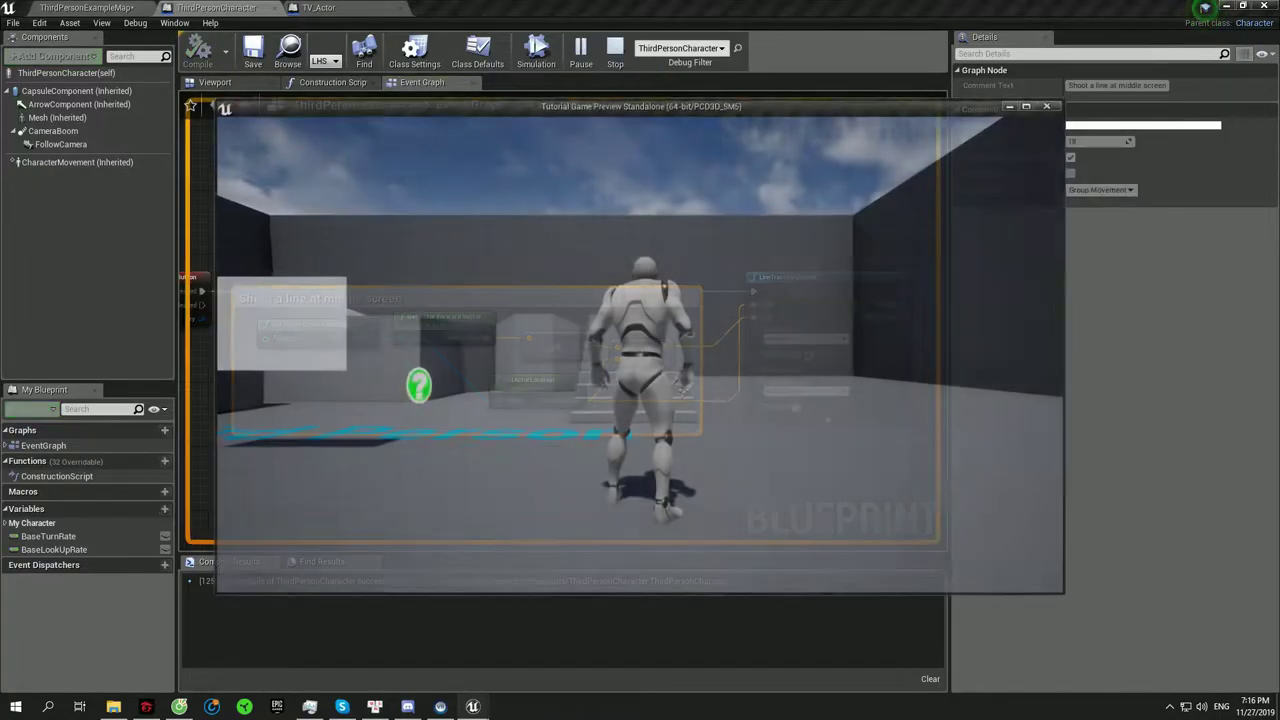
left_click(640, 350)
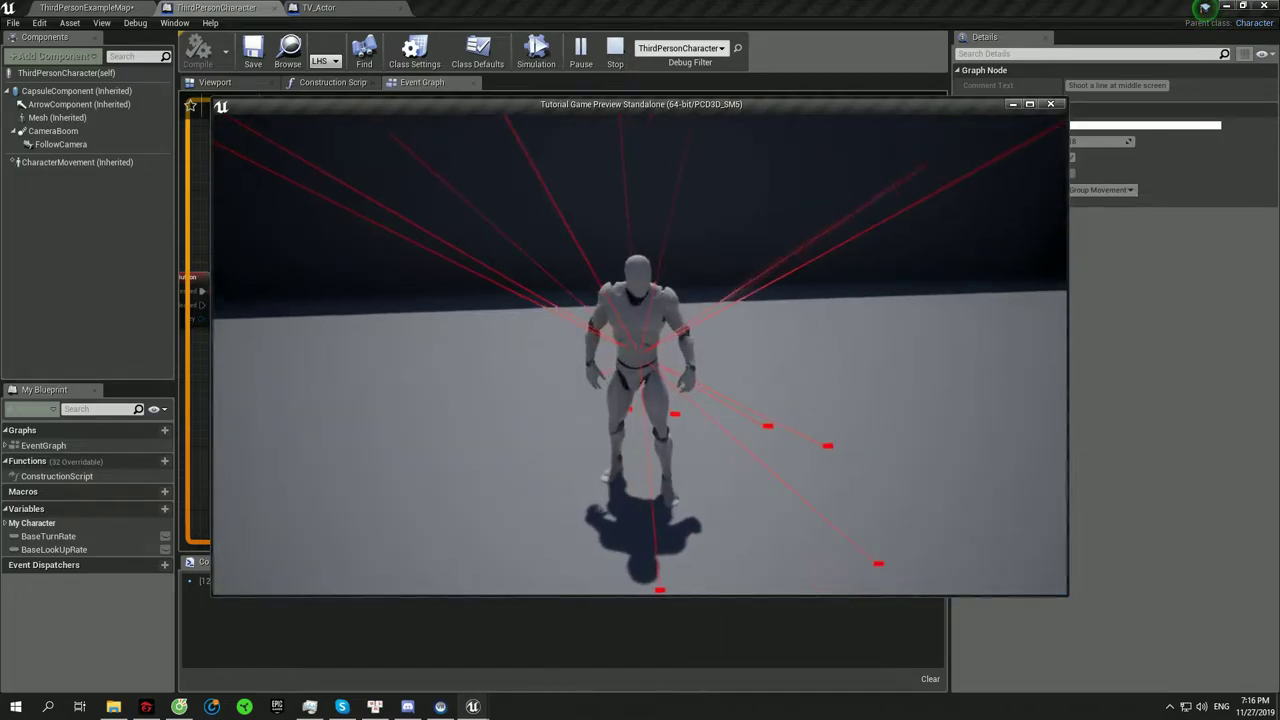
key("w")
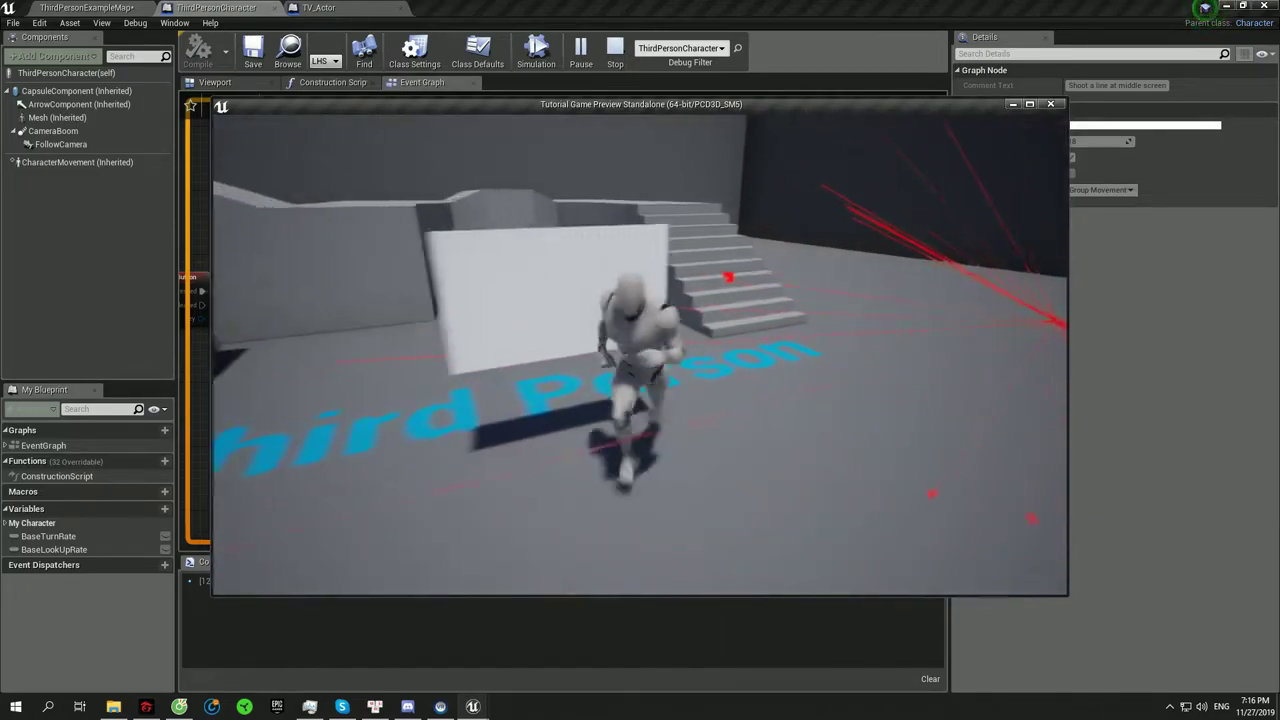
key("w")
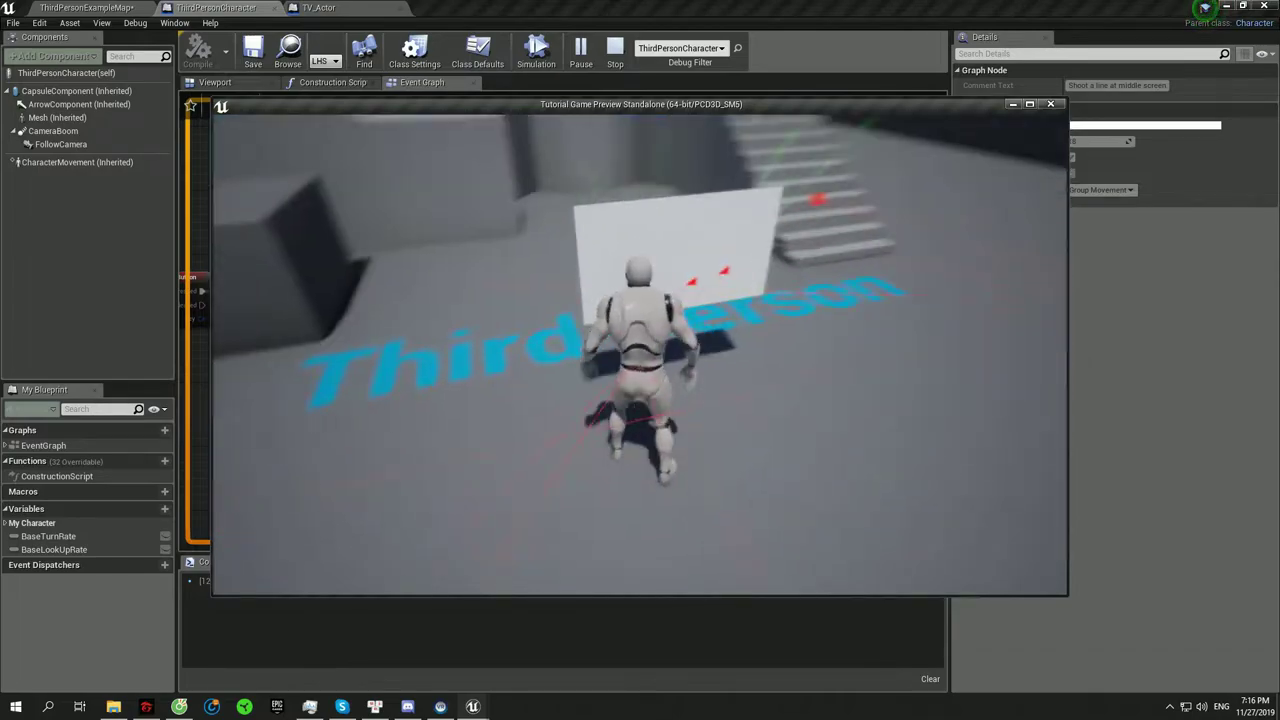
key("Escape")
left_click_drag(601, 347, 697, 402)
- Break the Out Hit result, cast Hit Actor to TV_Actor after the trace, and save
type("brea")
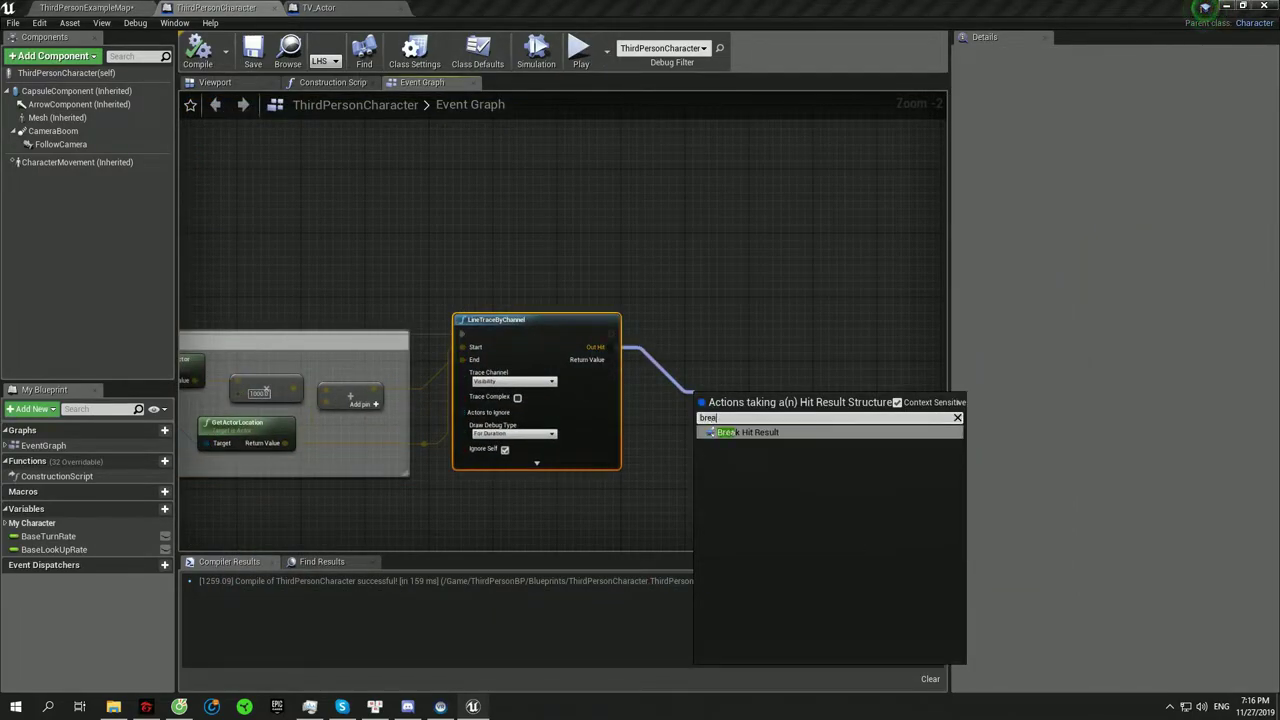
key("Return")
left_click_drag(508, 397, 548, 382)
type("cast t")
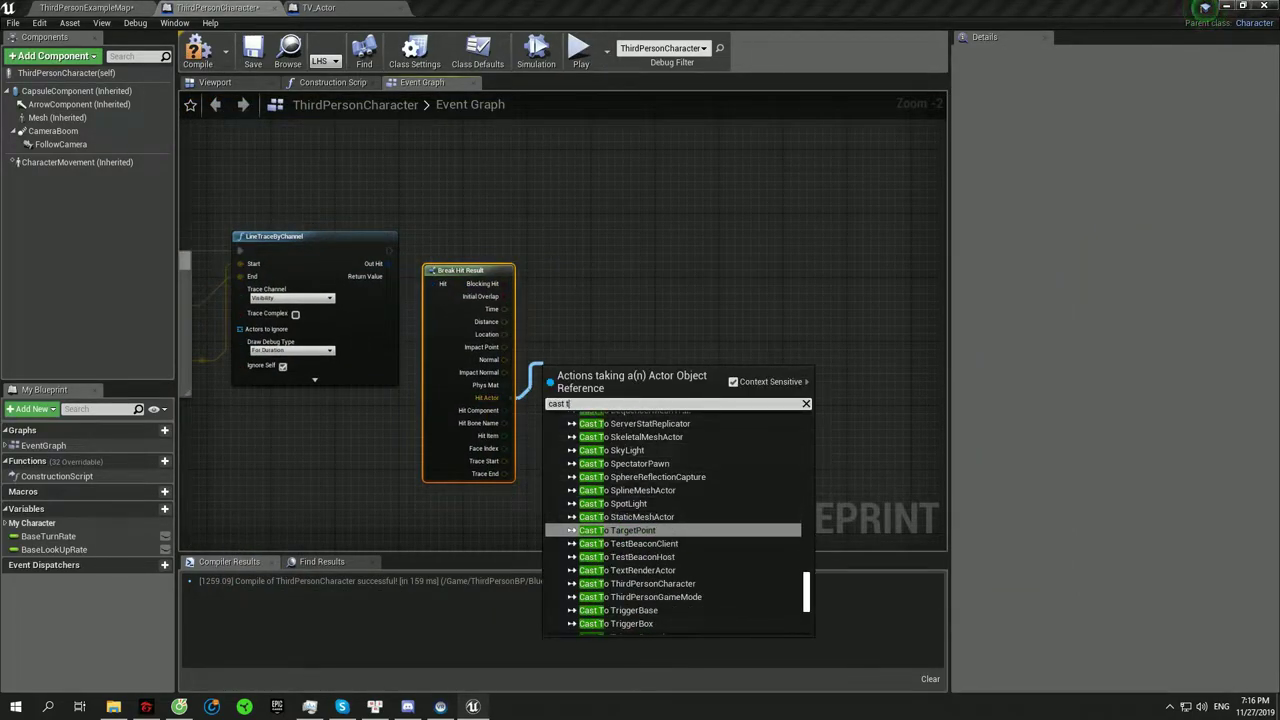
type("o tv")
key("Return")
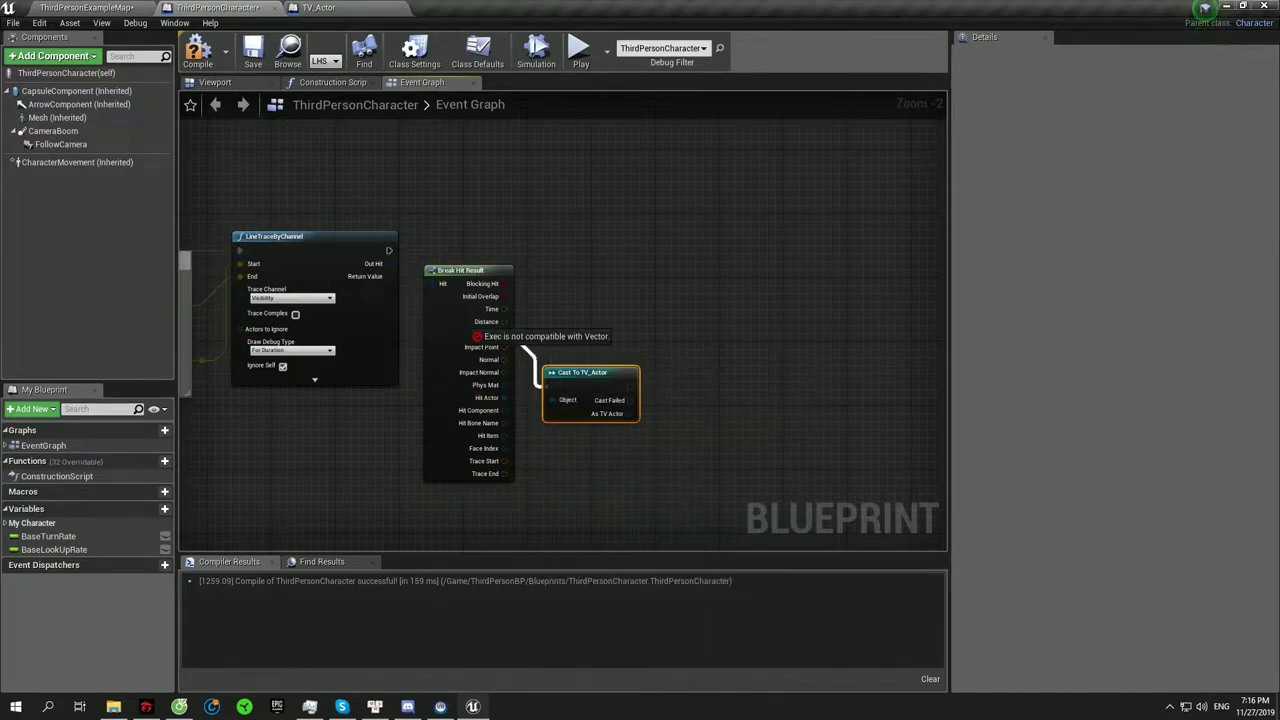
left_click_drag(580, 372, 580, 236)
left_click_drag(388, 250, 550, 250)
right_click_drag(700, 300, 590, 403)
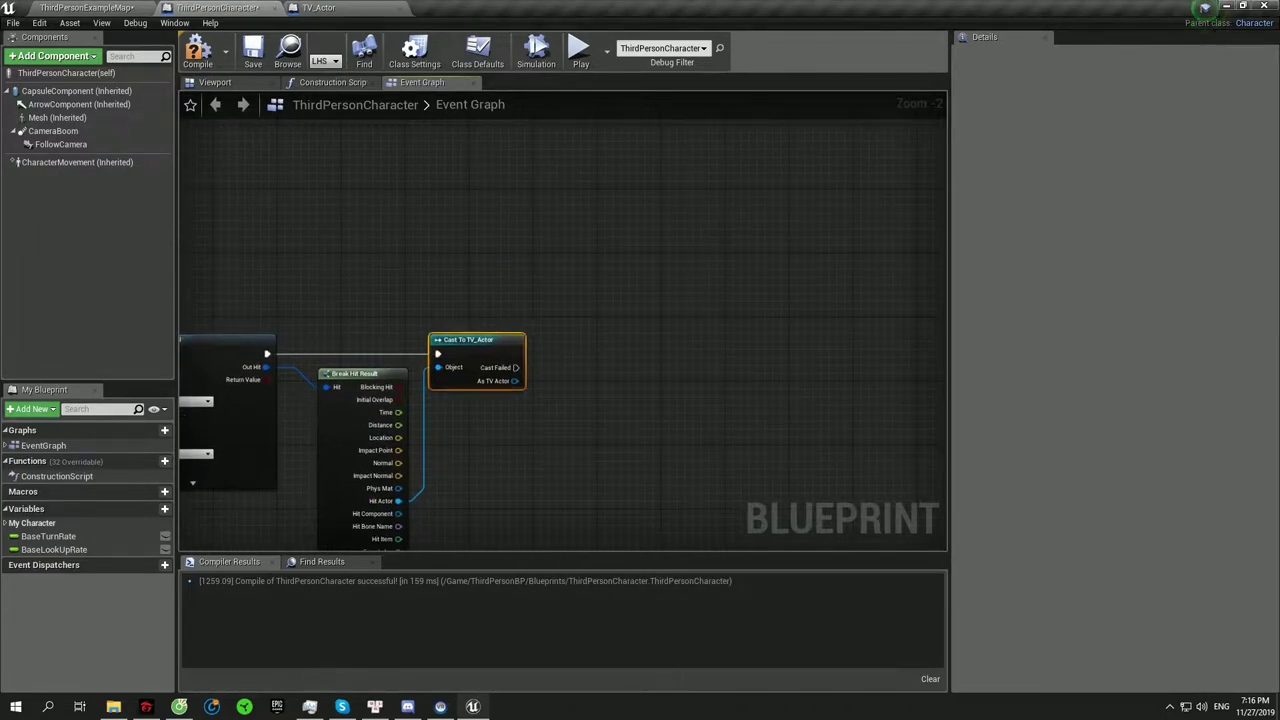
key("ctrl+s")
key("ctrl+Tab")
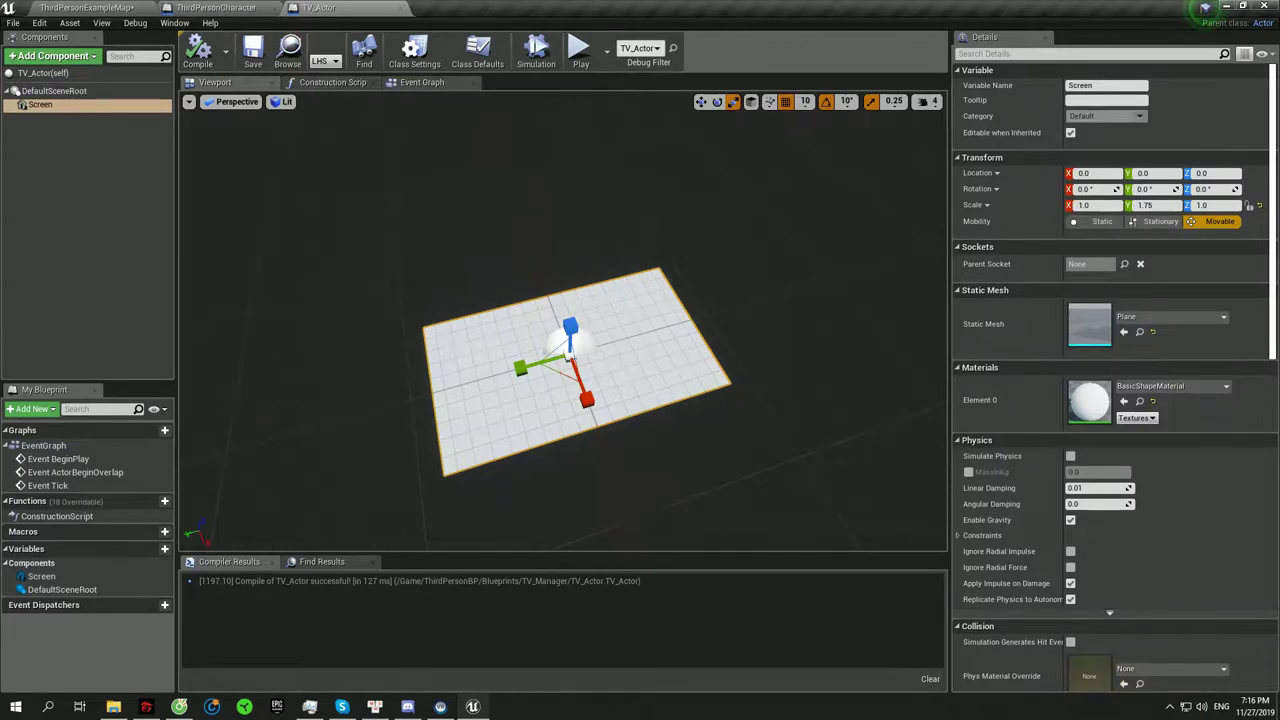
- Replace the default events with a custom event named Interactive
left_click(421, 82)
left_click_drag(329, 194, 686, 437)
key("Delete")
right_click(446, 311)
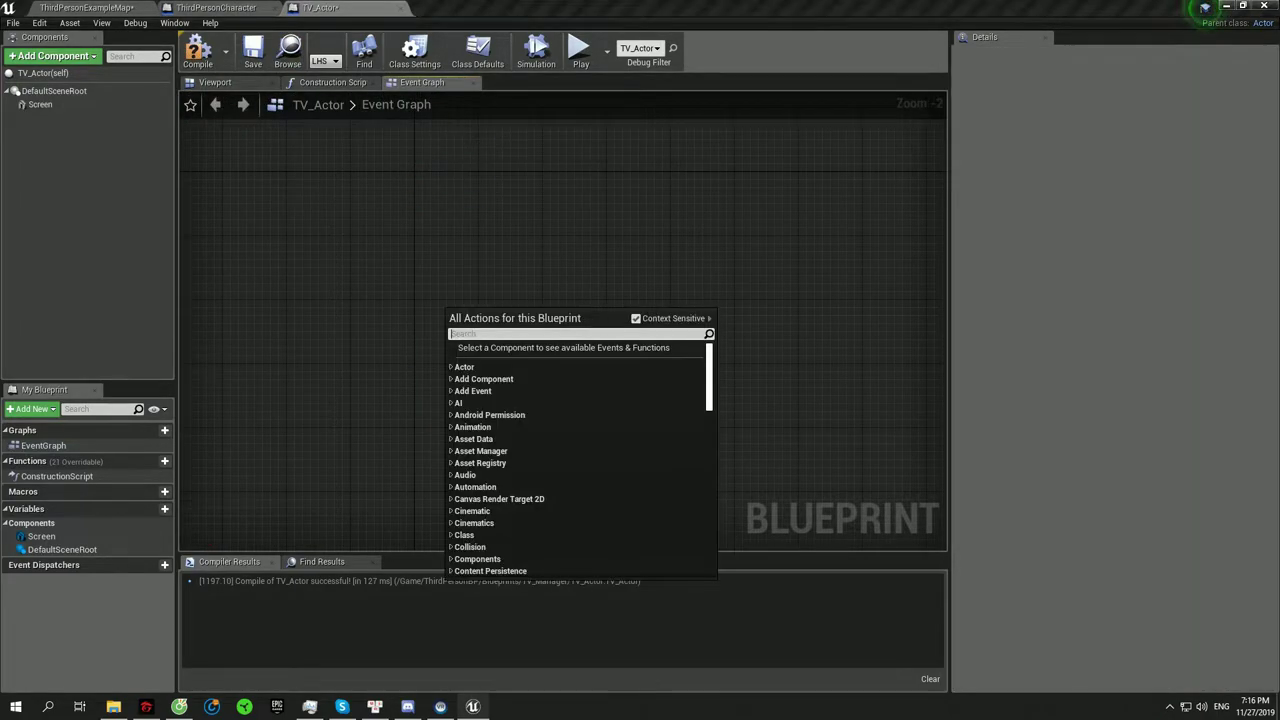
type("custom")
key("Return")
type("Interactiv")
key("Return")
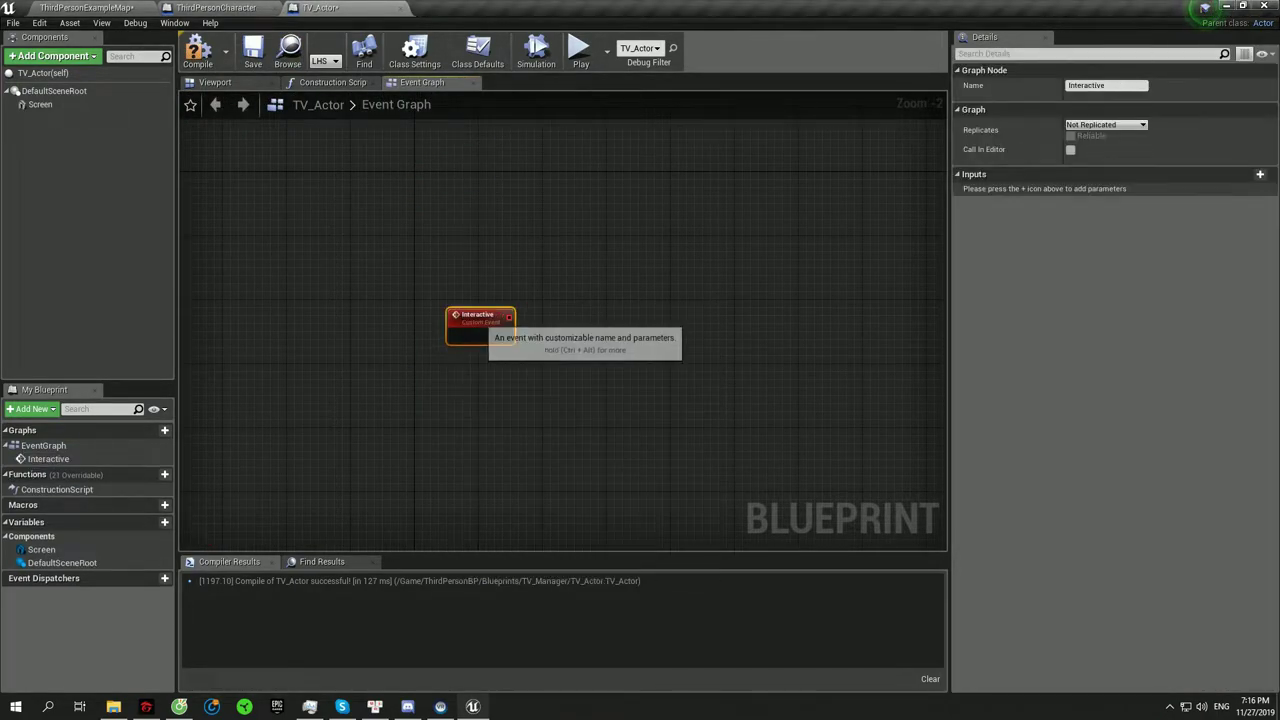
scroll(494, 343, "up", 2)
- Feed the Interactive event into a FlipFlop wrapped in an 'On / Off' comment
left_click_drag(511, 334, 545, 325)
type("flip")
key("Return")
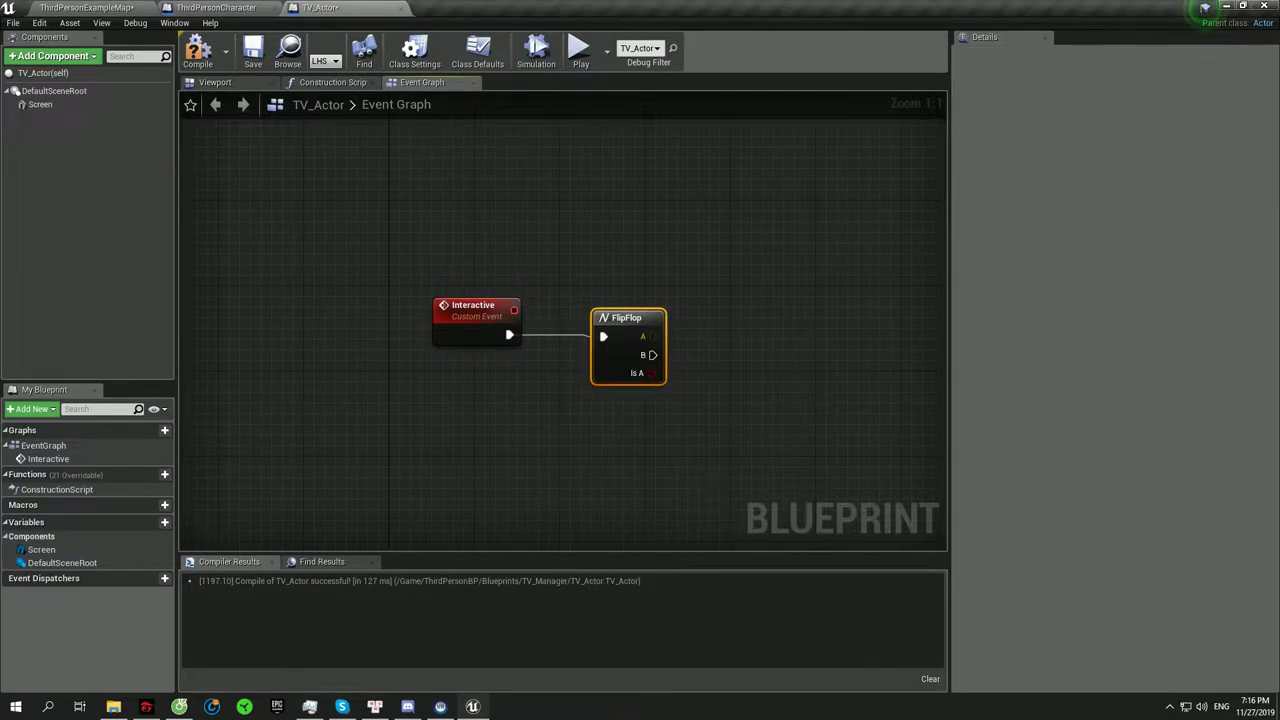
right_click_drag(641, 375, 492, 384)
left_click_drag(492, 384, 546, 426)
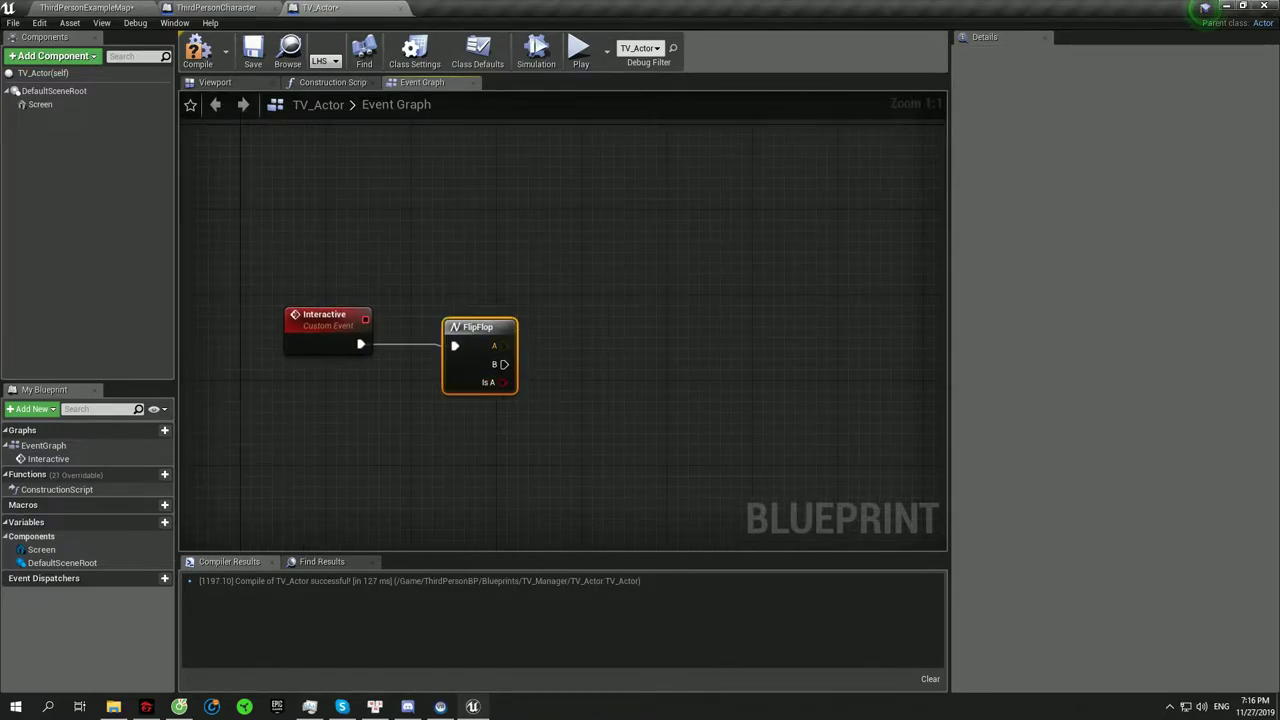
key("c")
type("On / Off")
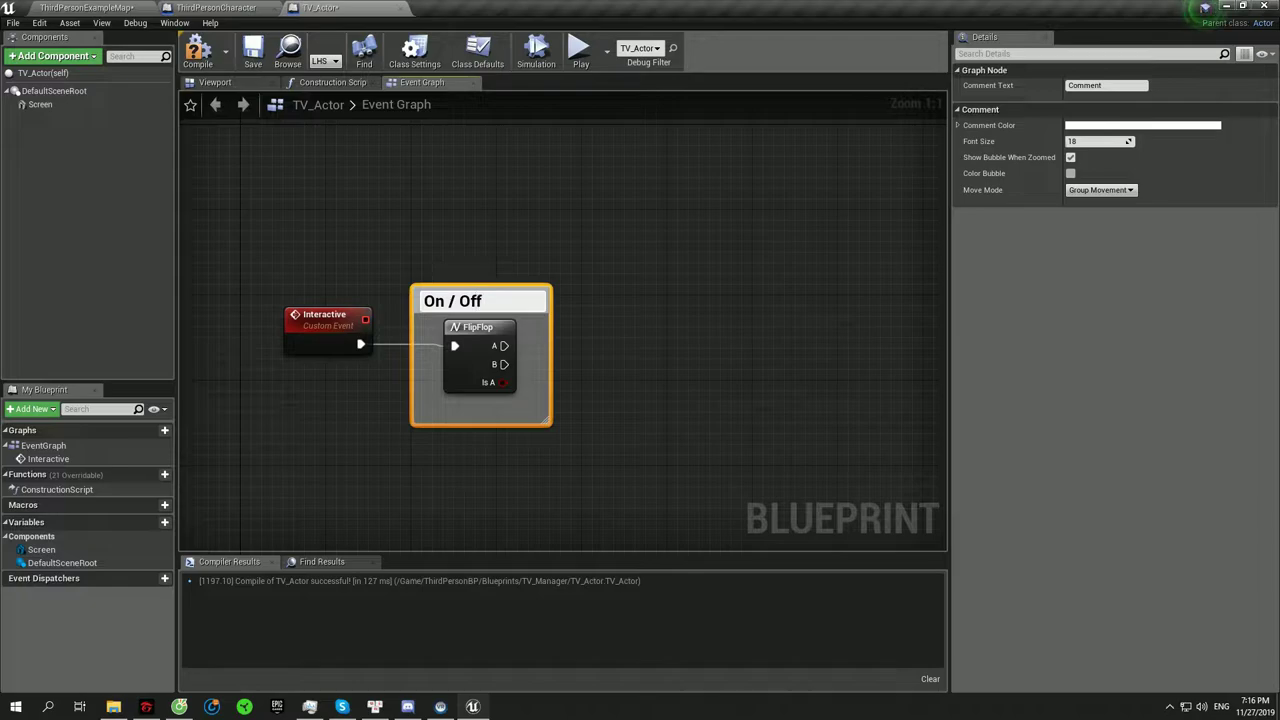
left_click(600, 297)
right_click_drag(600, 297, 477, 298)
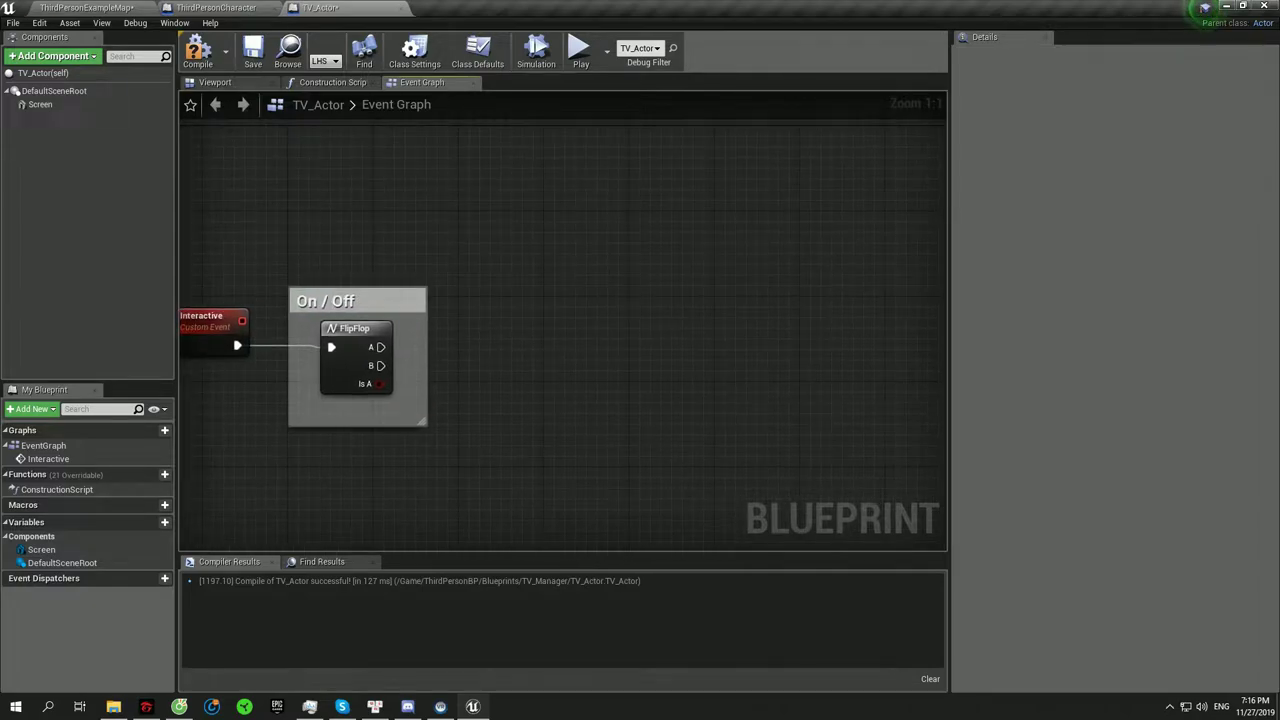
left_click(40, 104)
- Add Print String nodes printing 'TV On' from FlipFlop A and 'TV Off' from B
left_click_drag(380, 347, 516, 334)
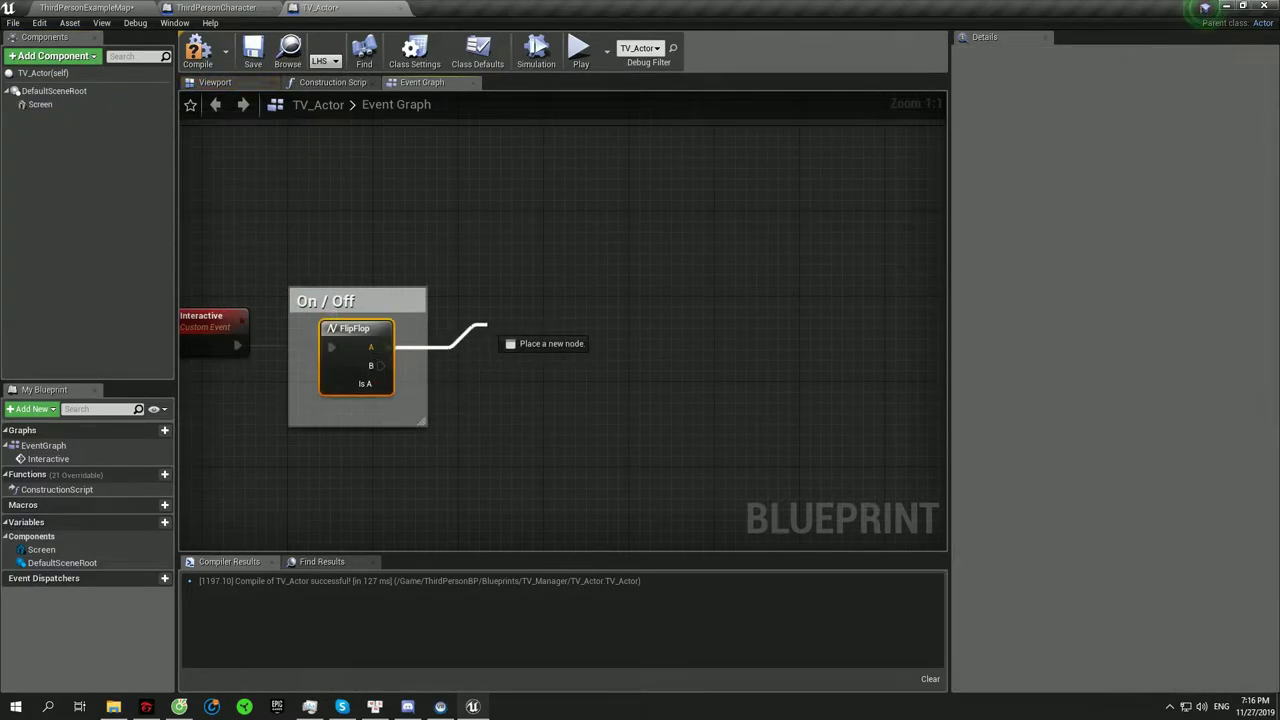
type("print")
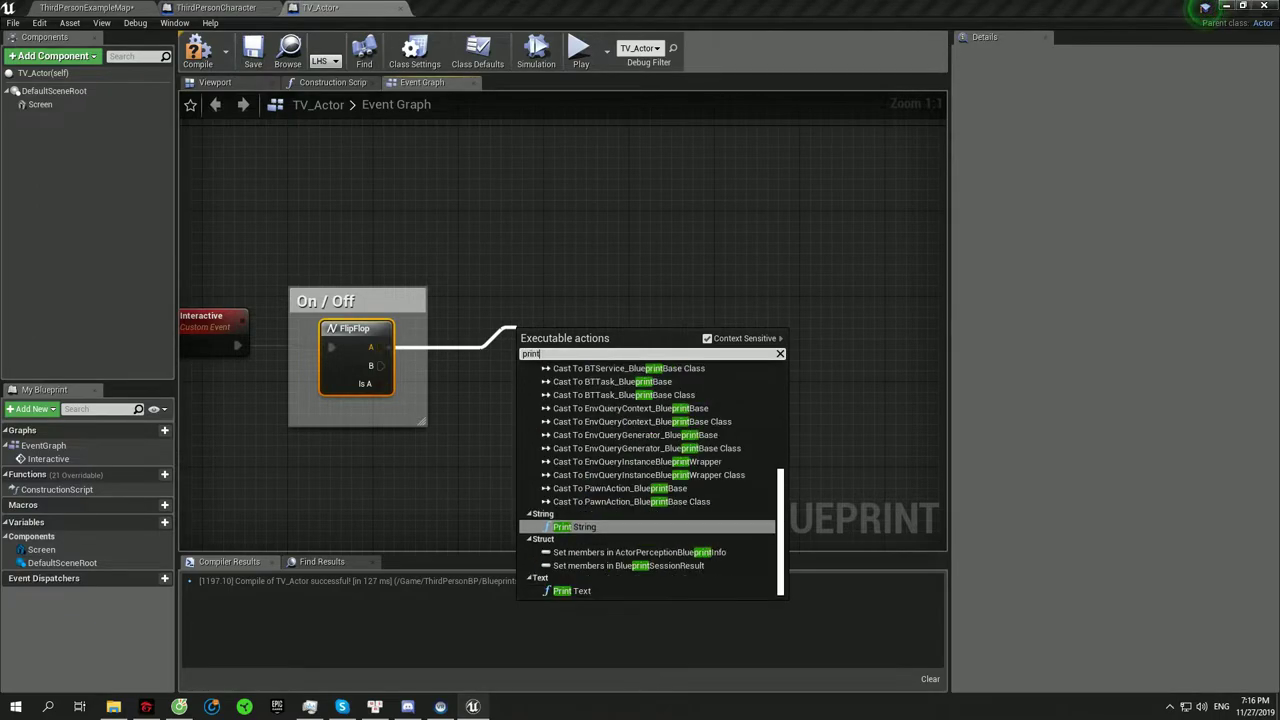
key("Return")
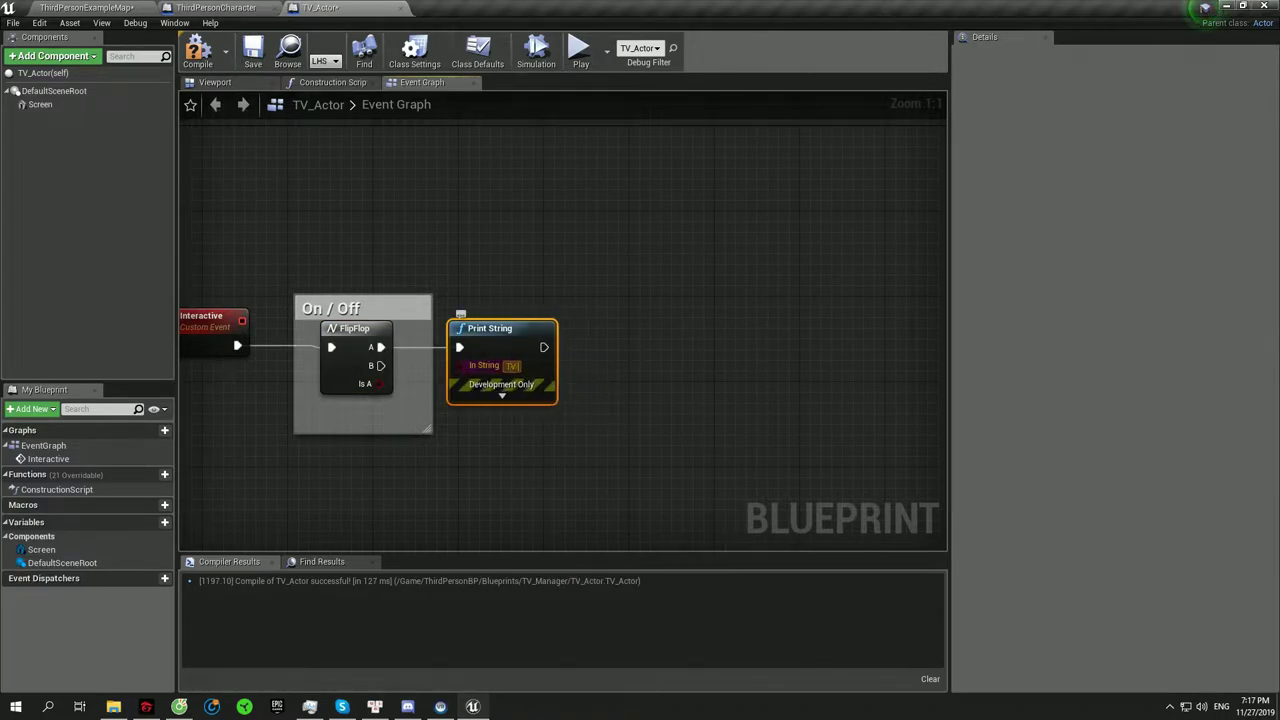
left_click_drag(380, 365, 447, 425)
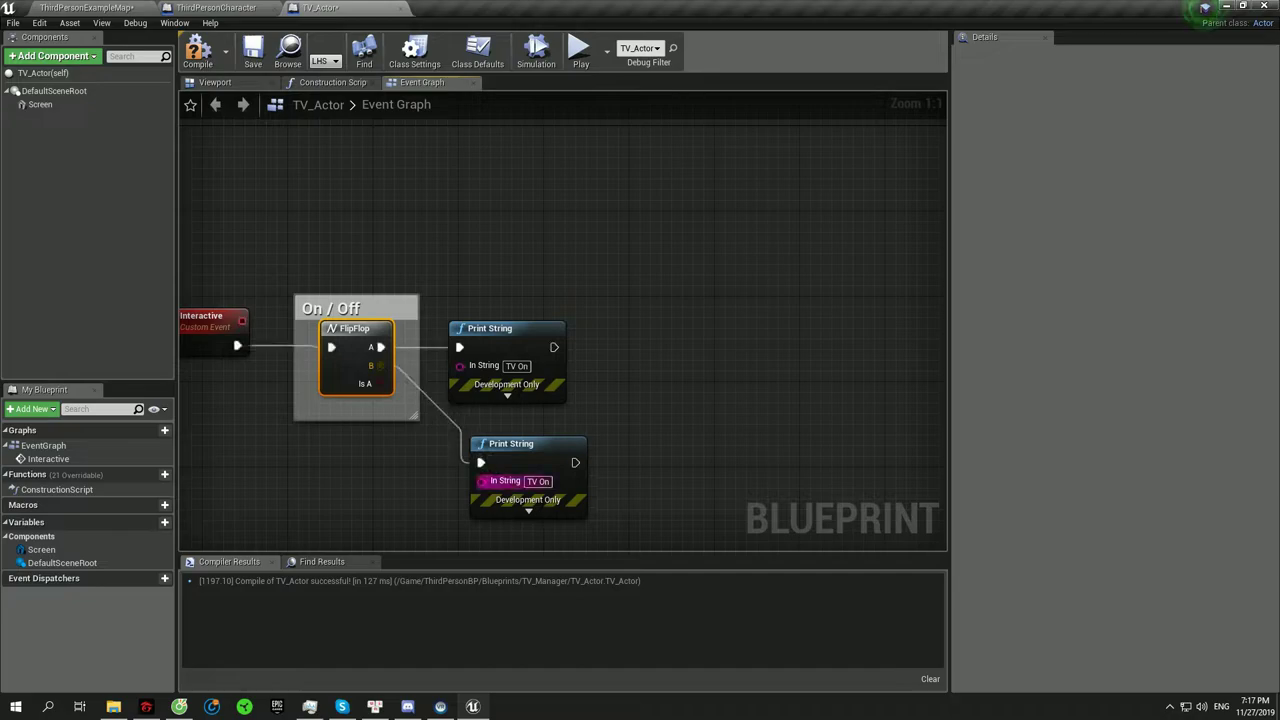
left_click(482, 428)
type("ff")
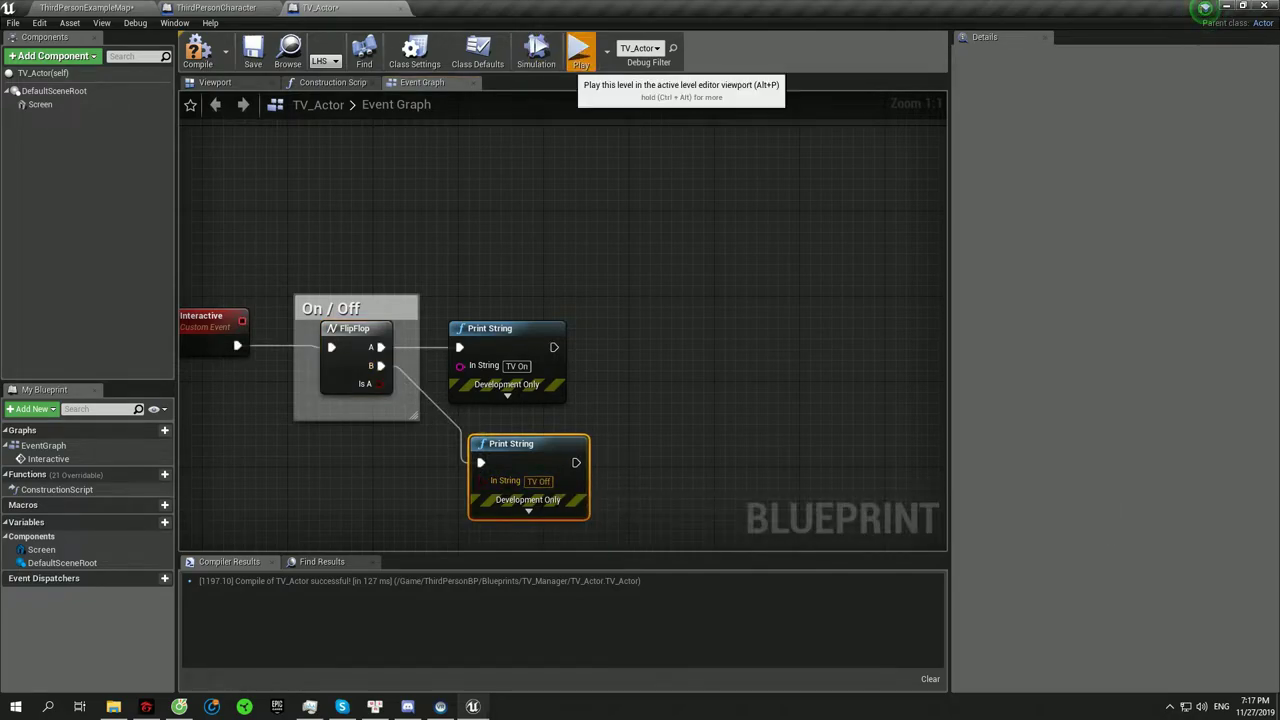
- Call Interactive from the As TV Actor cast output and play-test the TV On/Off toggle
left_click(580, 52)
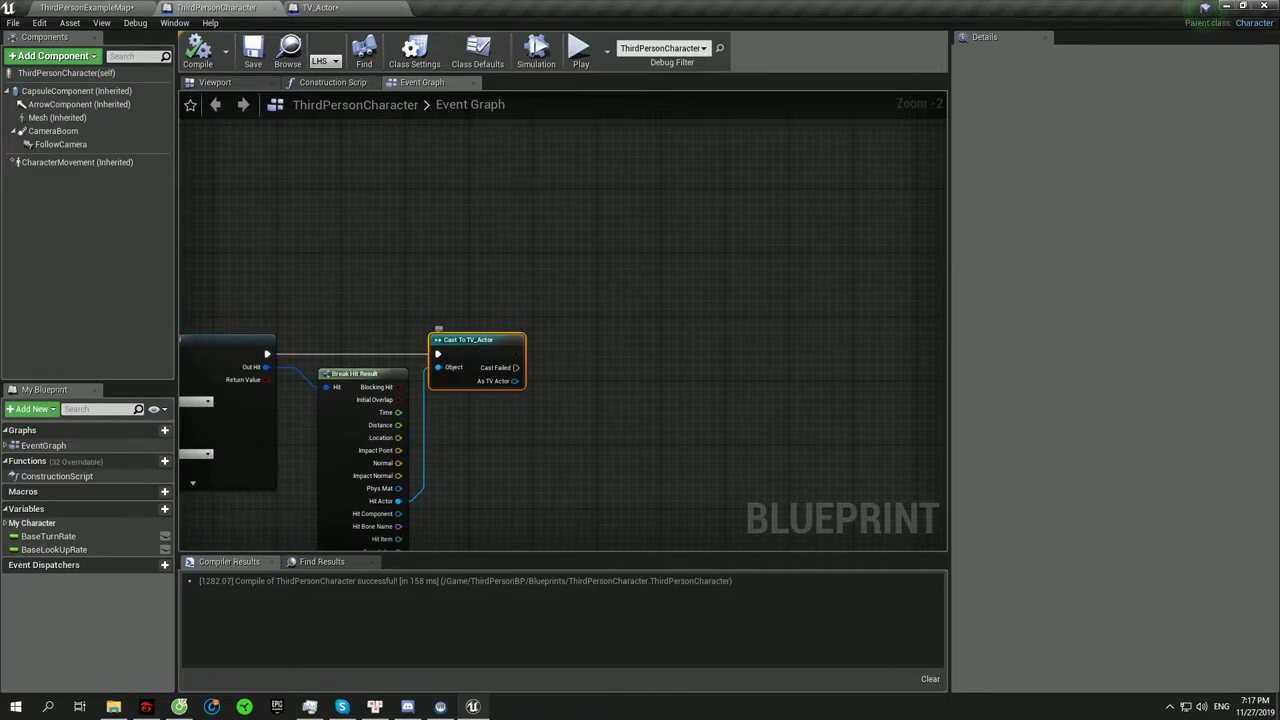
scroll(512, 361, "up", 2)
left_click_drag(515, 387, 655, 355)
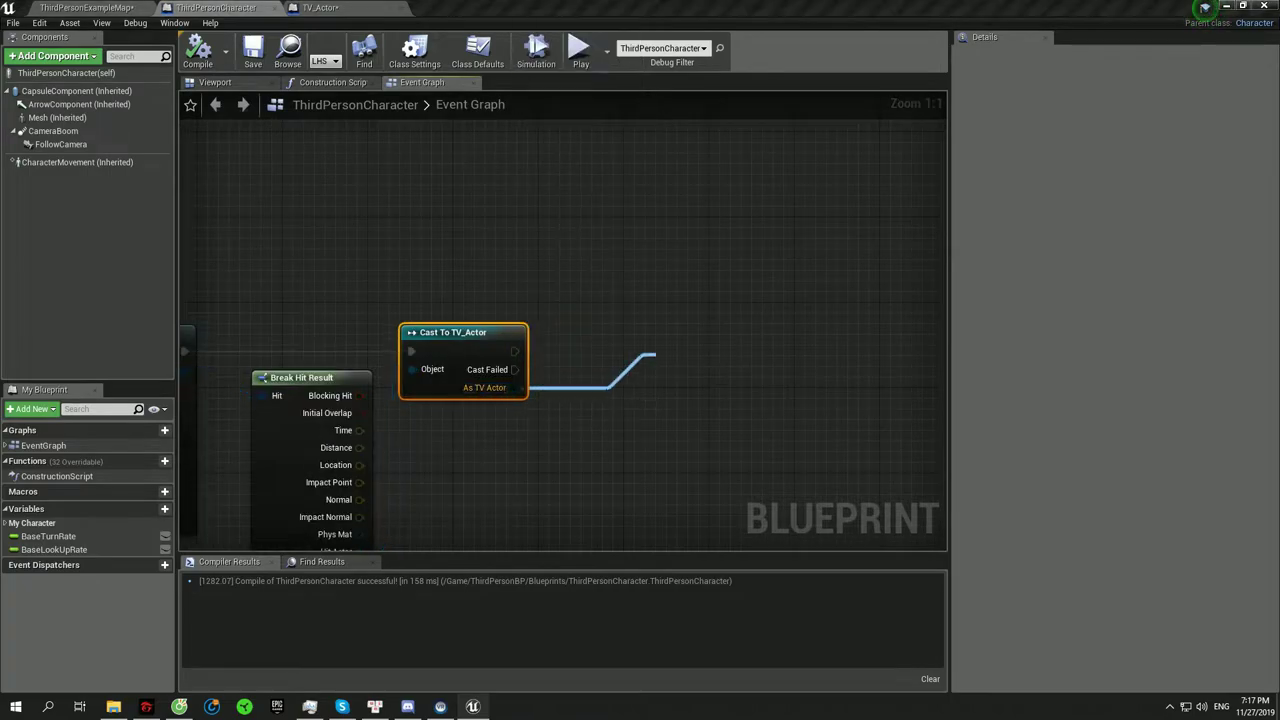
type("Interact")
key("Return")
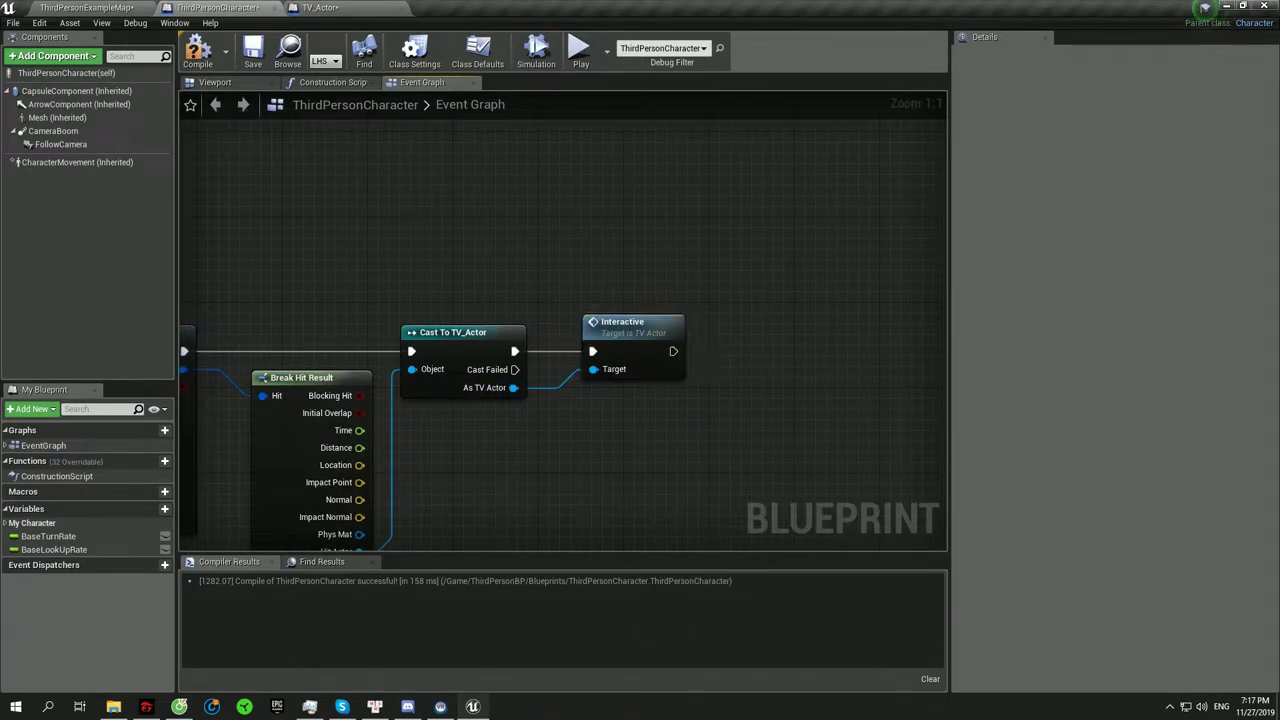
left_click(580, 50)
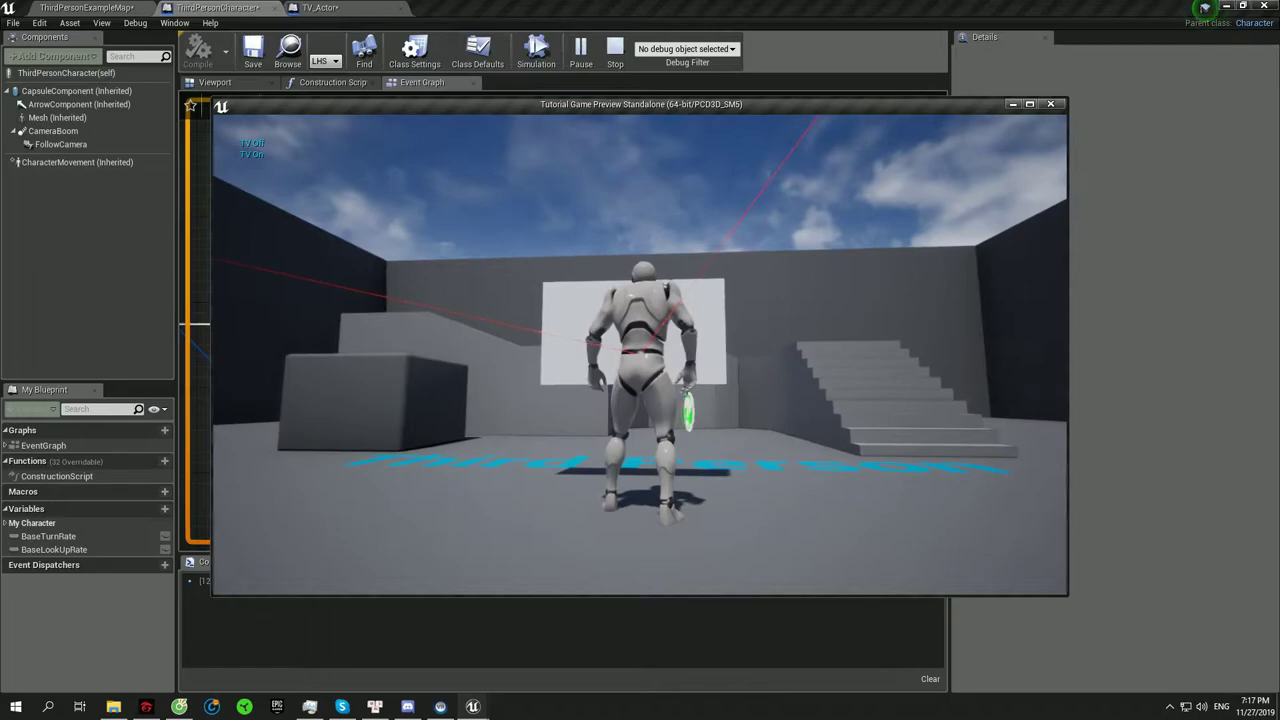
key("Escape")
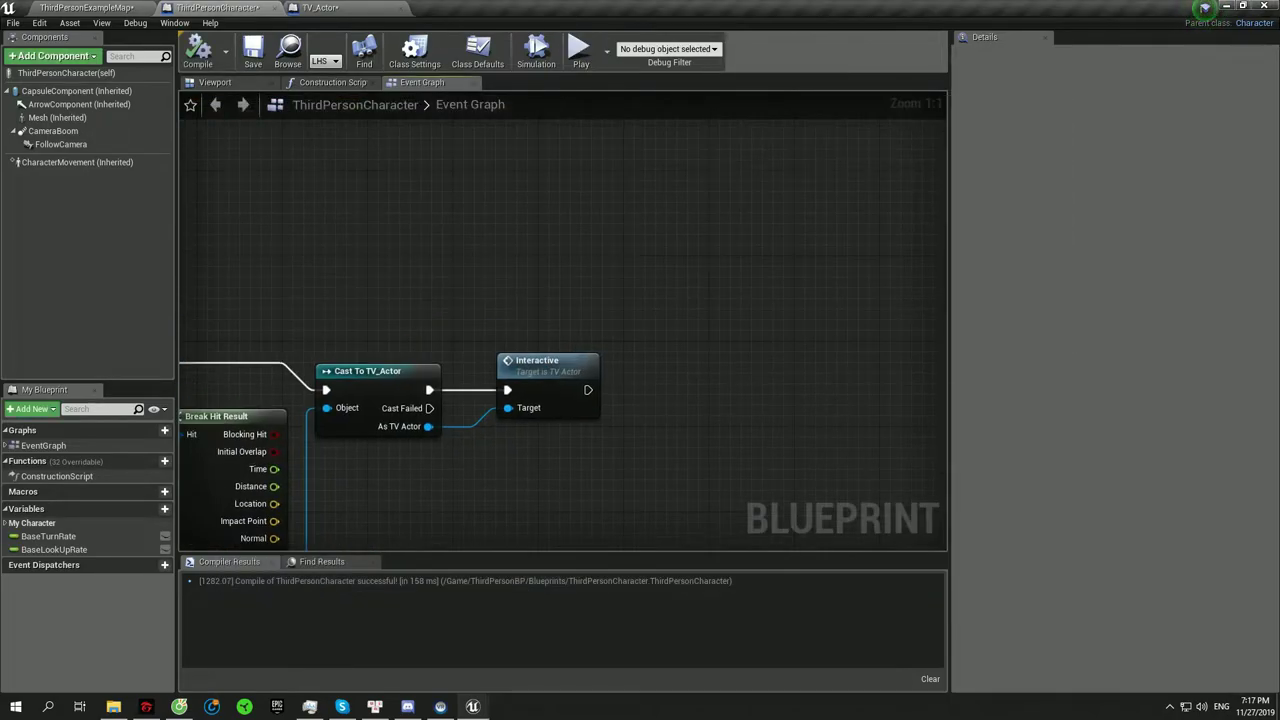
left_click(320, 8)
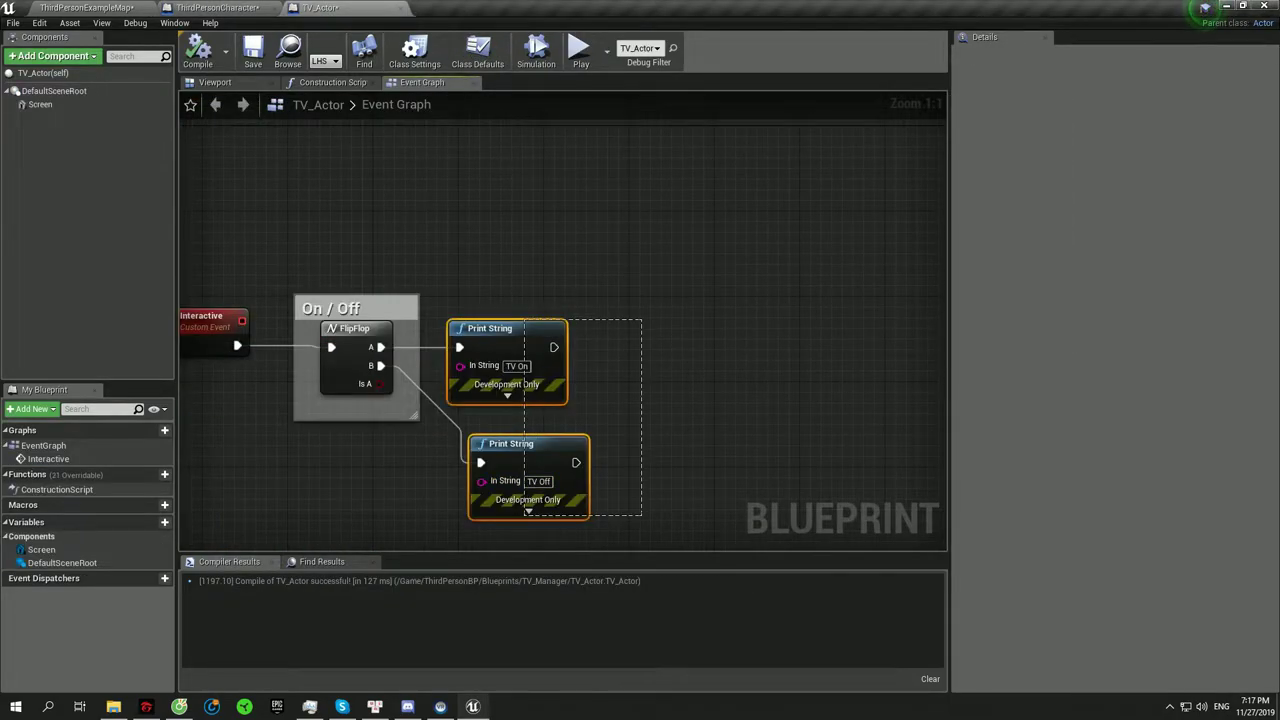
- Delete the Print String nodes and create a TV_Media media player with video texture
key("Delete")
right_click_drag(600, 300, 830, 266)
left_click(87, 7)
right_click(112, 640)
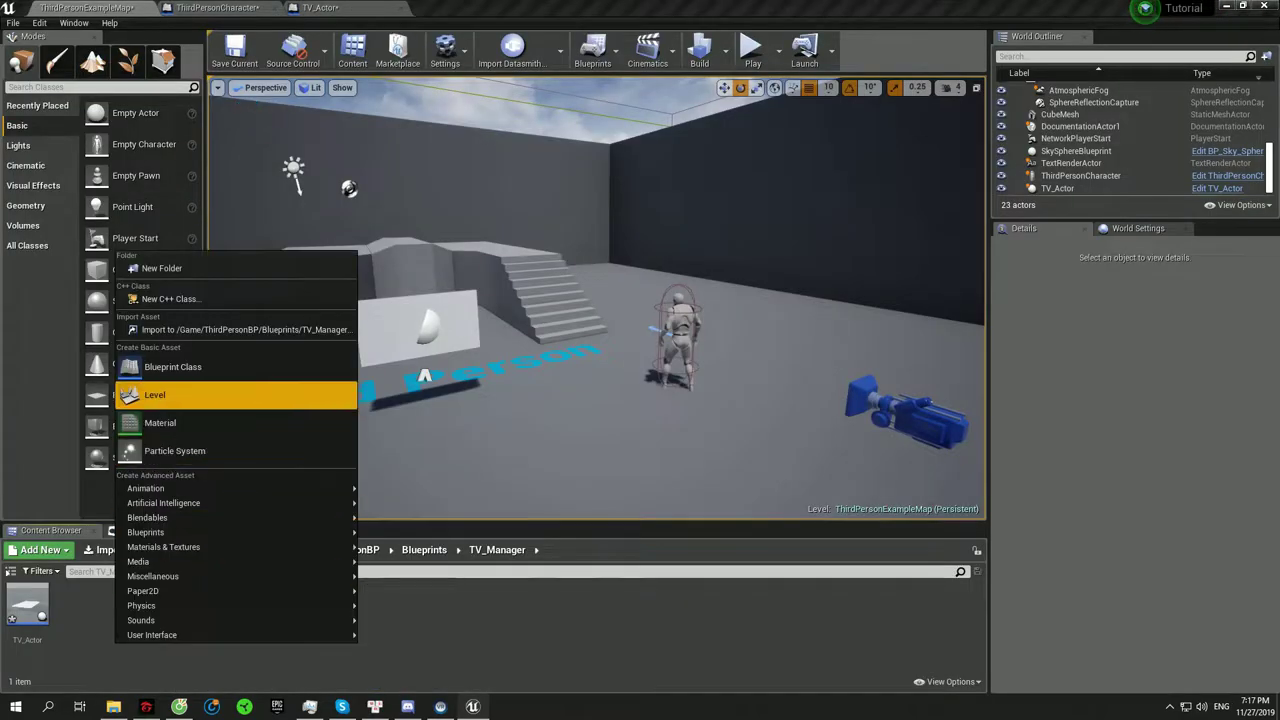
mouse_move(140, 561)
left_click(425, 597)
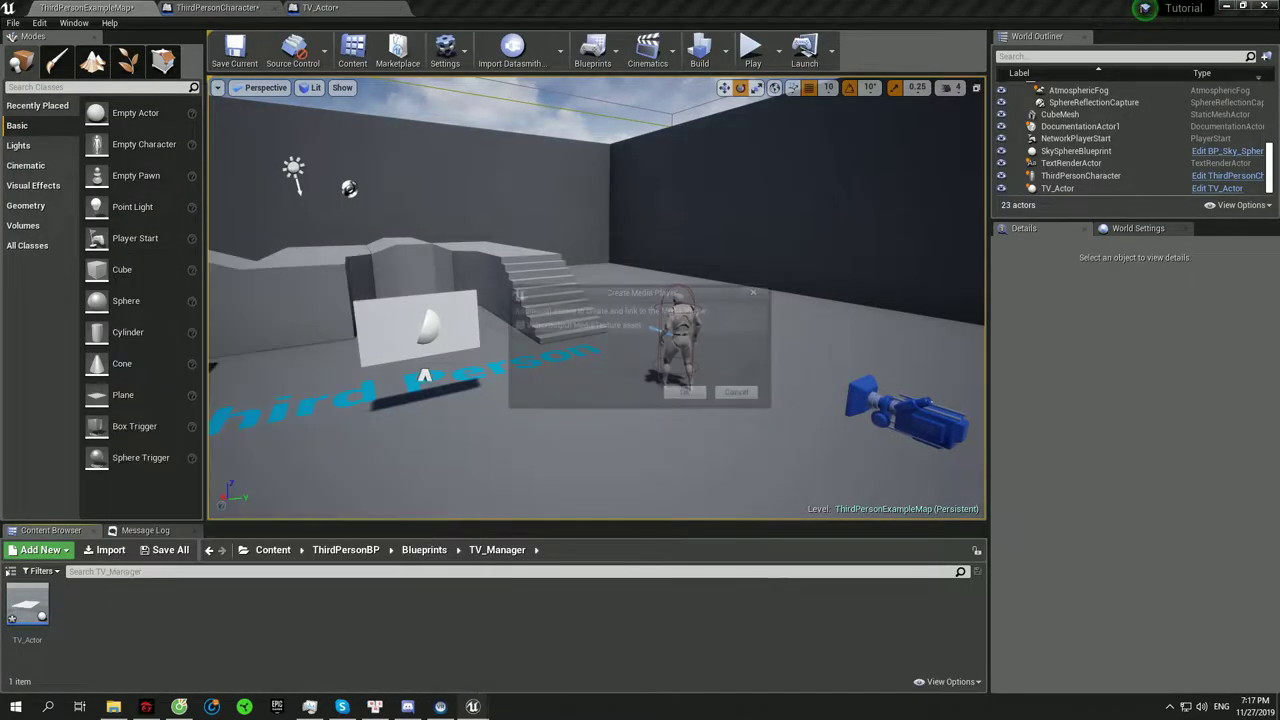
key("Return")
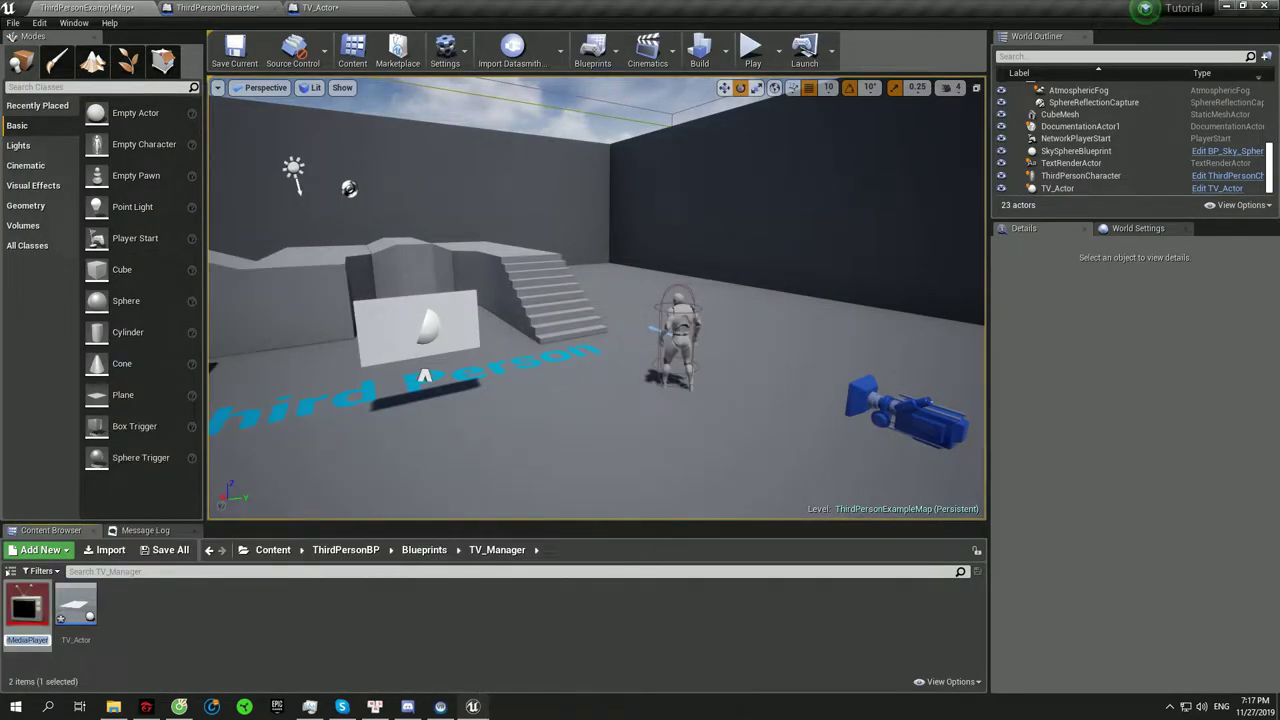
type("TV_Media")
key("Return")
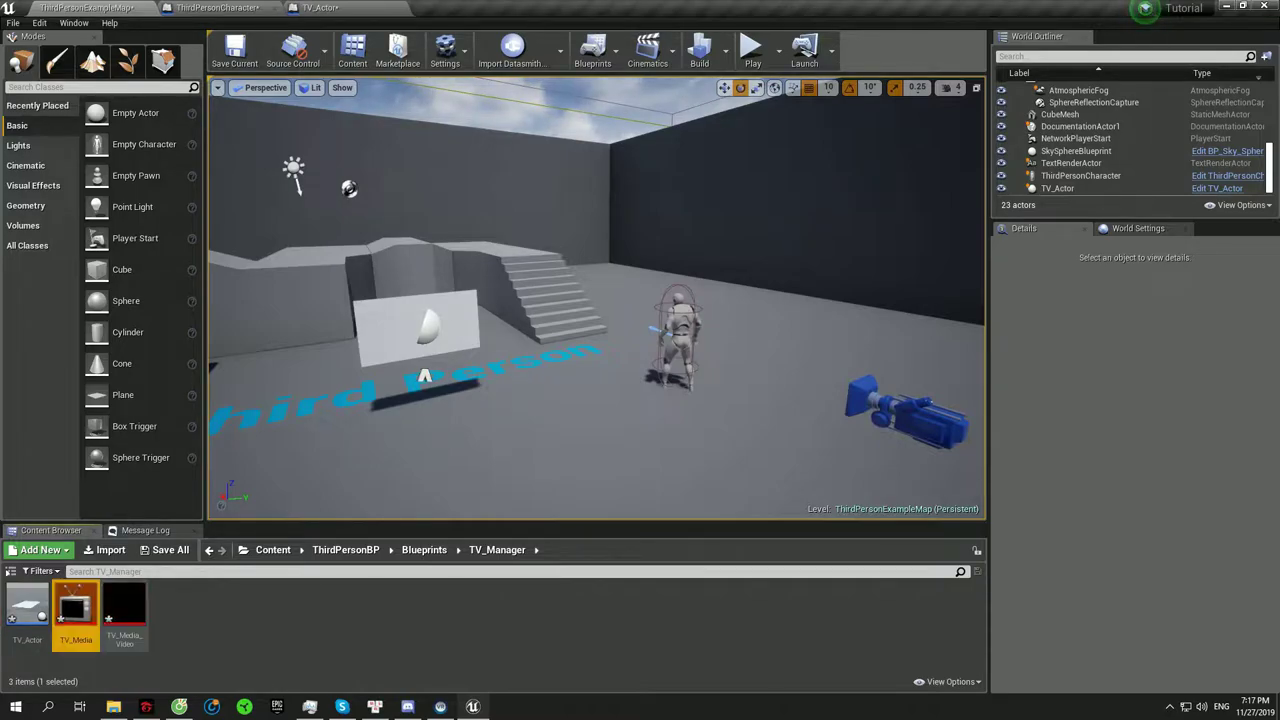
- Create a material from the TV_Media_Video texture and name it TV_MediaOn_M
right_click(214, 630)
left_click(124, 610)
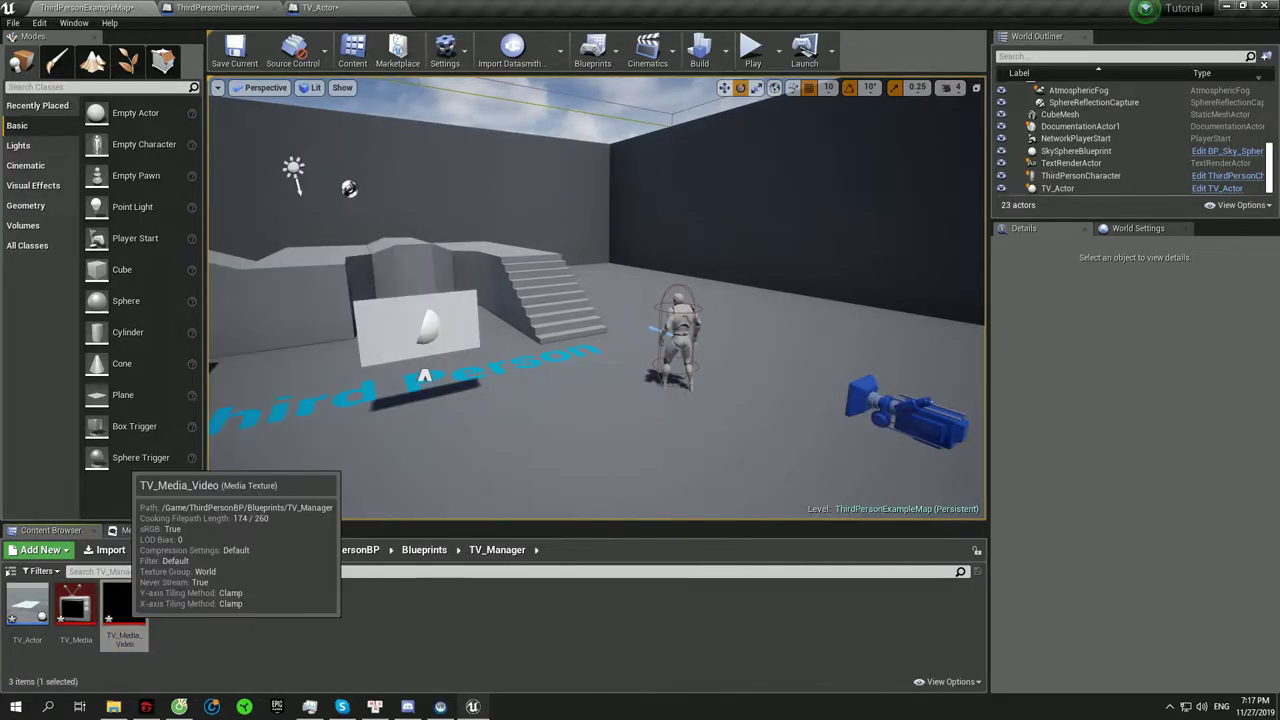
right_click(124, 612)
left_click(177, 346)
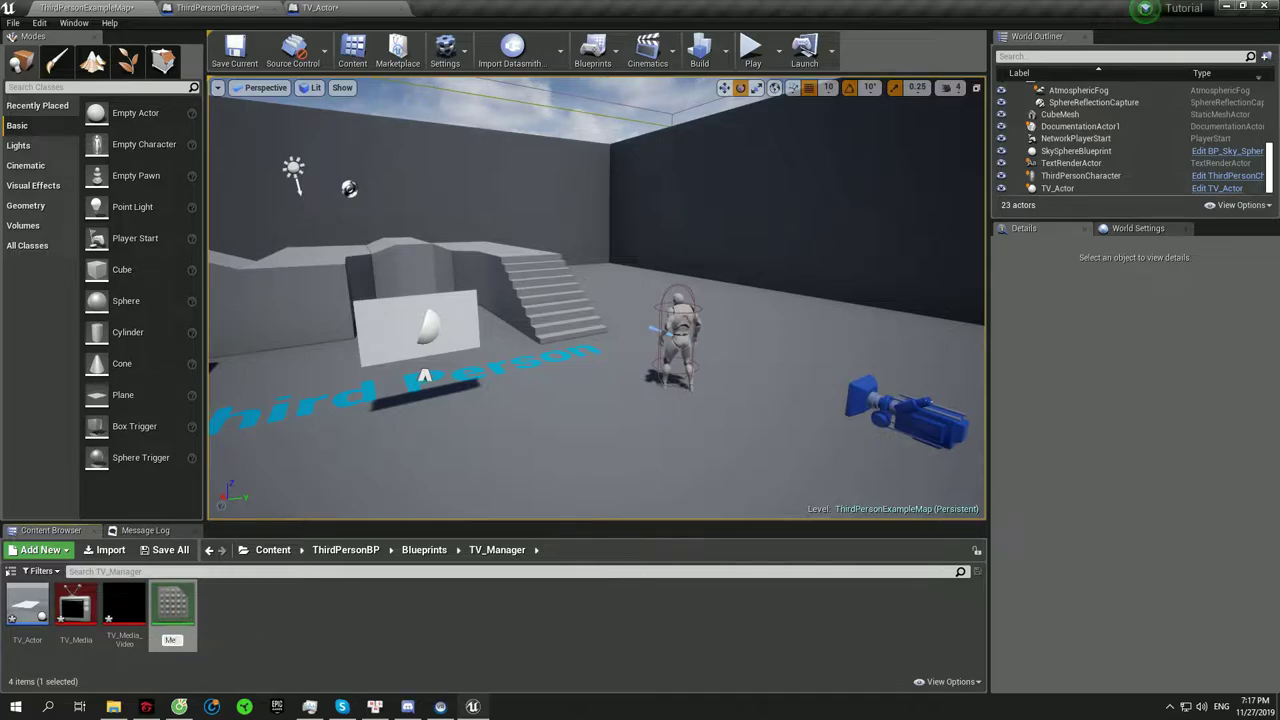
type("V_Media_M")
type("TV_Media_M")
key("Return")
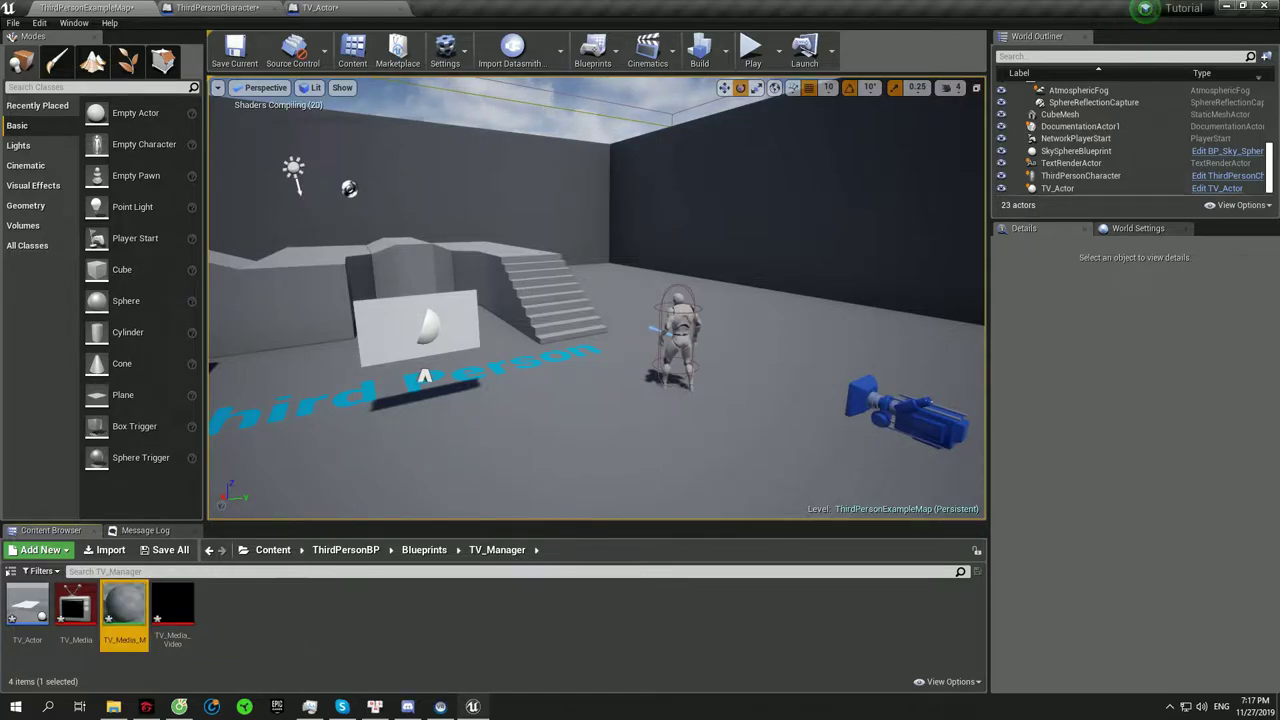
right_click(291, 622)
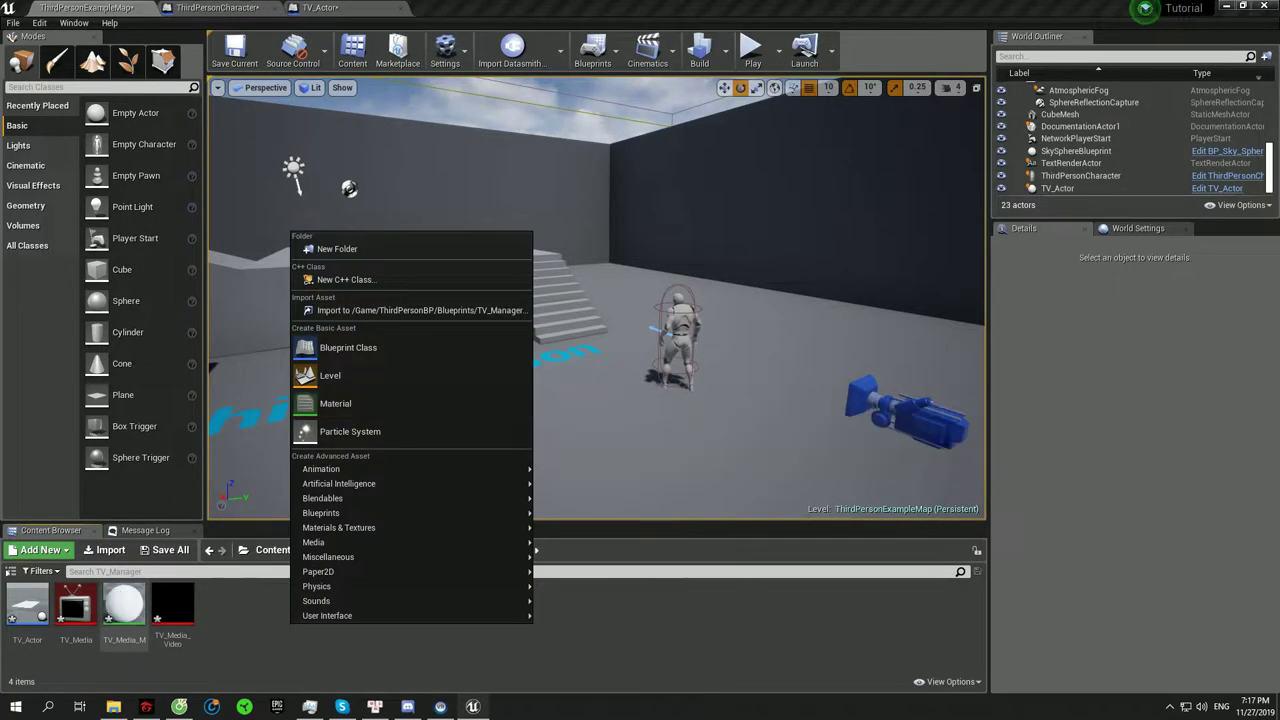
left_click(124, 605)
left_click(124, 605)
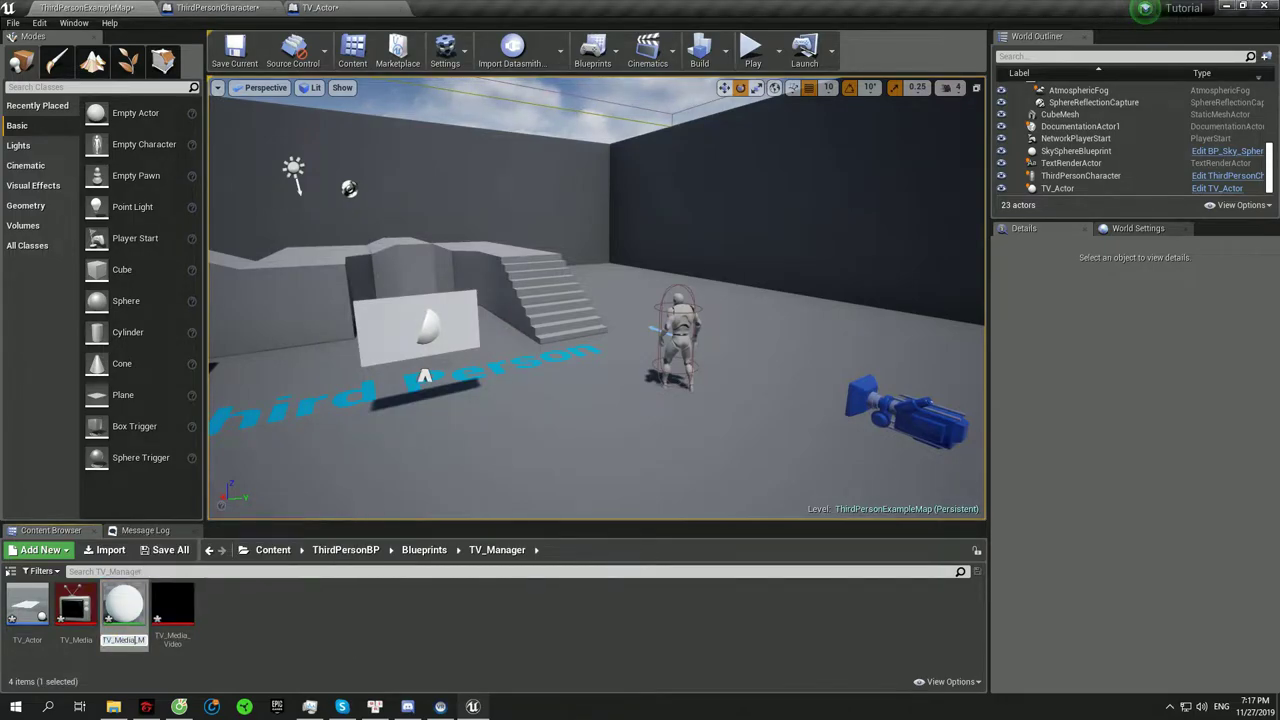
type("n")
key("Return")
- Create TV_MediaOff_M with a black 0,0,0 Base Color and save it
right_click(250, 610)
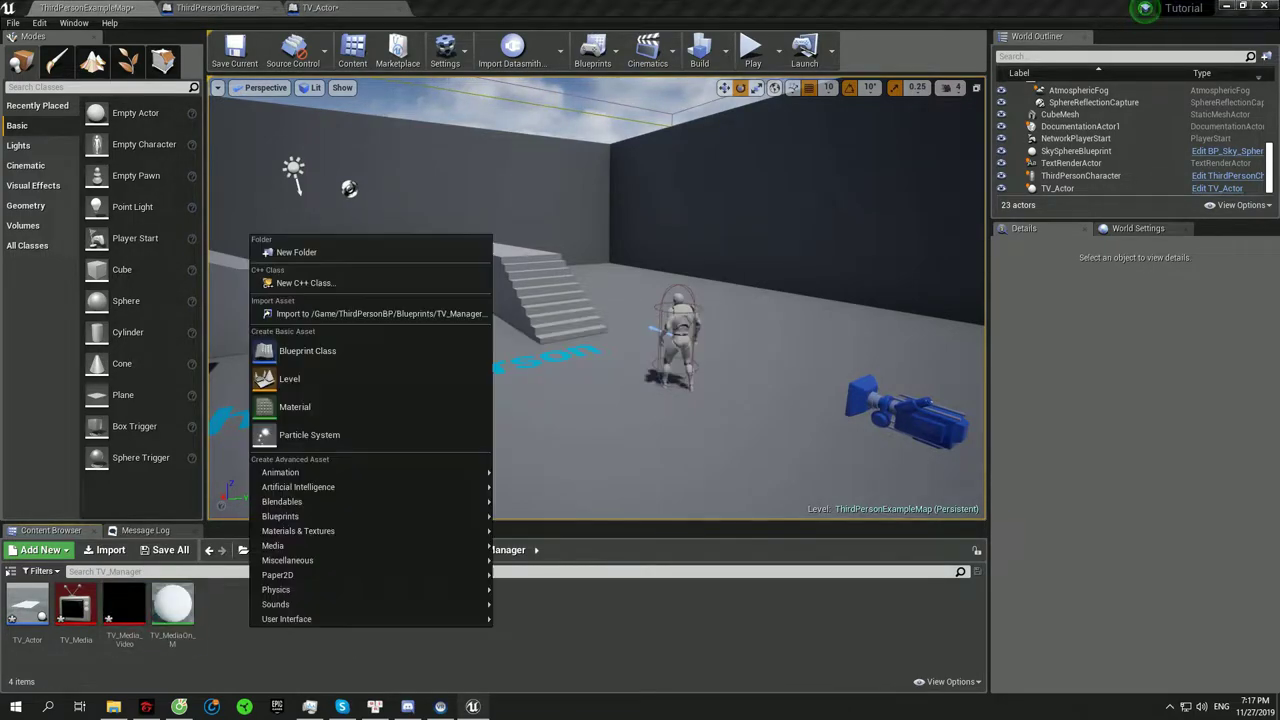
left_click(280, 405)
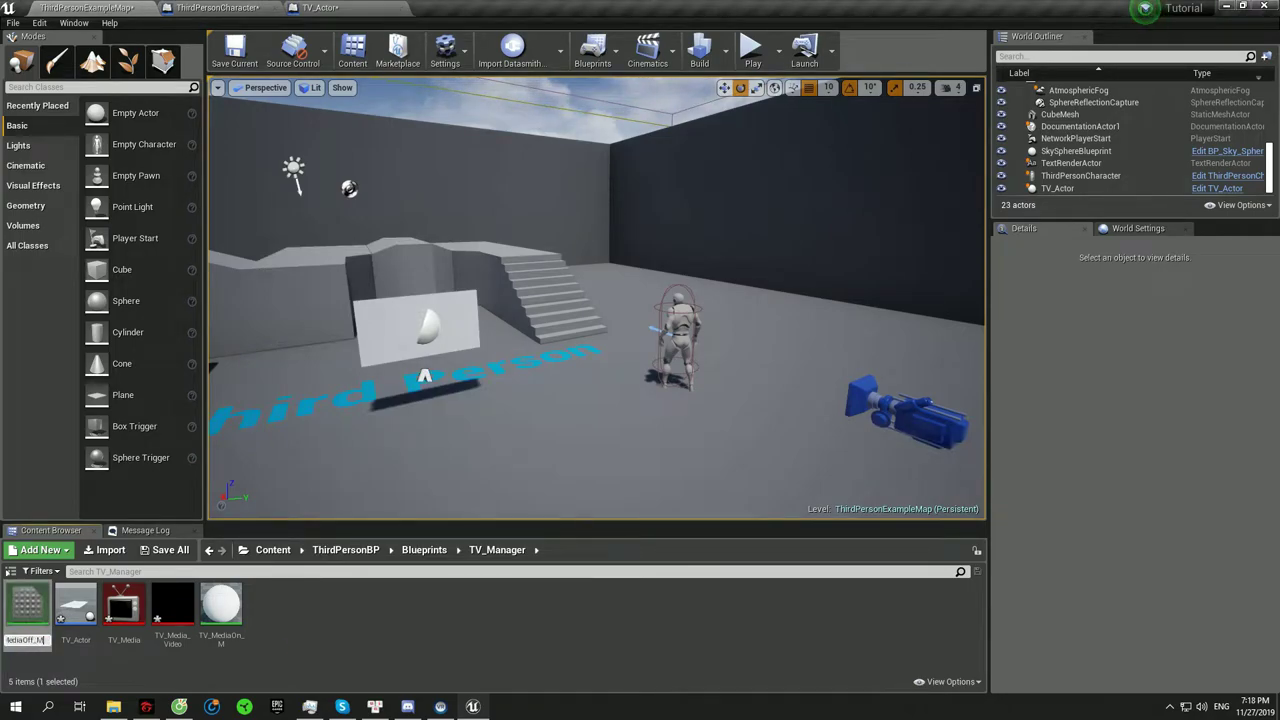
key("Return")
double_click(172, 605)
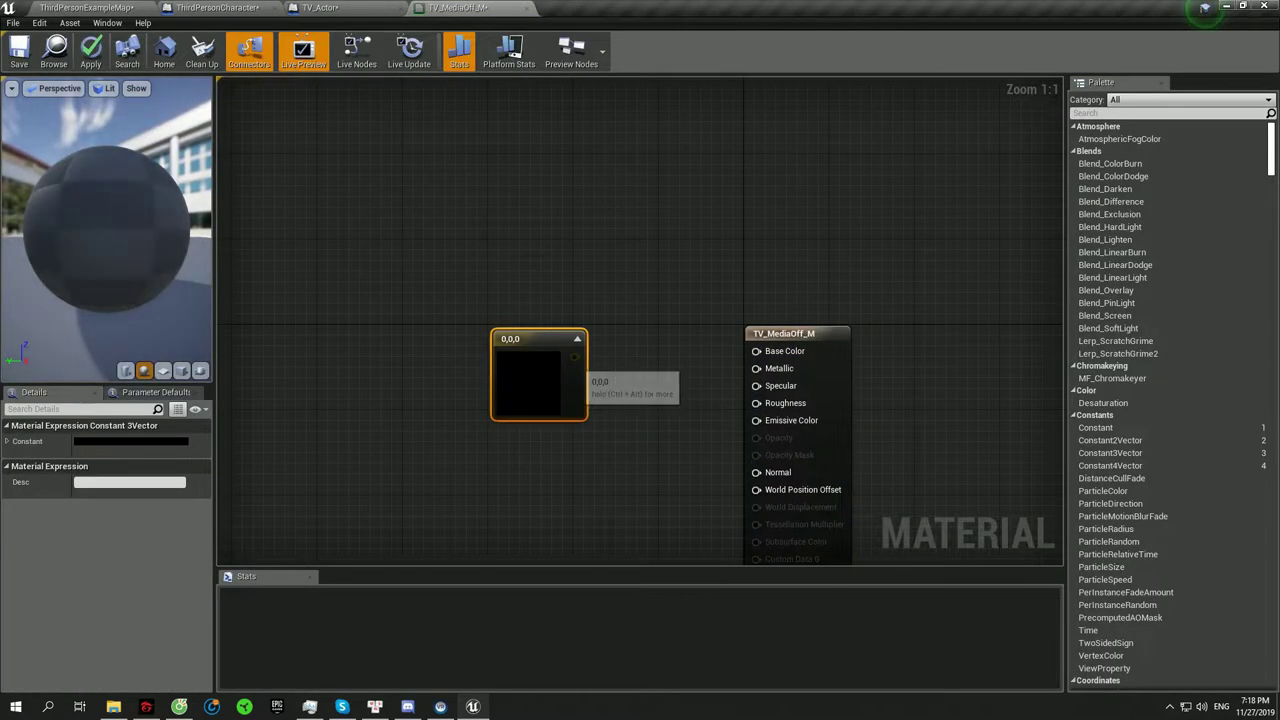
mouse_move(575, 357)
left_mouse_down()
mouse_move(757, 351)
mouse_move(690, 343)
left_mouse_up()
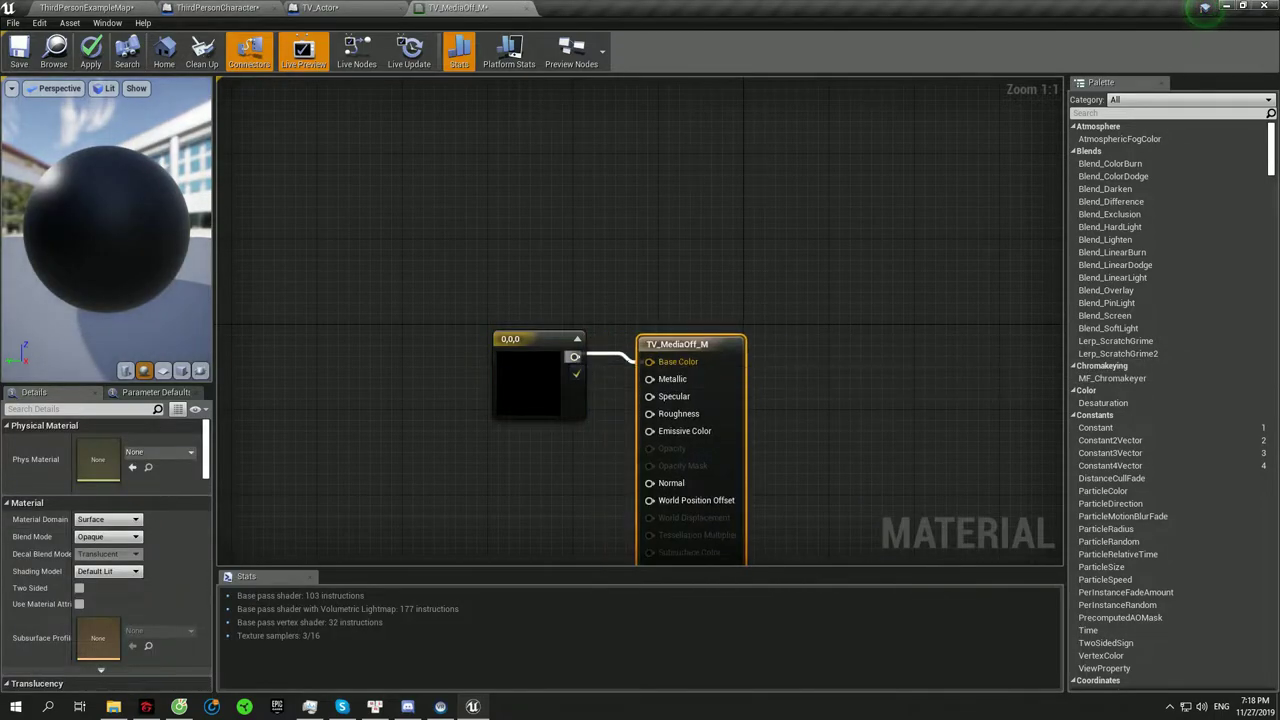
key("ctrl+s")
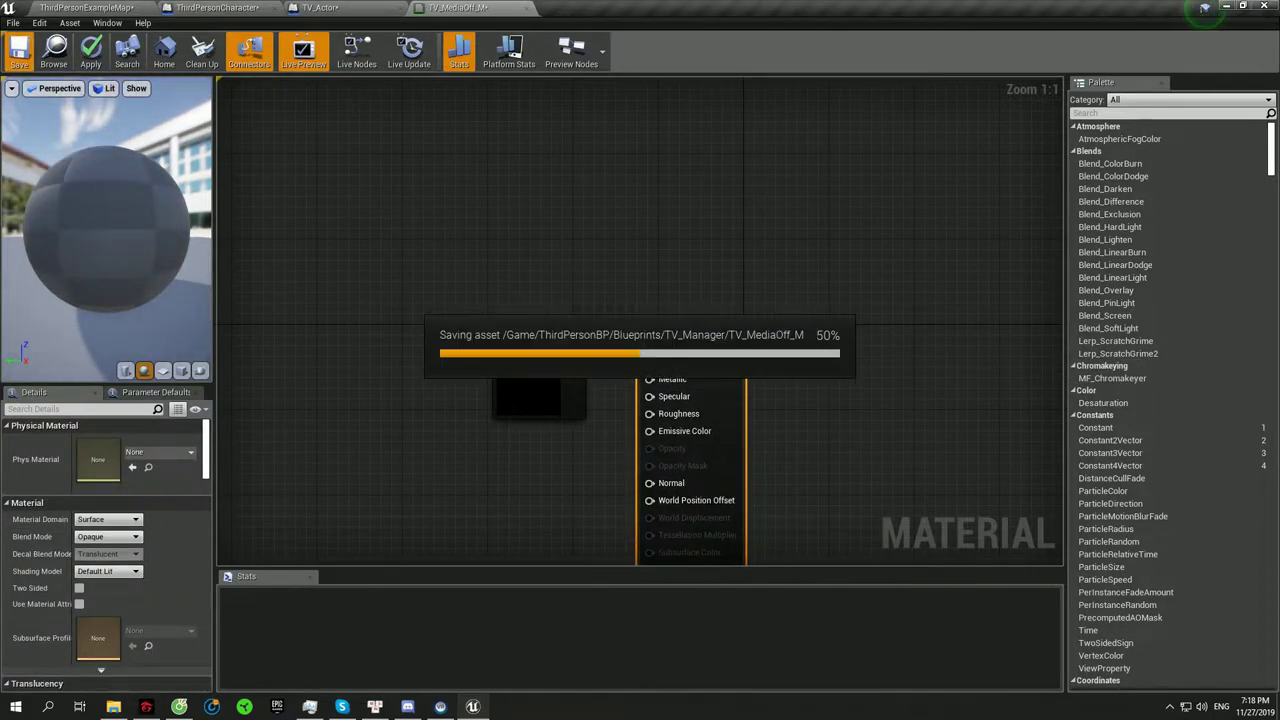
key("ctrl+Tab")
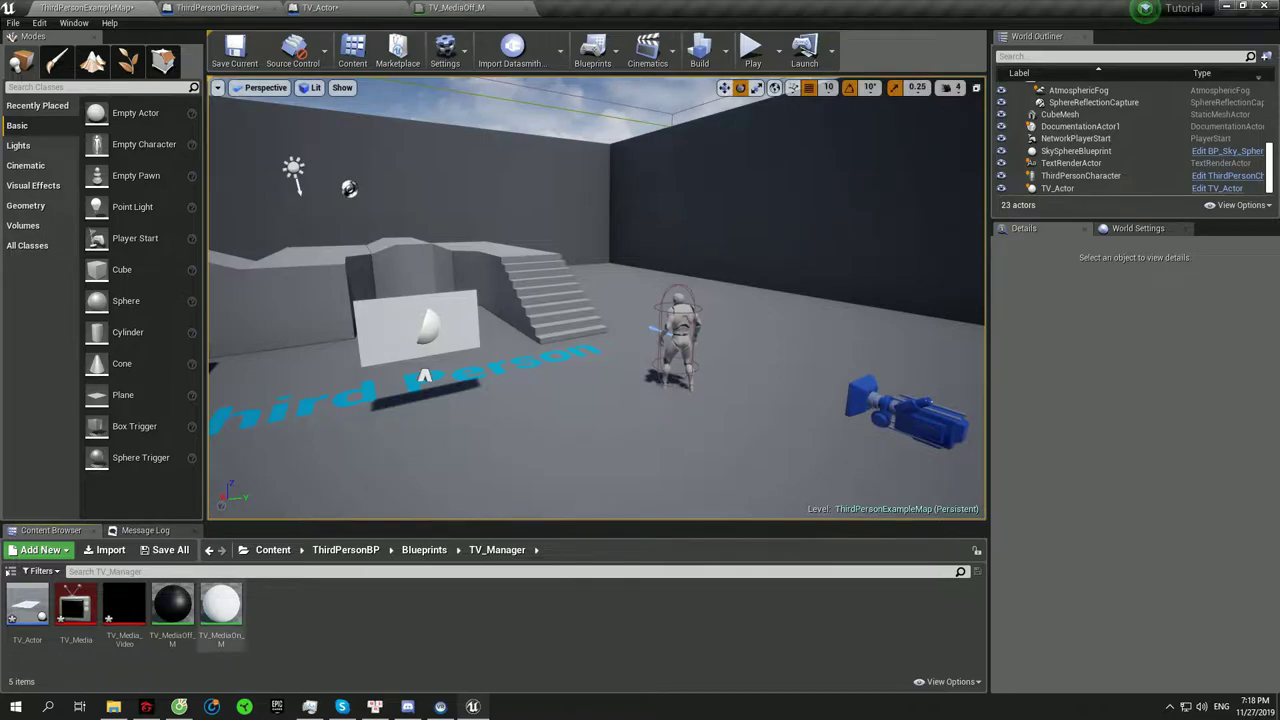
key("ctrl+Tab")
key("ctrl+Tab")
- Drag a Screen reference into the graph and add a Set Material node for it
right_click_drag(600, 330, 405, 321)
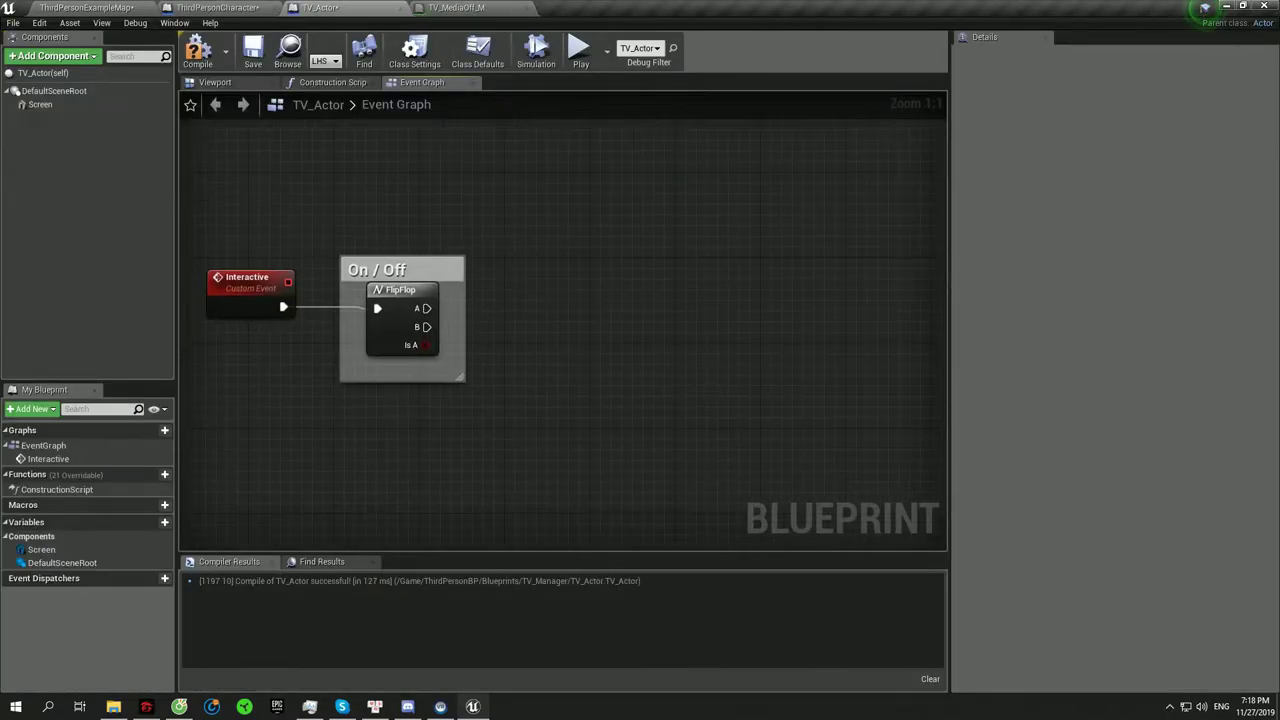
left_click_drag(40, 104, 470, 223)
right_click_drag(600, 250, 587, 358)
left_click_drag(502, 335, 548, 368)
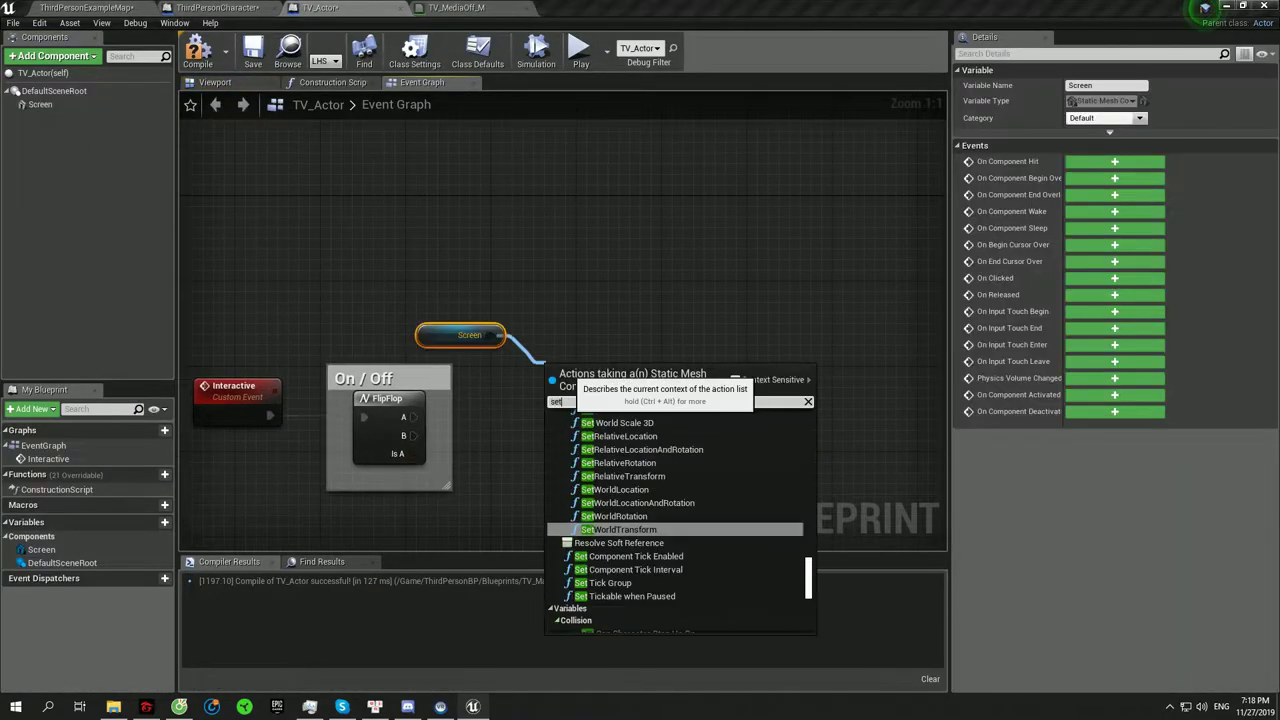
type("set material")
key("Return")
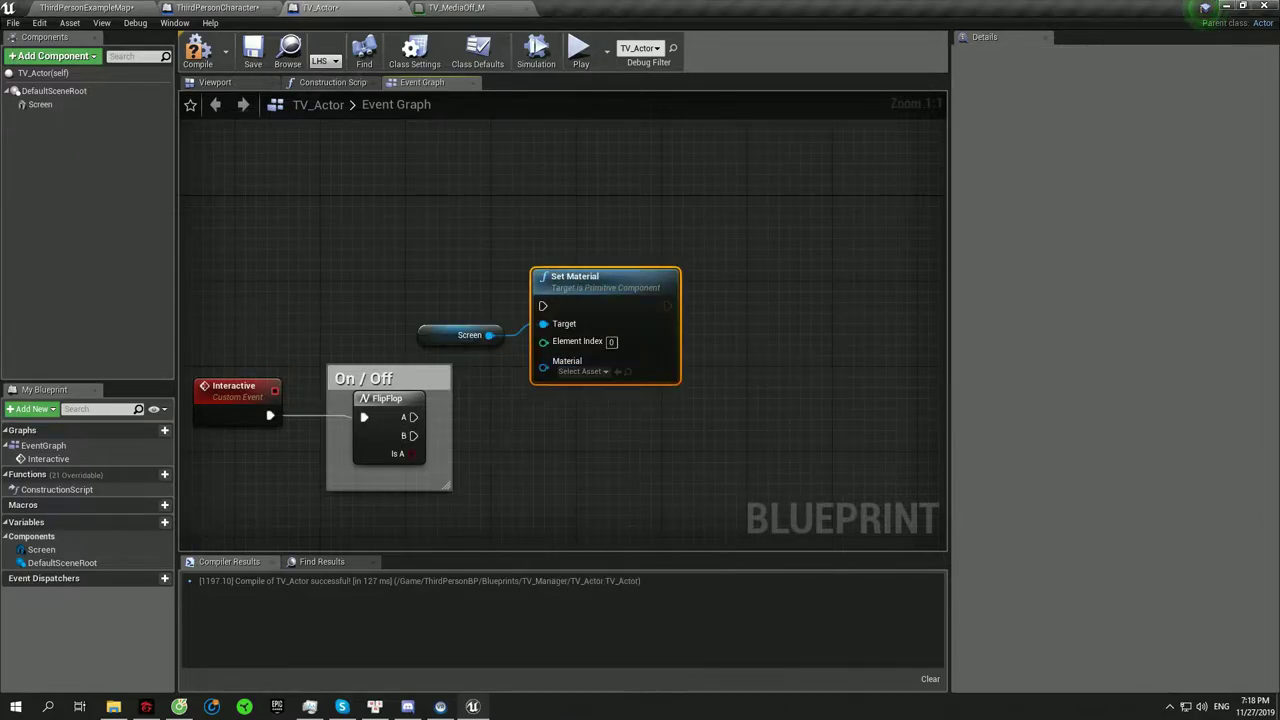
- Drive Set Material from FlipFlop A and assign TV_MediaOn_M as its material
left_click(366, 394)
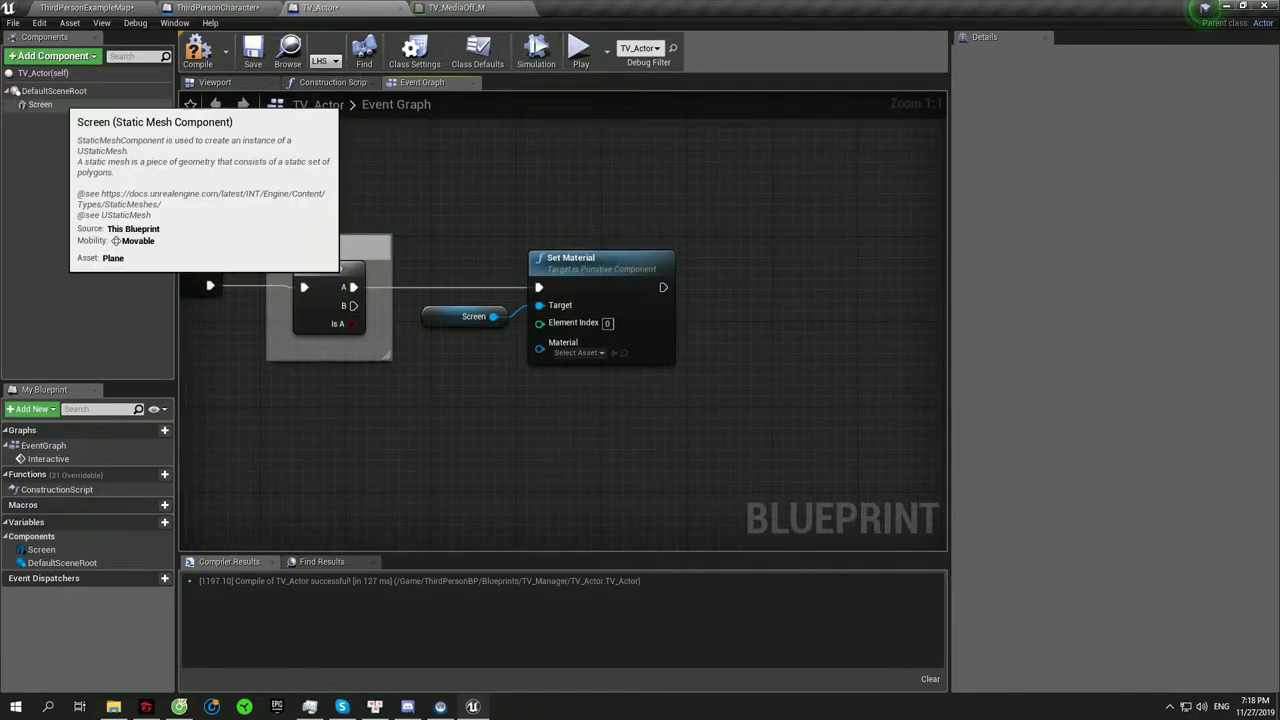
left_click(40, 104)
left_click(87, 7)
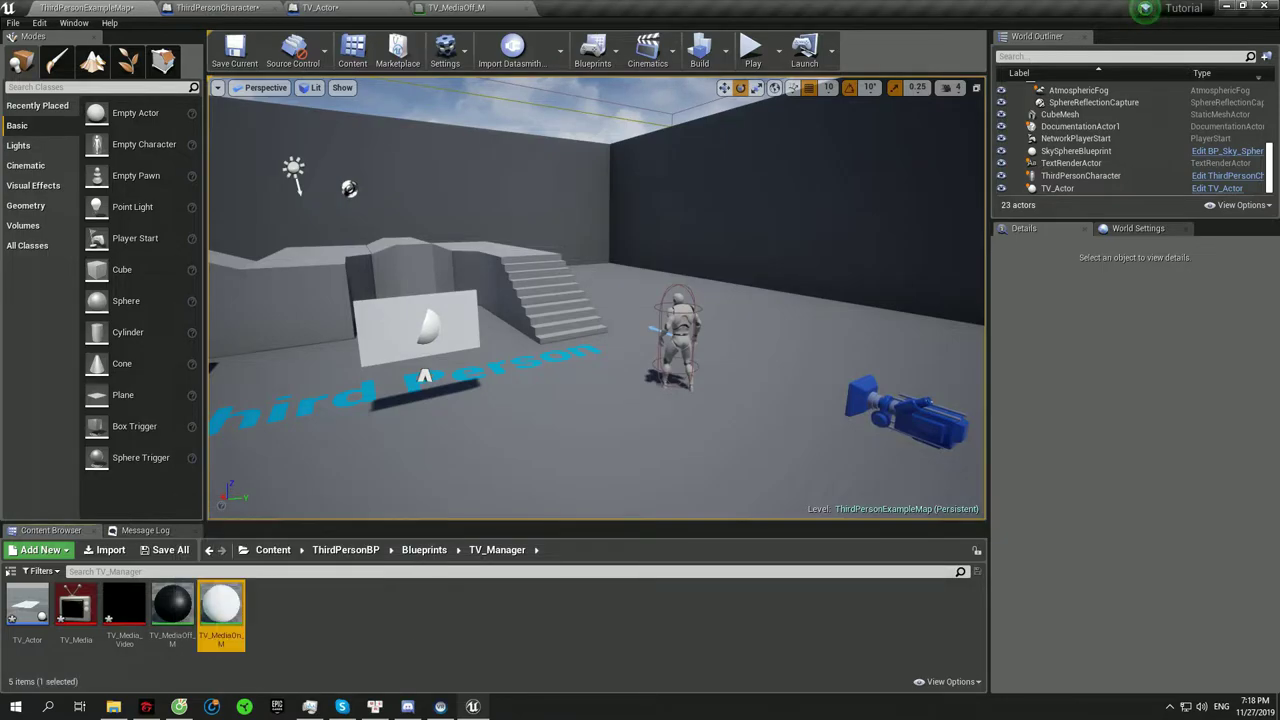
left_click(320, 7)
left_click(588, 374)
right_click_drag(588, 374, 398, 381)
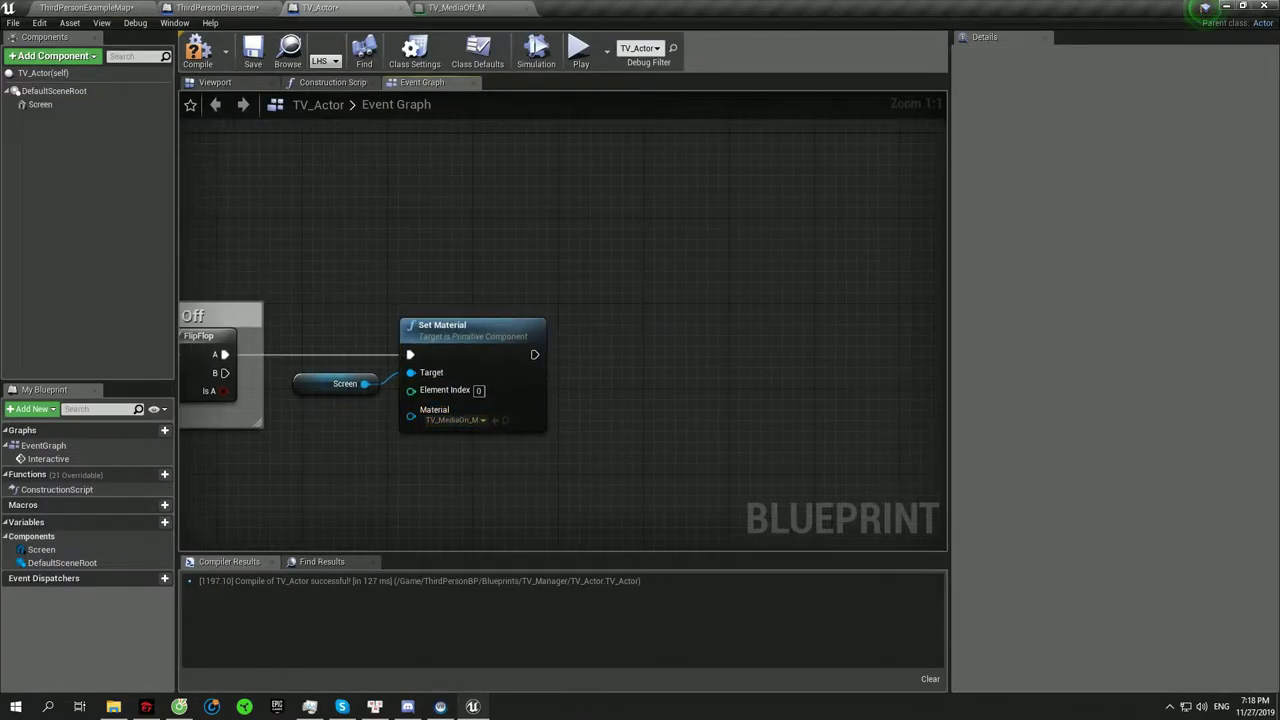
- Create a MediaTV variable of type Media Player Object Reference in TV_Actor
left_click(150, 523)
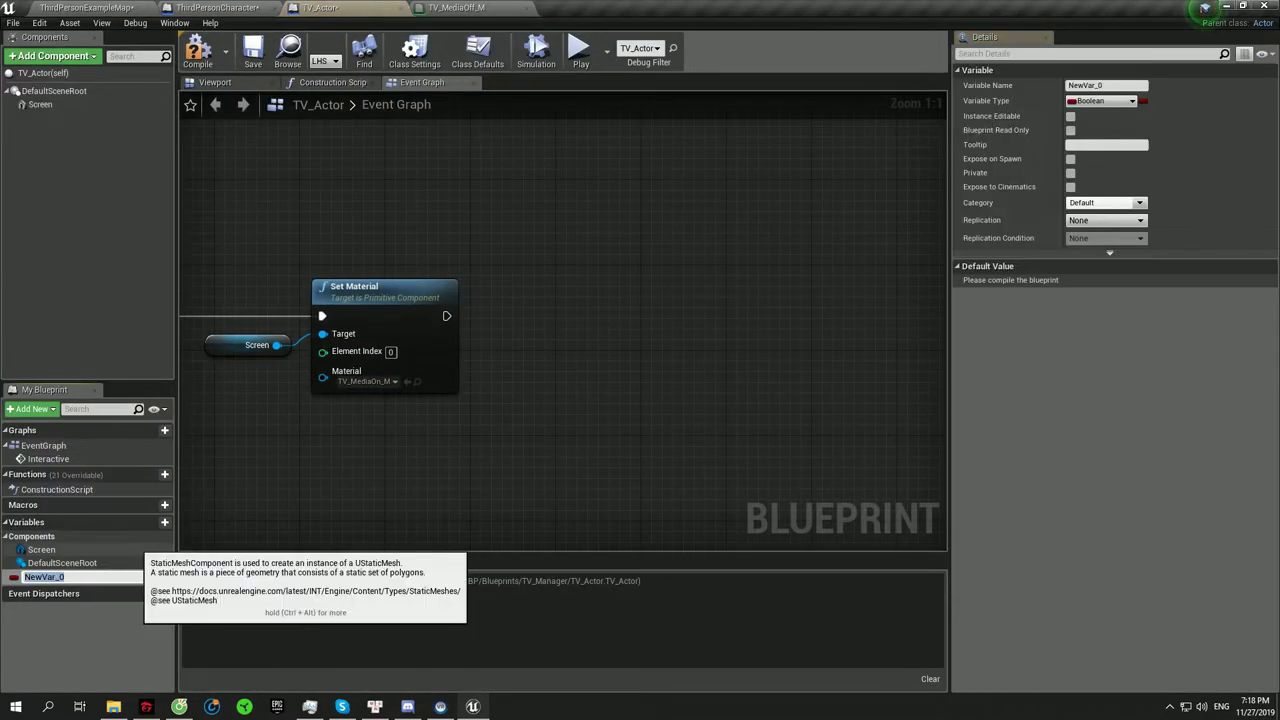
type("V")
key("Return")
left_click(14, 577)
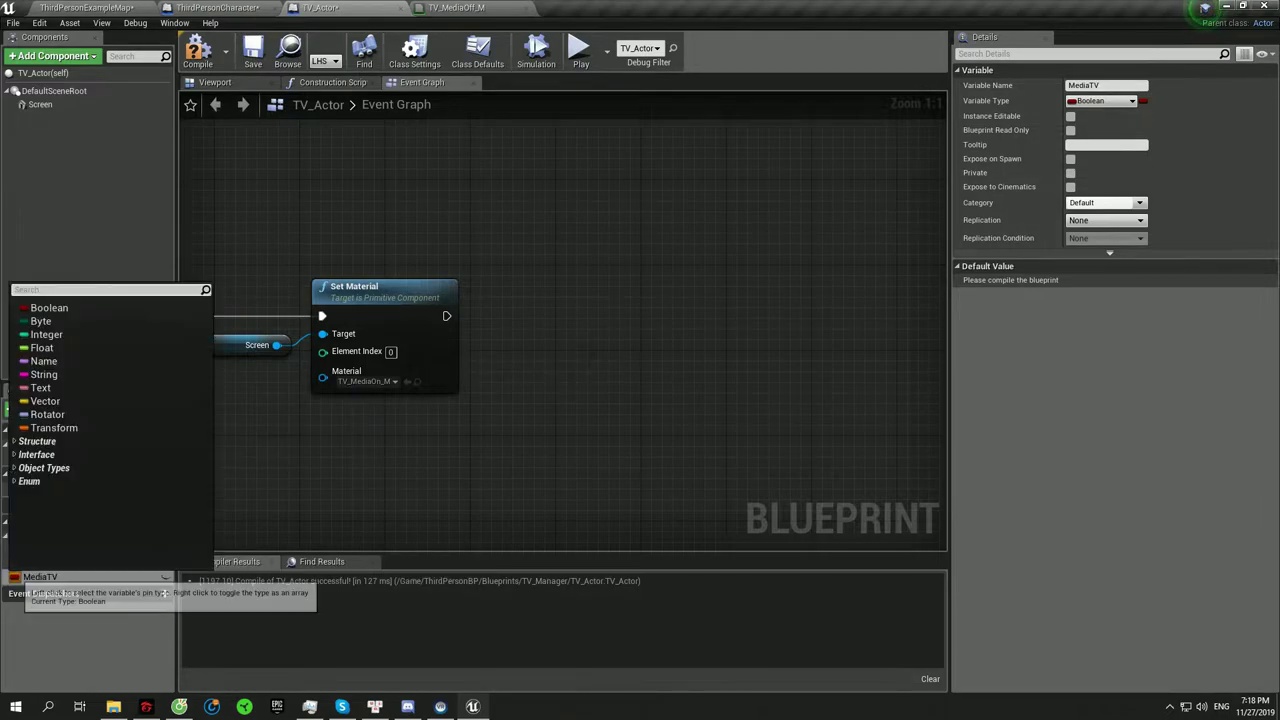
type("MediaPlay")
mouse_move(67, 361)
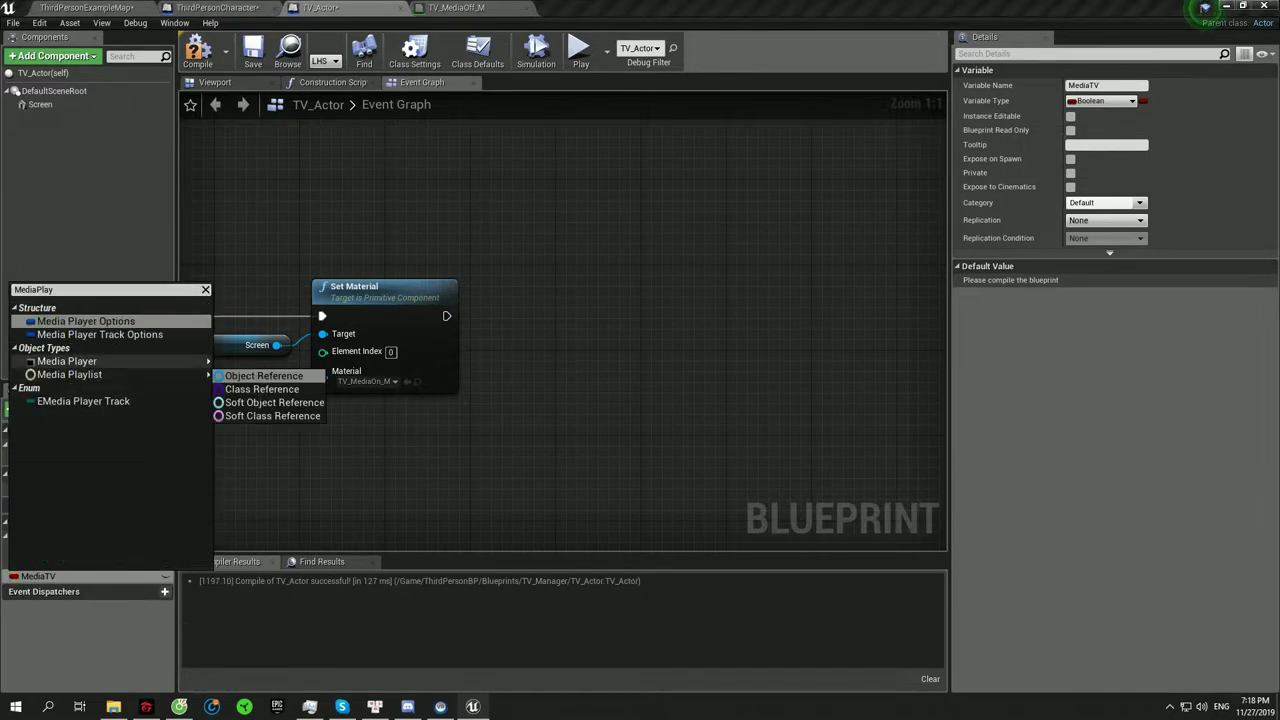
left_click(265, 372)
- Compile, set MediaTV's default value to TV_Media, and place a MediaTV getter in the graph
left_click(197, 50)
left_click(1170, 278)
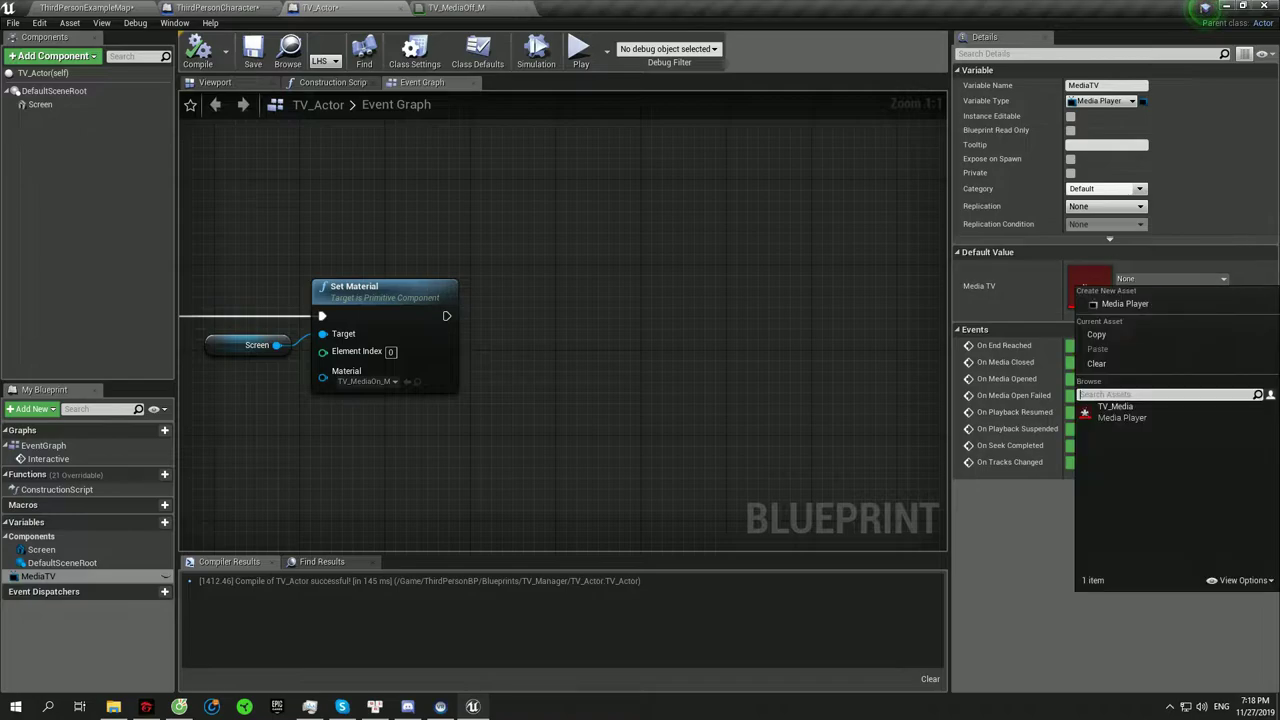
left_click(1130, 412)
right_click_drag(300, 200, 205, 244)
mouse_move(38, 576)
left_mouse_down("ctrl")
mouse_move(395, 469)
mouse_move(528, 405)
left_mouse_up("ctrl")
- Add an Open File node for MediaTV and run it after Set Material
type("open")
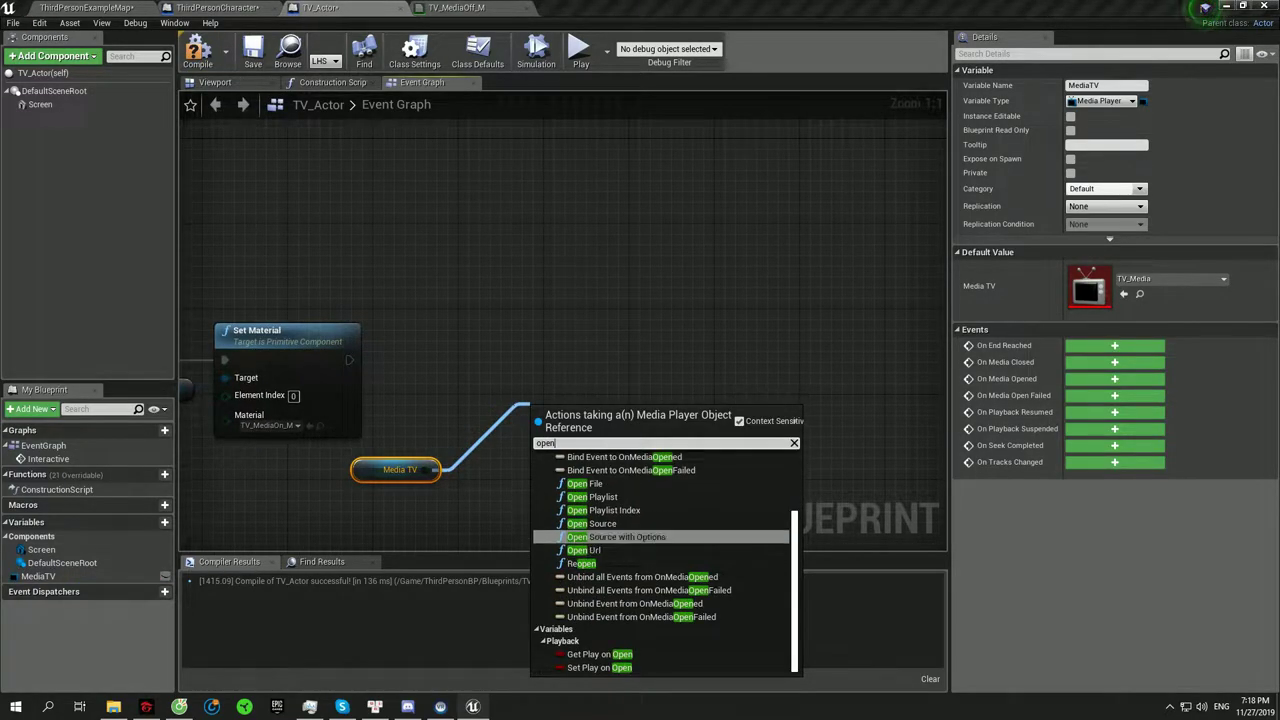
key("Return")
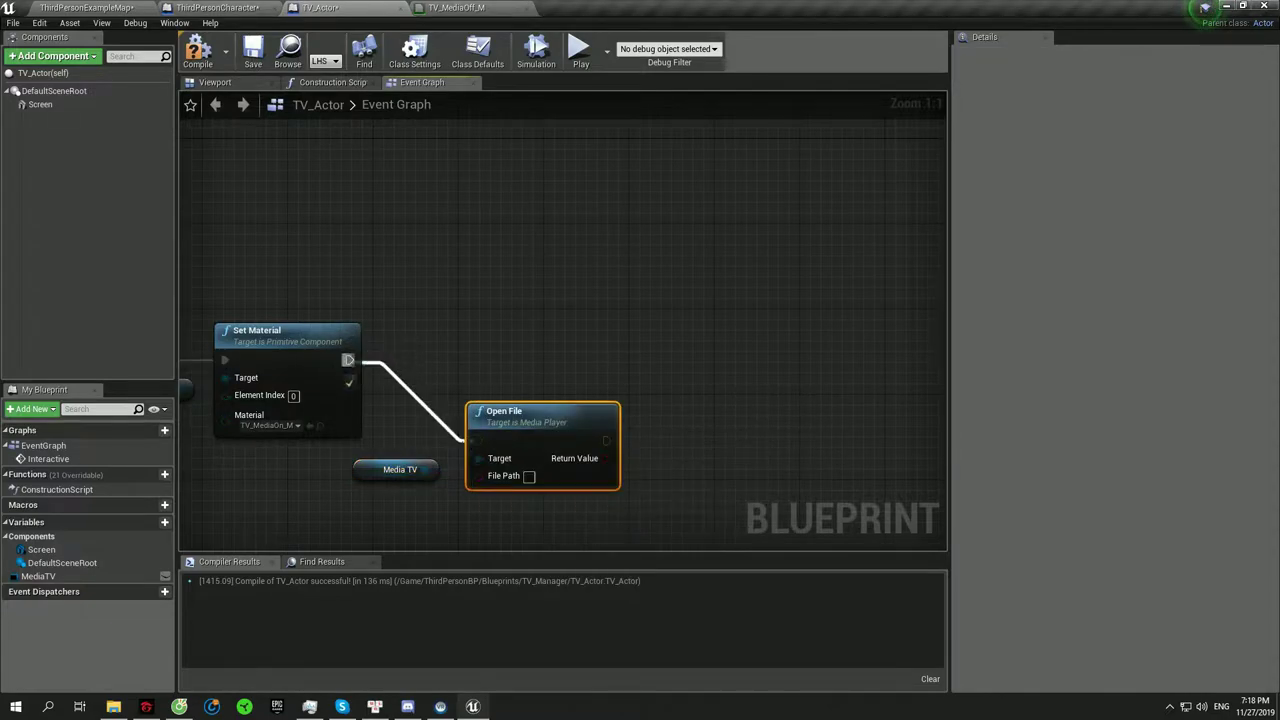
left_click_drag(540, 411, 606, 331)
right_click_drag(500, 400, 606, 317)
- Feed Open File's File Path from an Append node with Get Project Saved Directory in A
left_click_drag(666, 316, 545, 425)
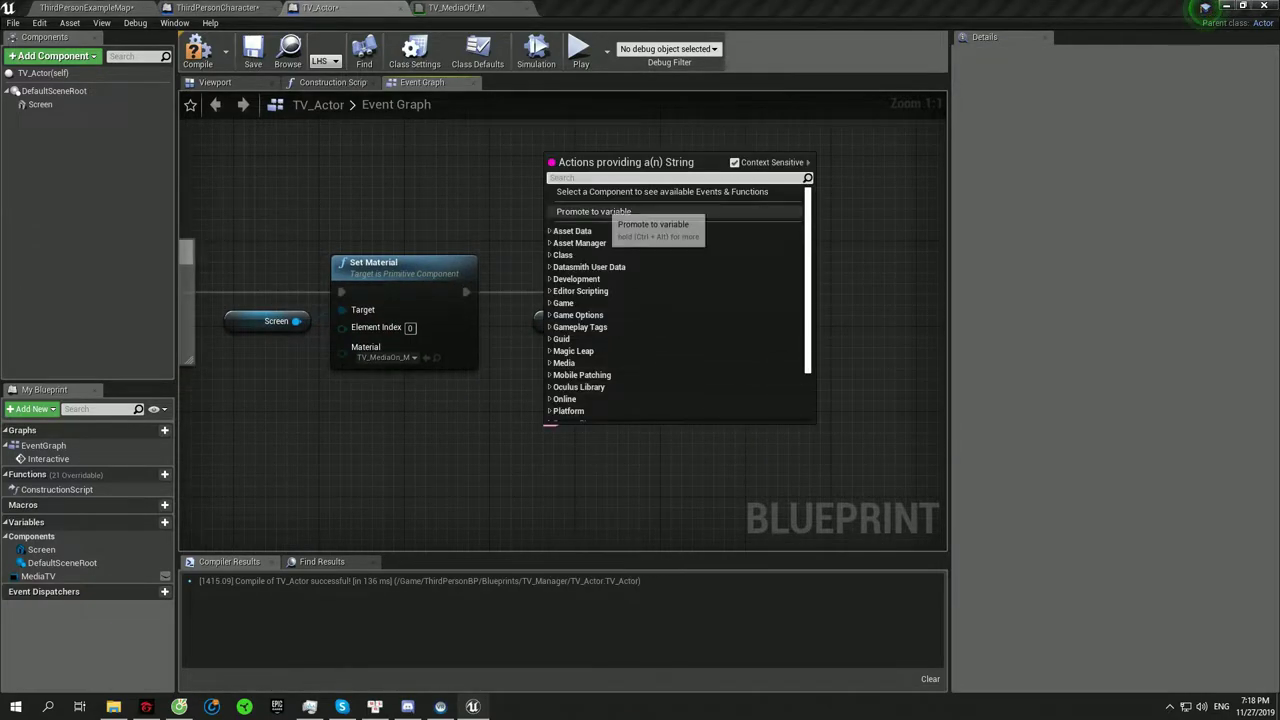
type("append")
key("Return")
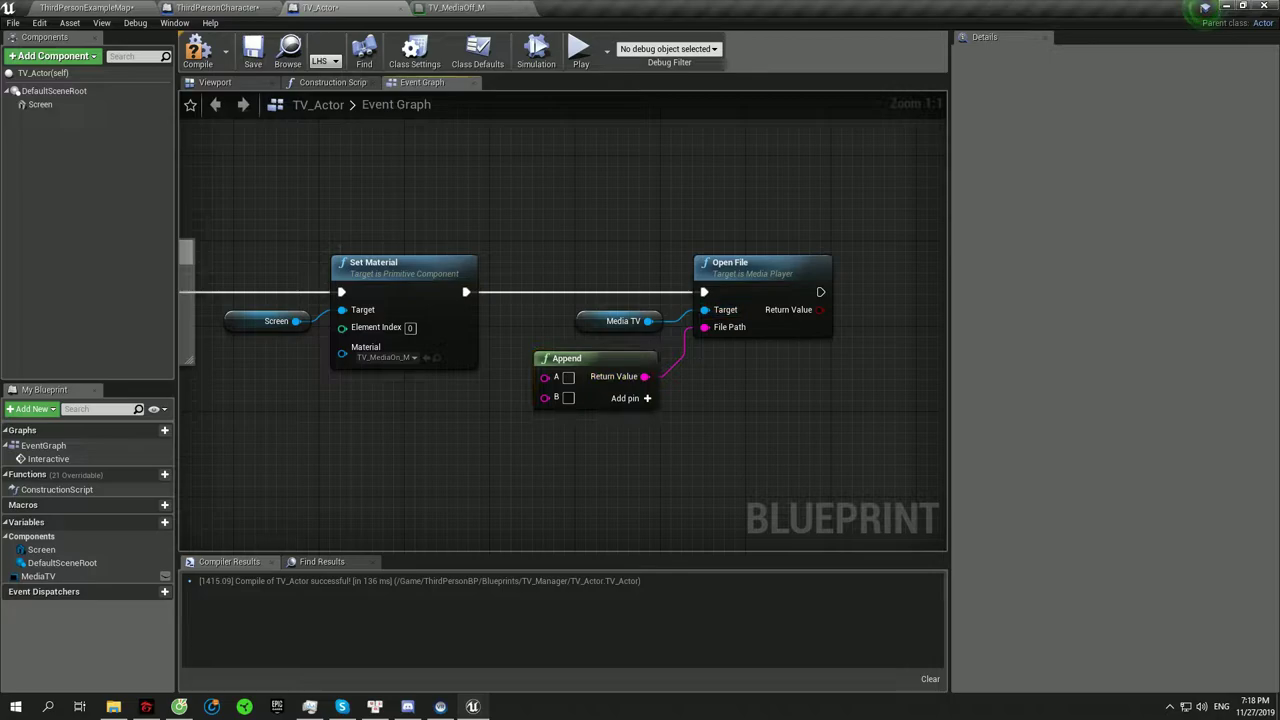
right_click_drag(540, 400, 625, 368)
left_click_drag(624, 344, 500, 392)
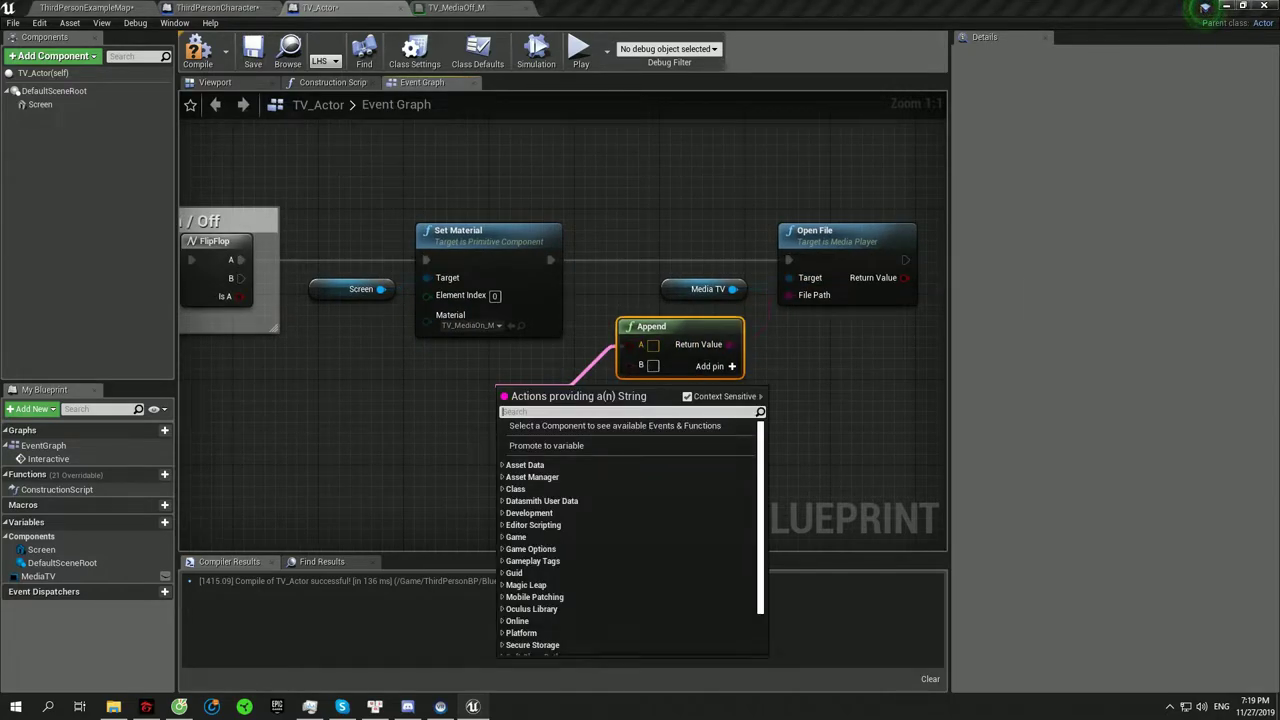
type("direc")
type(" saved")
key("Return")
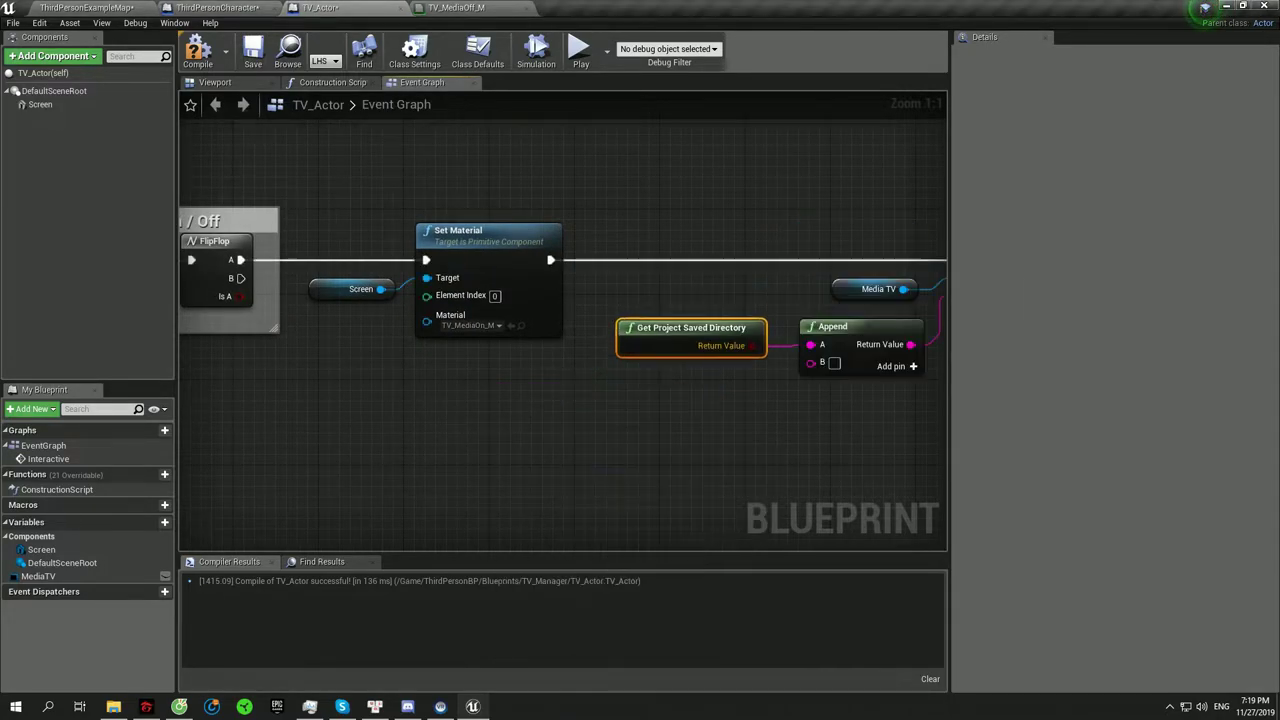
right_click_drag(640, 300, 509, 384)
key("alt+Tab")
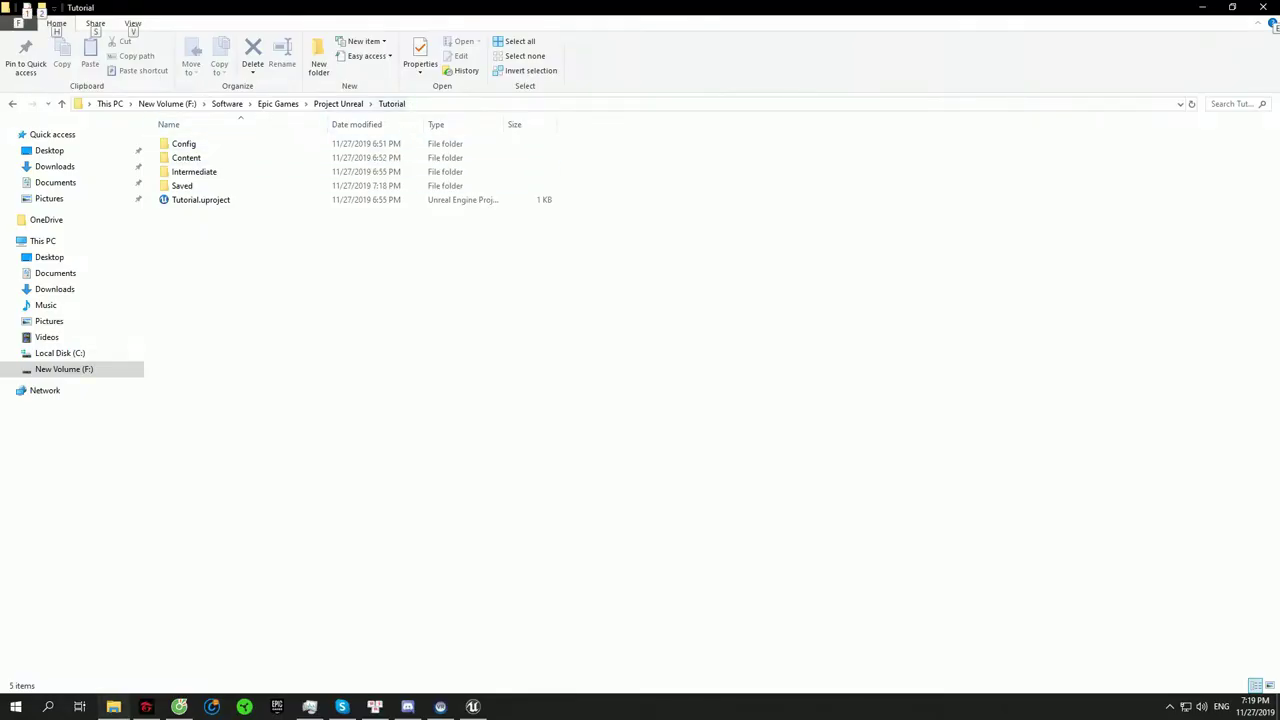
- Create a folder named Video inside Tutorial's Saved folder, open it, and return to Unreal
double_click(182, 185)
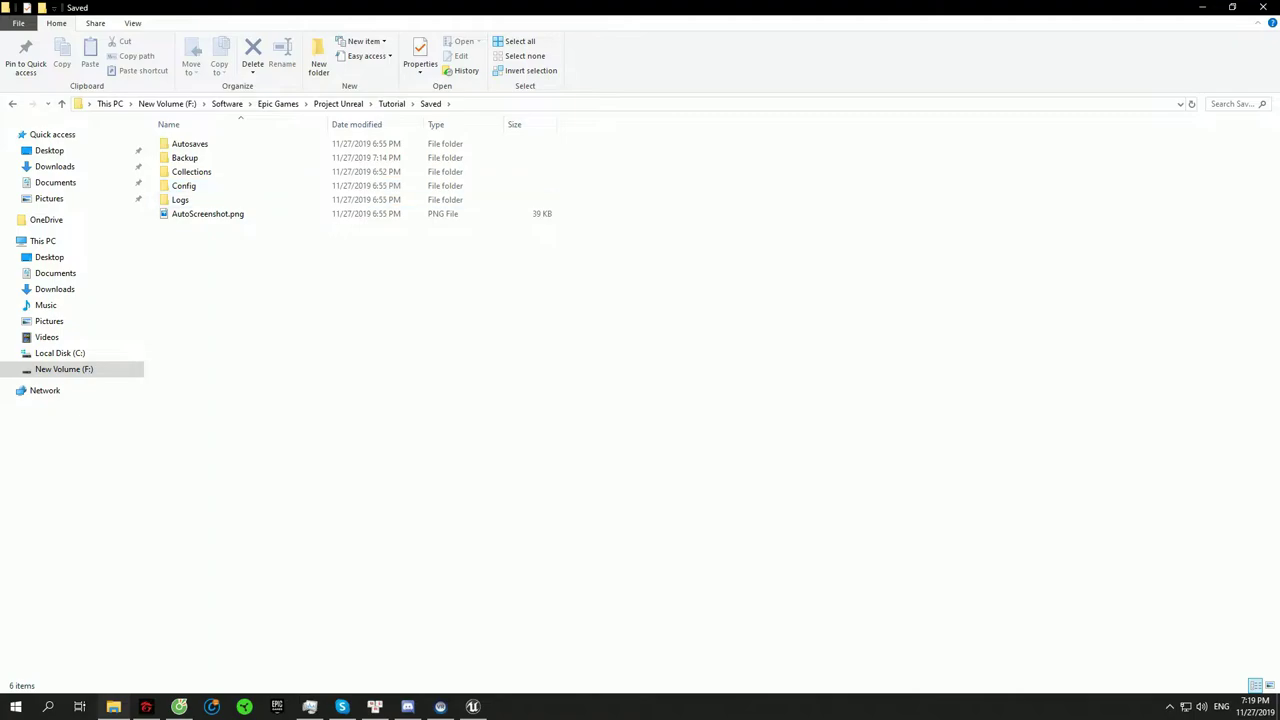
right_click(240, 290)
mouse_move(300, 437)
left_click(425, 437)
type("Video")
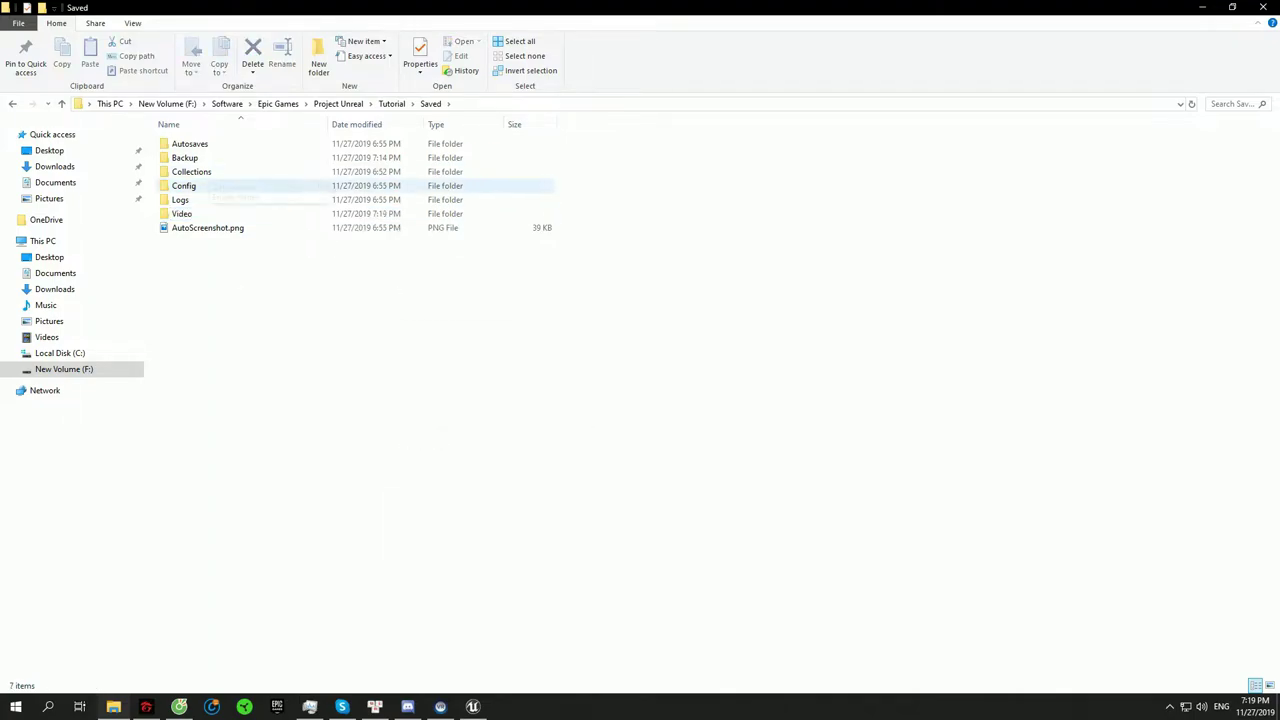
key("Return")
key("alt+Tab")
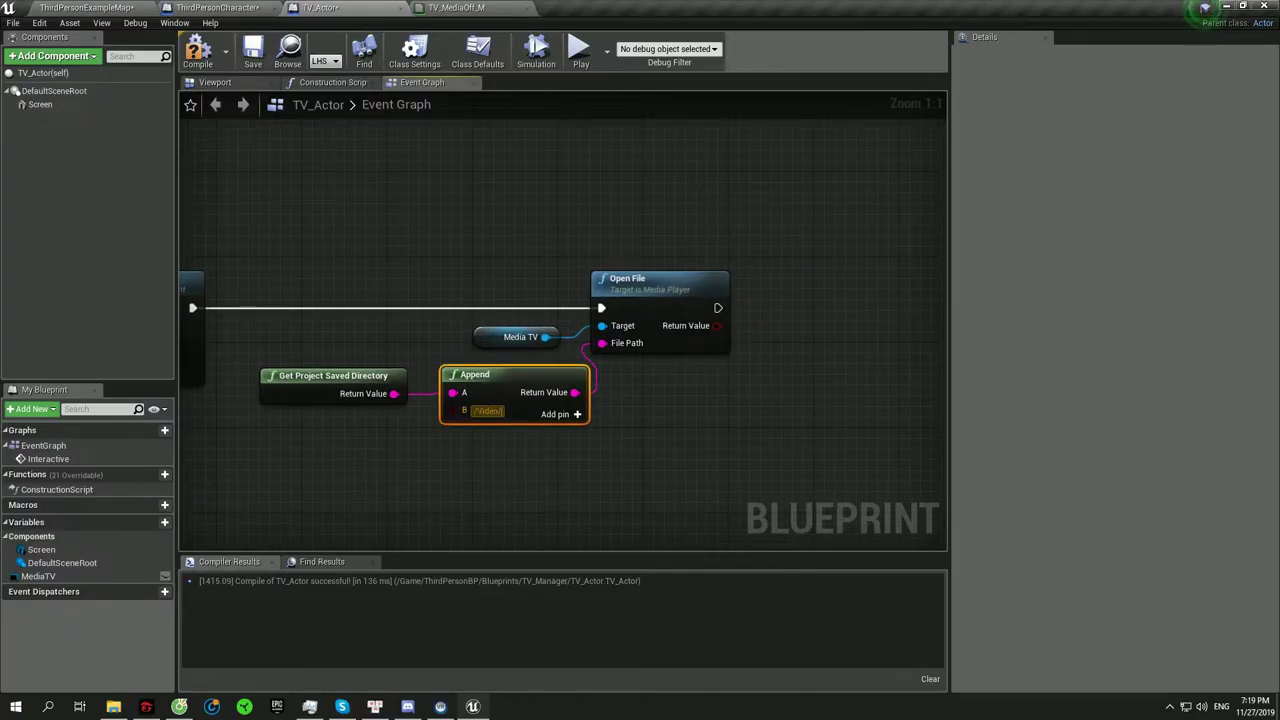
- Promote Append's new C input to an instance-editable string variable Name Video and compile
right_click_drag(700, 450, 838, 407)
left_click(714, 370)
left_click_drag(590, 386, 495, 168)
left_click(540, 218)
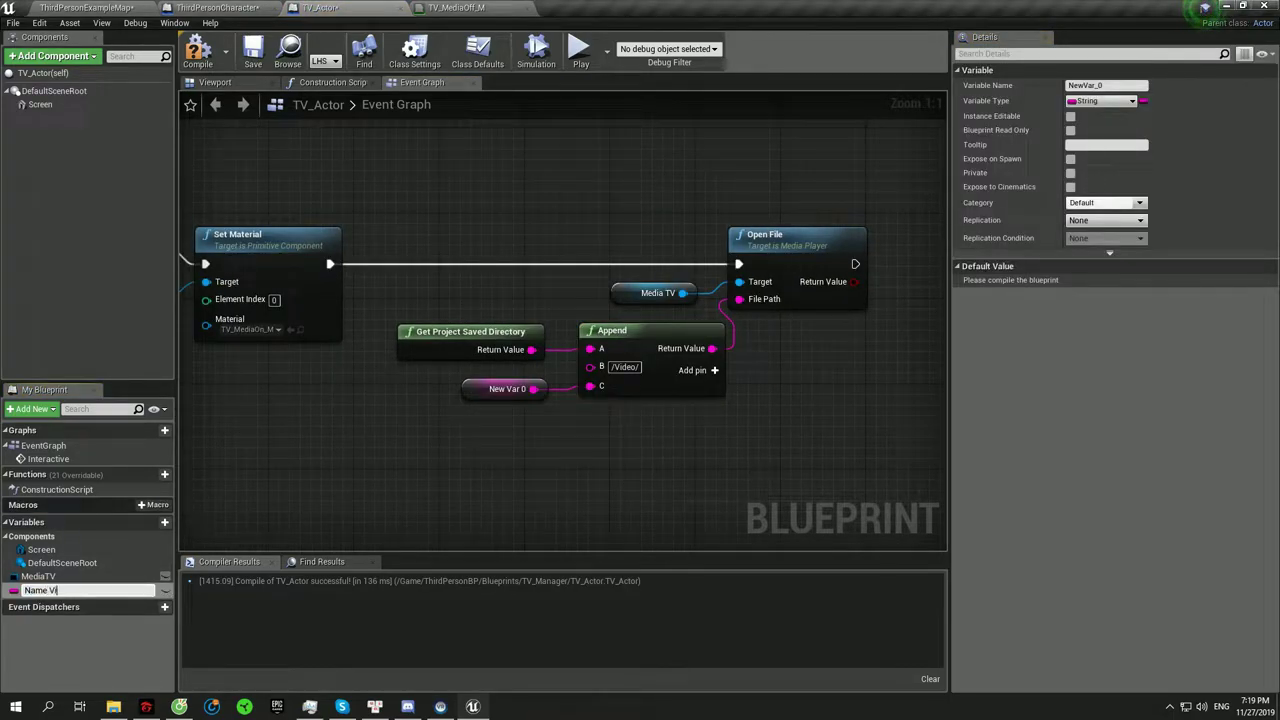
right_click_drag(800, 472, 671, 486)
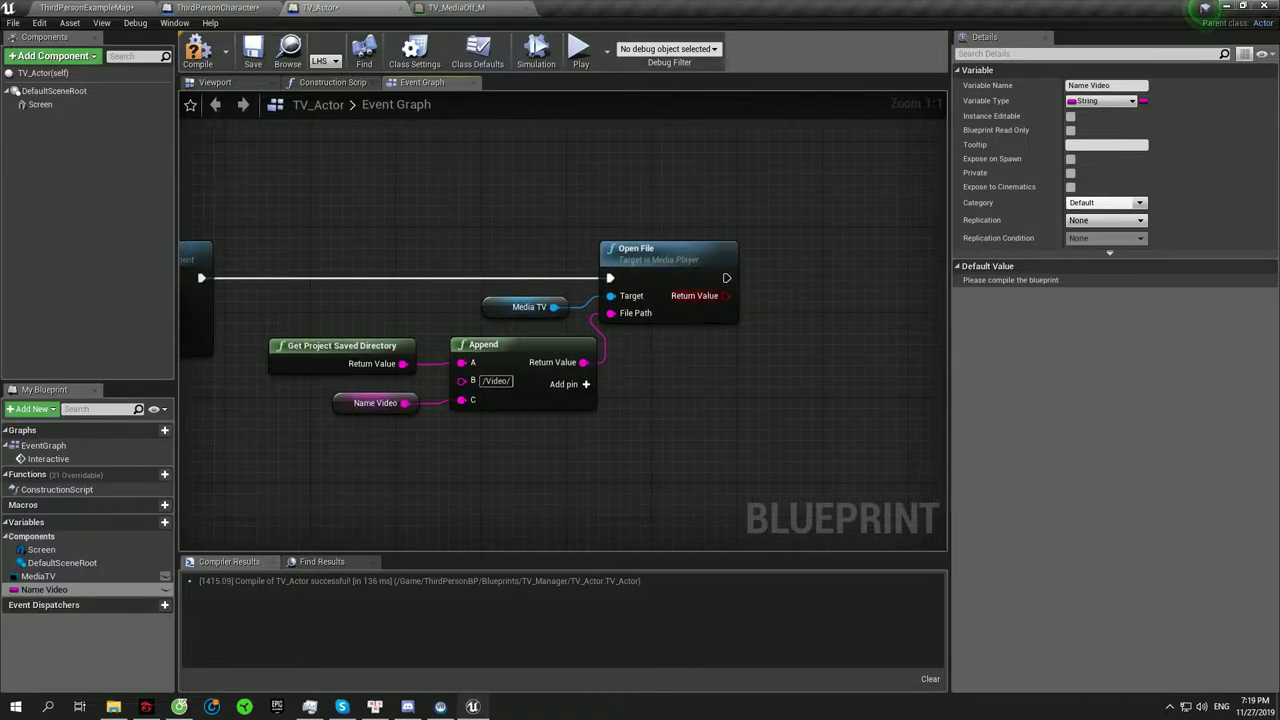
left_click(197, 50)
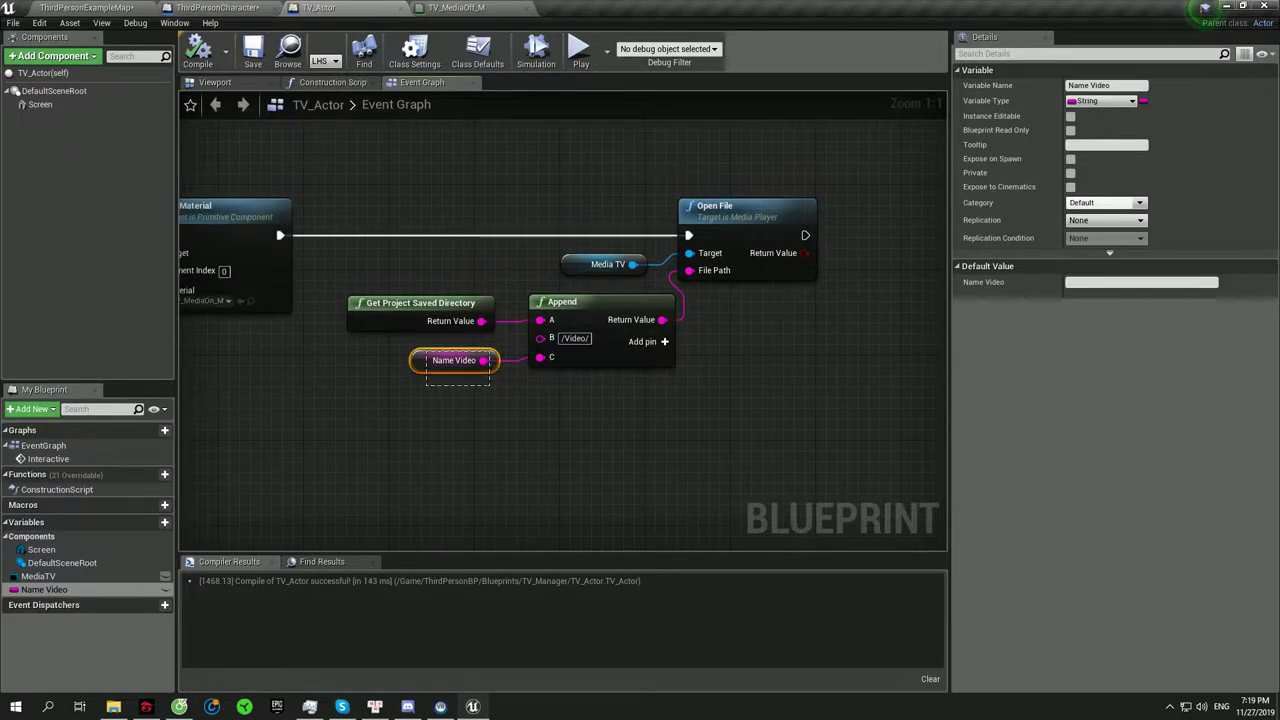
left_click(197, 50)
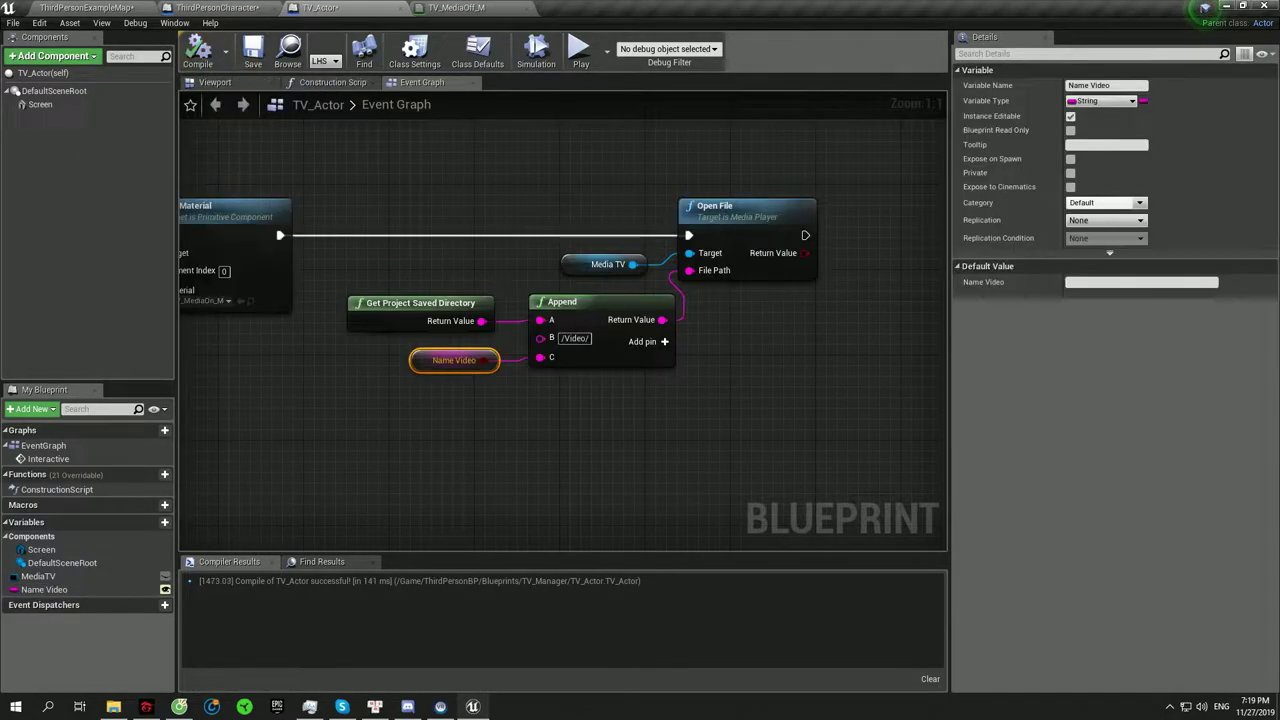
mouse_move(666, 184)
right_mouse_down()
mouse_move(632, 253)
mouse_move(452, 198)
right_mouse_up()
key("alt+Tab")
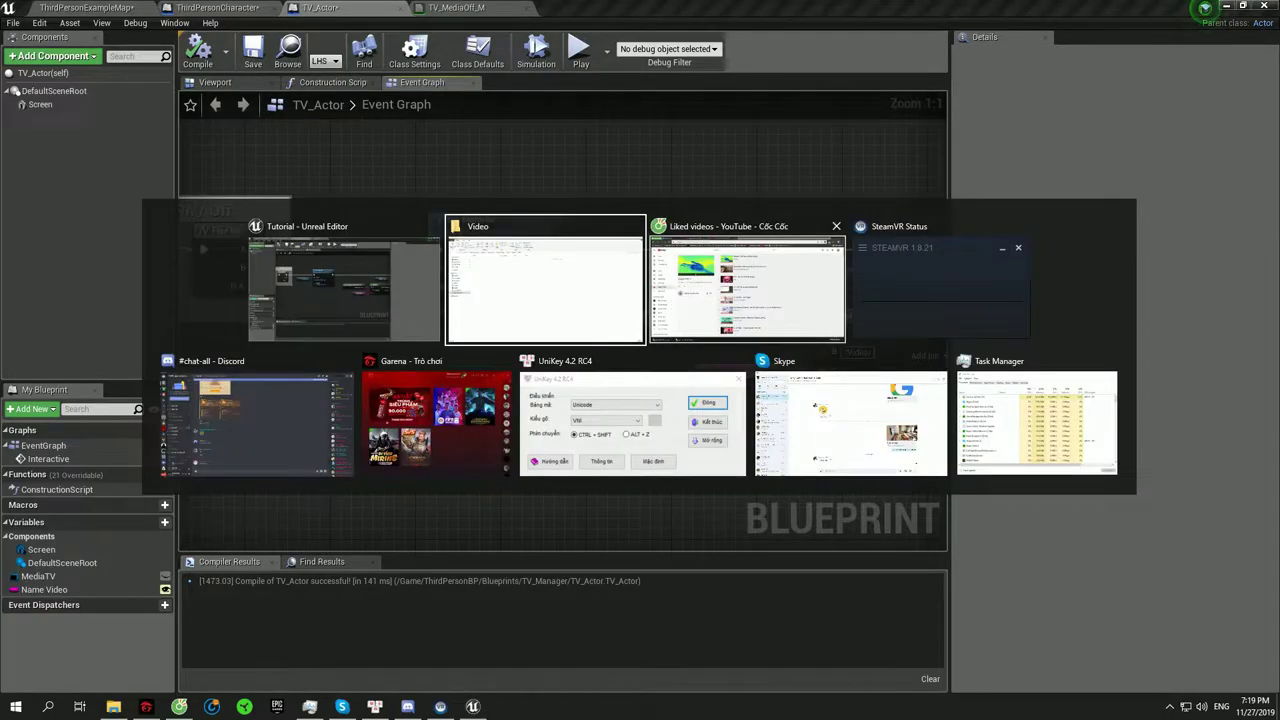
- Check the Video1.mp4 clip in the Saved/Video folder in File Explorer
key("alt+Tab")
key("Tab")
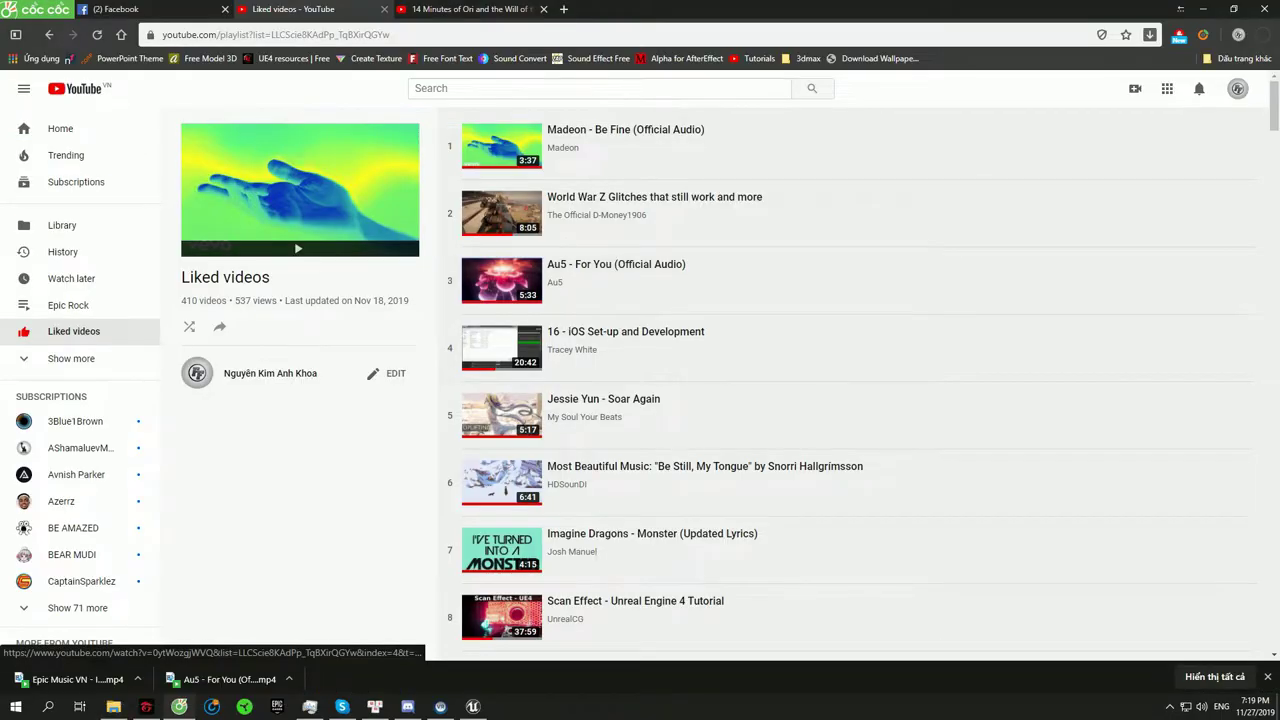
key("alt+Tab")
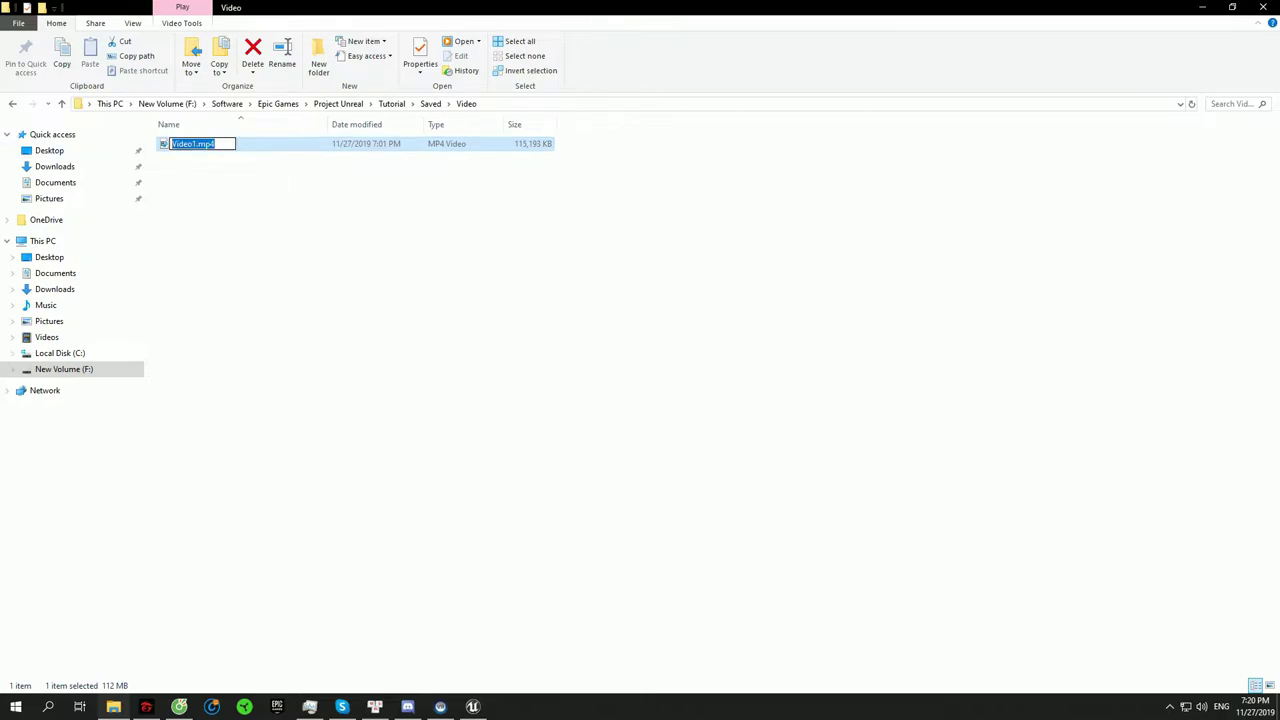
key("alt+Tab")
key("alt+Tab")
key("Tab")
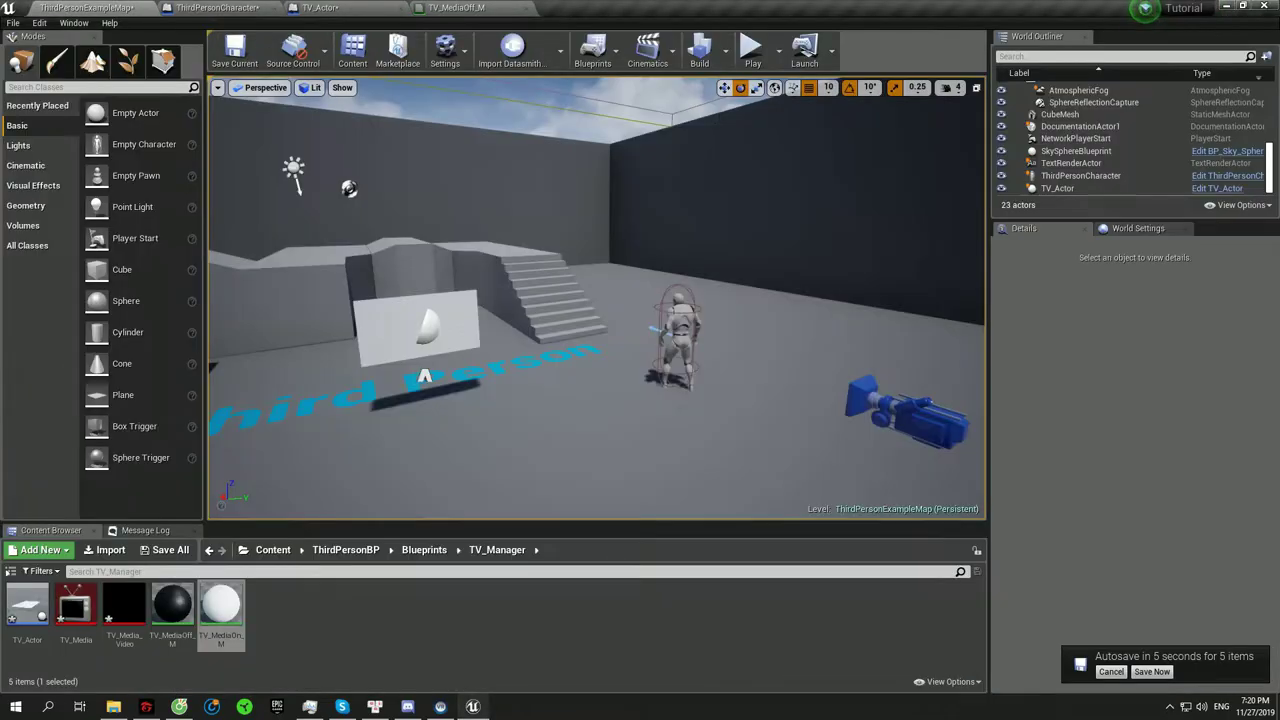
- Open the TV_Actor blueprint and wire FlipFlop's B output to the second Set Material
double_click(1057, 188)
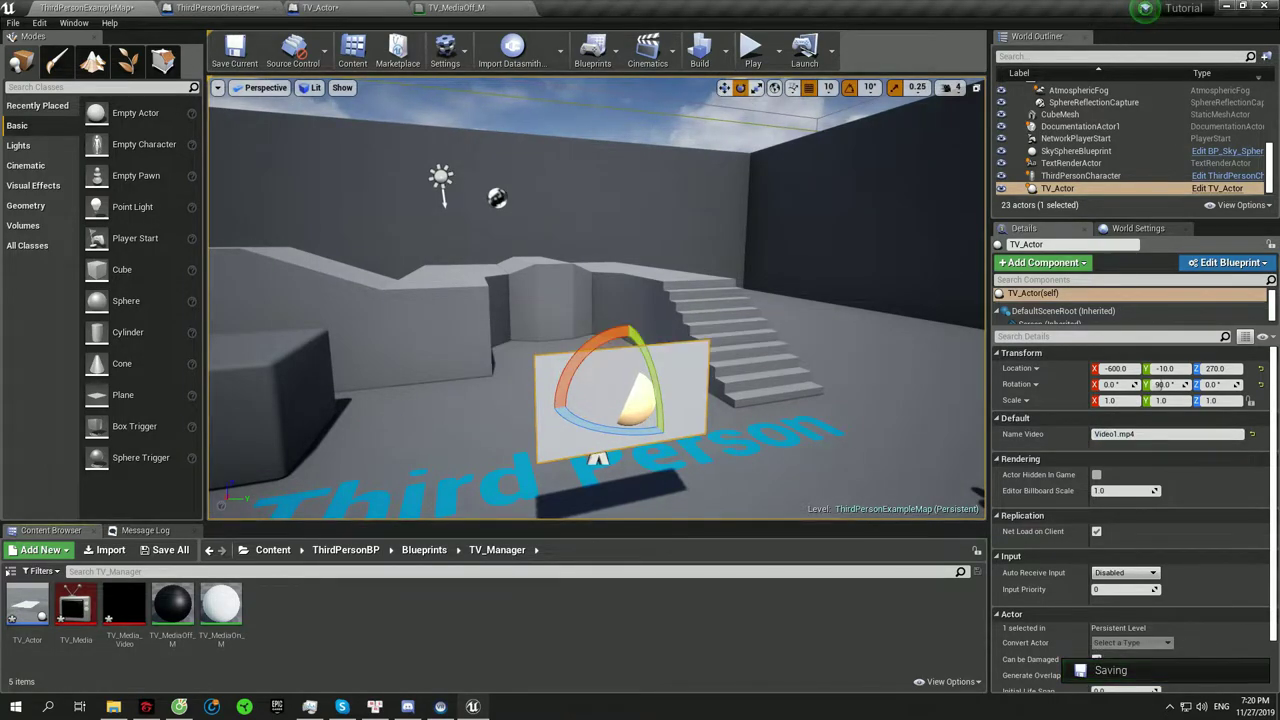
left_click(1217, 188)
mouse_move(400, 300)
right_mouse_down()
mouse_move(750, 330)
mouse_move(303, 305)
right_mouse_up()
left_click_drag(315, 228, 560, 385)
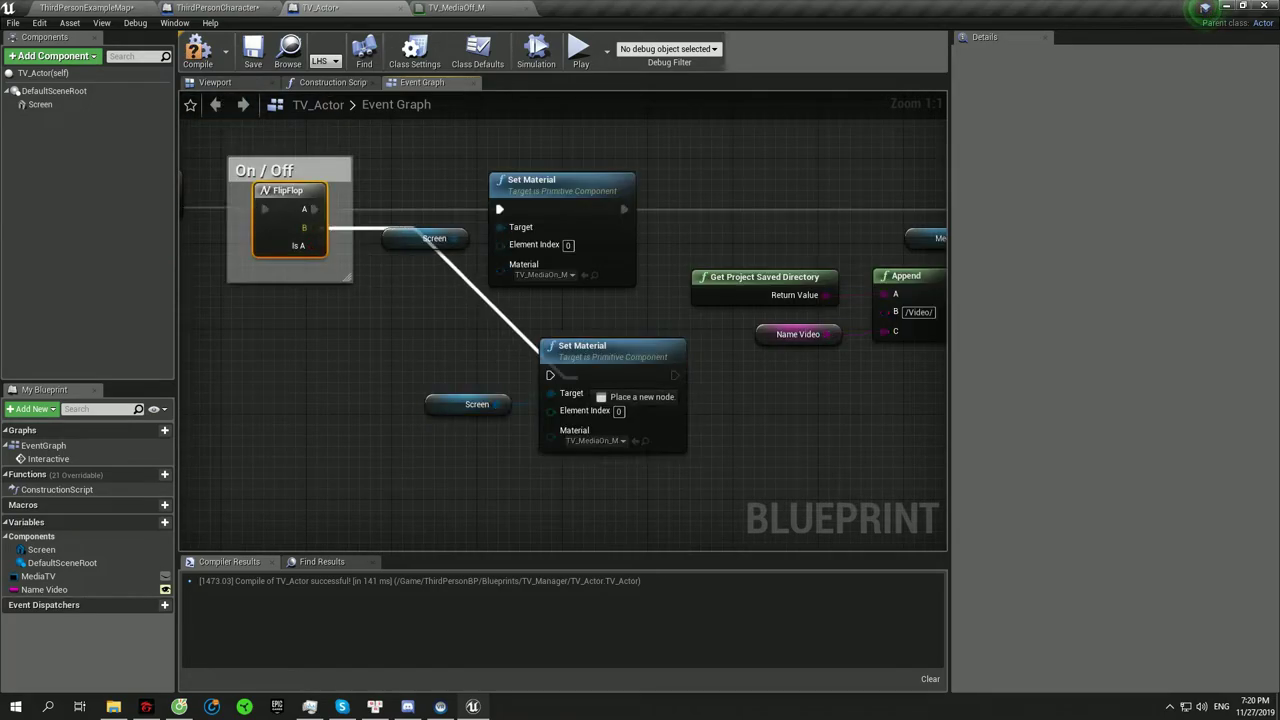
left_click(596, 440)
- Use TV_MediaOff_M for the off-state Set Material and add a Pause node for Media TV
left_click(620, 475)
right_click_drag(620, 475, 345, 479)
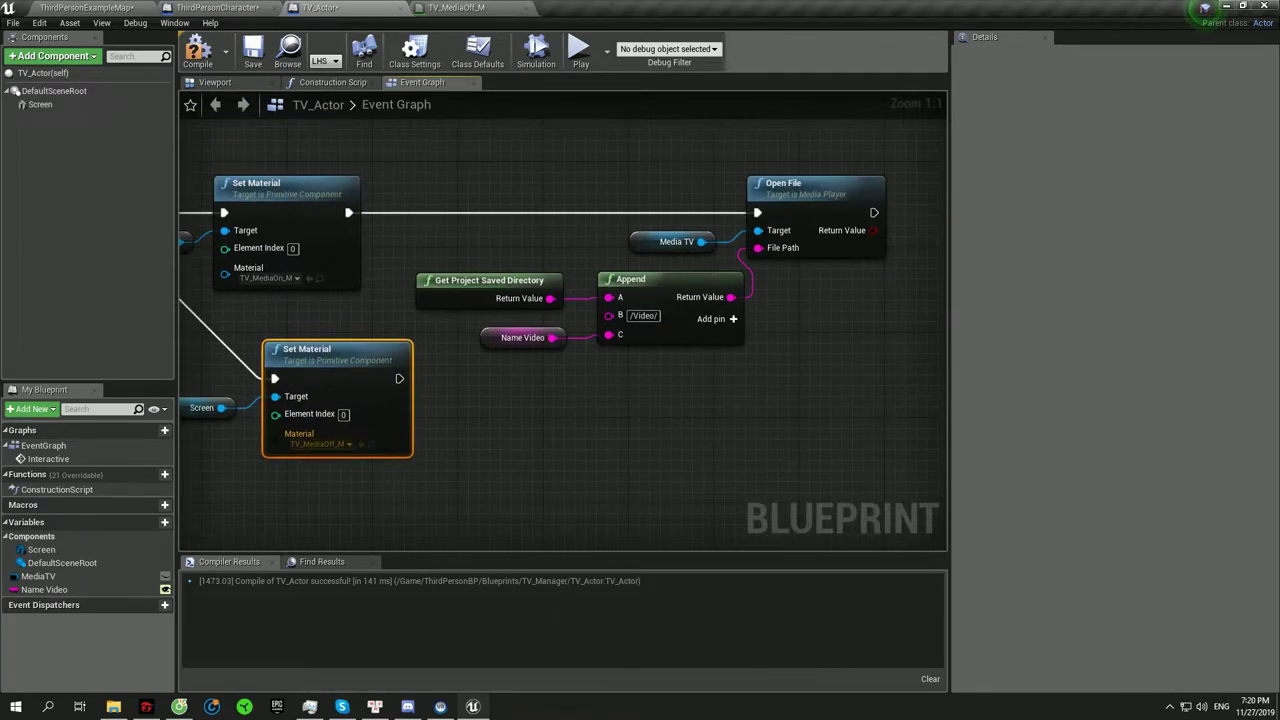
left_click(672, 241)
left_click_drag(573, 418, 603, 416)
type("clo")
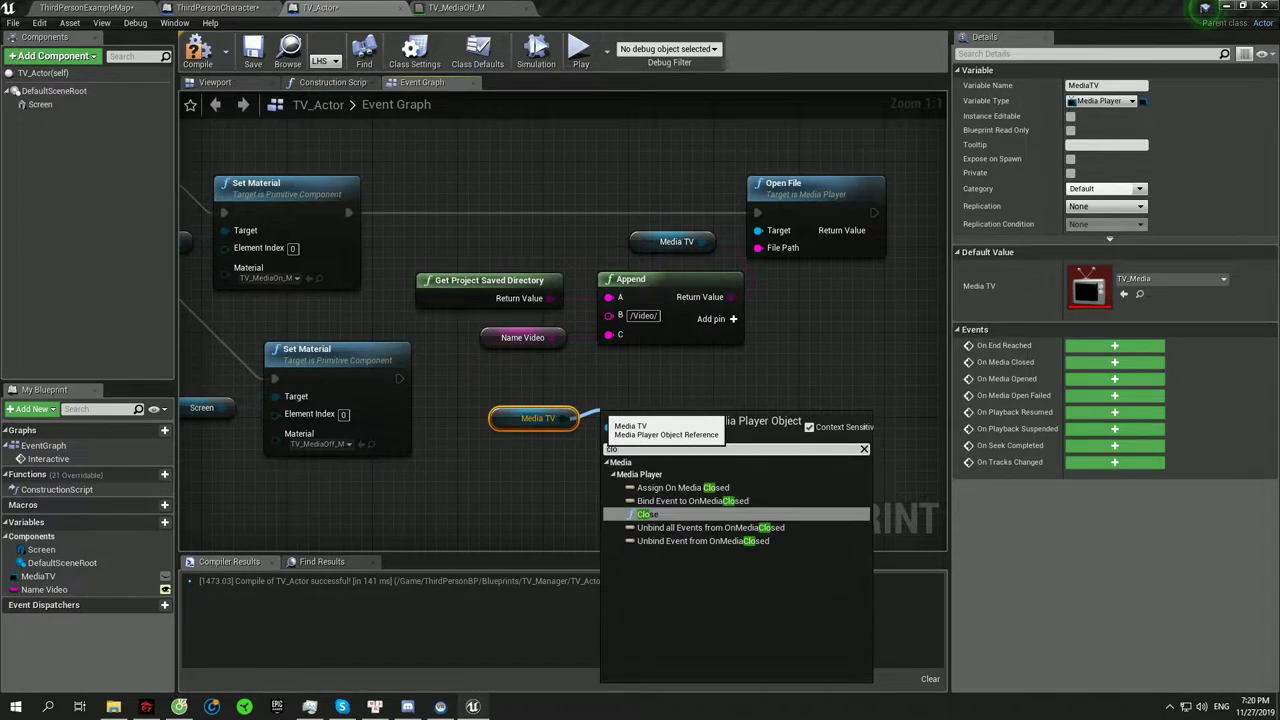
key("BackSpace")
key("BackSpace")
key("BackSpace")
type("pause")
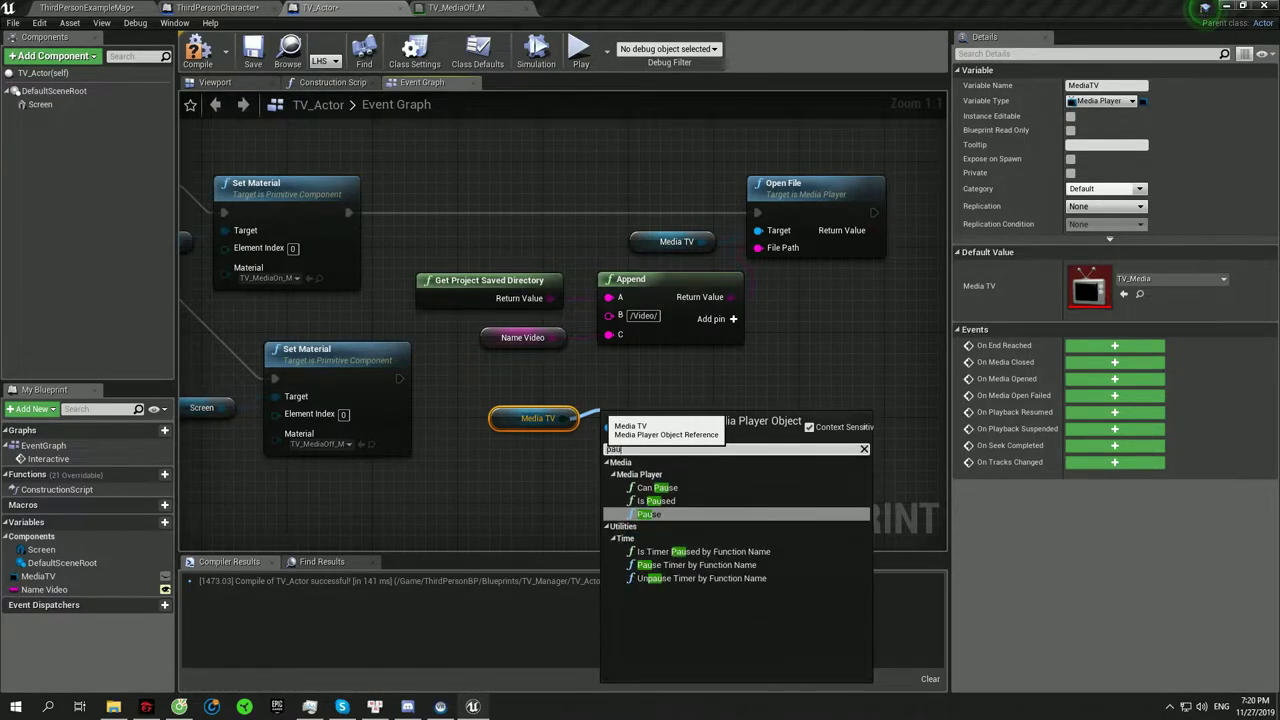
key("Return")
- Place Pause after the second Set Material and test-play, walking toward the TV
left_click_drag(650, 362, 460, 354)
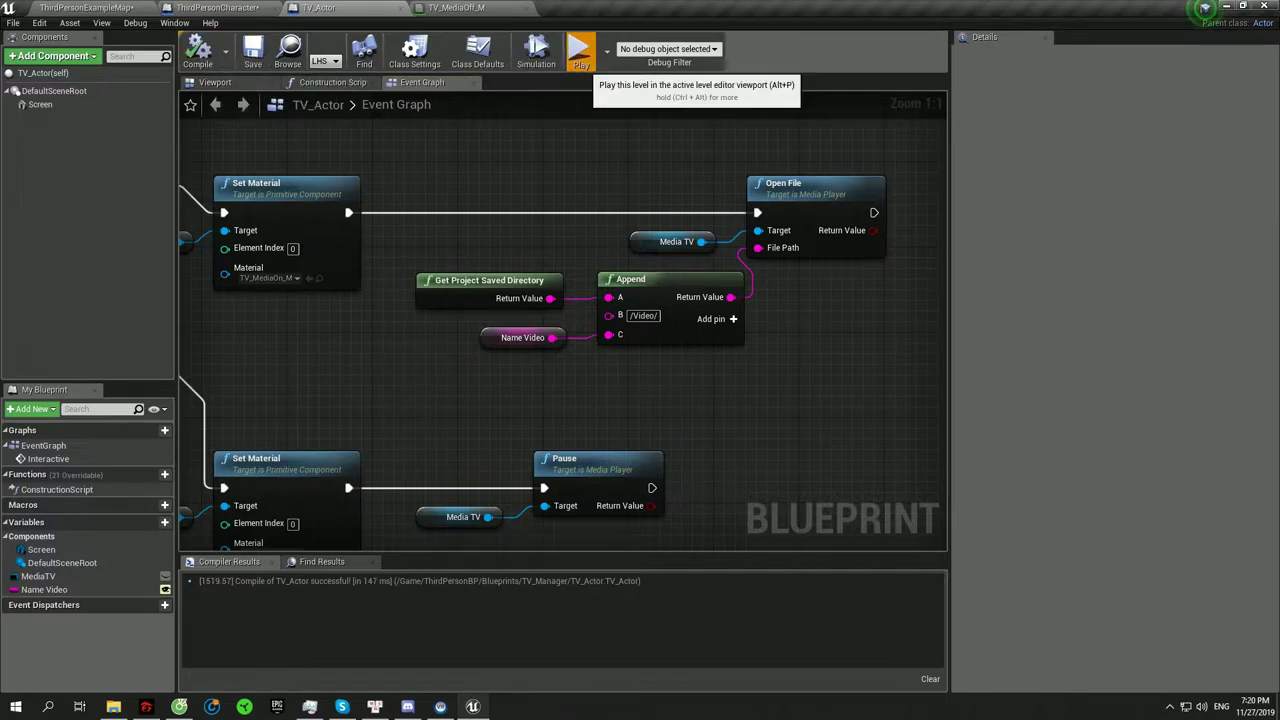
left_click(581, 52)
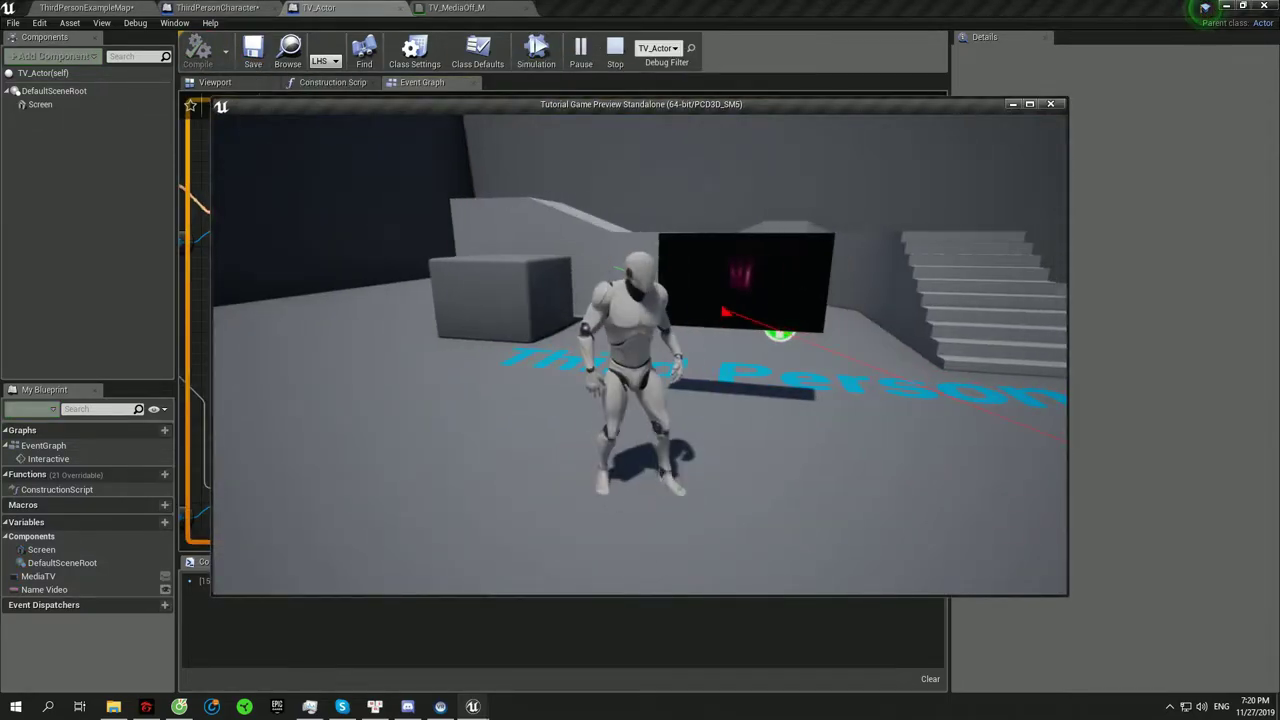
key("w")
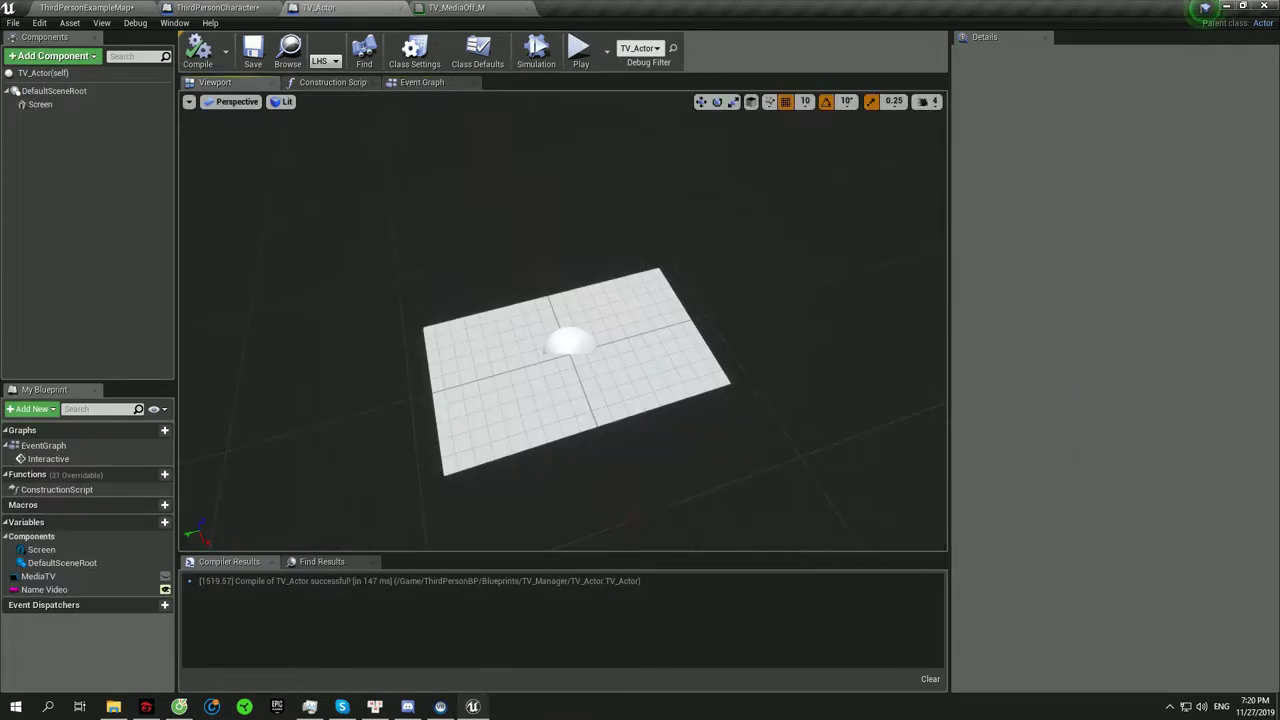
- Set the Screen component's X scale to 1.75 and select TV_Actor in the level
double_click(40, 104)
left_click_drag(1088, 205, 1130, 205)
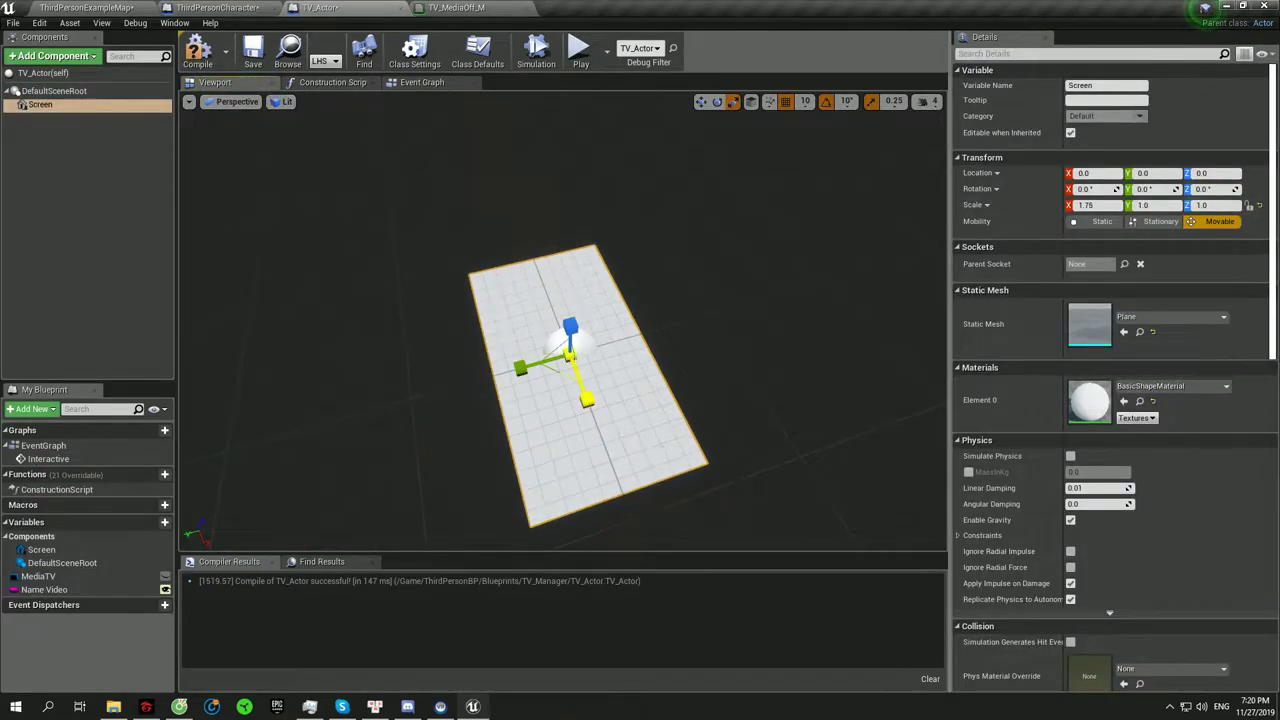
left_click(87, 7)
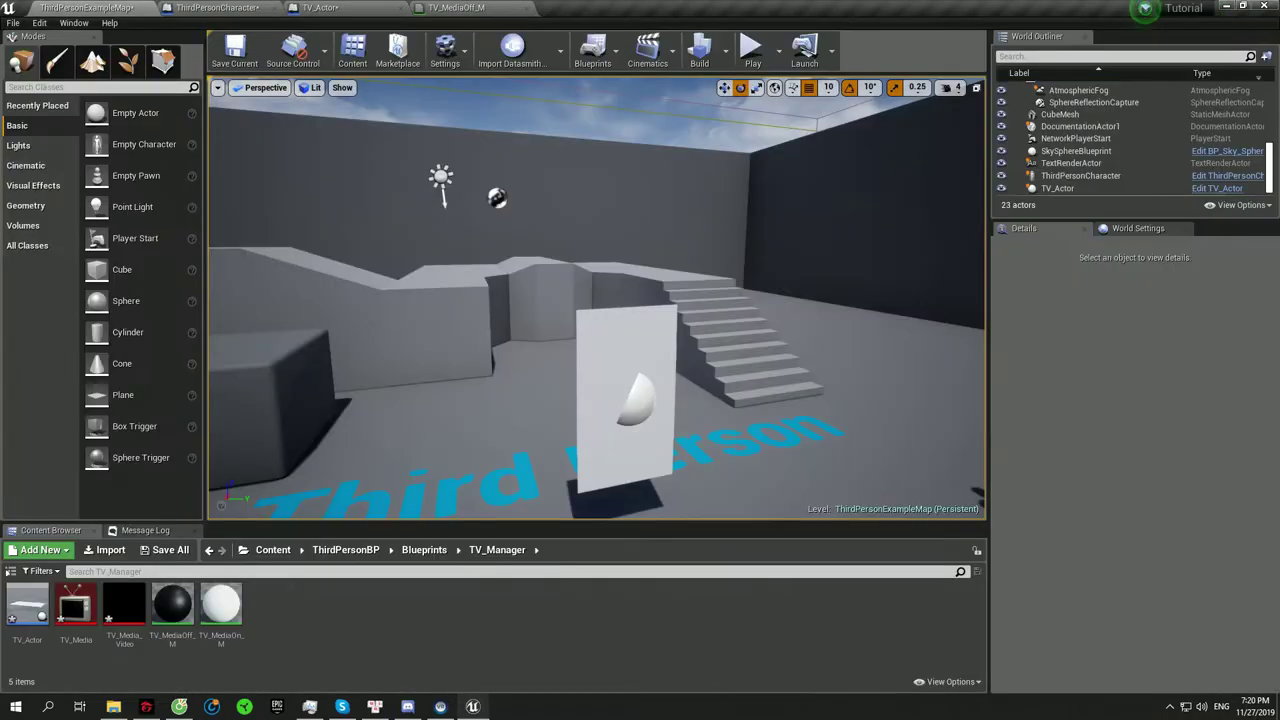
left_click(598, 458)
- Play the level, walk the character up to the TV, then end the test run
key("alt+p")
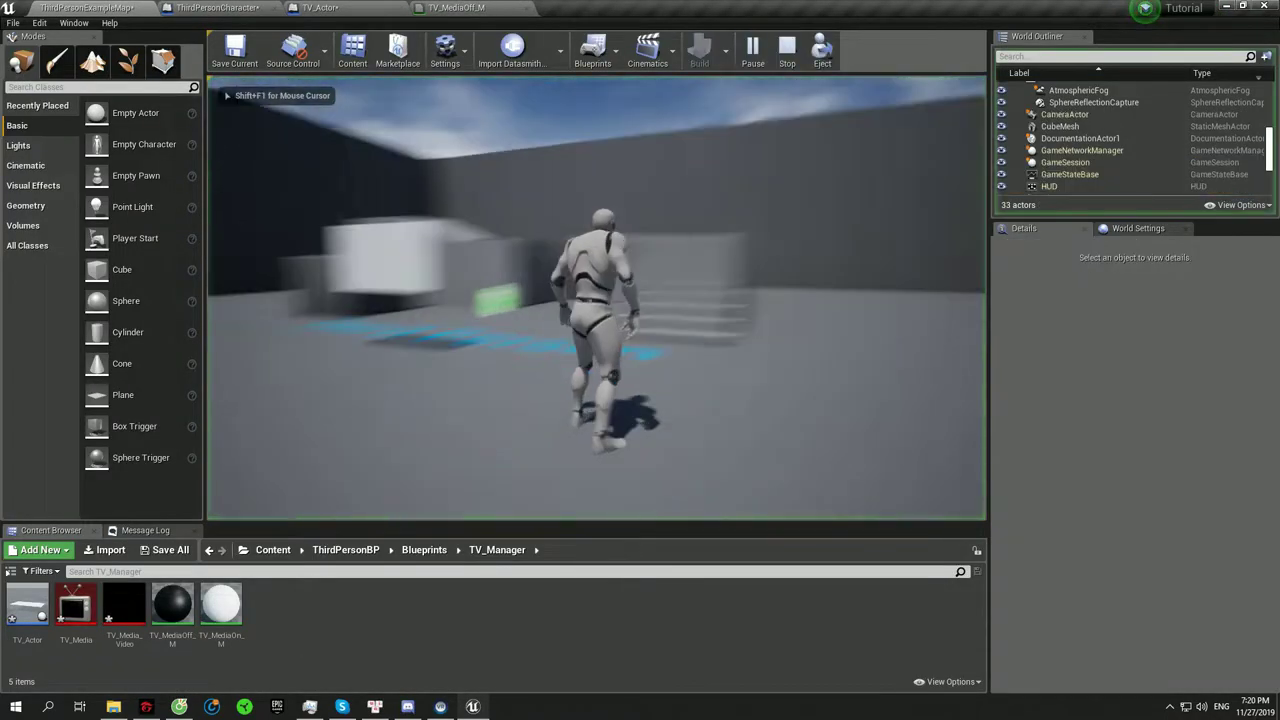
key("w")
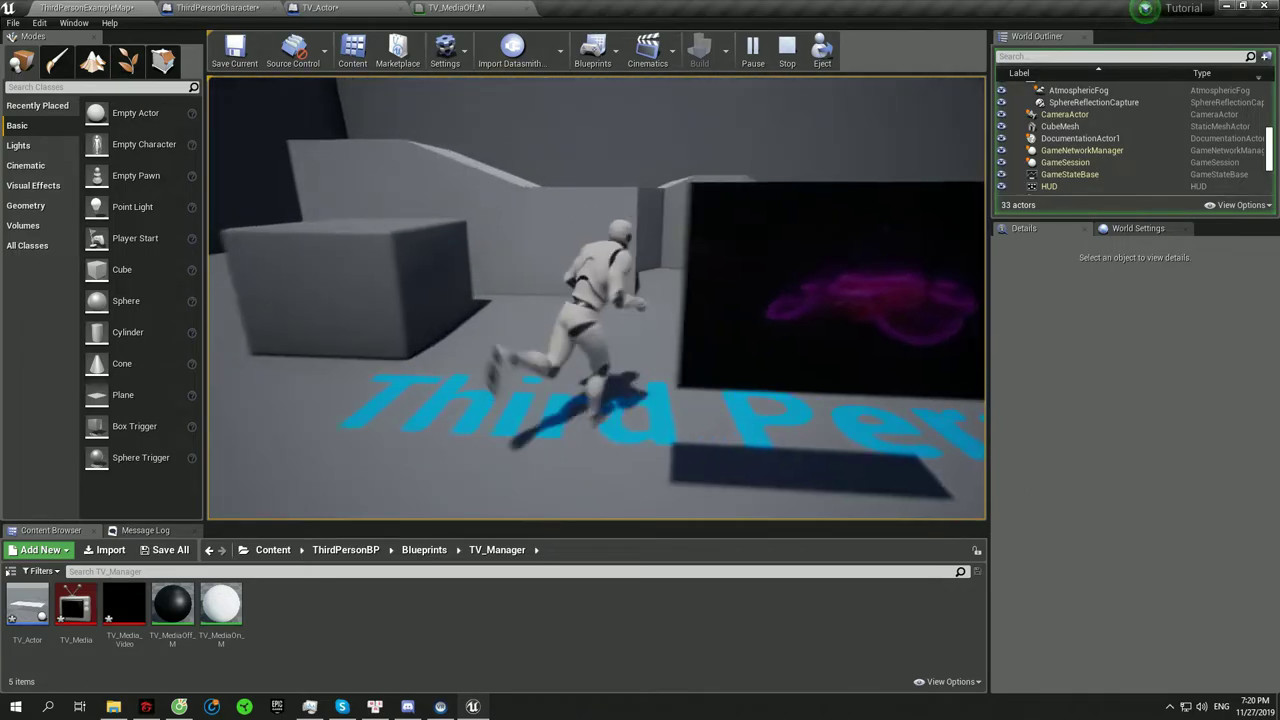
key("s")
key("w")
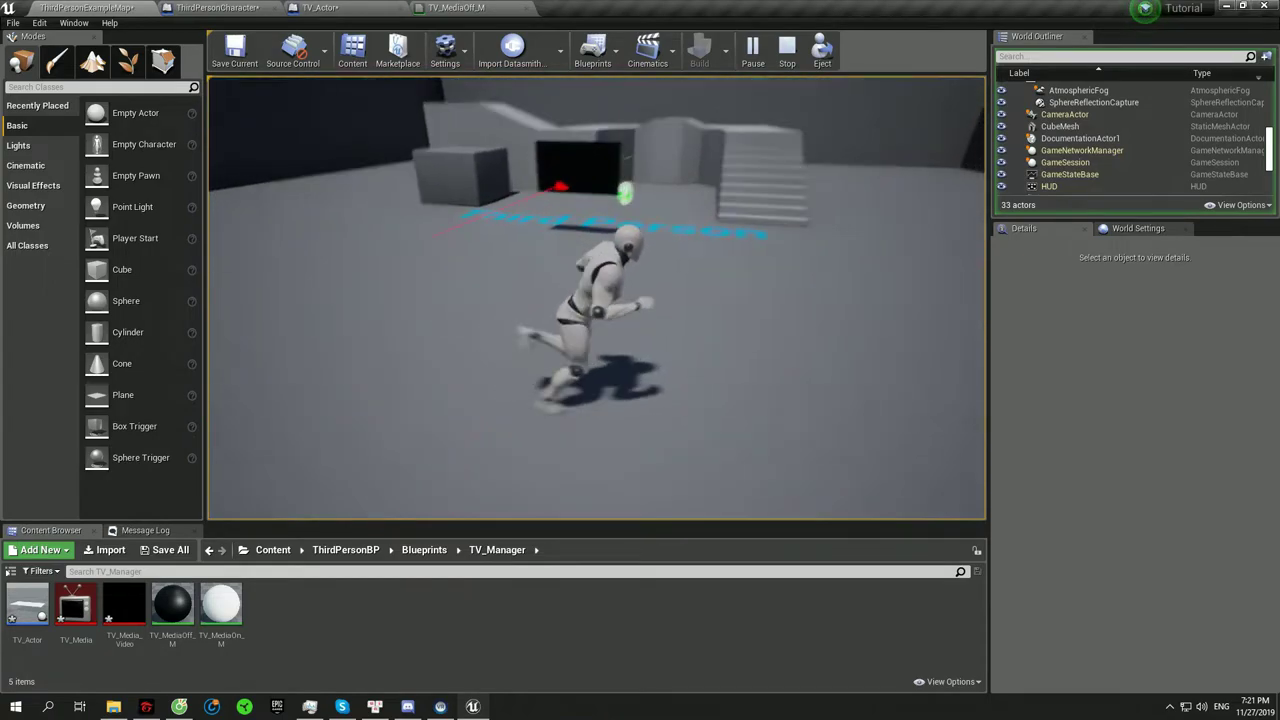
key("w")
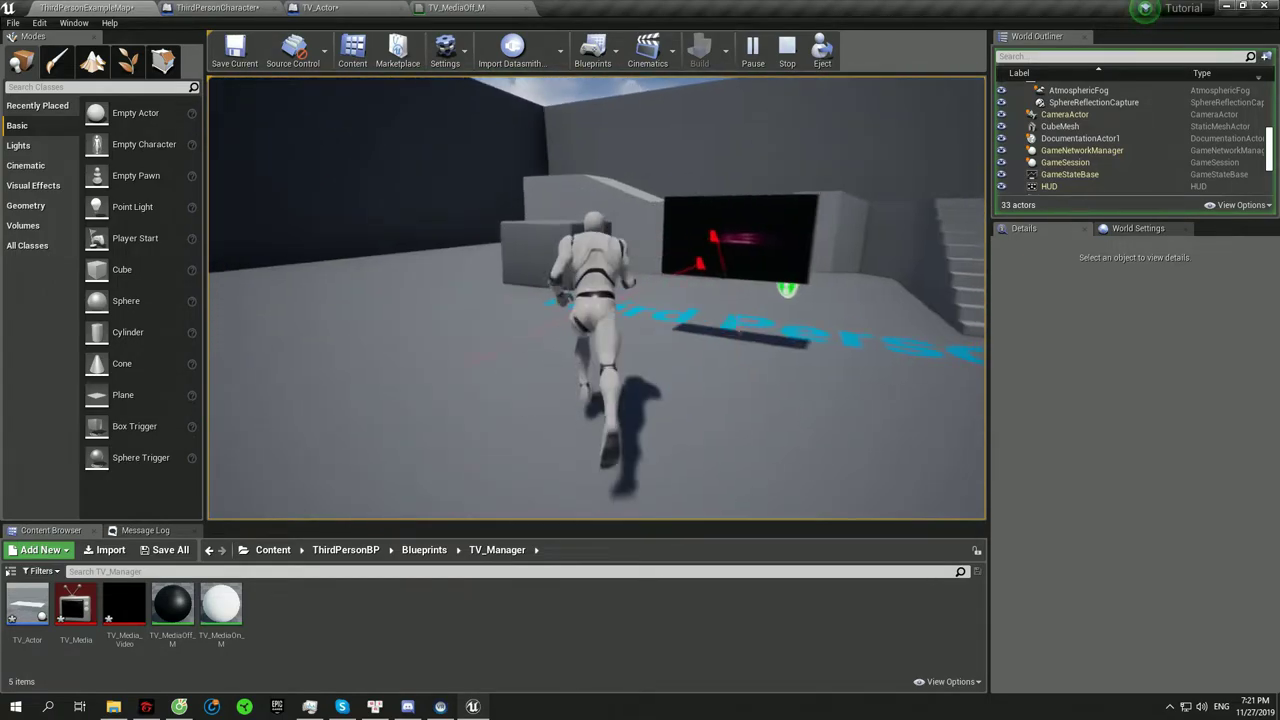
key("Escape")
left_click(383, 8)
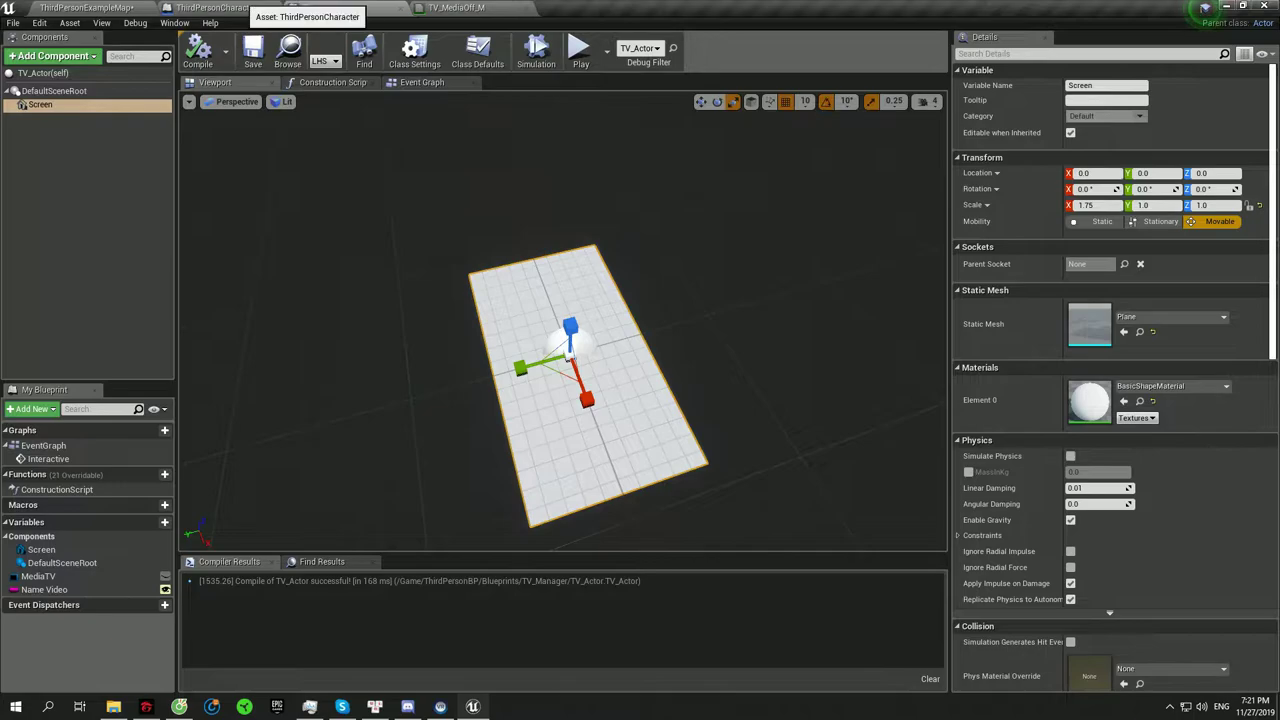
- Add a MediaSound component linked to the TV_Media player and recompile
left_click(53, 55)
type("me")
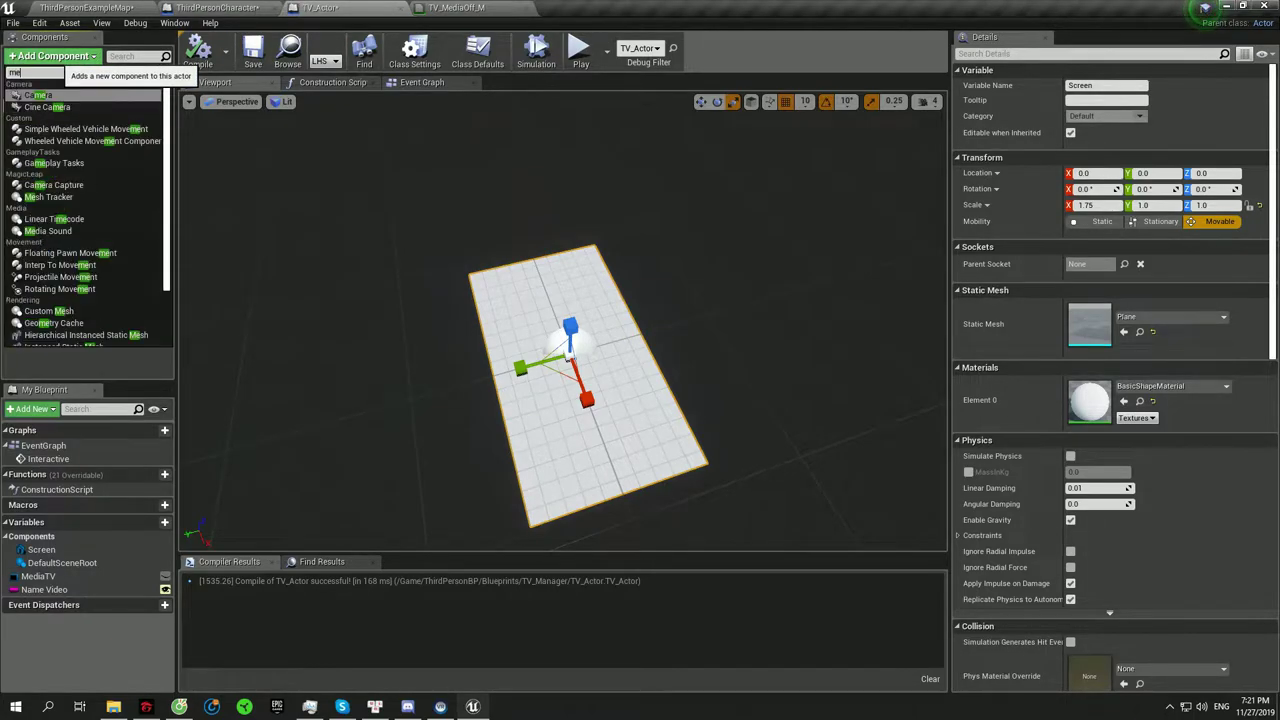
type("diasound")
left_click(60, 94)
key("Return")
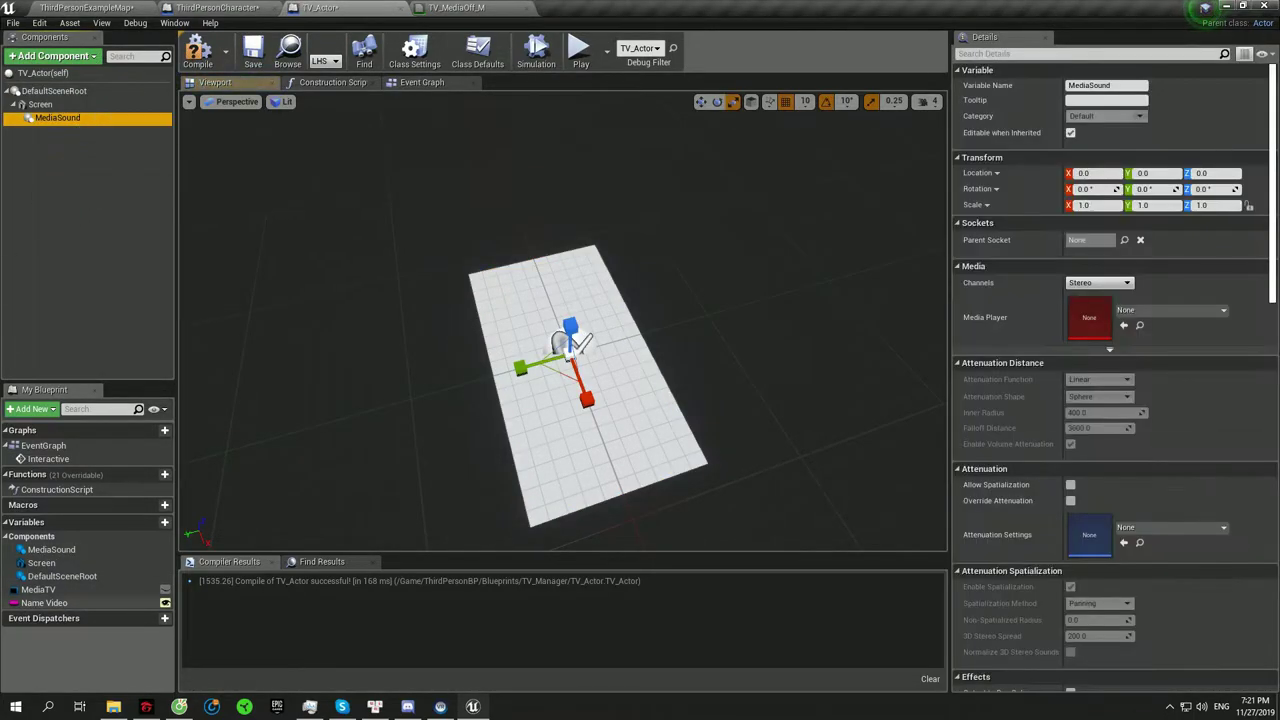
left_click(1170, 310)
left_click(1120, 444)
key("F7")
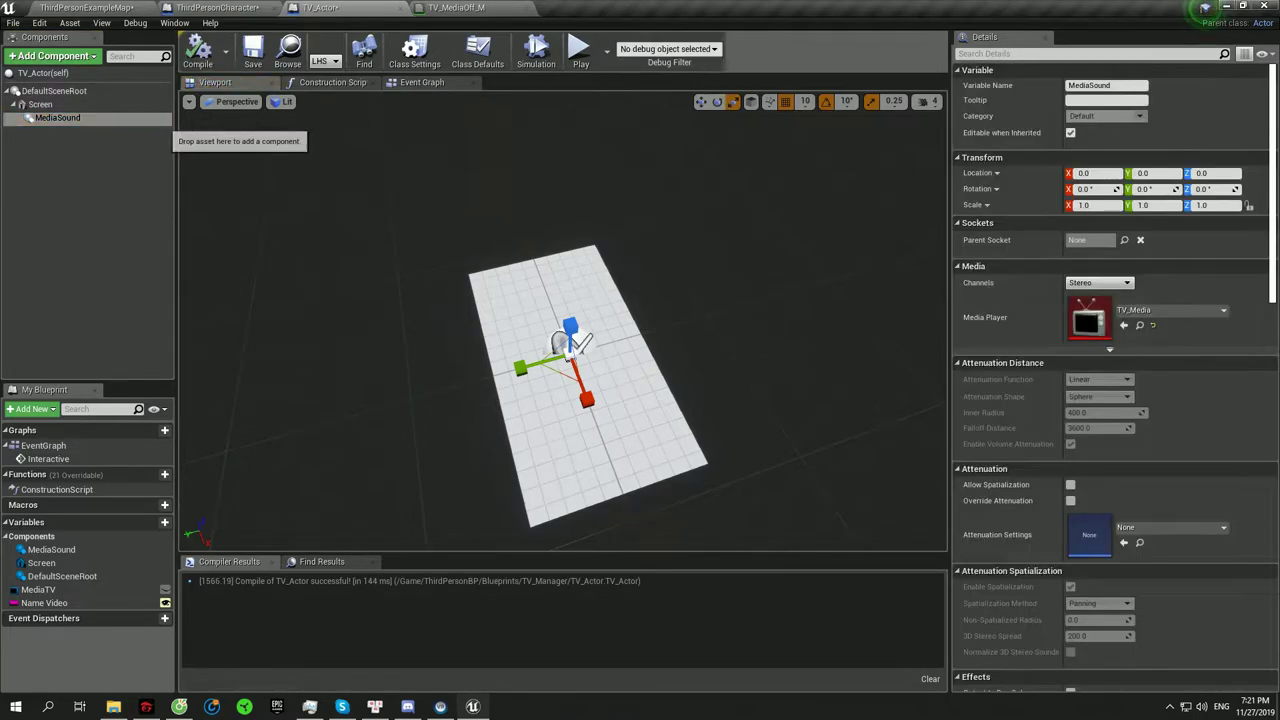
- Give the Screen component the TV_MediaOff_M material and start playing the level
left_click(87, 7)
double_click(1057, 188)
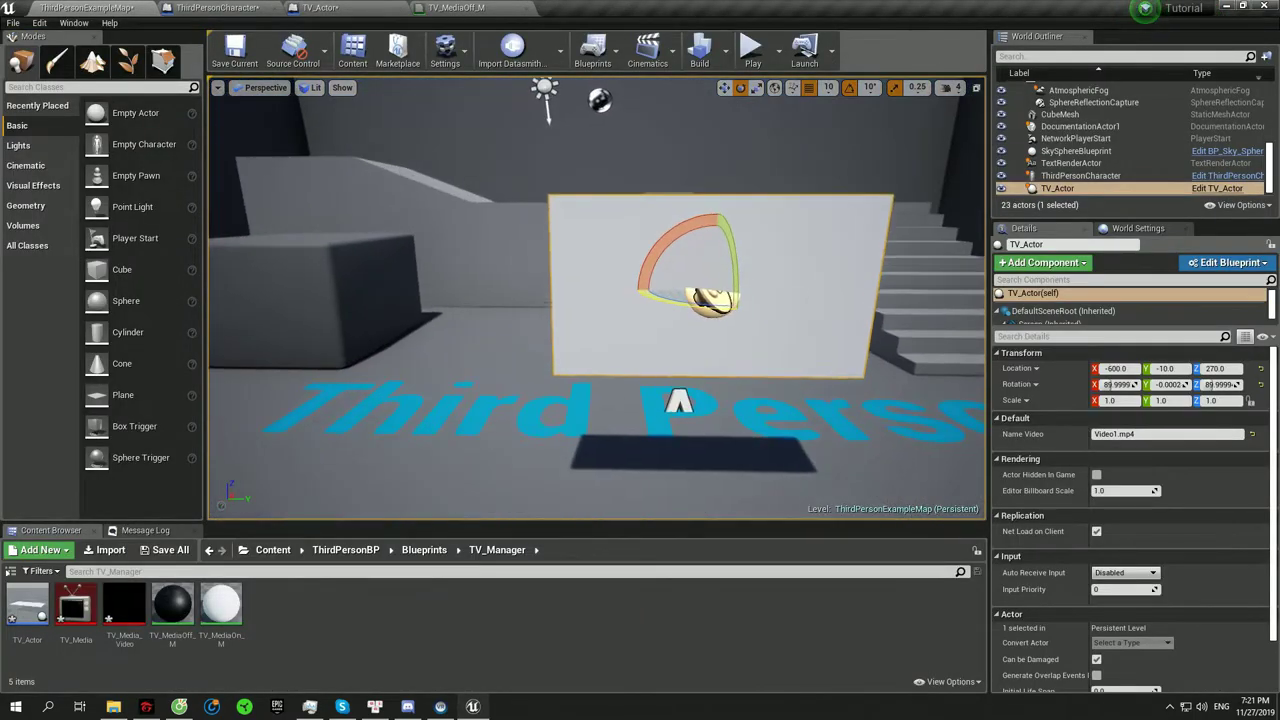
key("w")
left_click(320, 7)
left_click(40, 104)
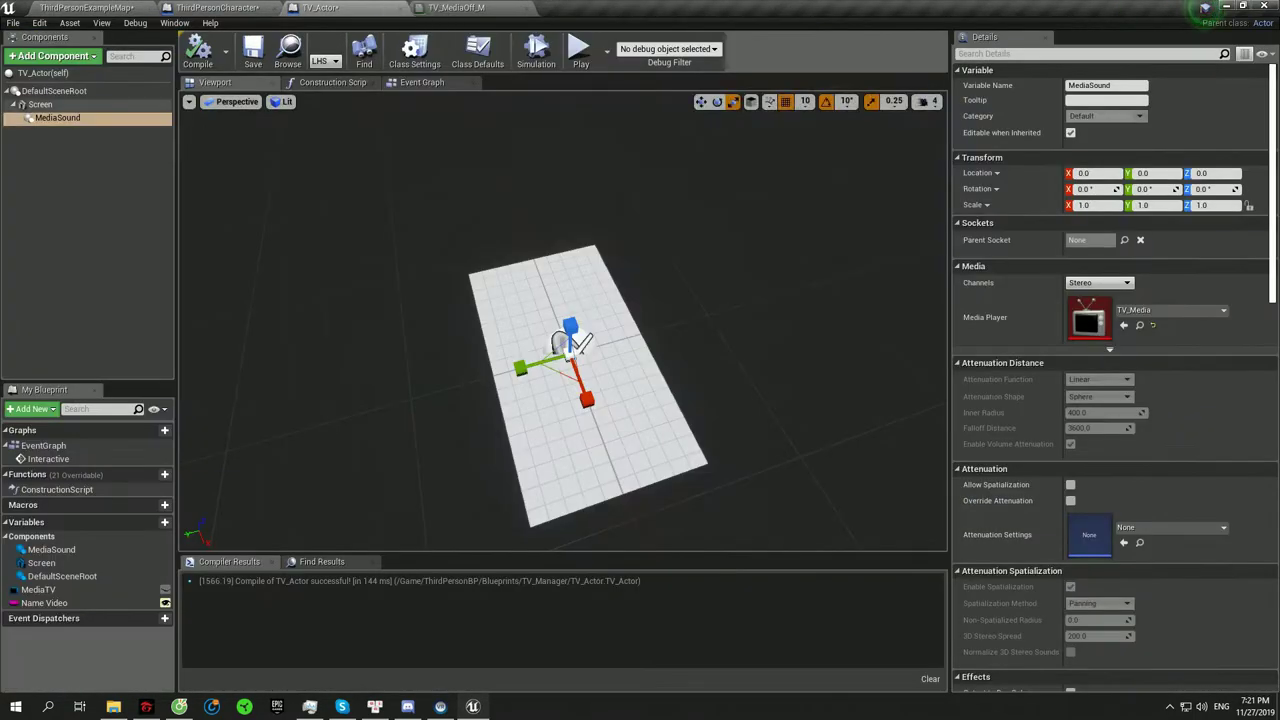
left_click(1100, 400)
left_click(1125, 287)
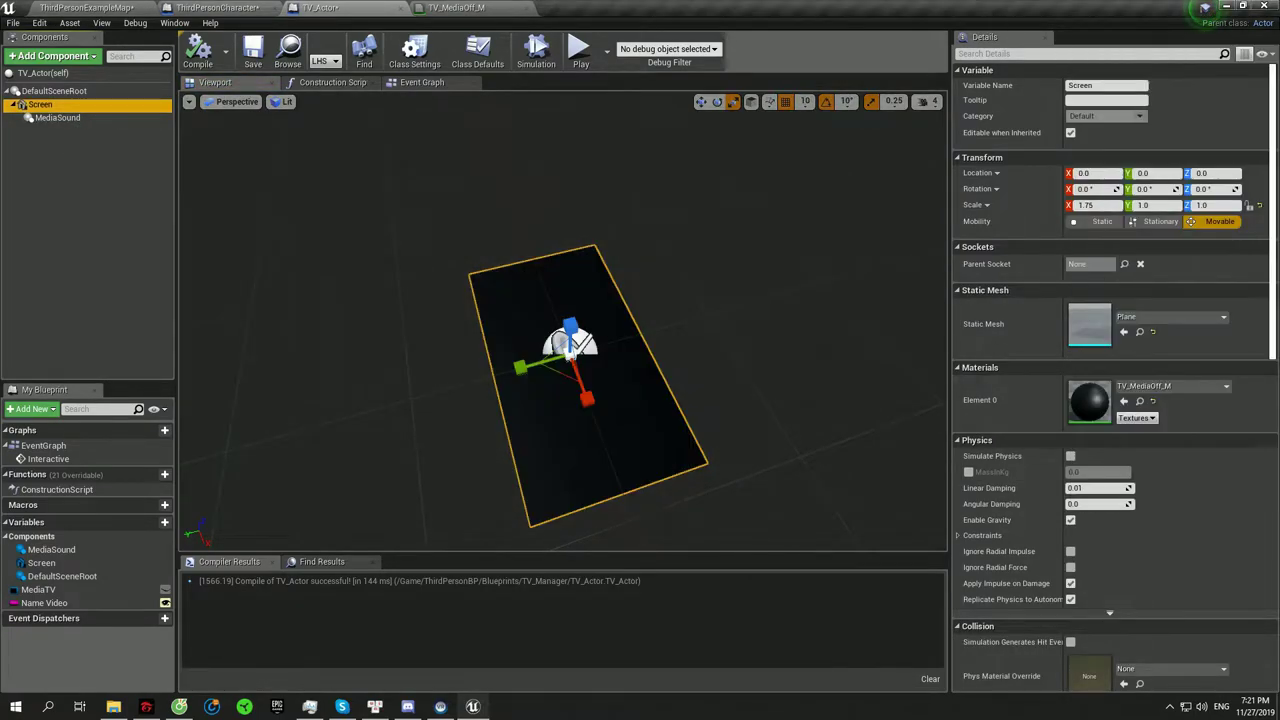
left_click(87, 7)
left_click(750, 47)
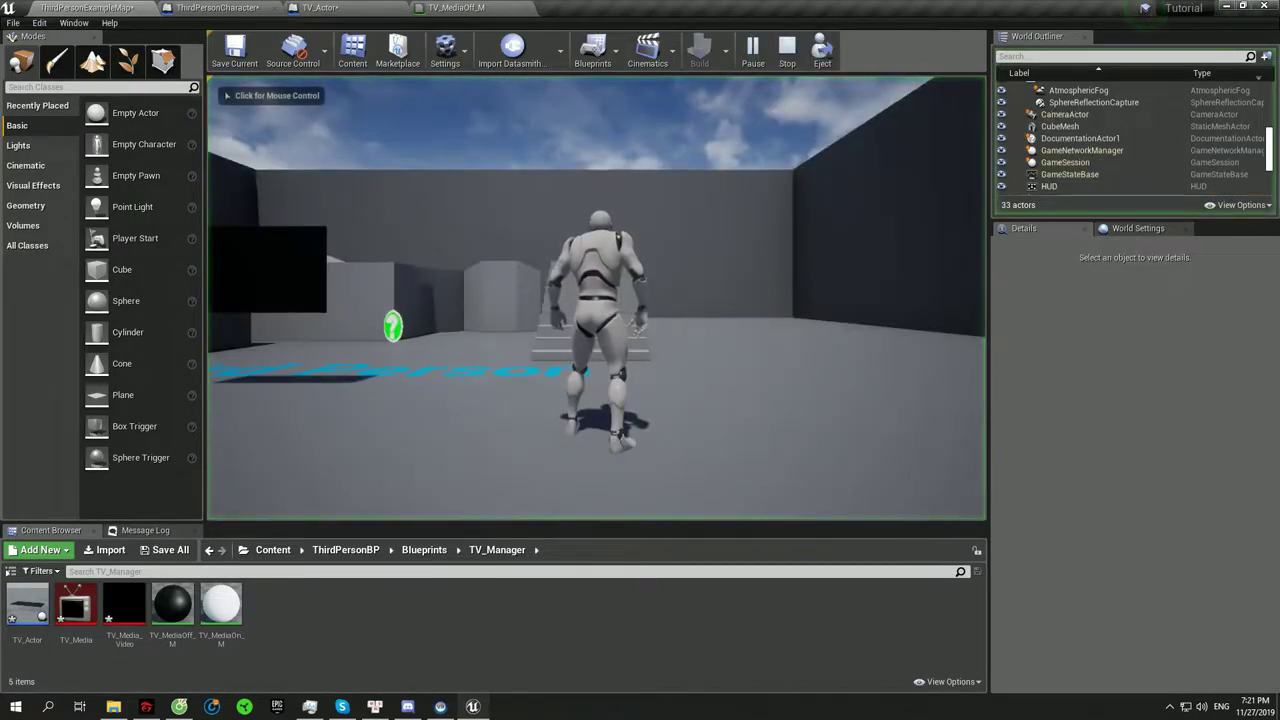
- Run the character around the TV to watch the video play, then stop the session
left_click(597, 297)
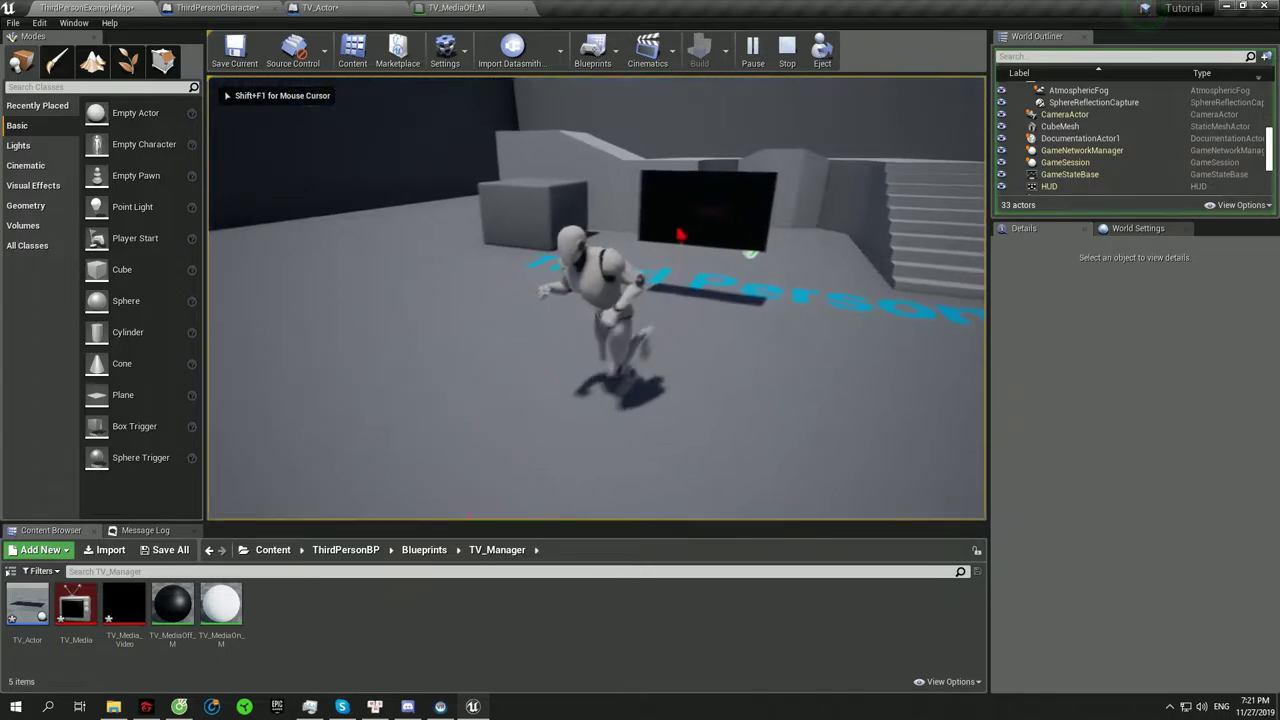
key("s")
key("w")
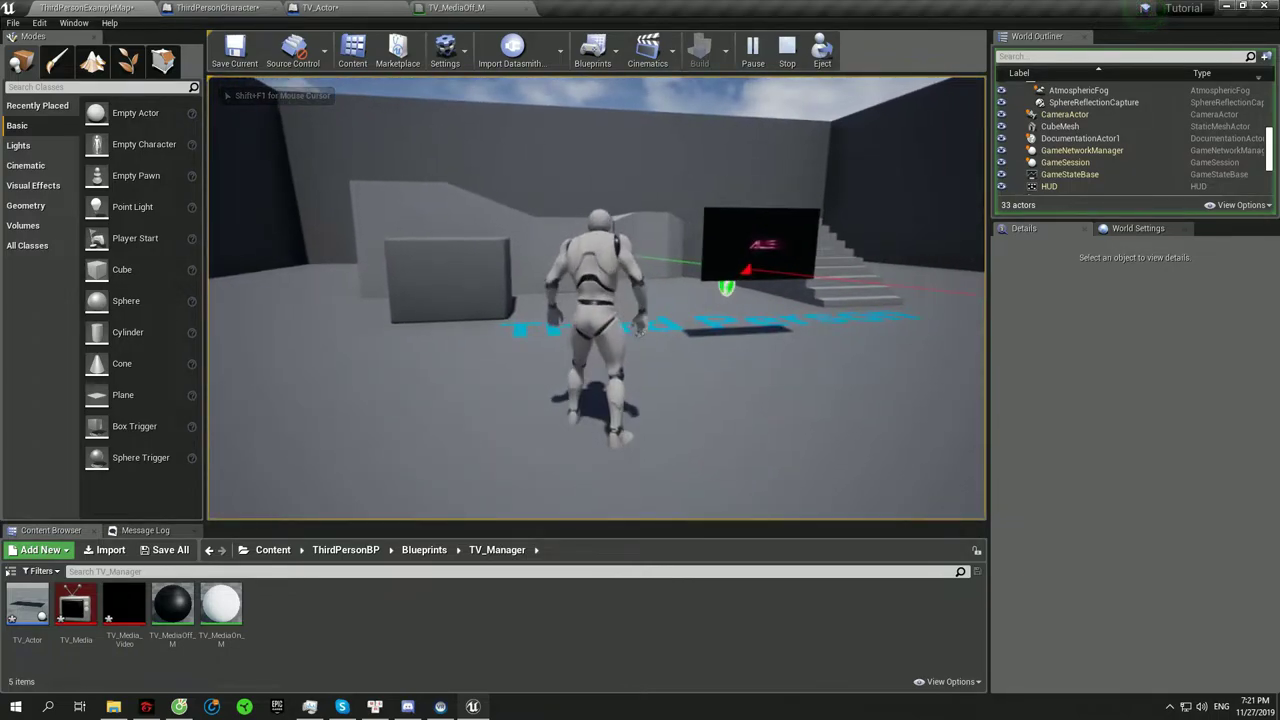
key("w")
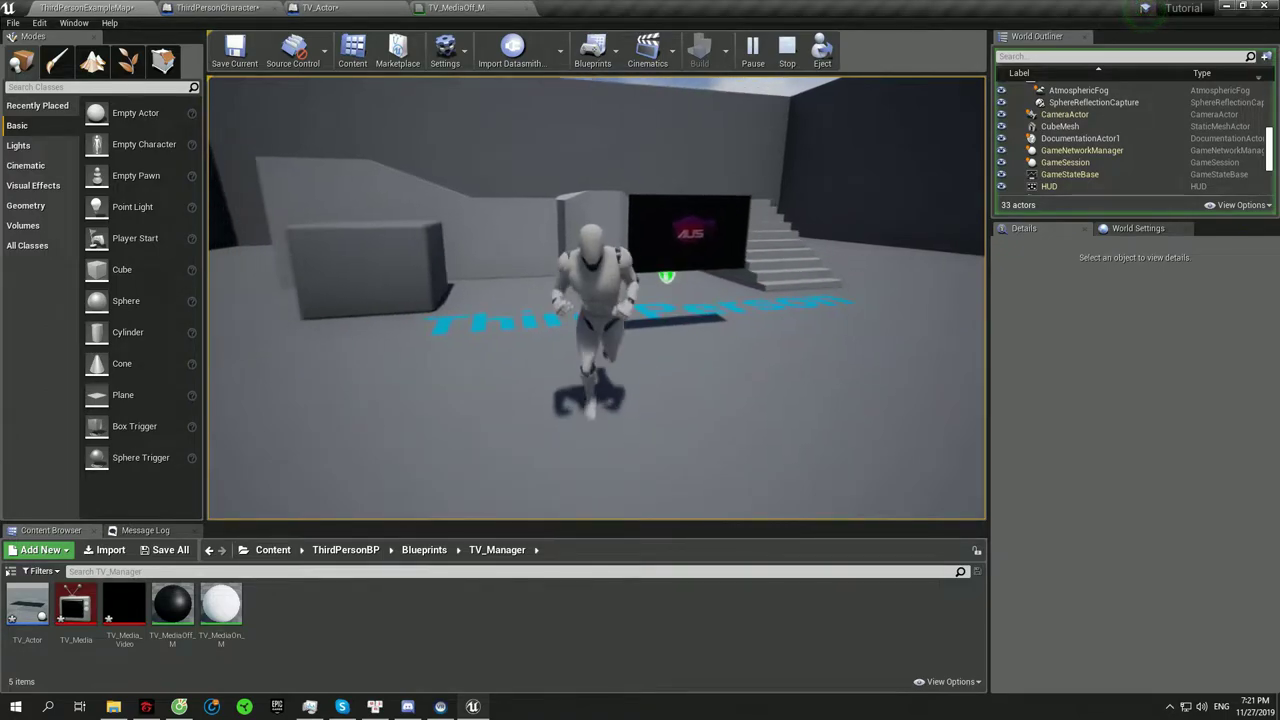
key("w")
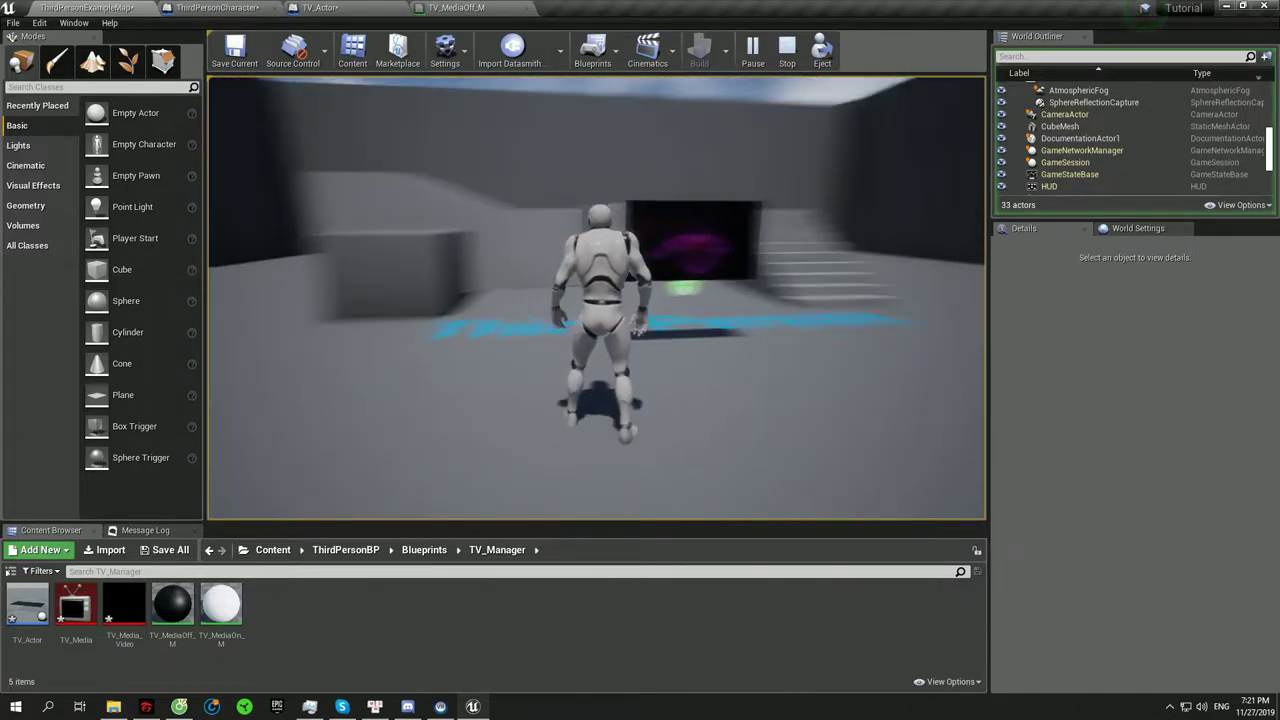
key("s")
key("w")
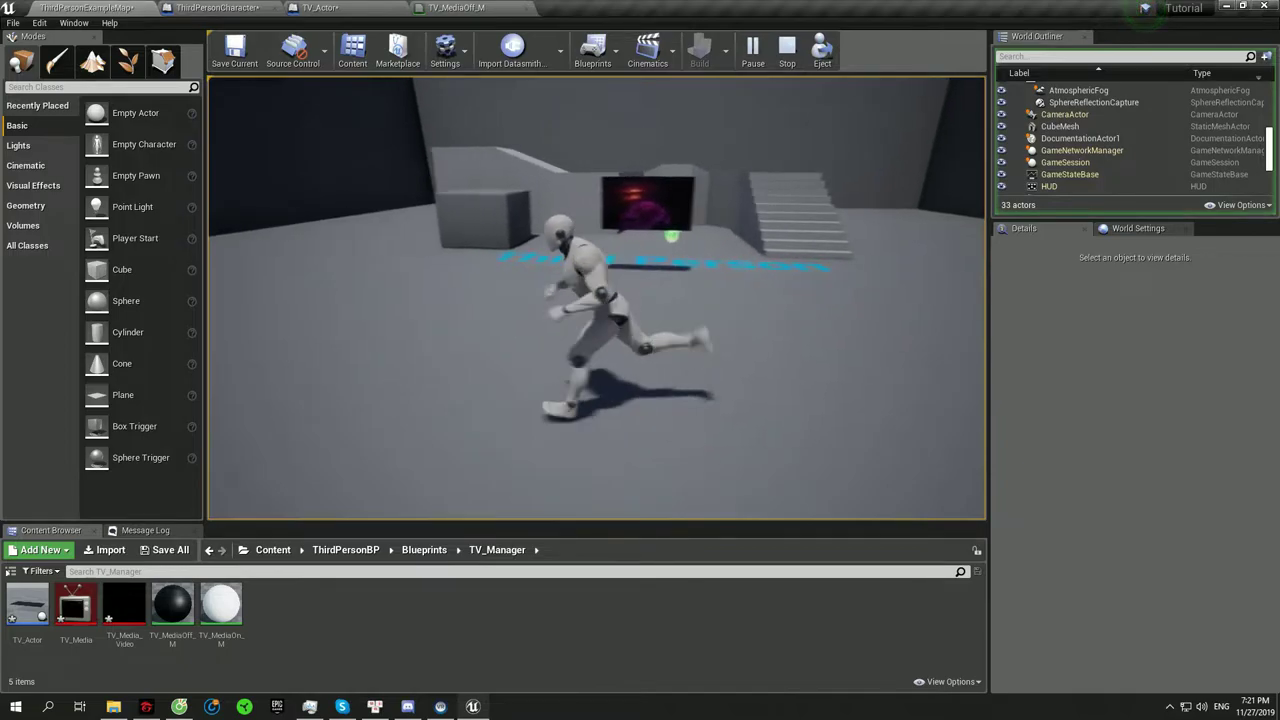
key("a")
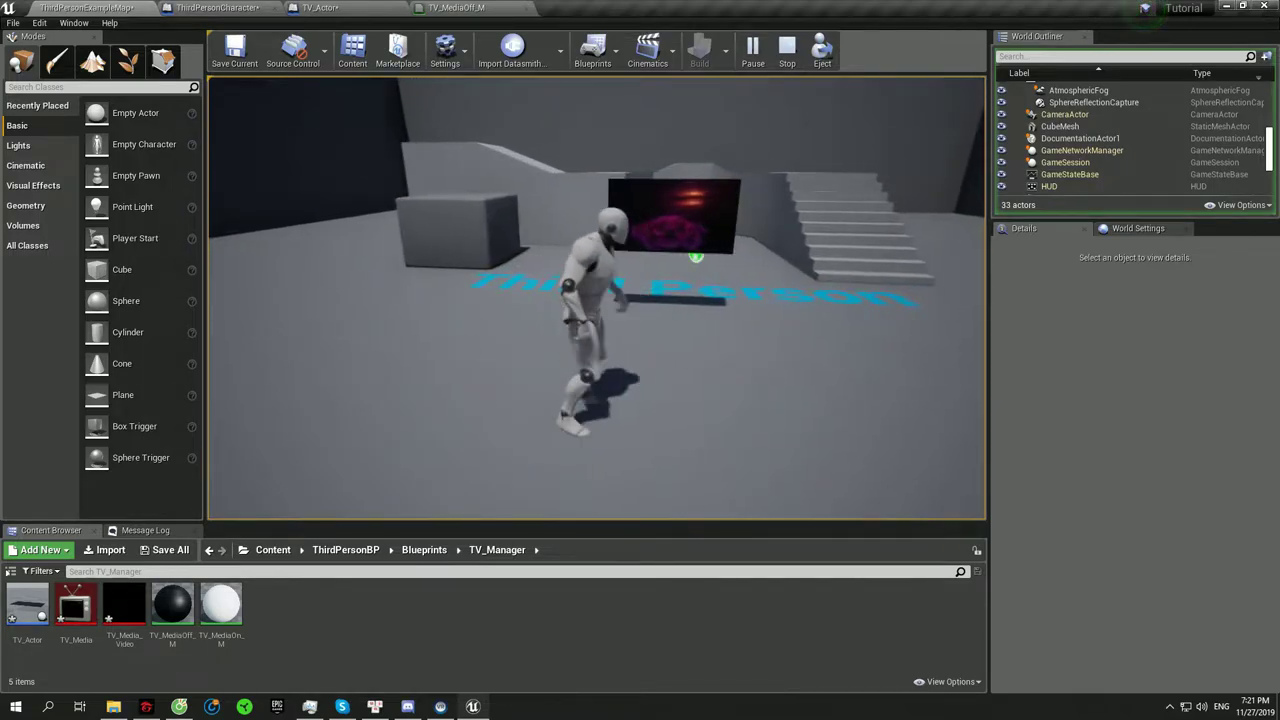
key("w")
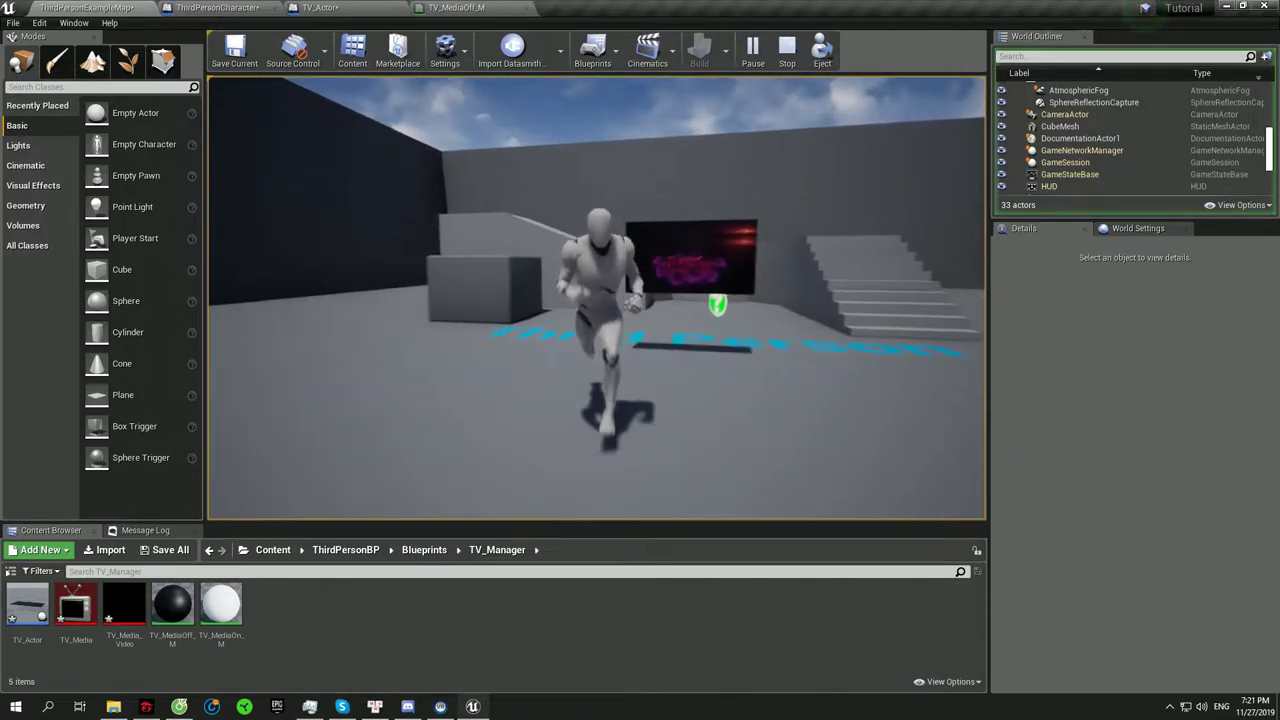
key("a")
key("w")
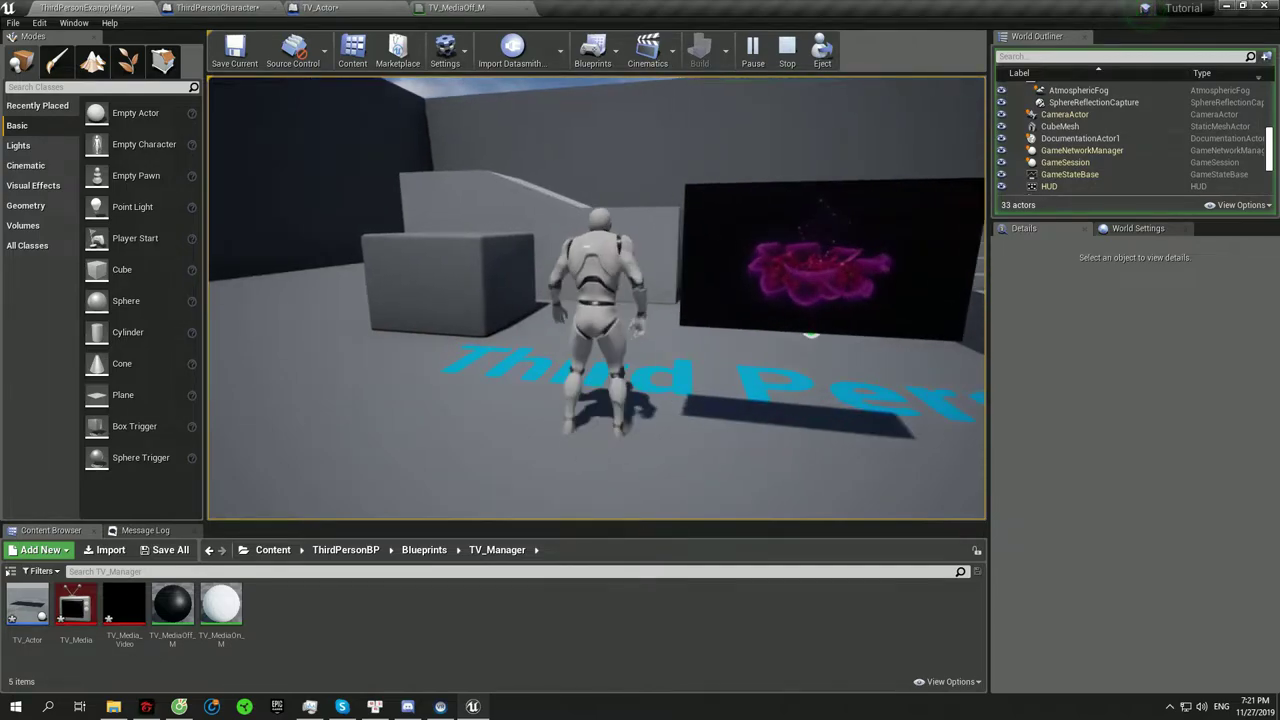
key("a")
key("s")
key("w")
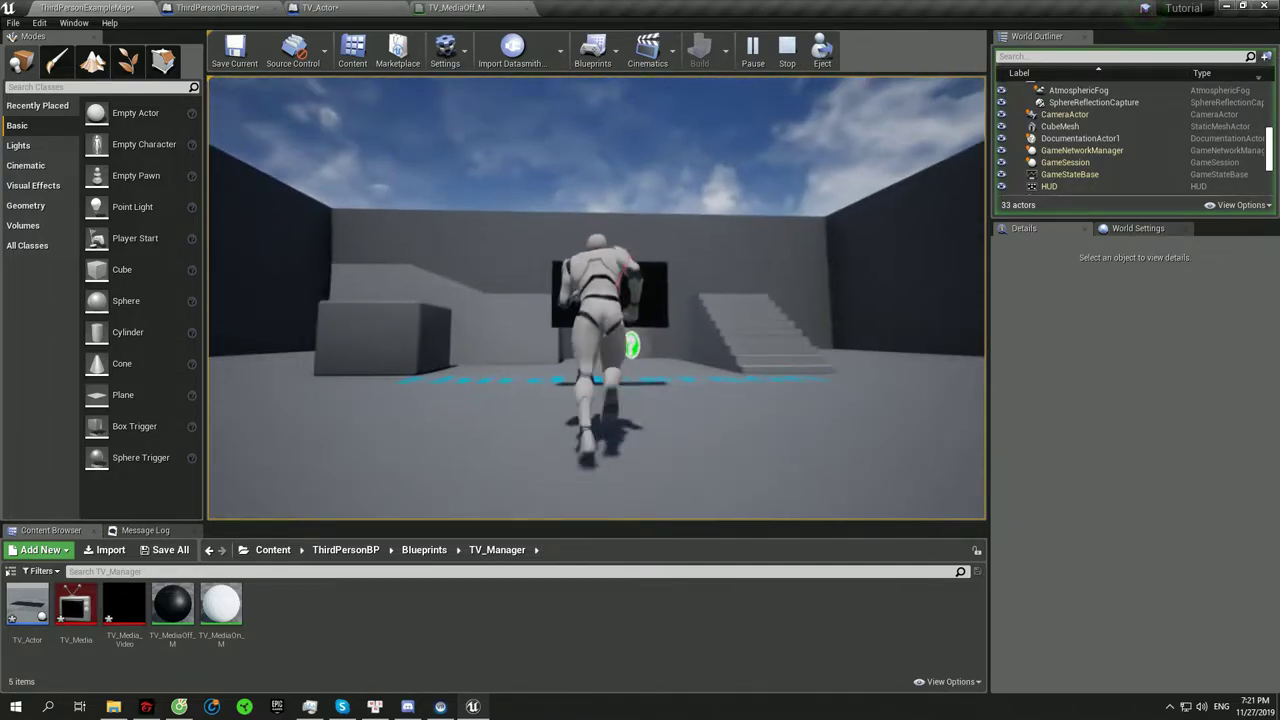
key("d")
key("a")
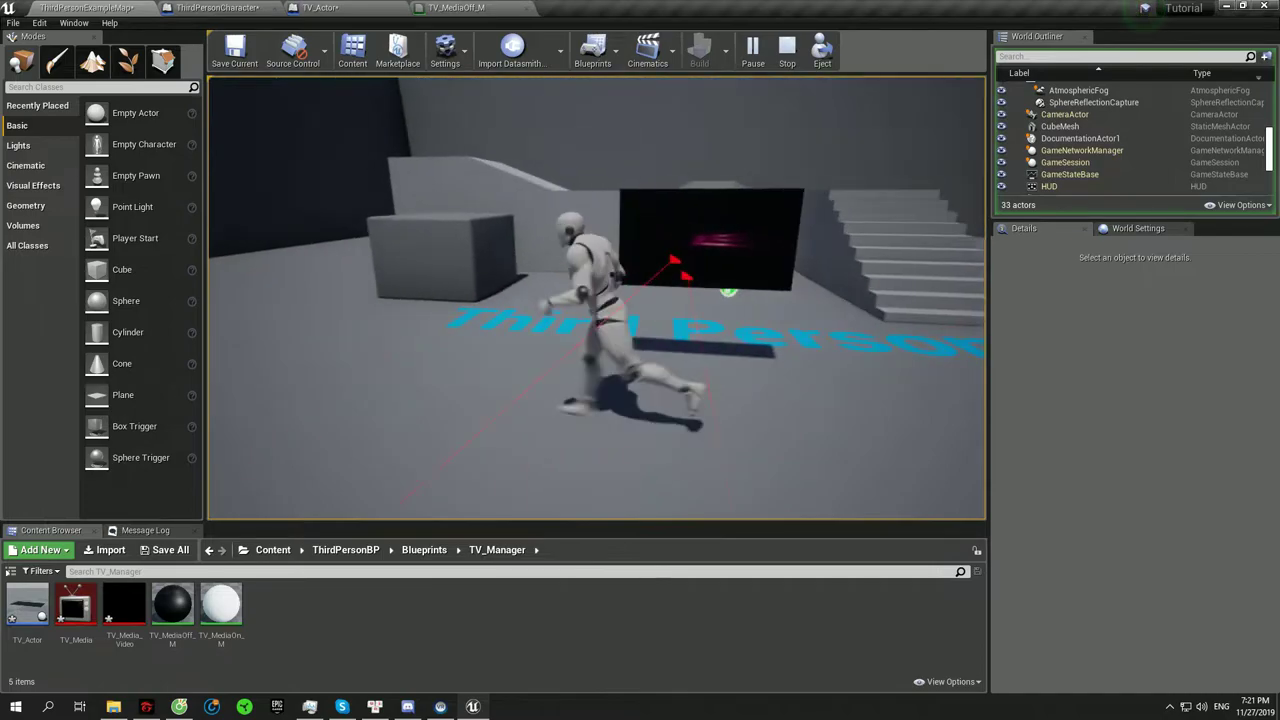
key("Escape")
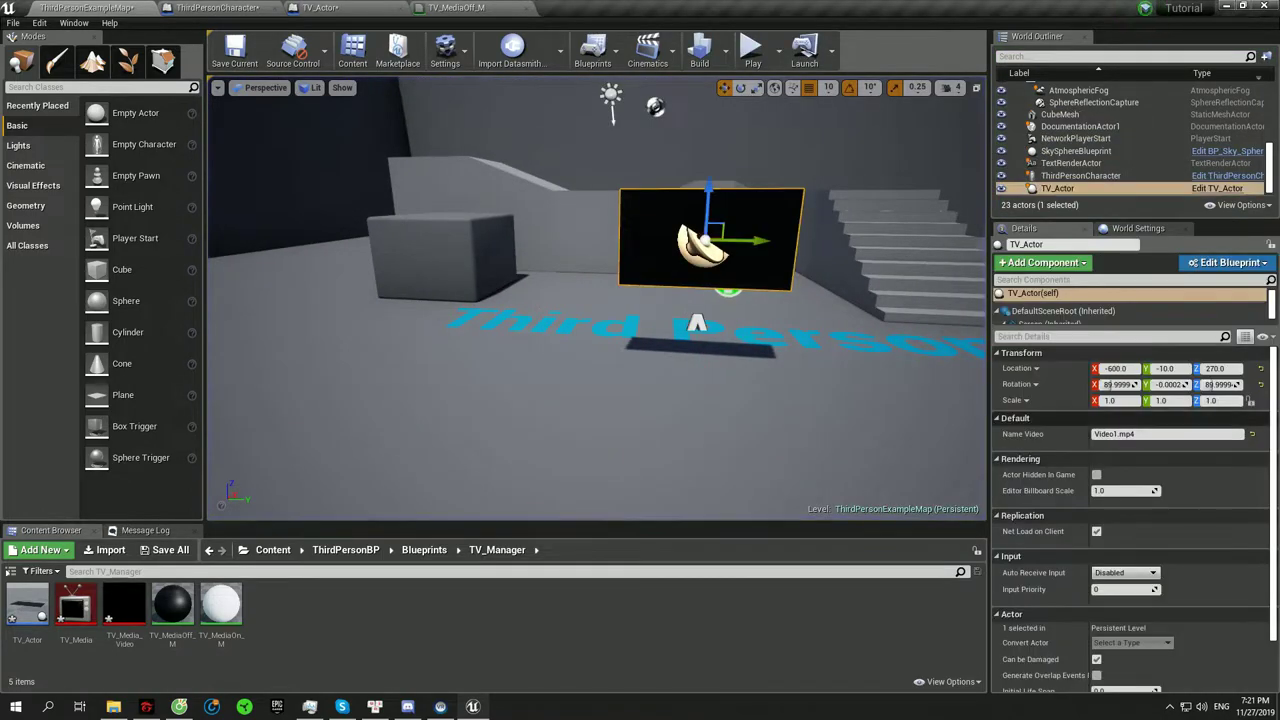
- Rename the other clip in Saved\Video to Video2.mp4 and return to Unreal
key("alt+Tab")
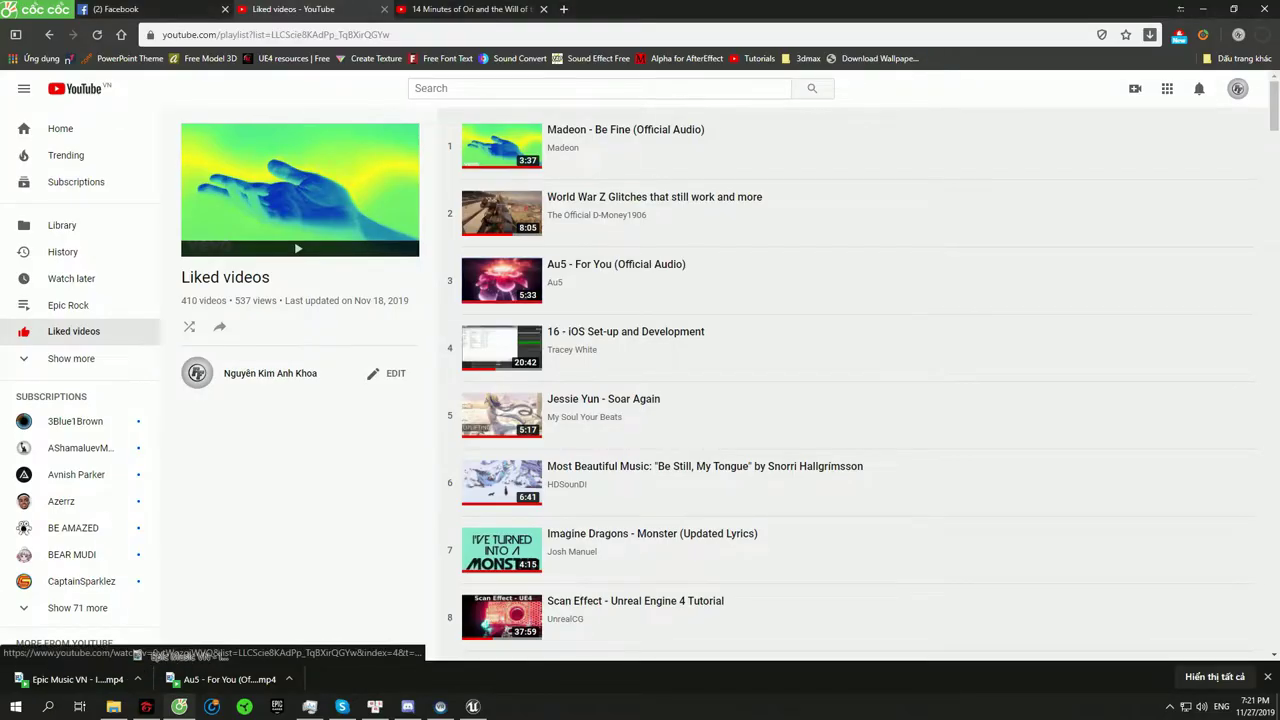
key("alt+Tab")
key("Tab")
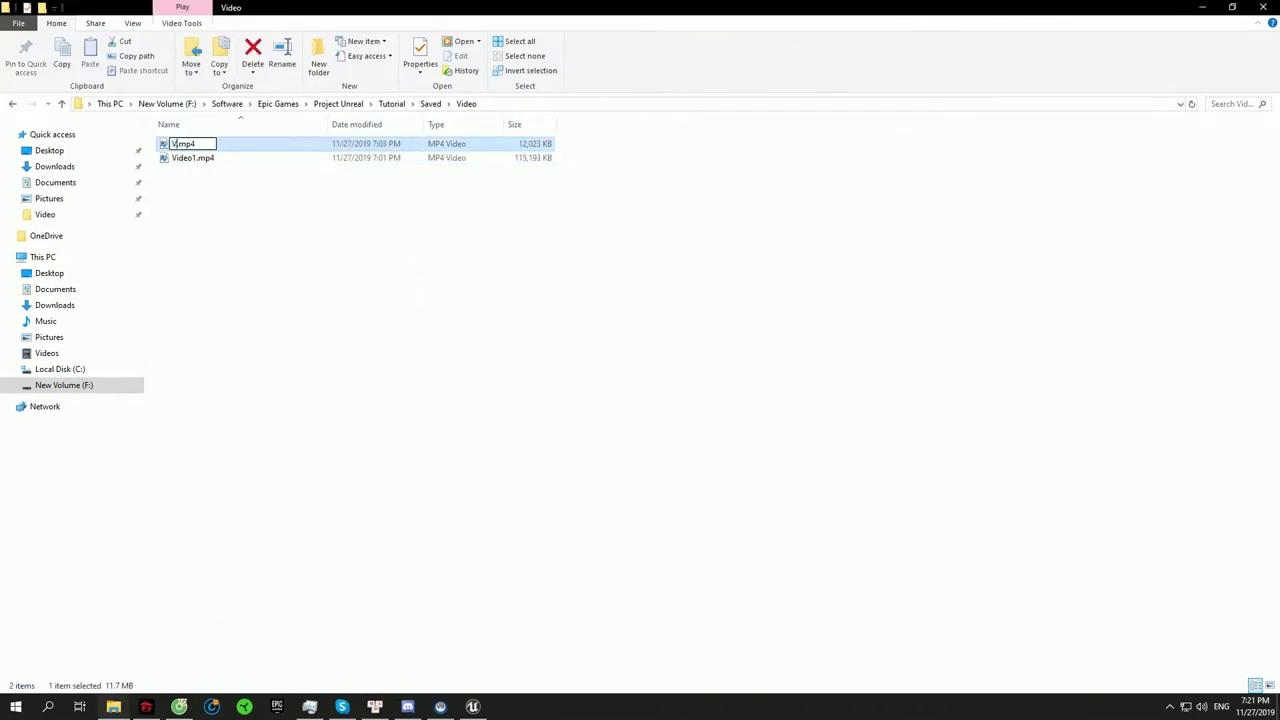
key("Return")
key("alt+Tab")
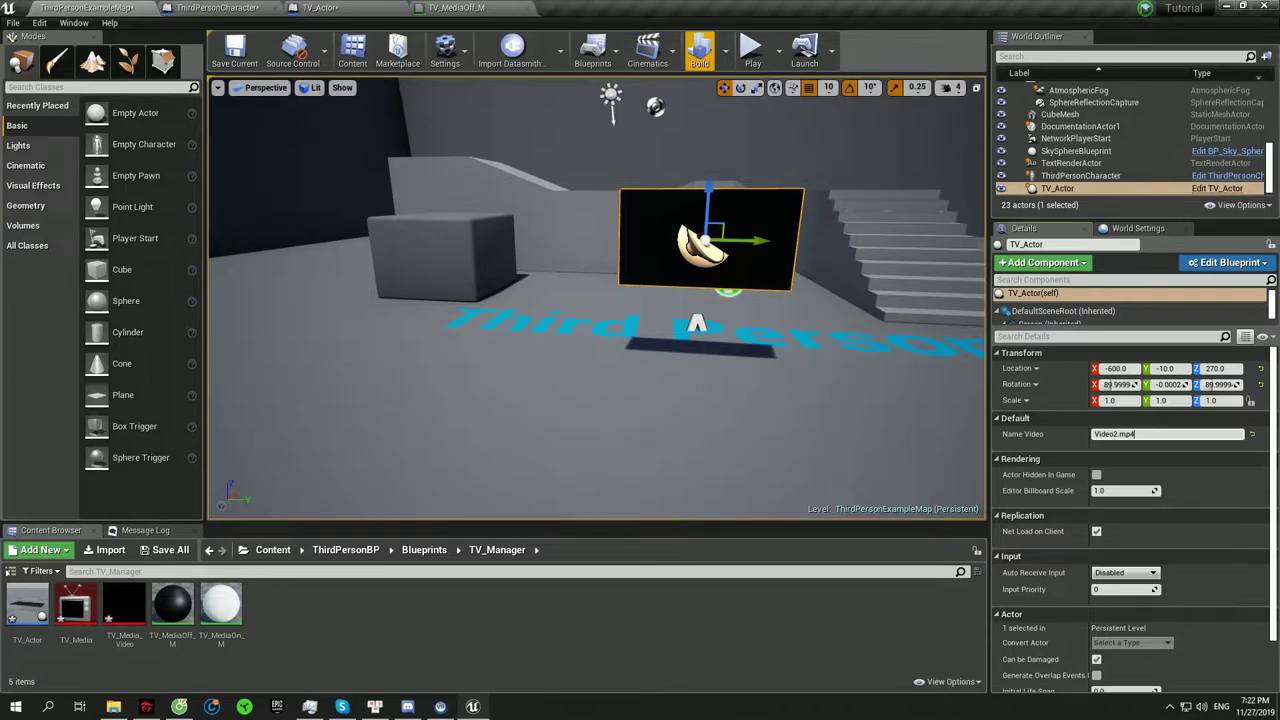
- Play-test the level and run the character up to the TV to check the second video plays
left_click(752, 47)
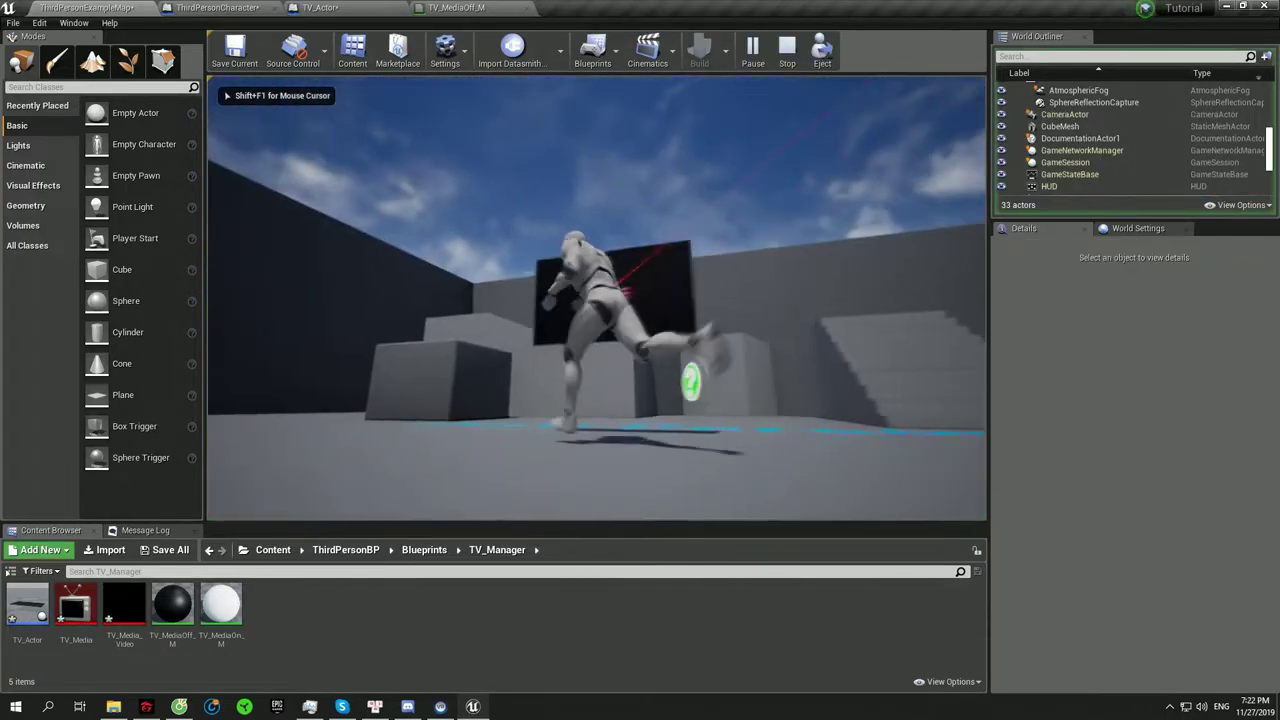
key("s")
key("w")
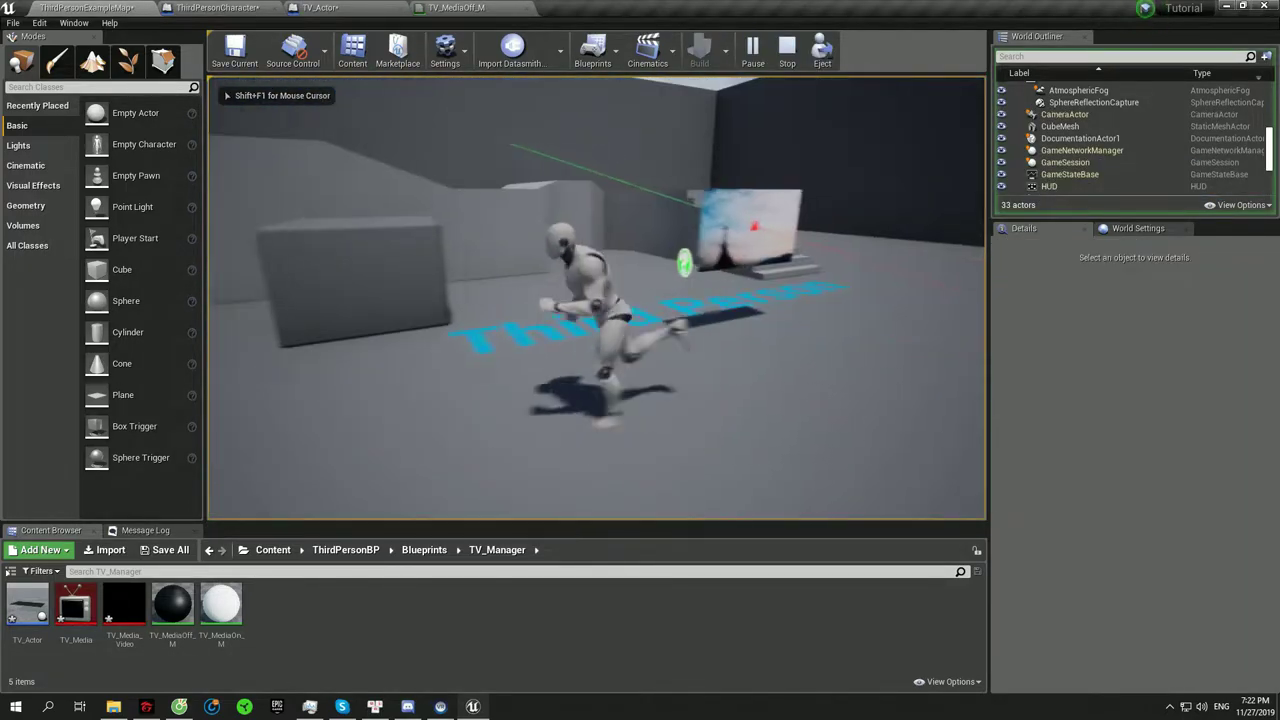
key("s")
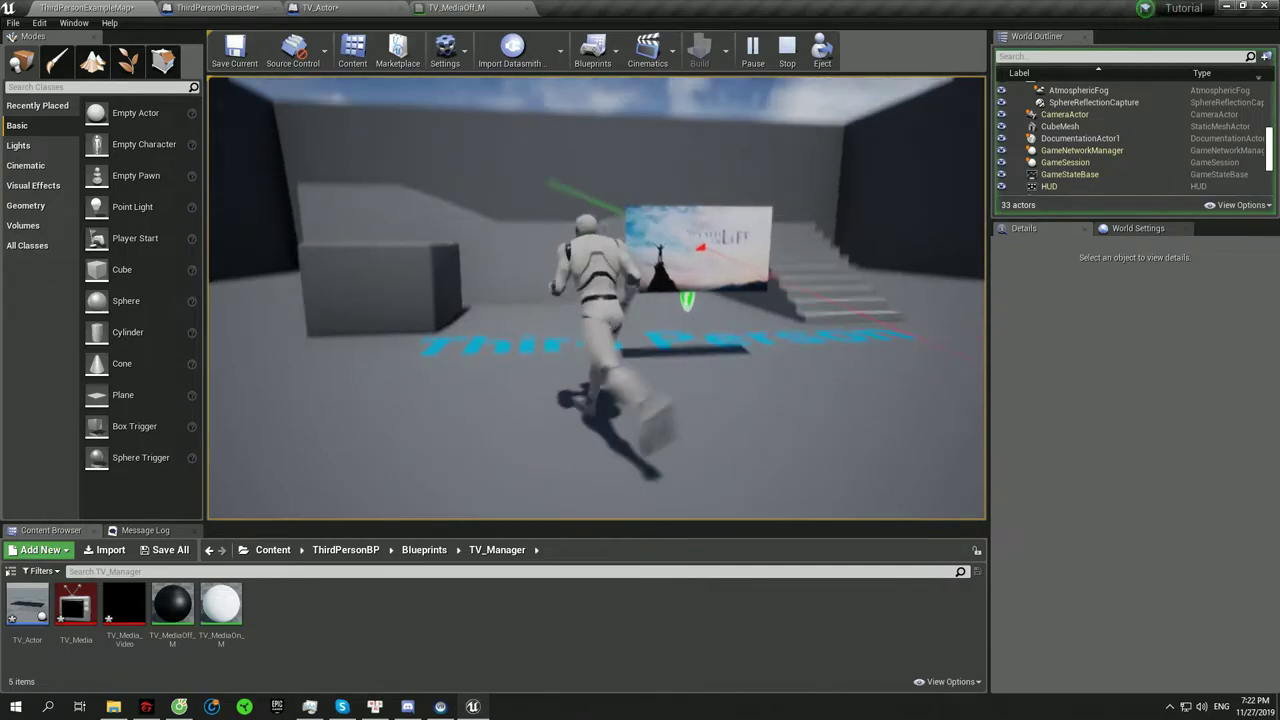
key("w")
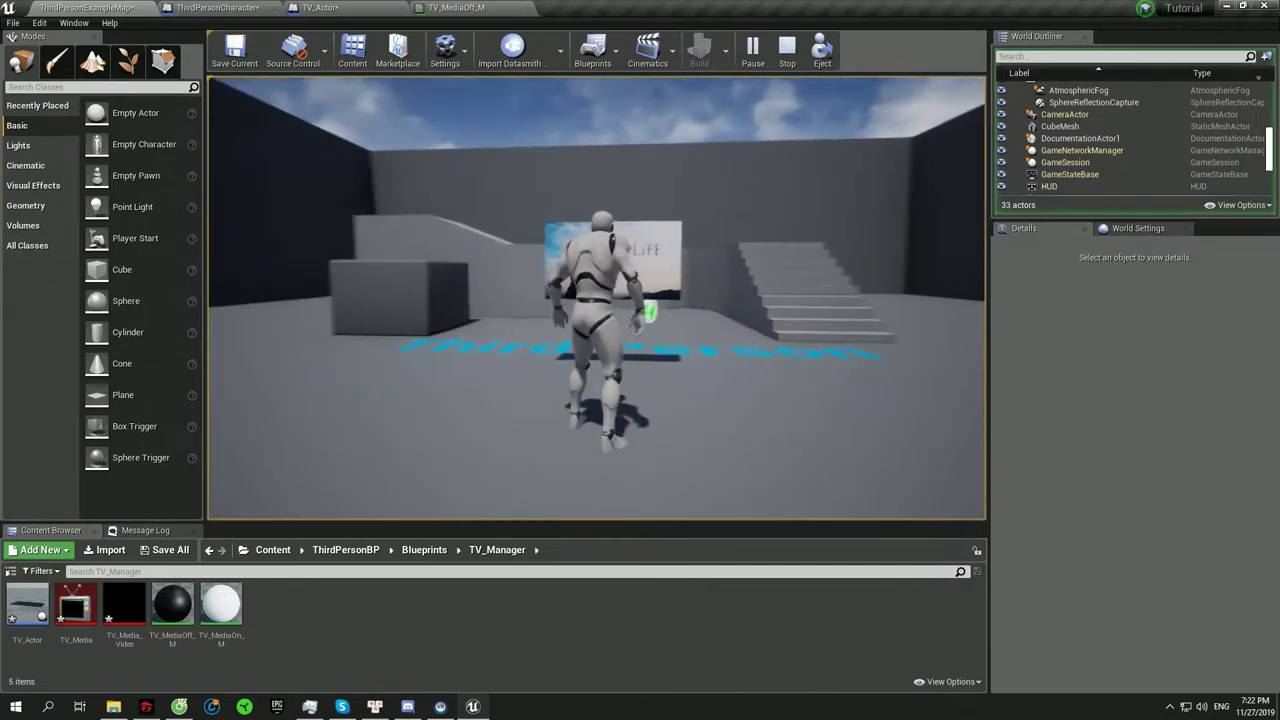
key("w")
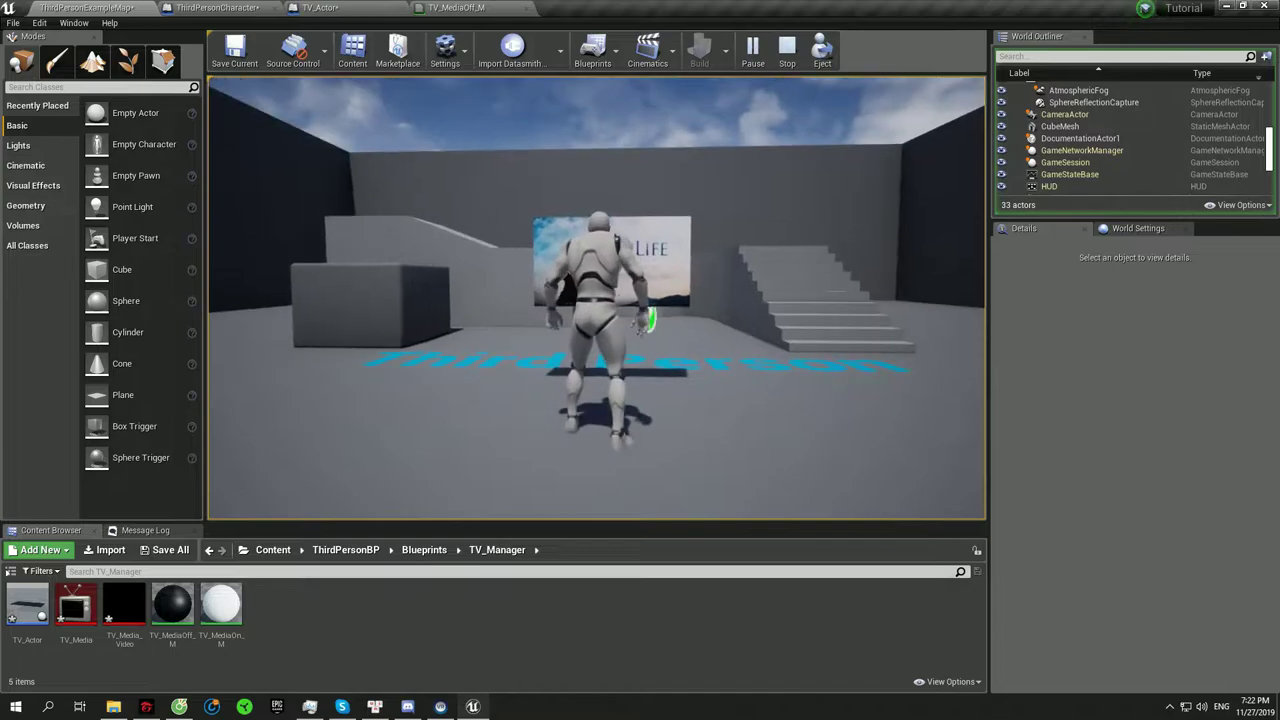
key("w")
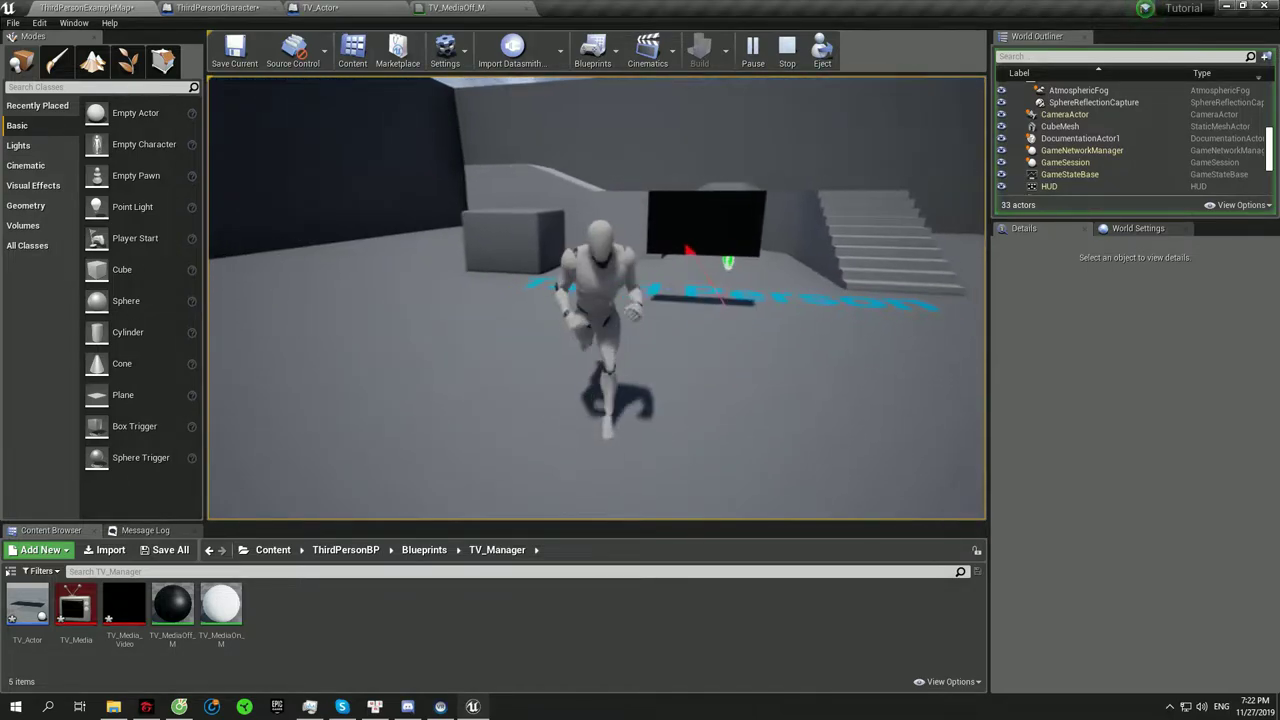
key("a")
key("s")
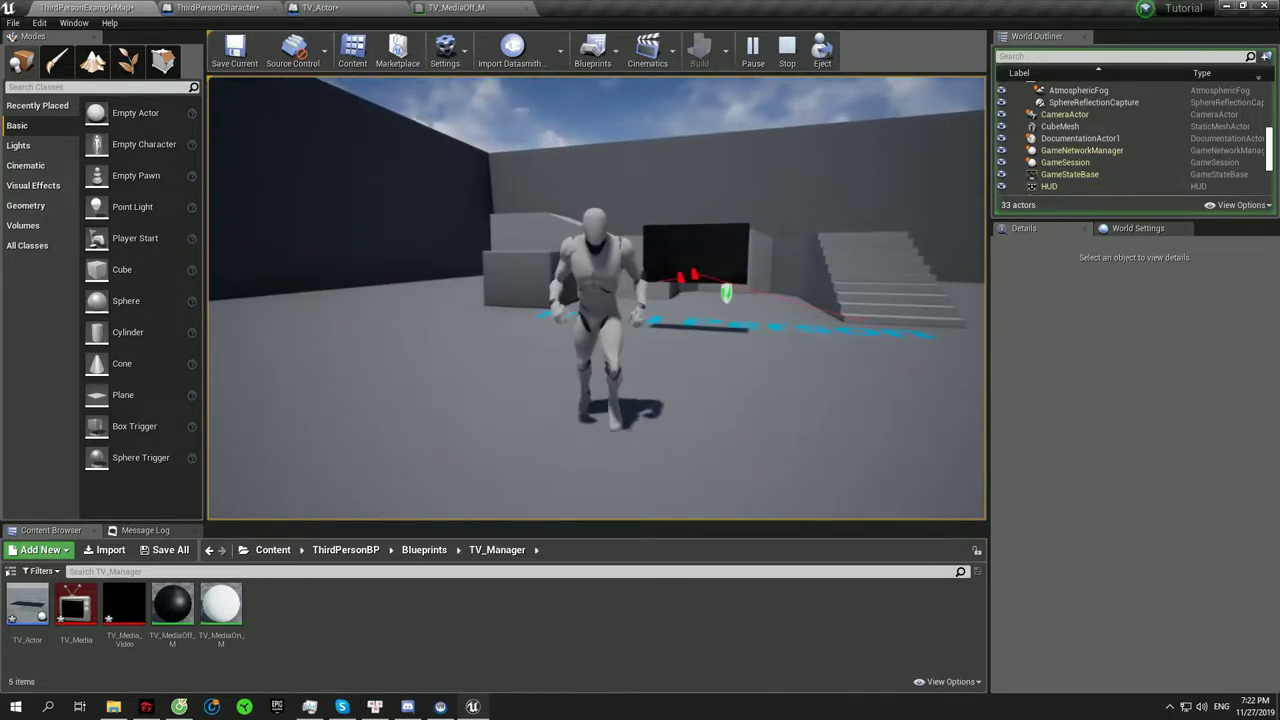
key("w")
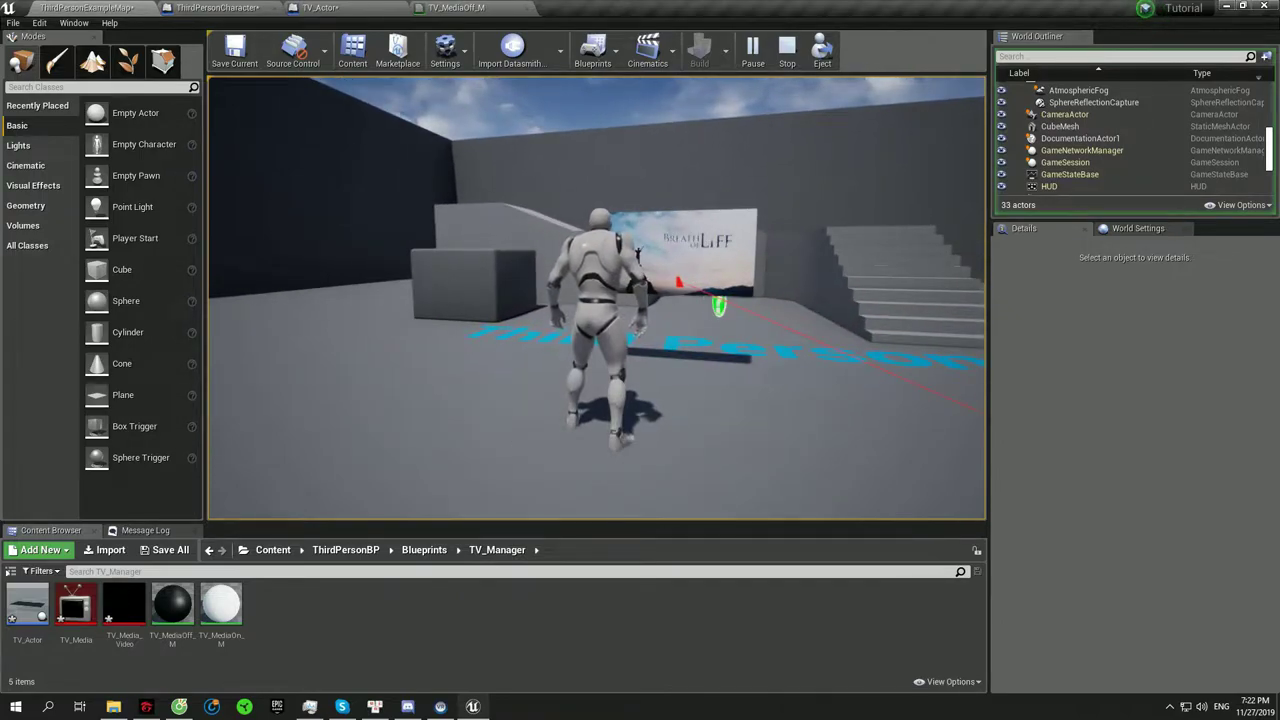
key("s")
key("a")
key("w")
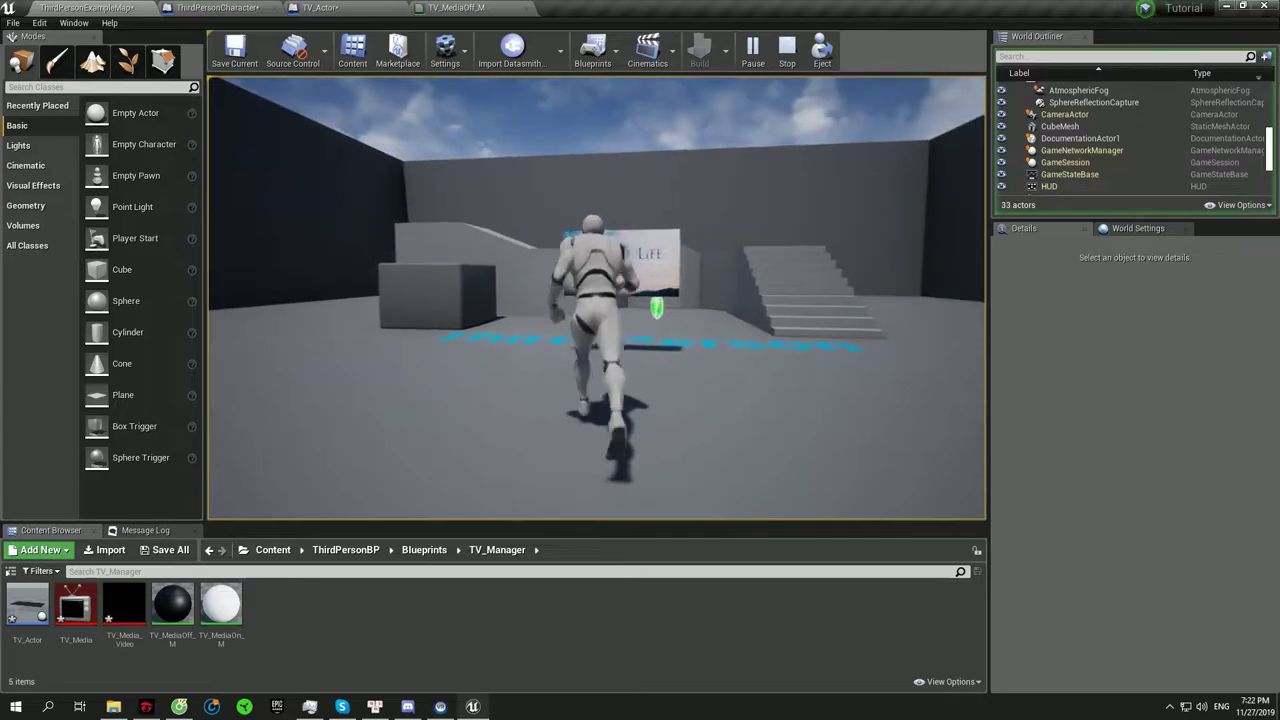
key("d")
key("w")
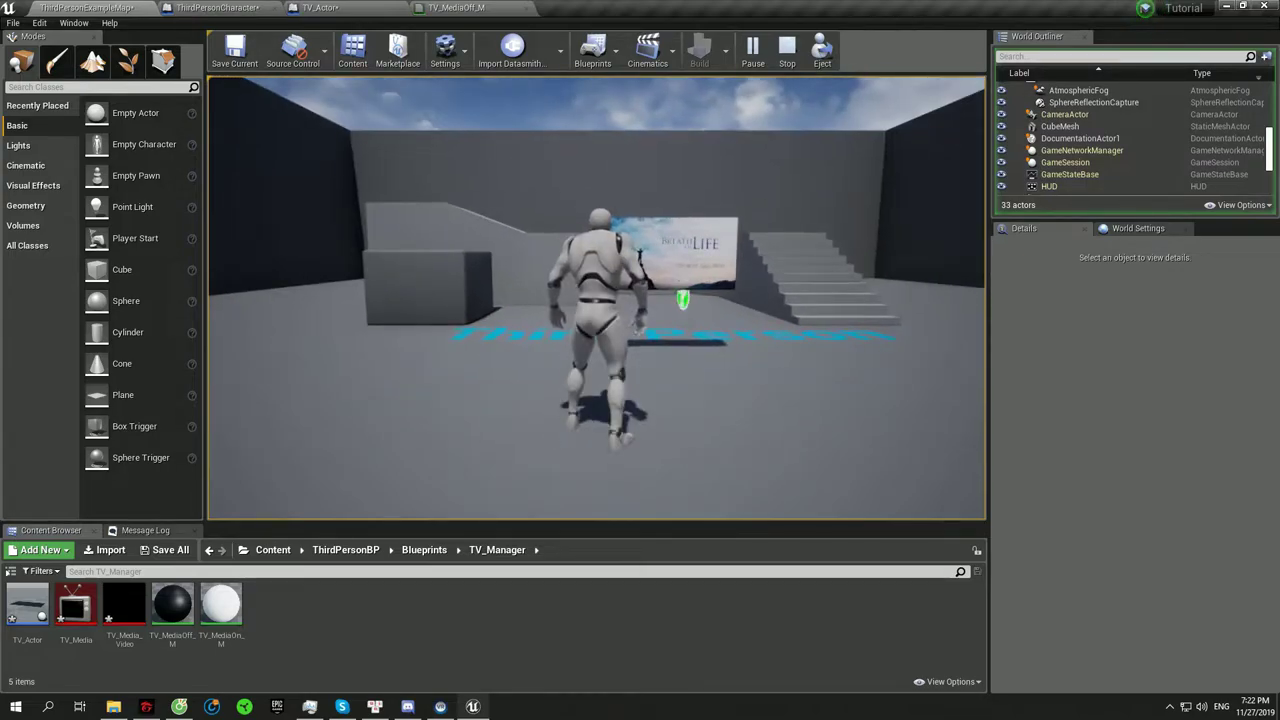
key("a")
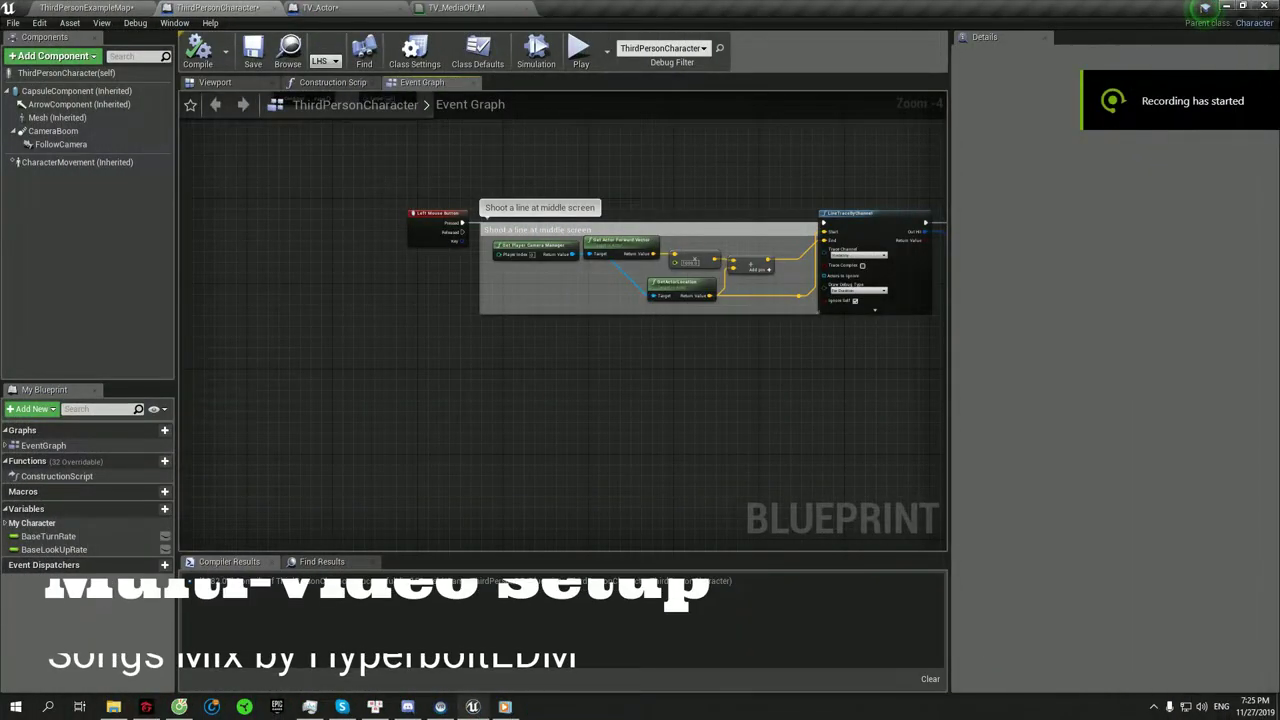
- Add Mouse Wheel Up and Mouse Wheel Down event nodes to the character graph
right_click_drag(592, 375, 819, 378)
right_click(573, 413)
type("scro")
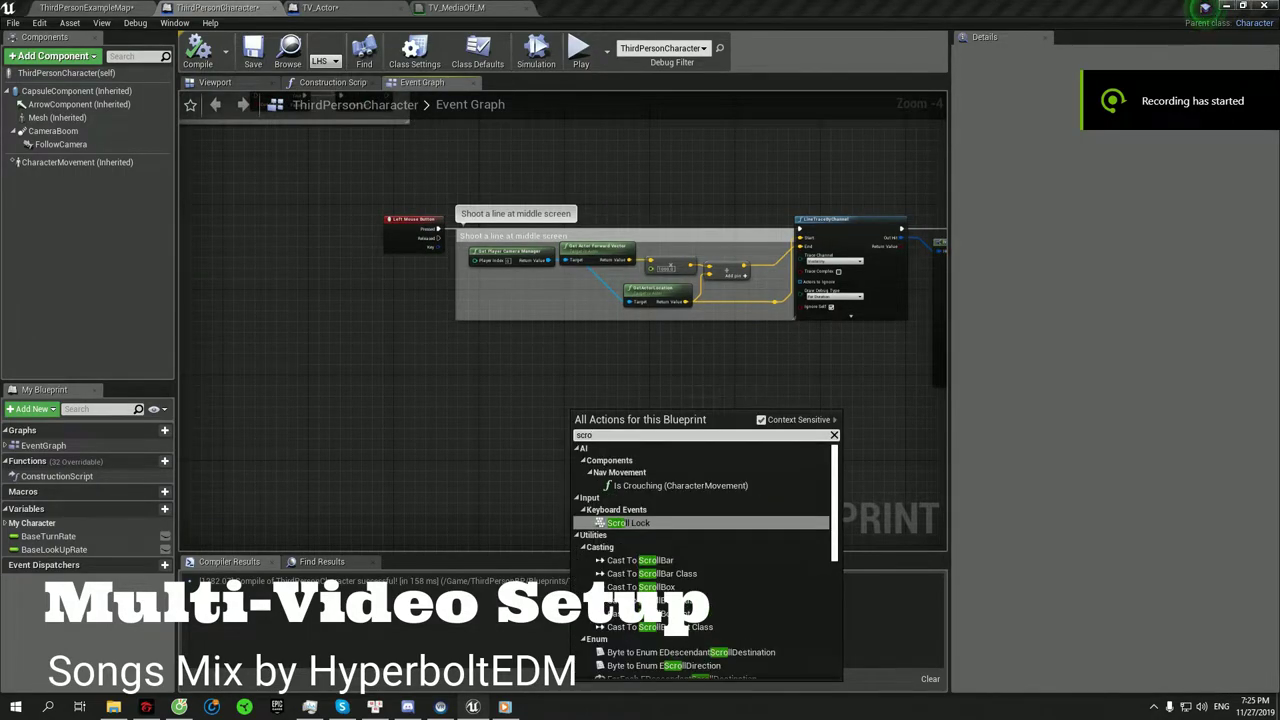
key("BackSpace")
key("BackSpace")
type("mouse w")
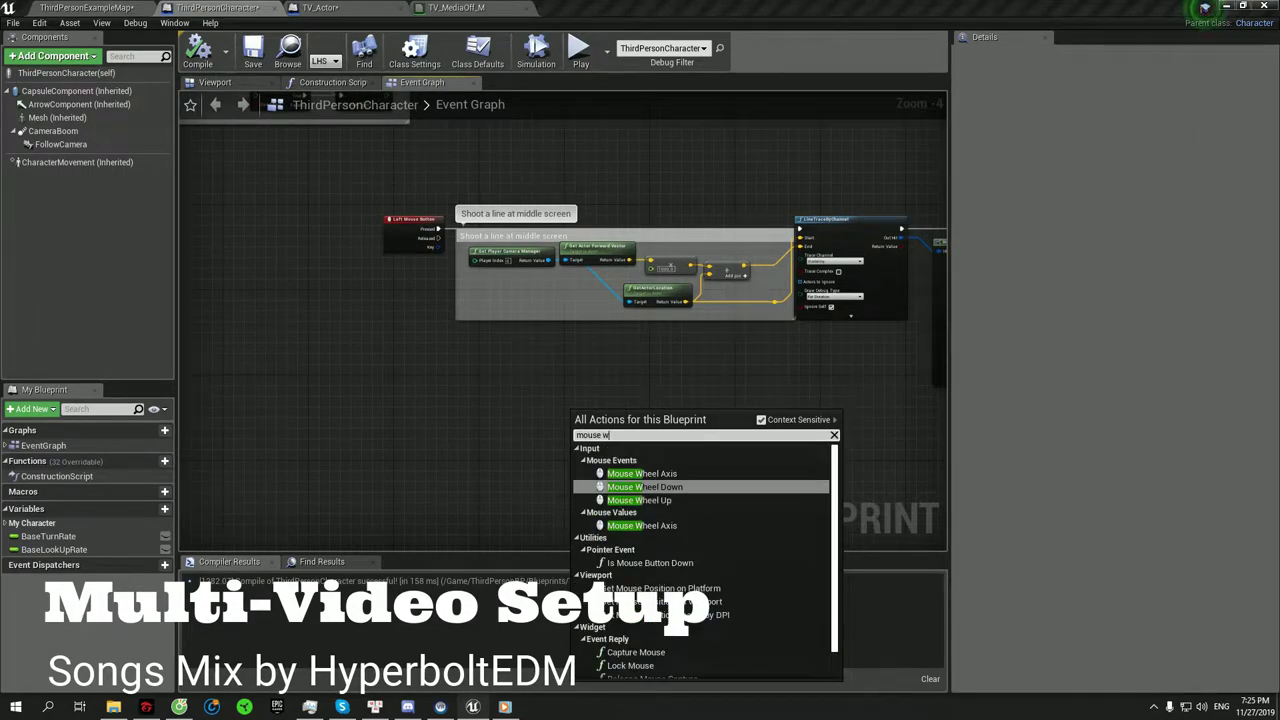
key("Return")
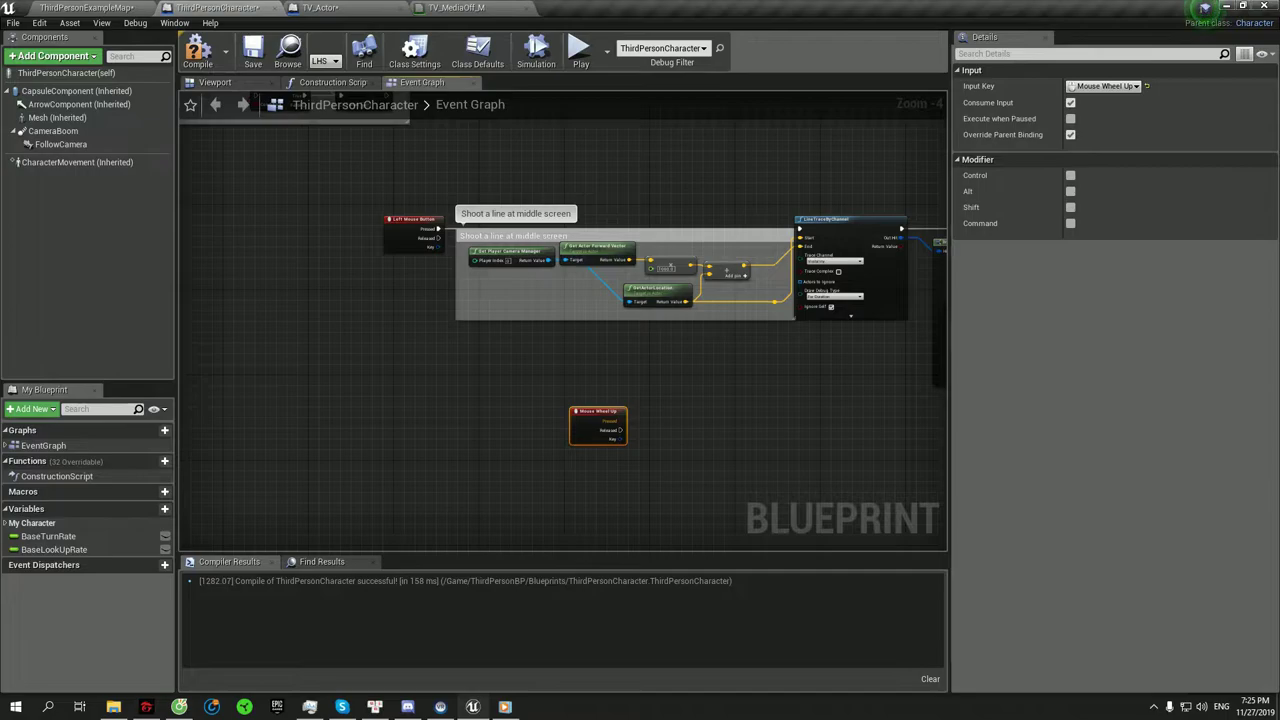
scroll(600, 484, "up", 1)
right_click(598, 484)
type("mouse w")
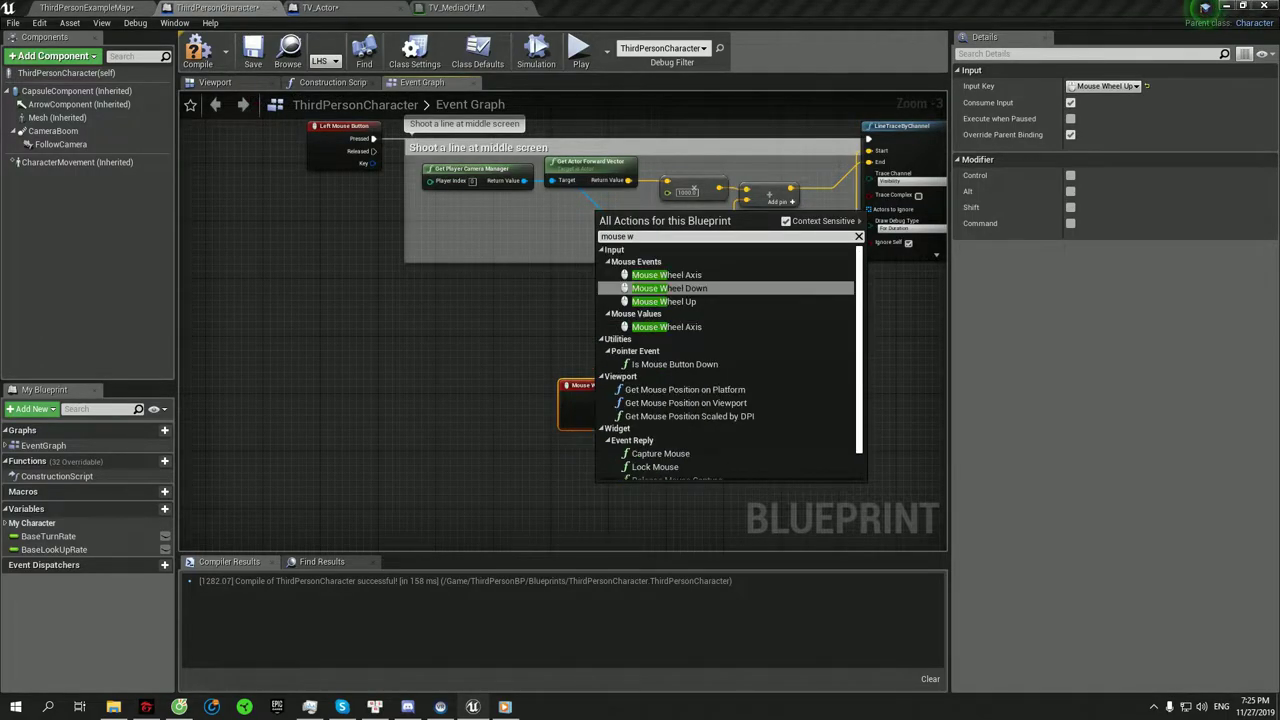
key("Return")
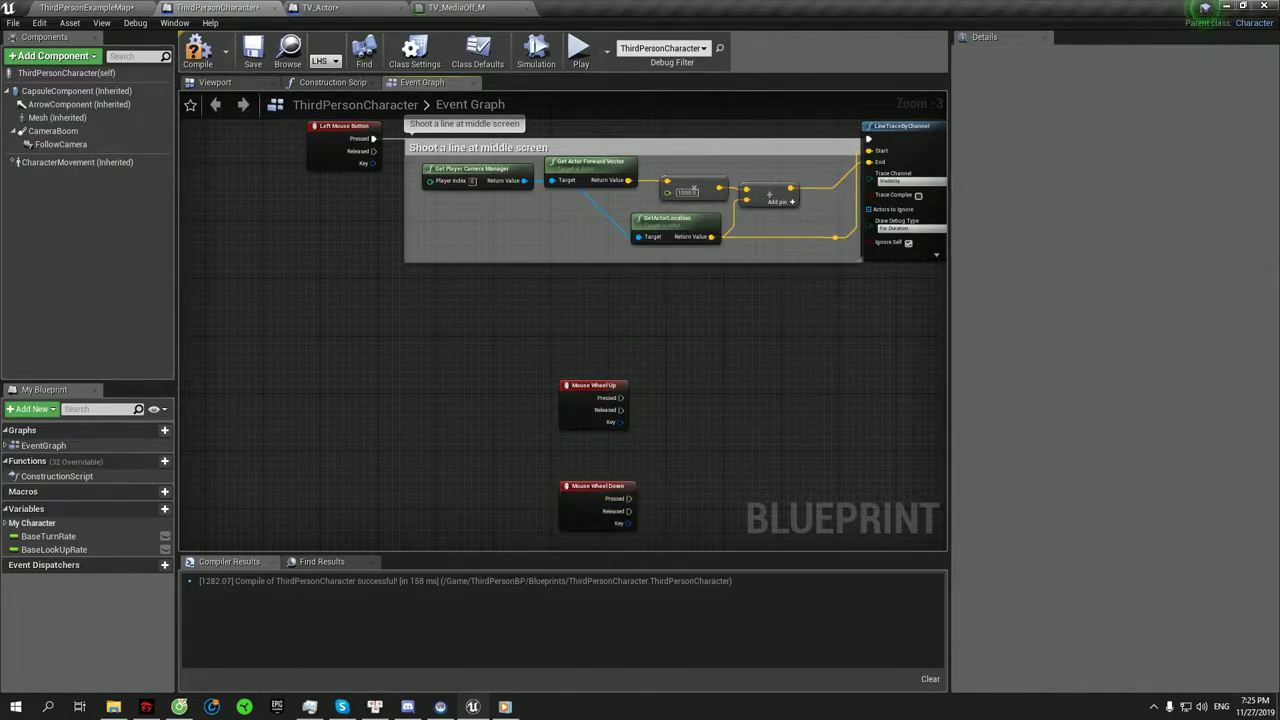
- Paste a copy of the line-trace comment group next to the wheel events
right_click_drag(600, 460, 350, 475)
scroll(350, 475, "down", 2)
left_click_drag(530, 490, 375, 390)
left_click(583, 382)
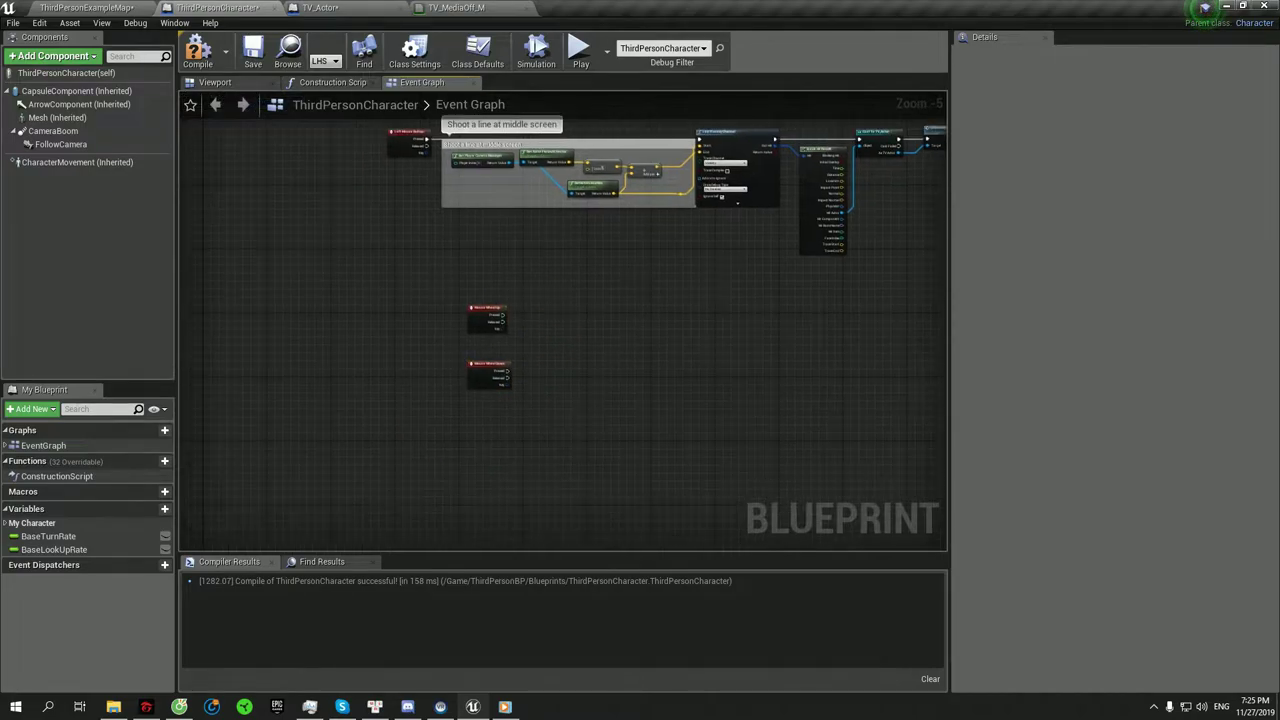
scroll(583, 382, "up", 1)
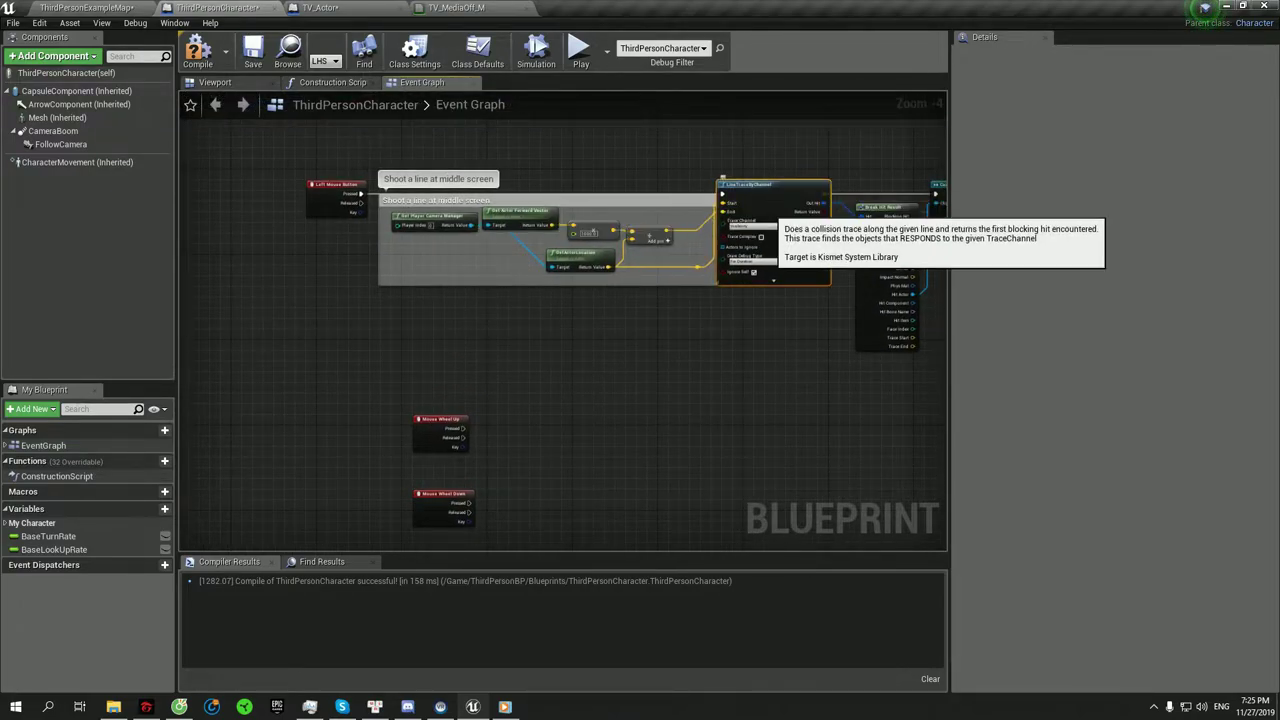
left_click(440, 200)
right_click_drag(450, 330, 277, 358)
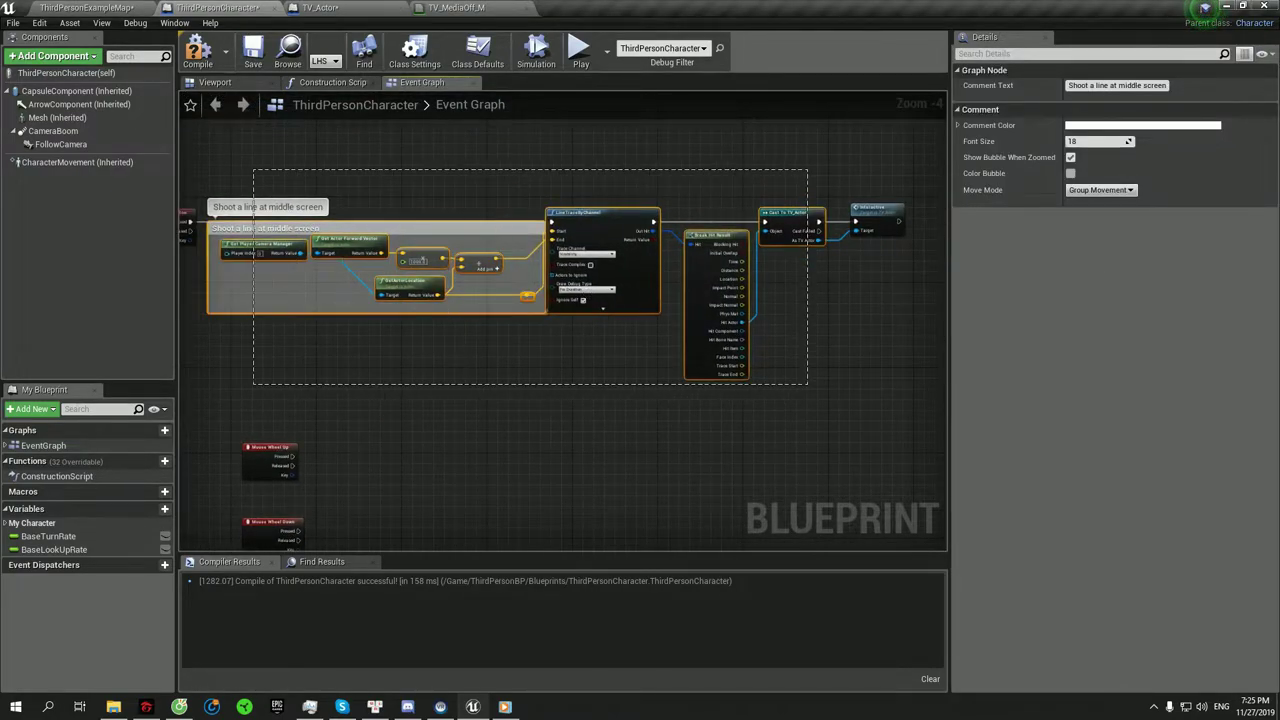
right_click_drag(560, 450, 592, 251)
key("ctrl+v")
left_click_drag(420, 290, 382, 358)
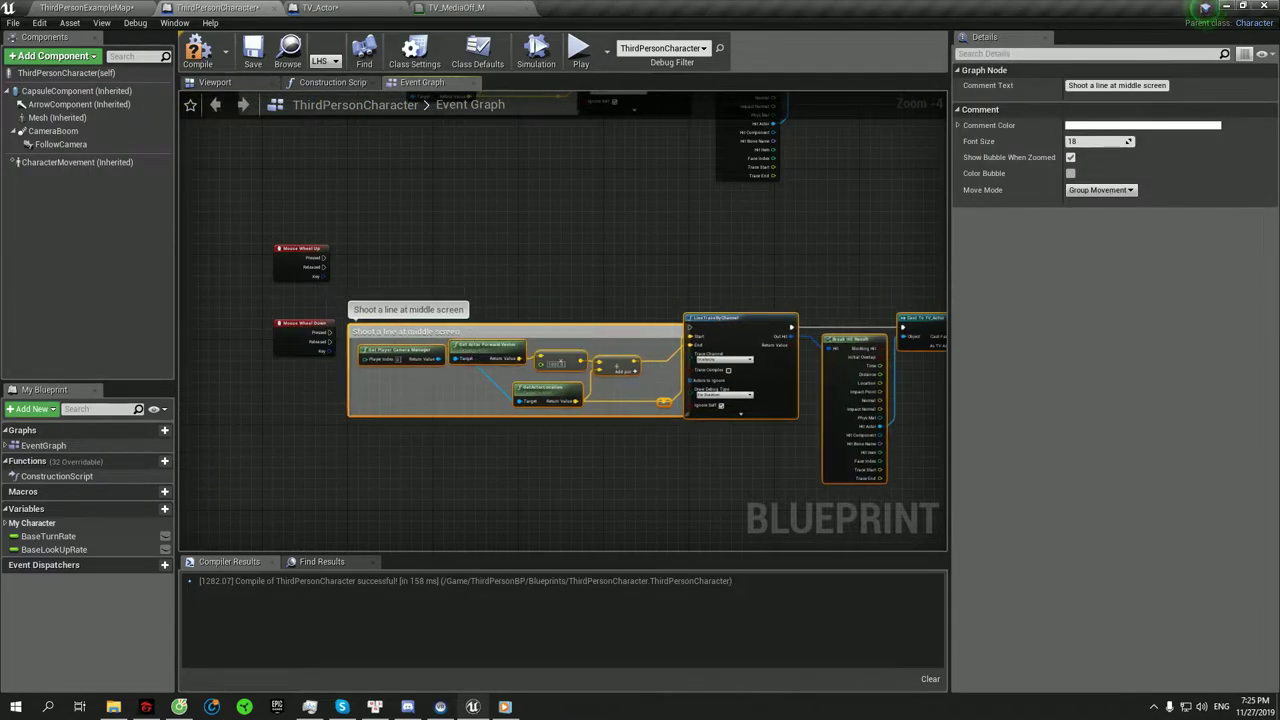
left_click(330, 450)
left_click(303, 331)
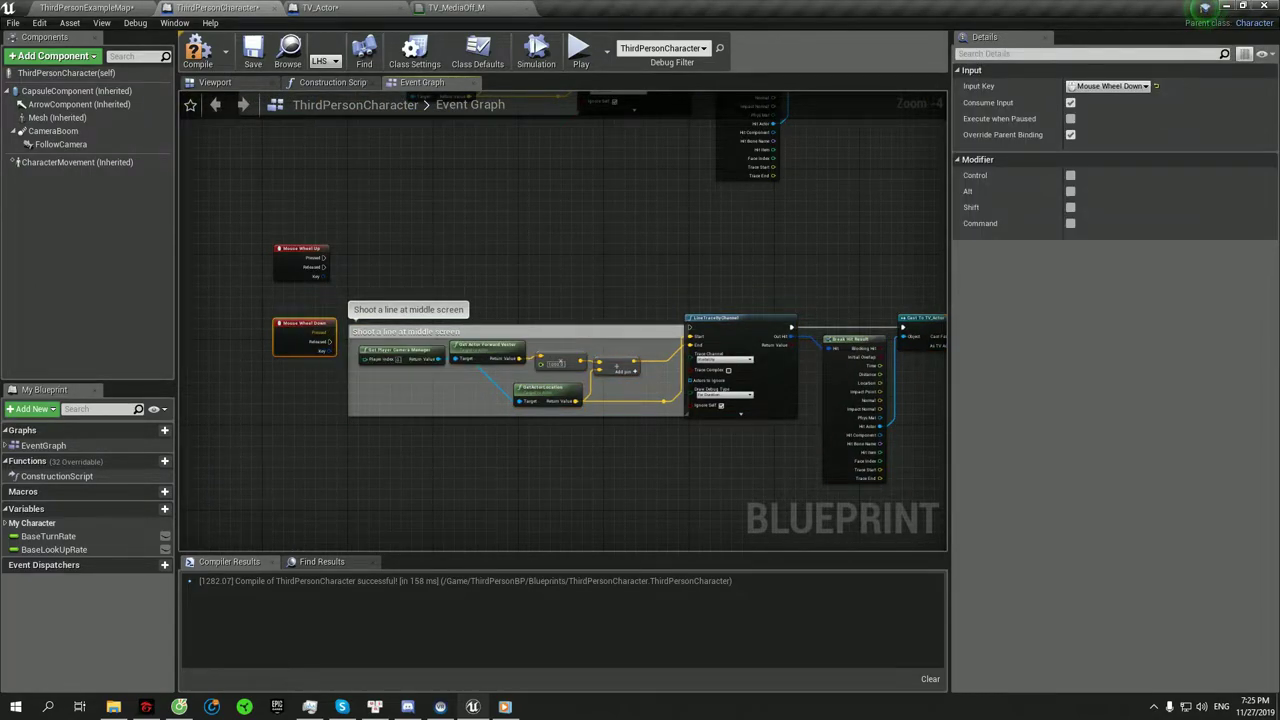
scroll(357, 328, "up", 1)
- Replace the Mouse Wheel Up/Down events with a Mouse Wheel Axis event left of the comment
right_click(308, 410)
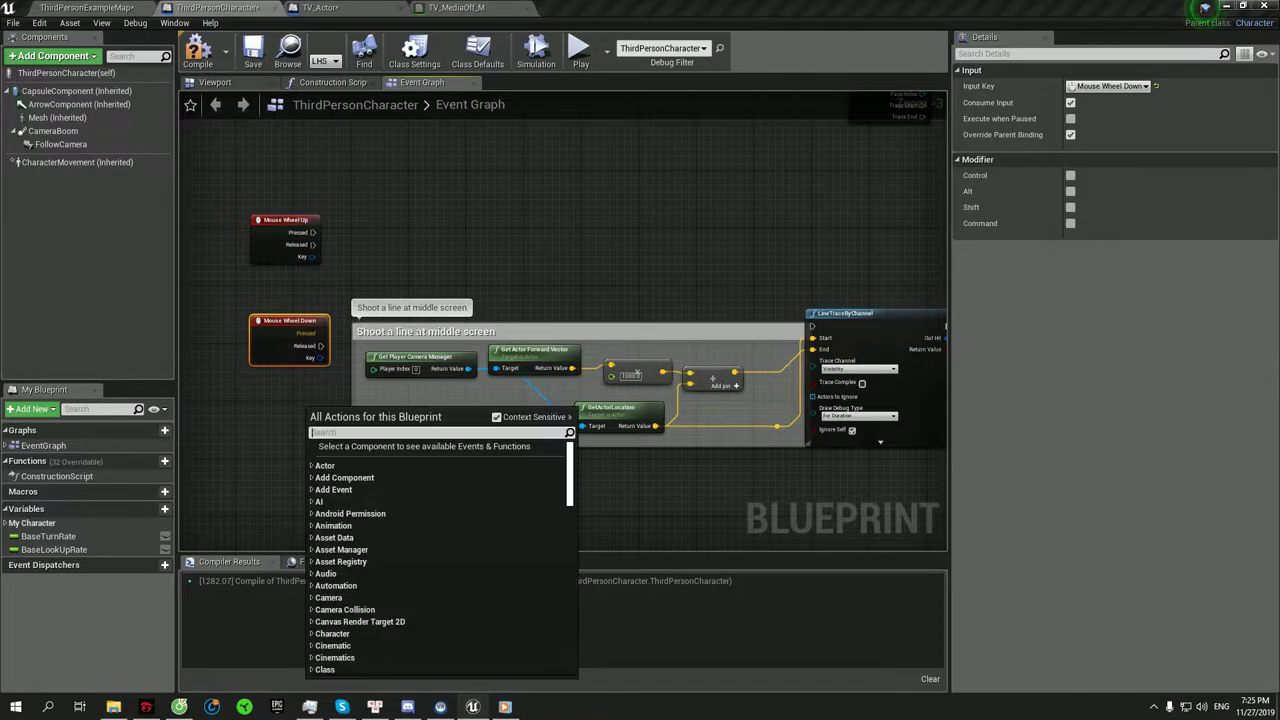
type("mouse")
left_click(377, 552)
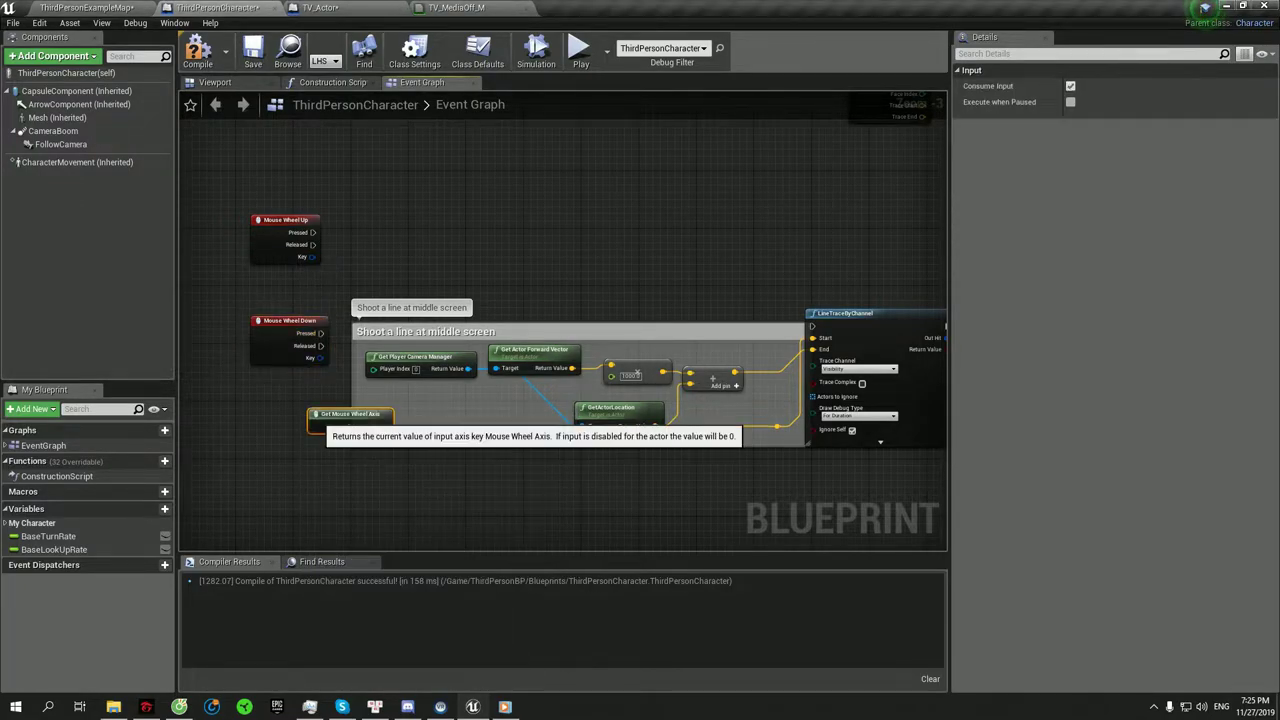
right_click(289, 422)
type("mouse wh")
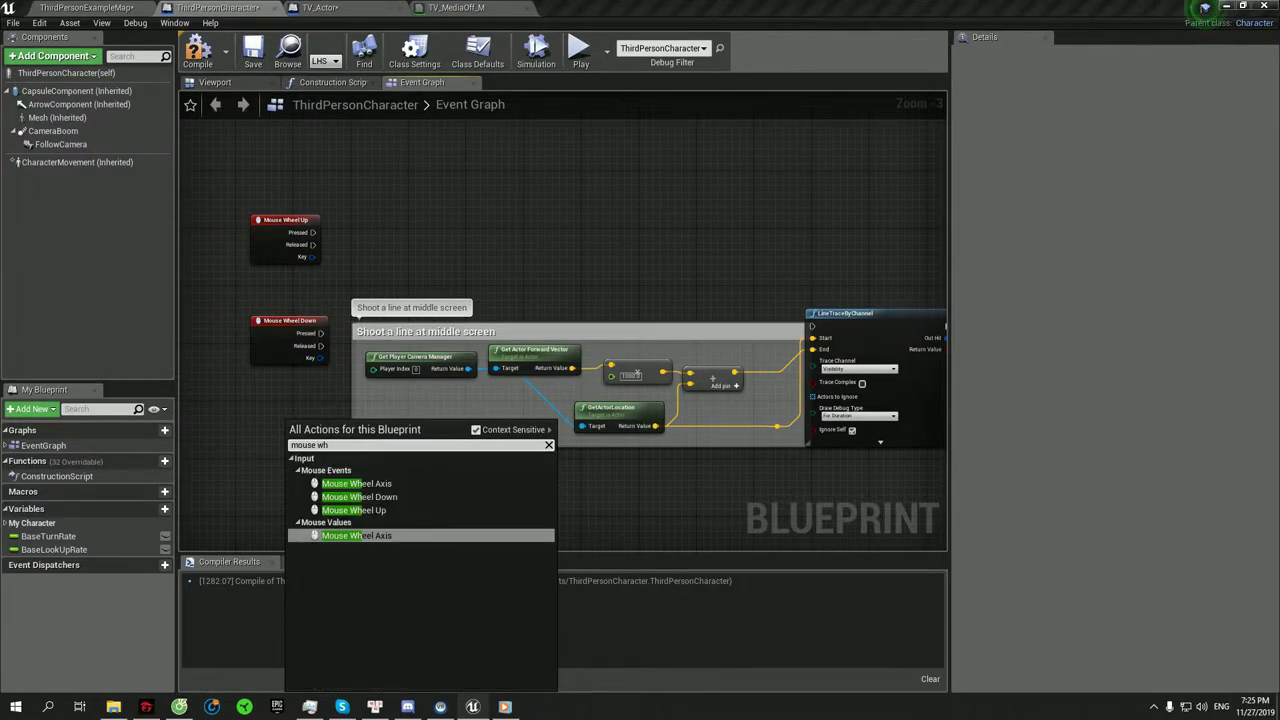
left_click(356, 483)
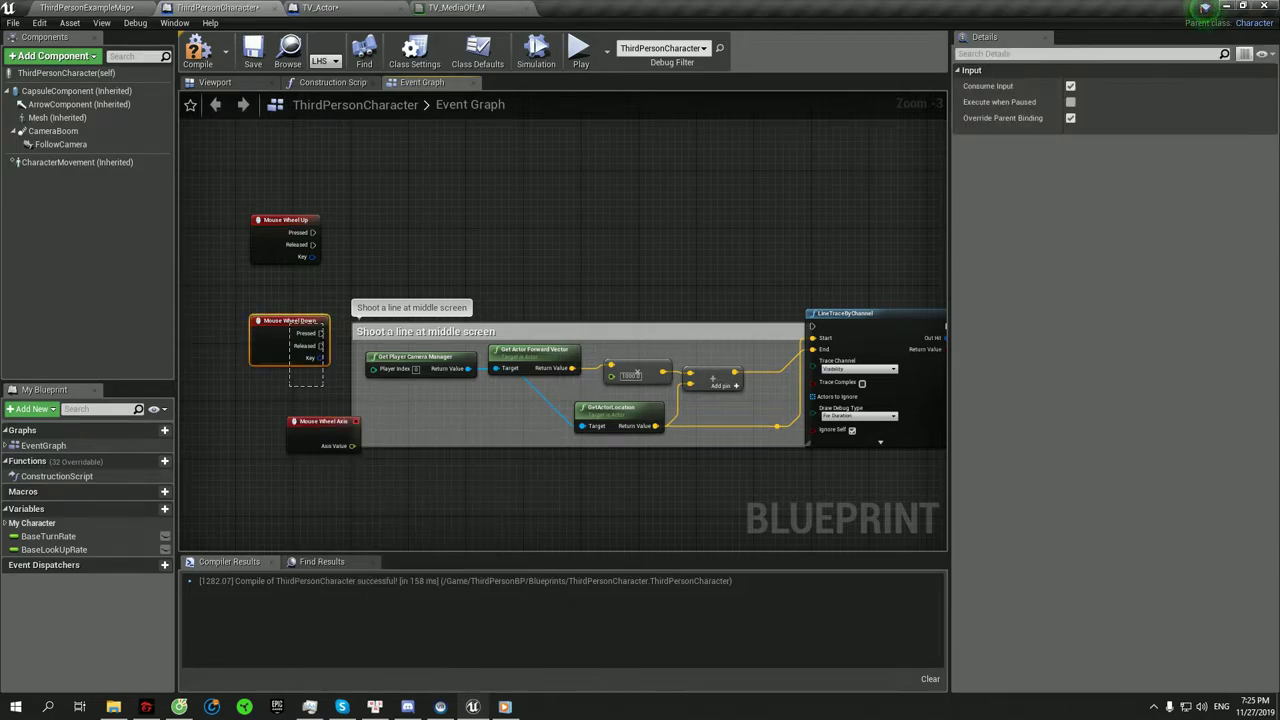
key("Delete")
left_click_drag(320, 421, 246, 349)
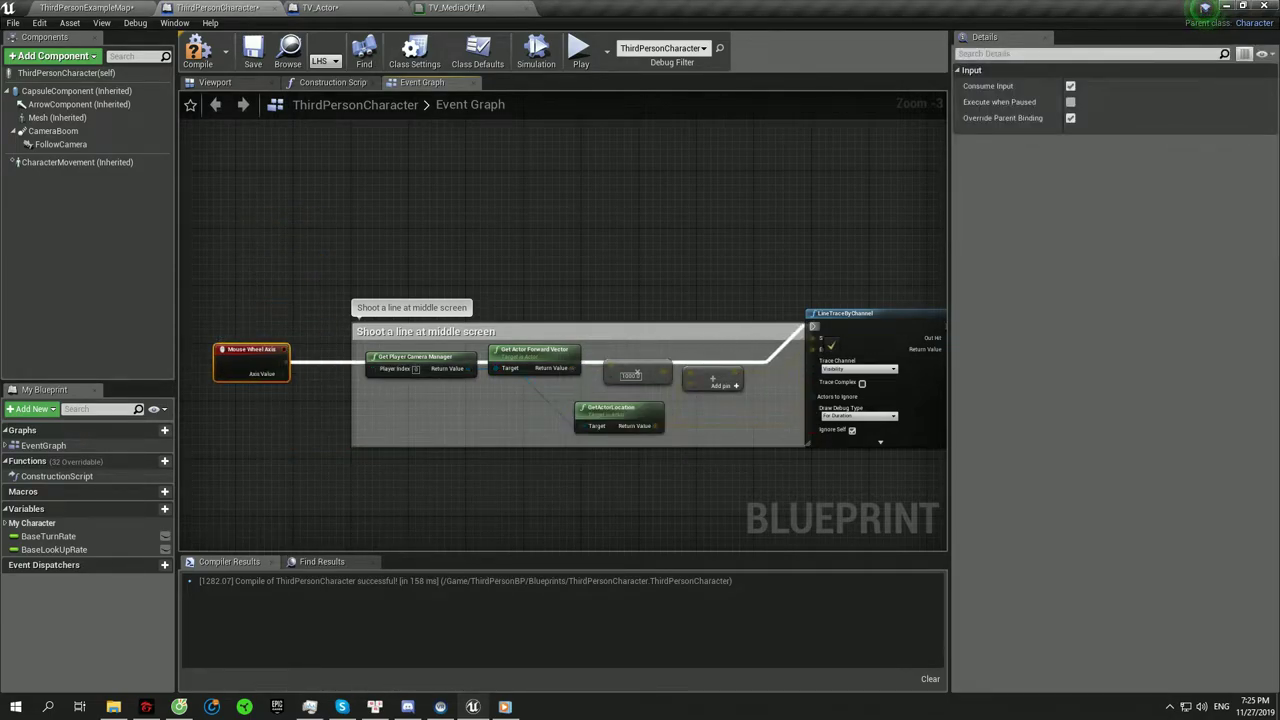
- Feed Axis Value into a != 0 Branch and comment it 'Only Active When Use Mouse Wheel'
right_click_drag(600, 480, 687, 346)
left_click_drag(370, 240, 392, 297)
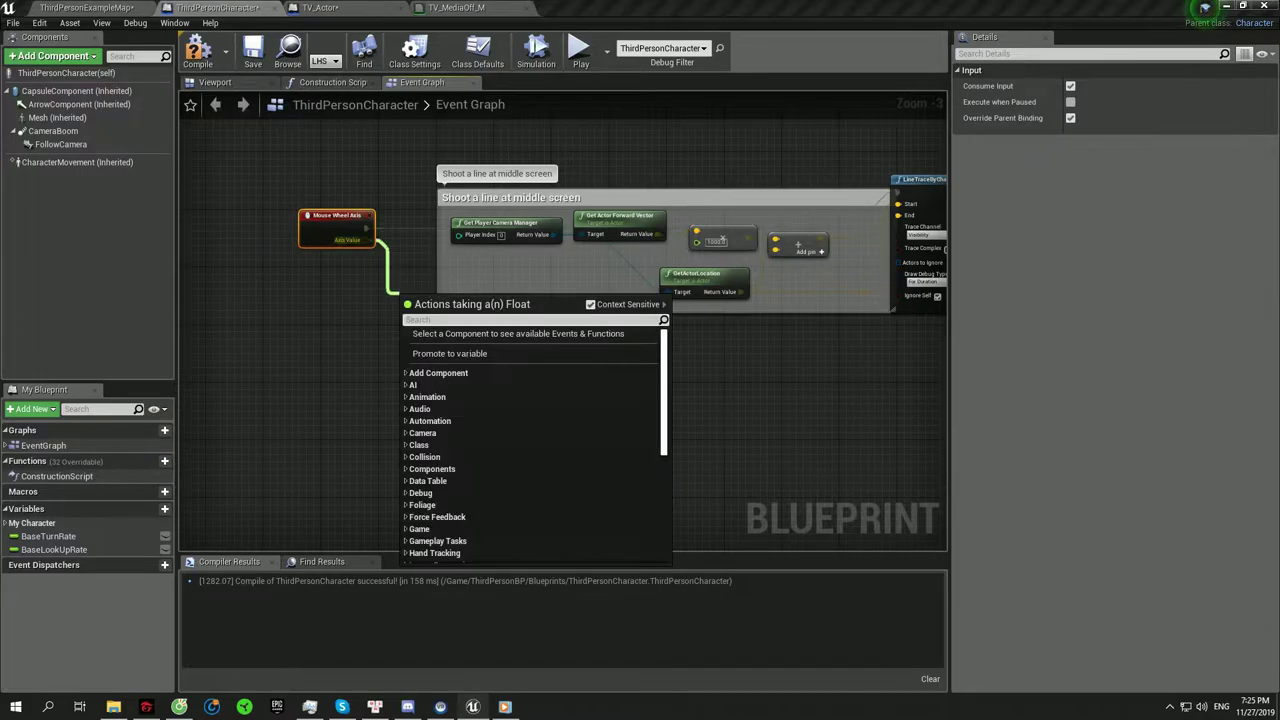
type("!=")
key("Return")
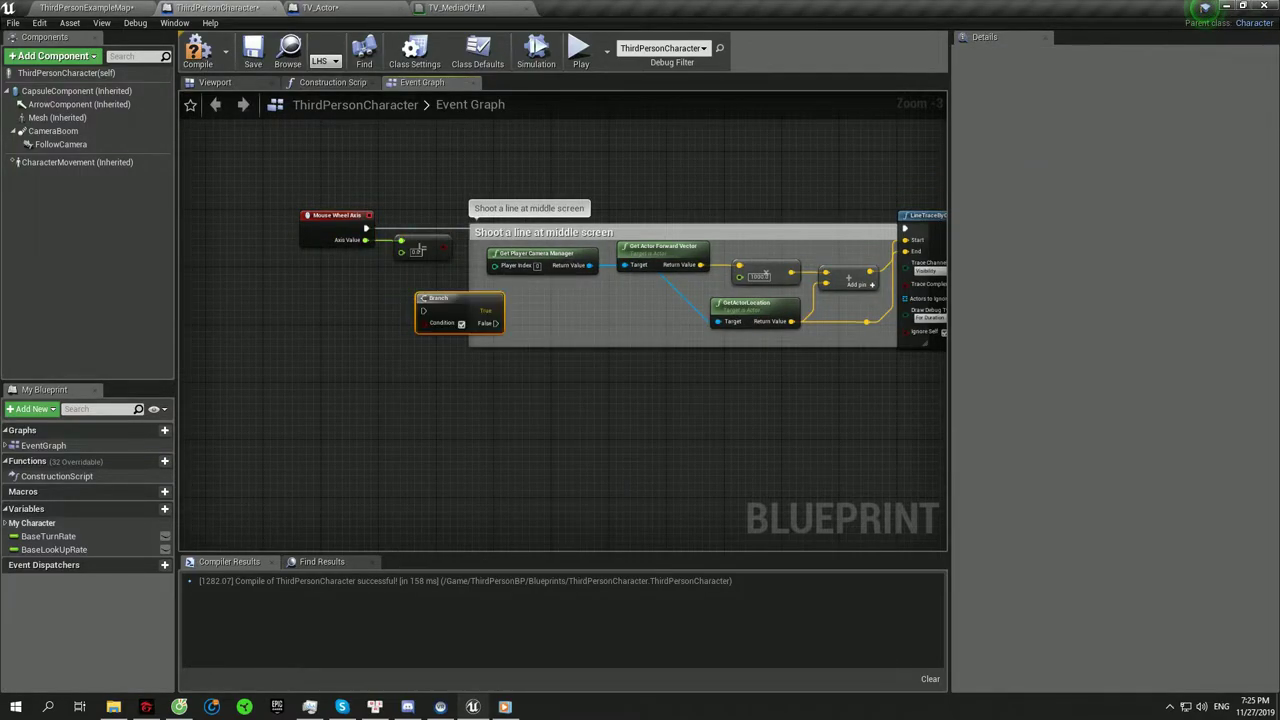
scroll(443, 284, "up", 2)
mouse_move(443, 237)
left_mouse_down()
mouse_move(410, 333)
mouse_move(486, 294)
left_mouse_up()
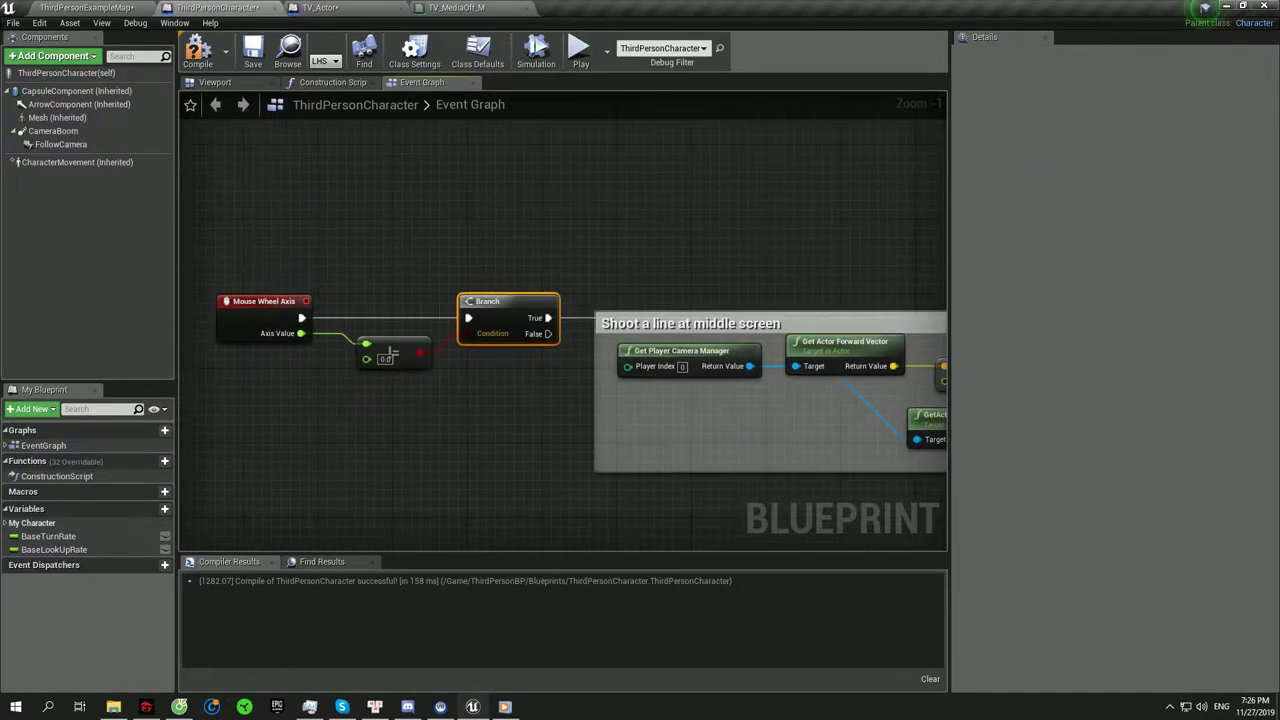
right_click_drag(500, 242, 443, 271)
scroll(320, 177, "down", 2)
left_click_drag(381, 213, 397, 270)
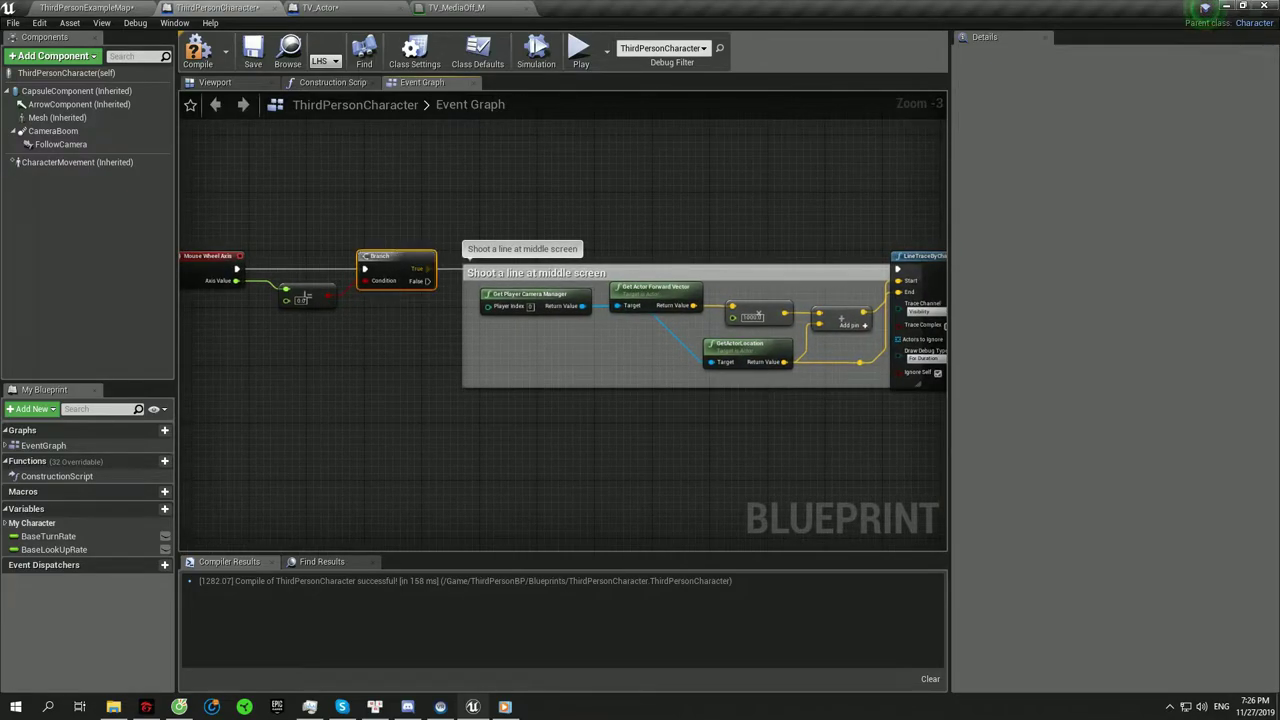
key("c")
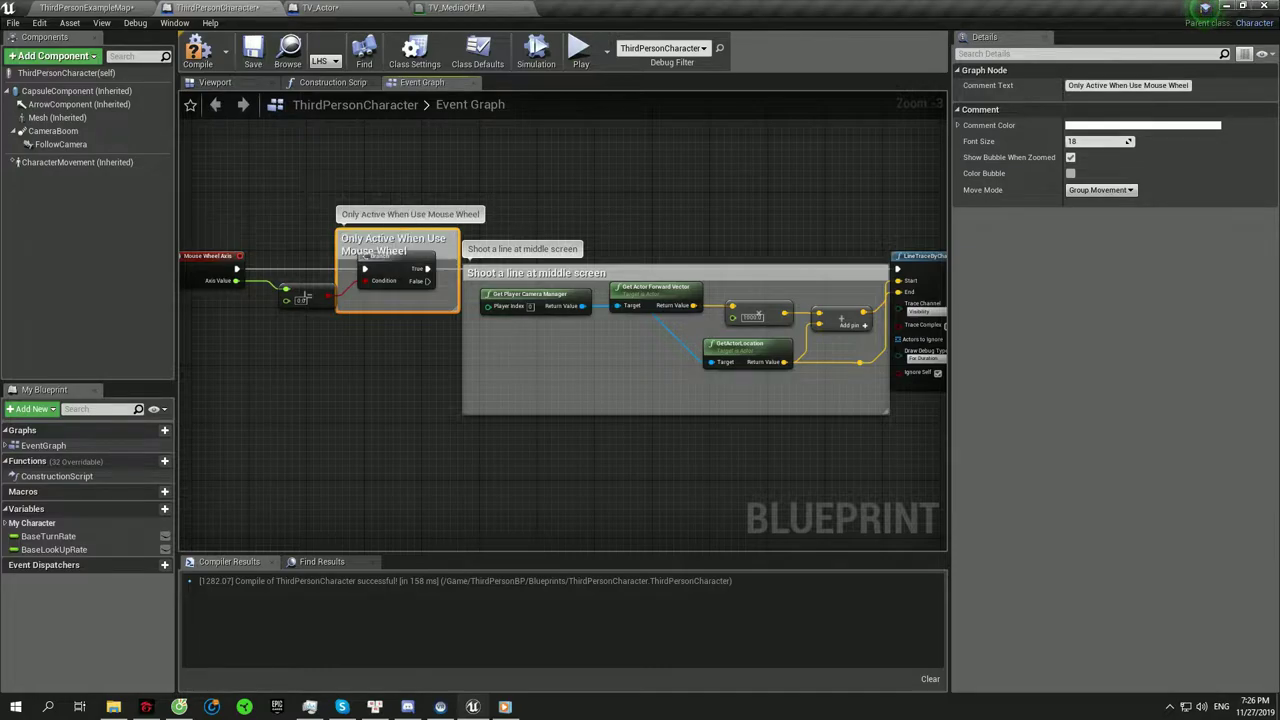
right_click_drag(840, 330, 124, 321)
scroll(500, 300, "up", 1)
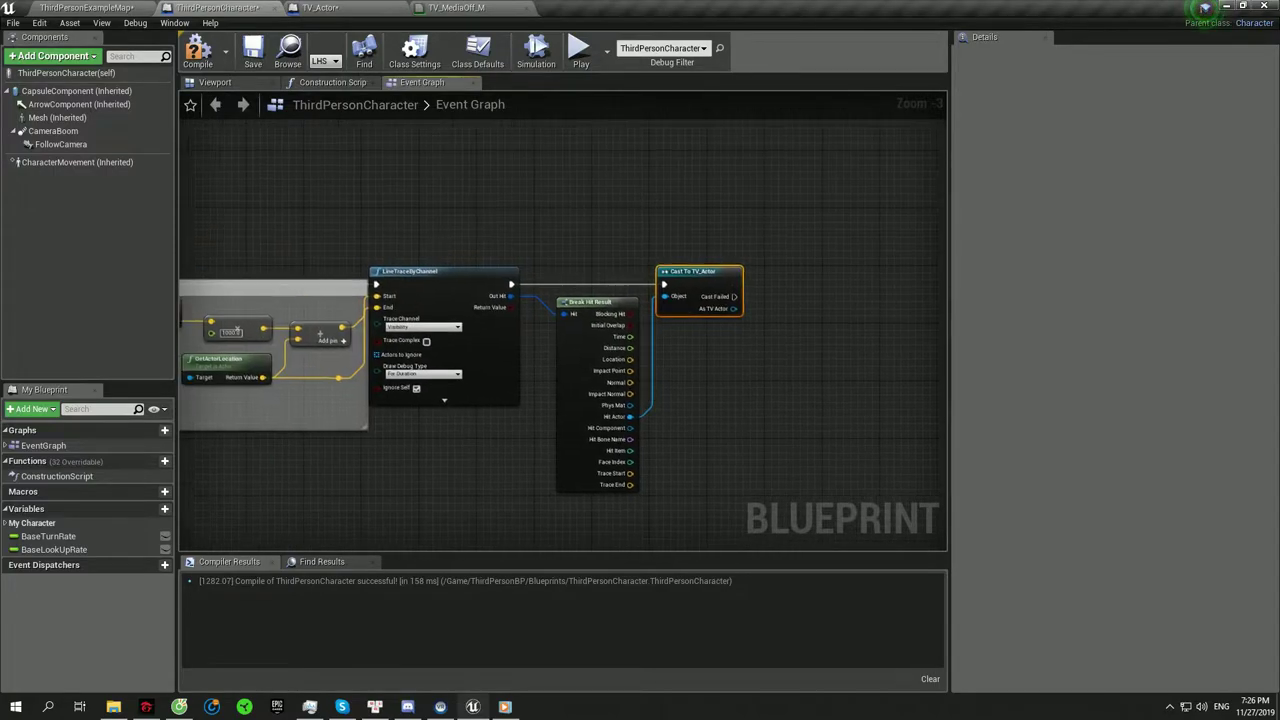
left_click(320, 7)
- Add a custom event named Switch Video to the TV_Actor graph
scroll(528, 443, "down", 2)
right_click(440, 182)
type("custom")
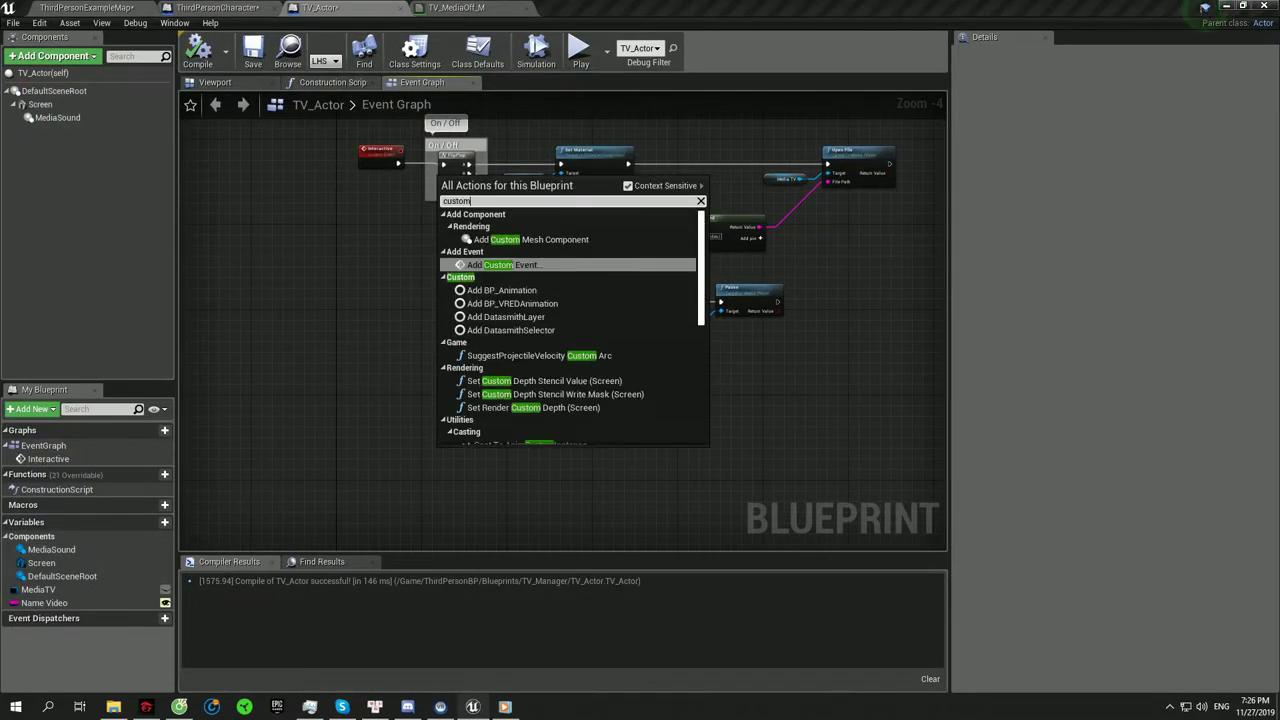
key("Return")
scroll(560, 450, "up", 3)
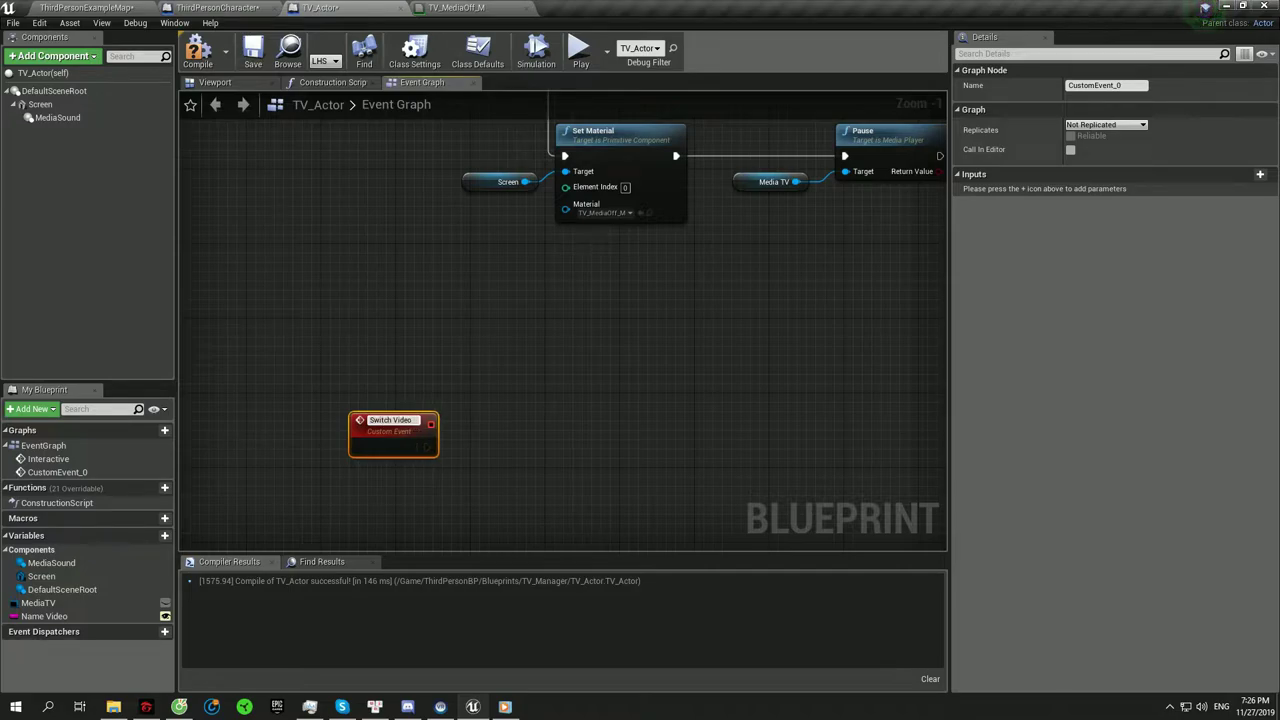
left_click_drag(395, 440, 339, 300)
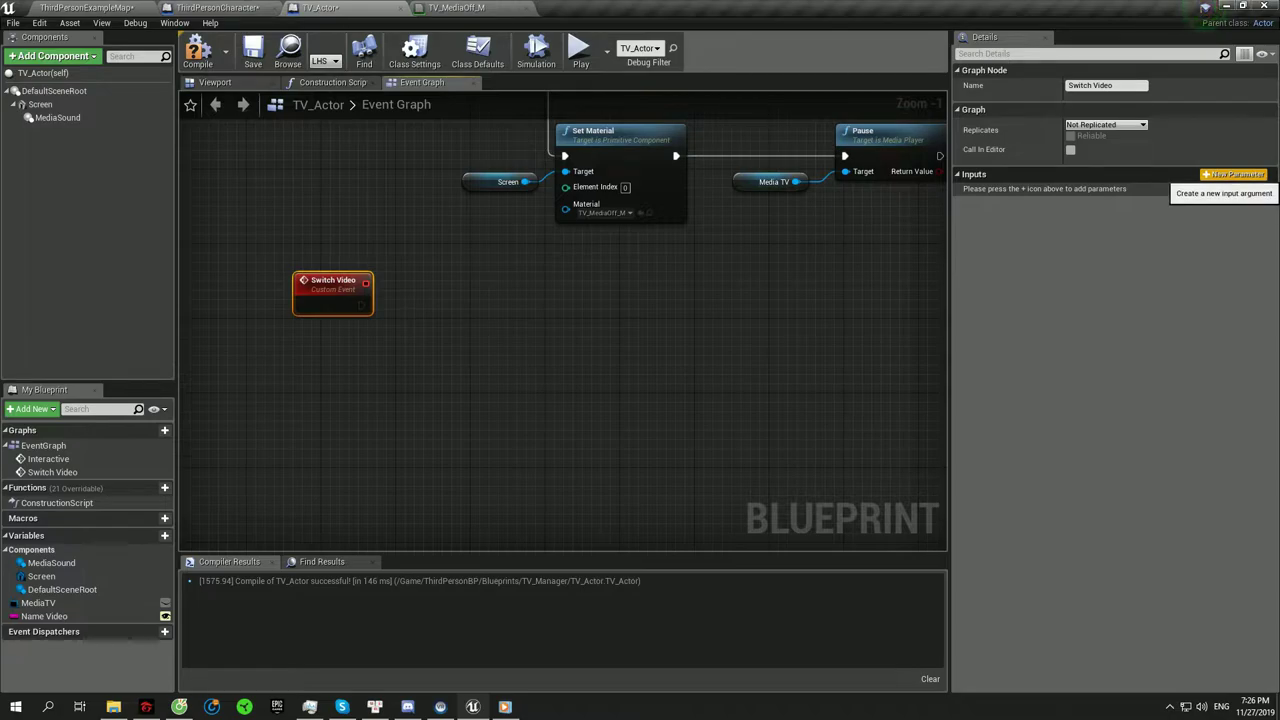
- Give Switch Video a Float input Next / Previous and comment it 'Next = 1 / Previous = -1'
left_click(1233, 174)
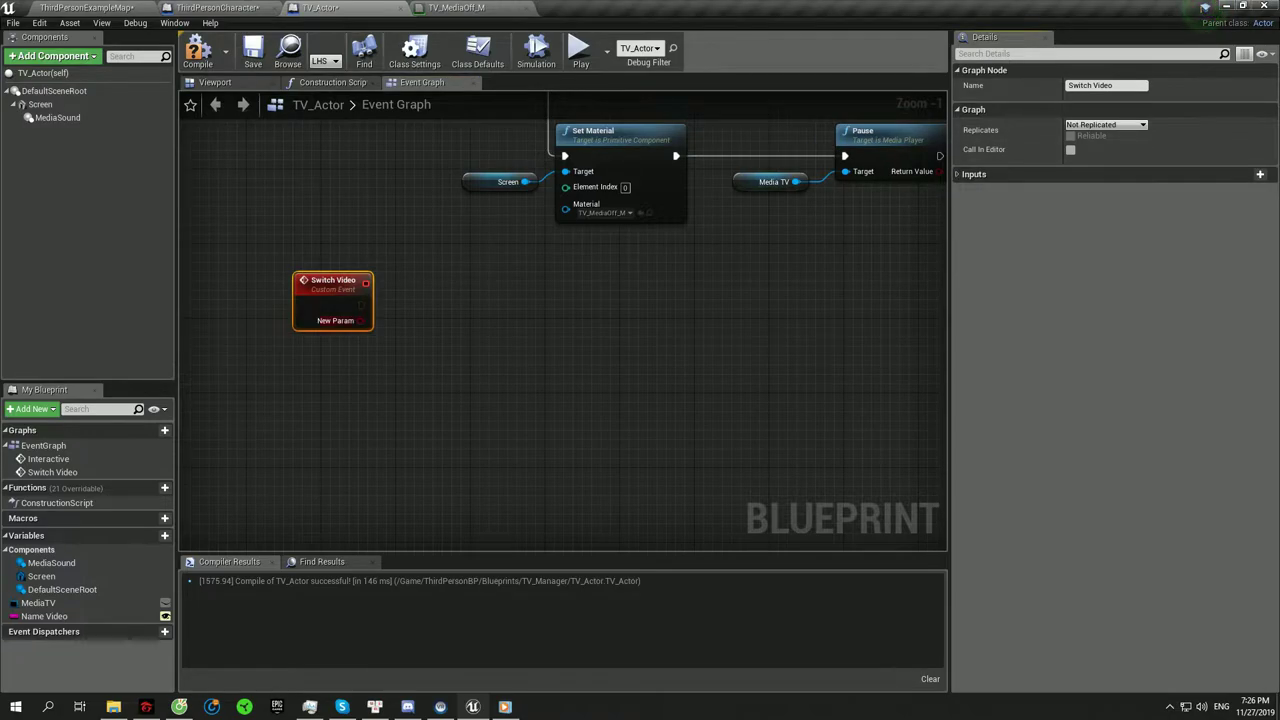
right_click_drag(560, 400, 616, 441)
type("Next / Previous")
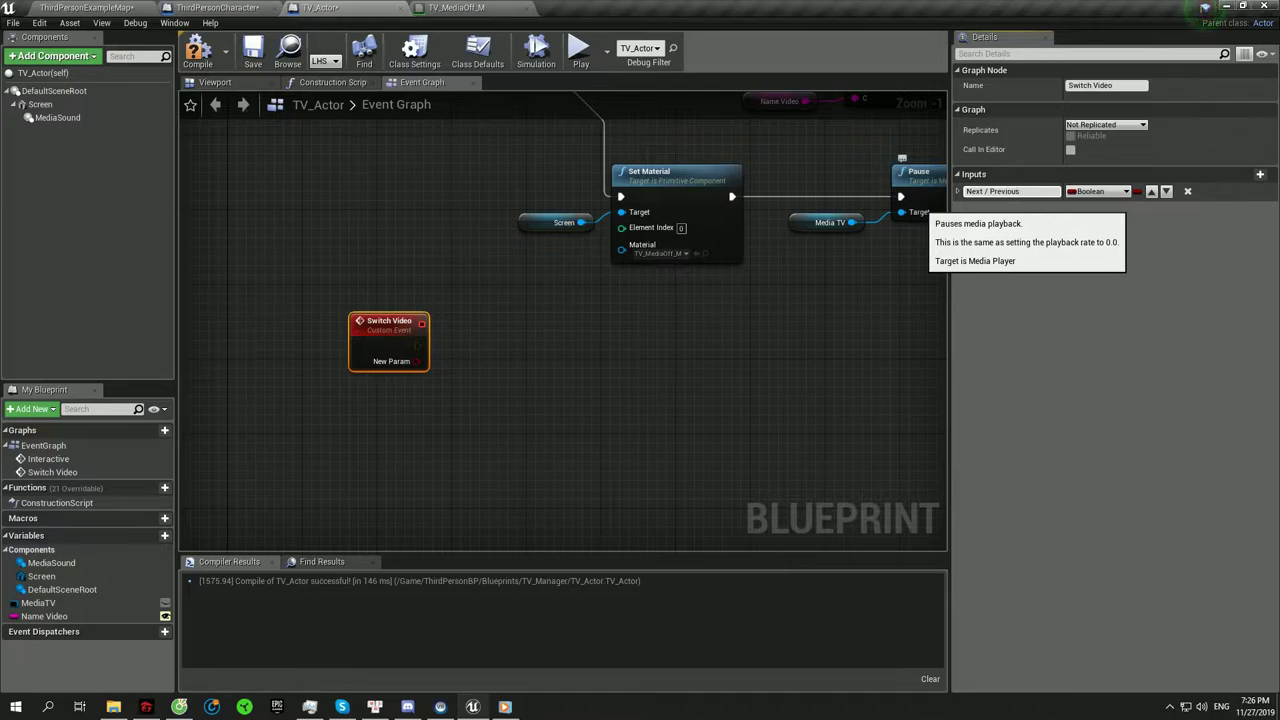
key("Return")
left_click(1098, 191)
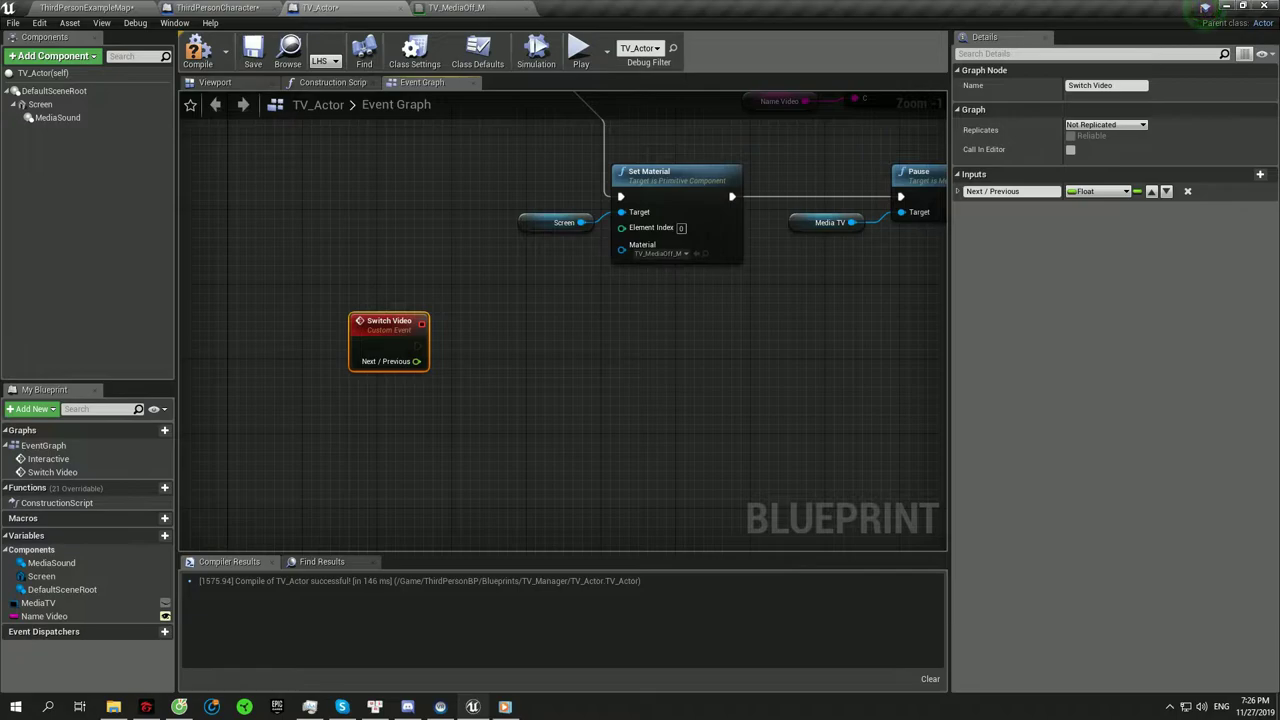
type("cN")
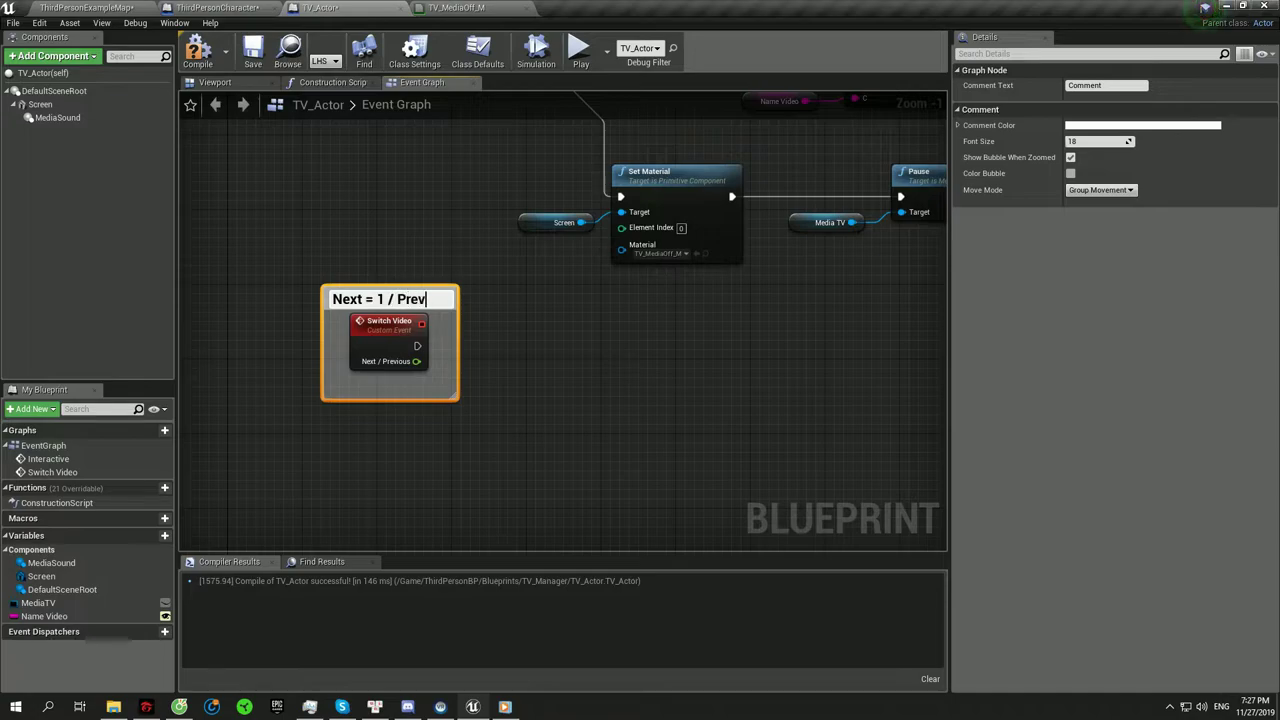
type("ious = -1")
key("Return")
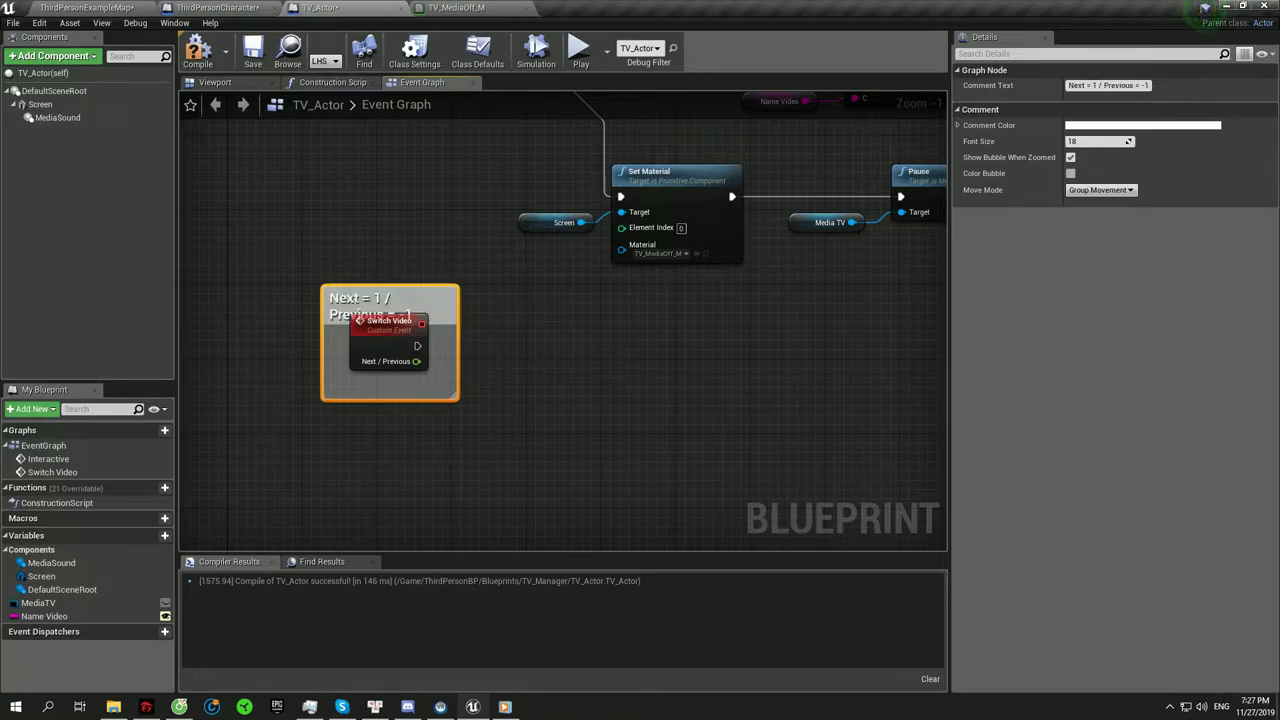
left_click(480, 305)
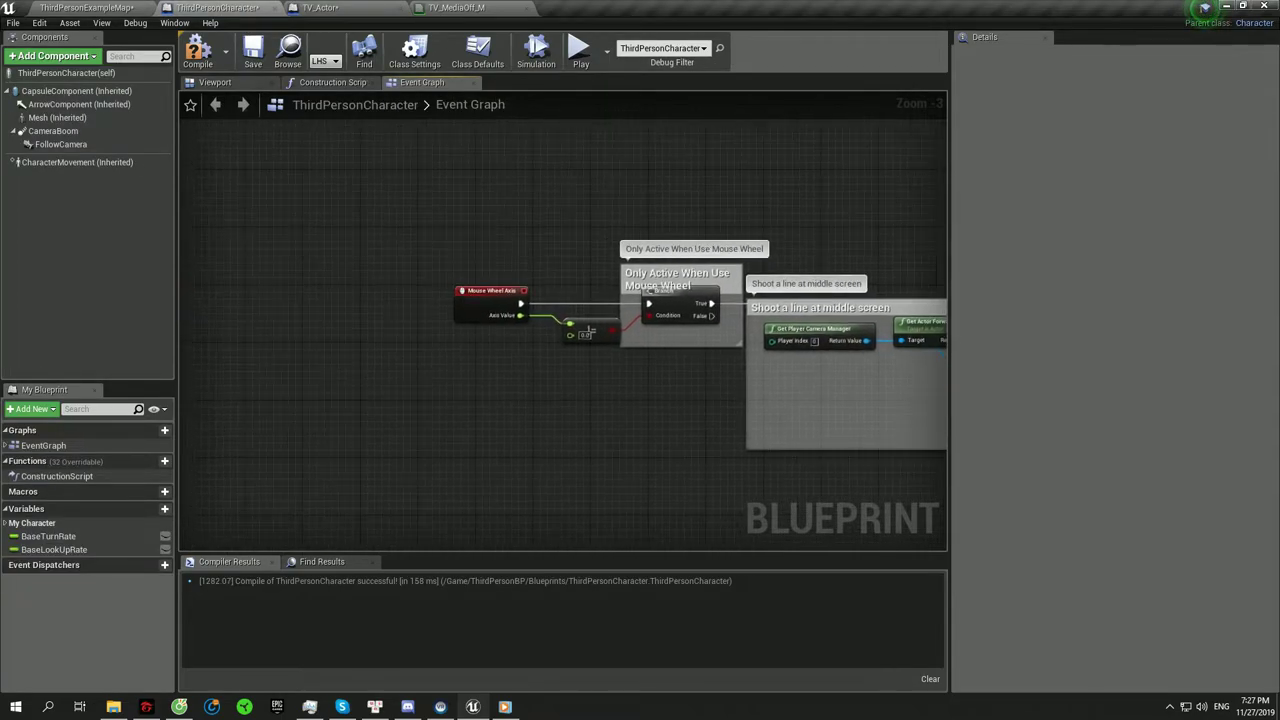
- Test the mouse wheel input with a temporary Print String, then delete it
left_click(483, 294)
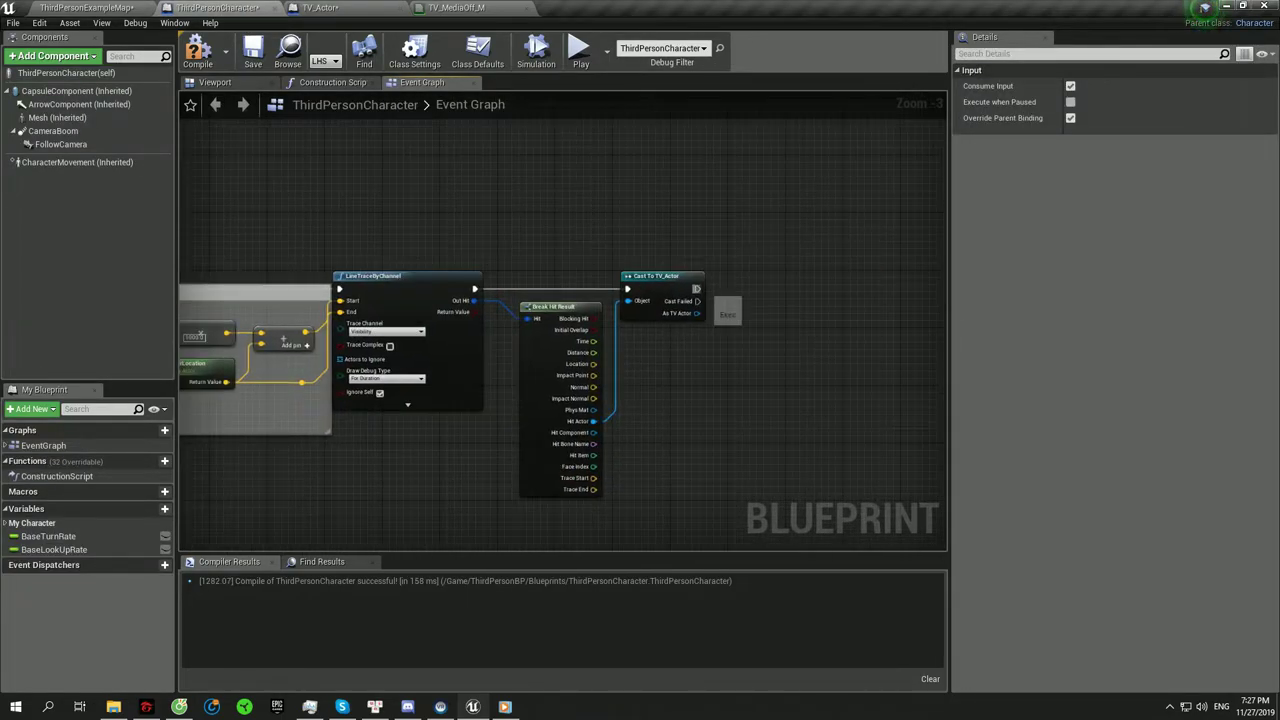
left_click_drag(715, 310, 745, 290)
type("print")
key("Return")
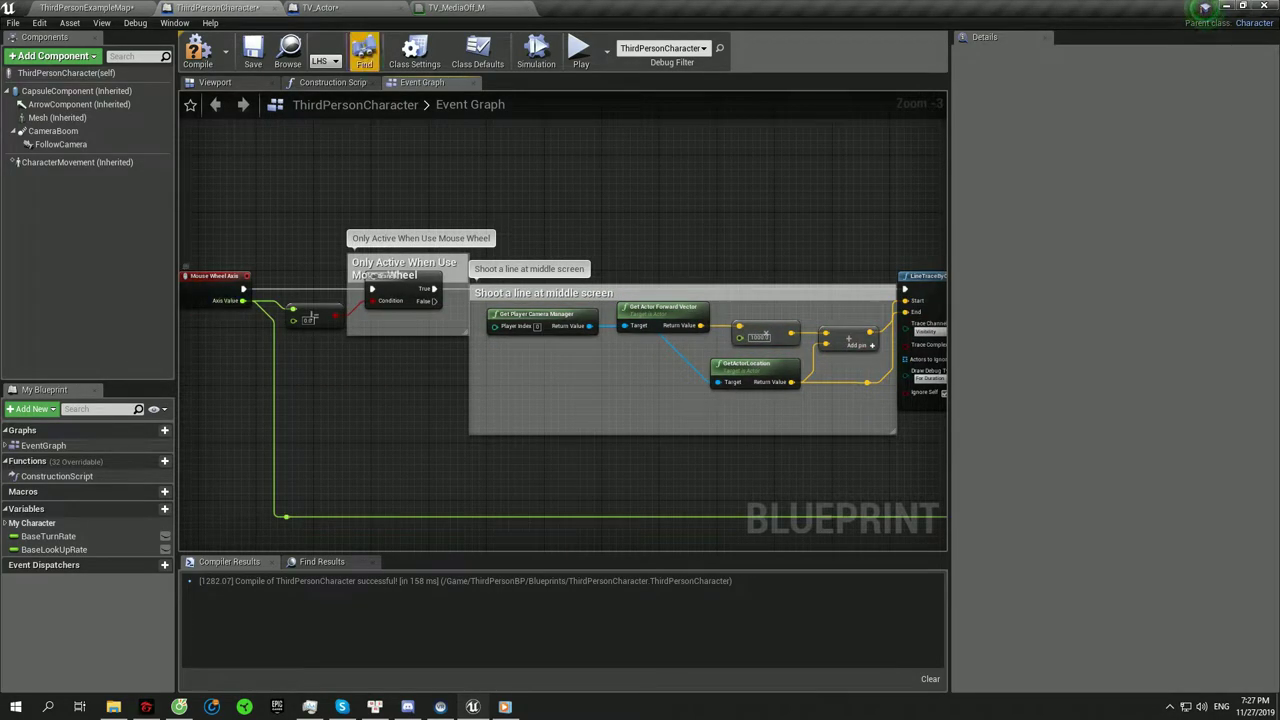
left_click(580, 50)
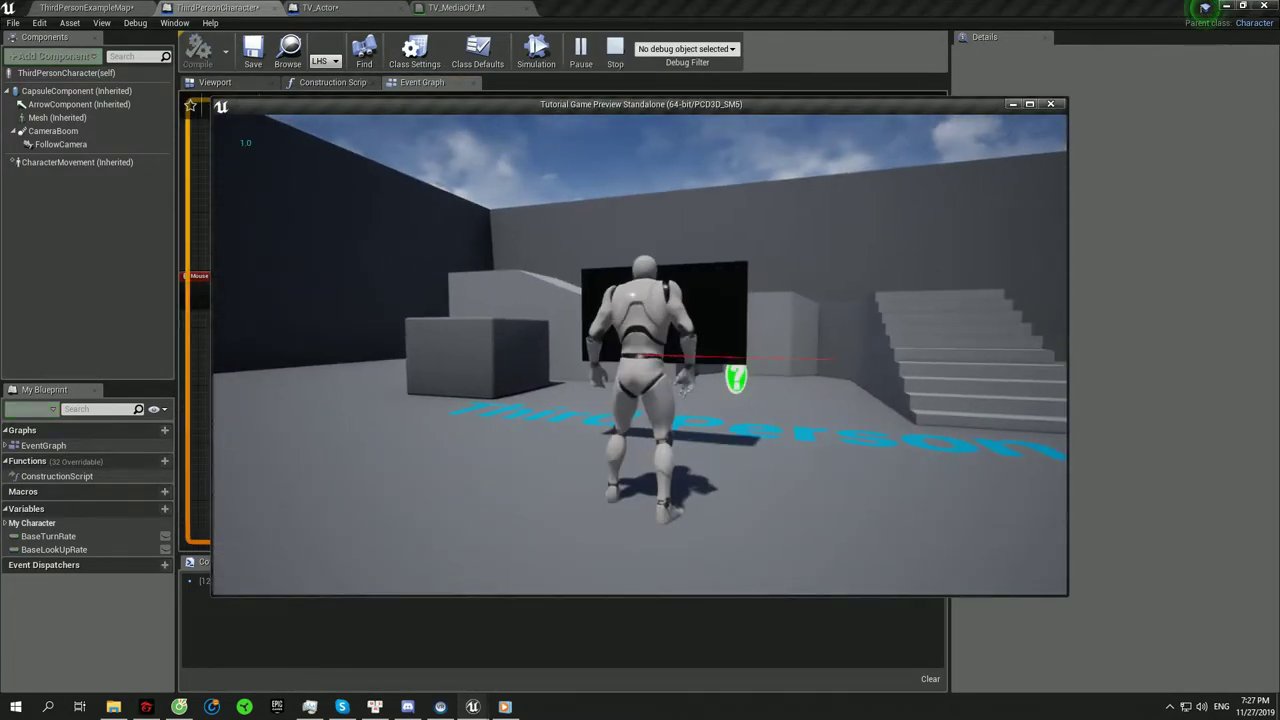
scroll(640, 350, "down", 1)
scroll(640, 350, "down", 5)
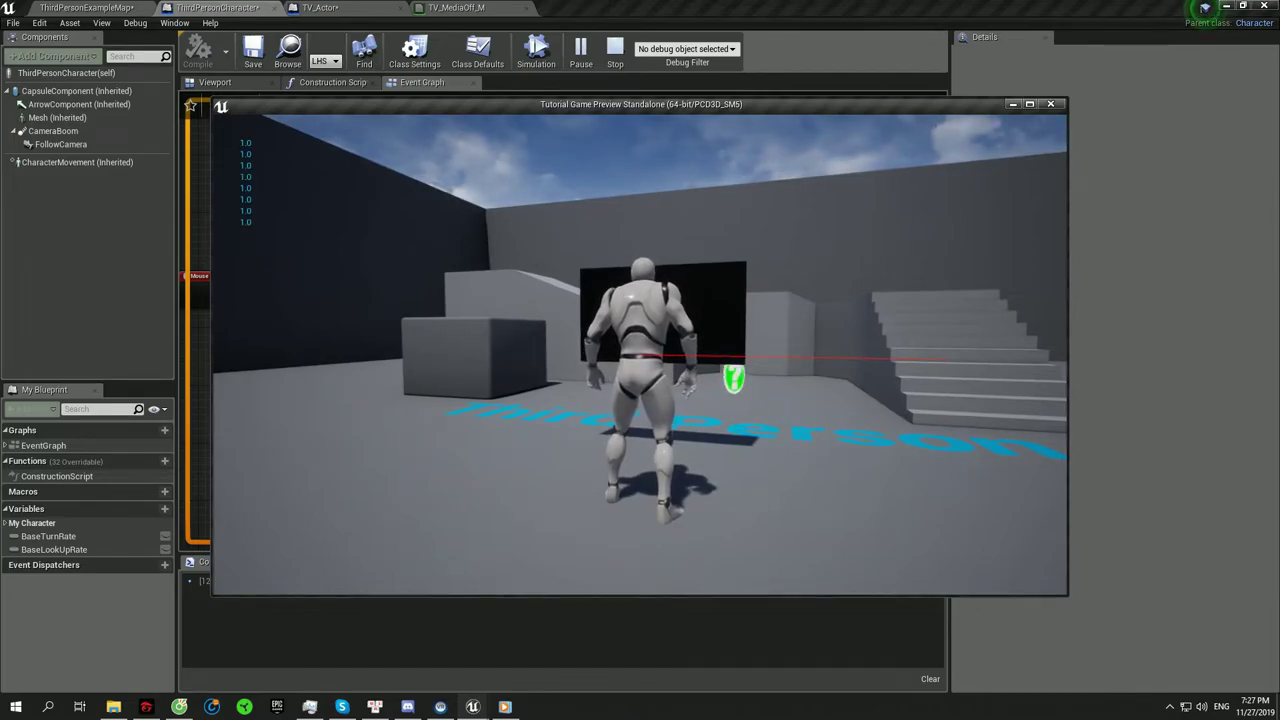
key("Escape")
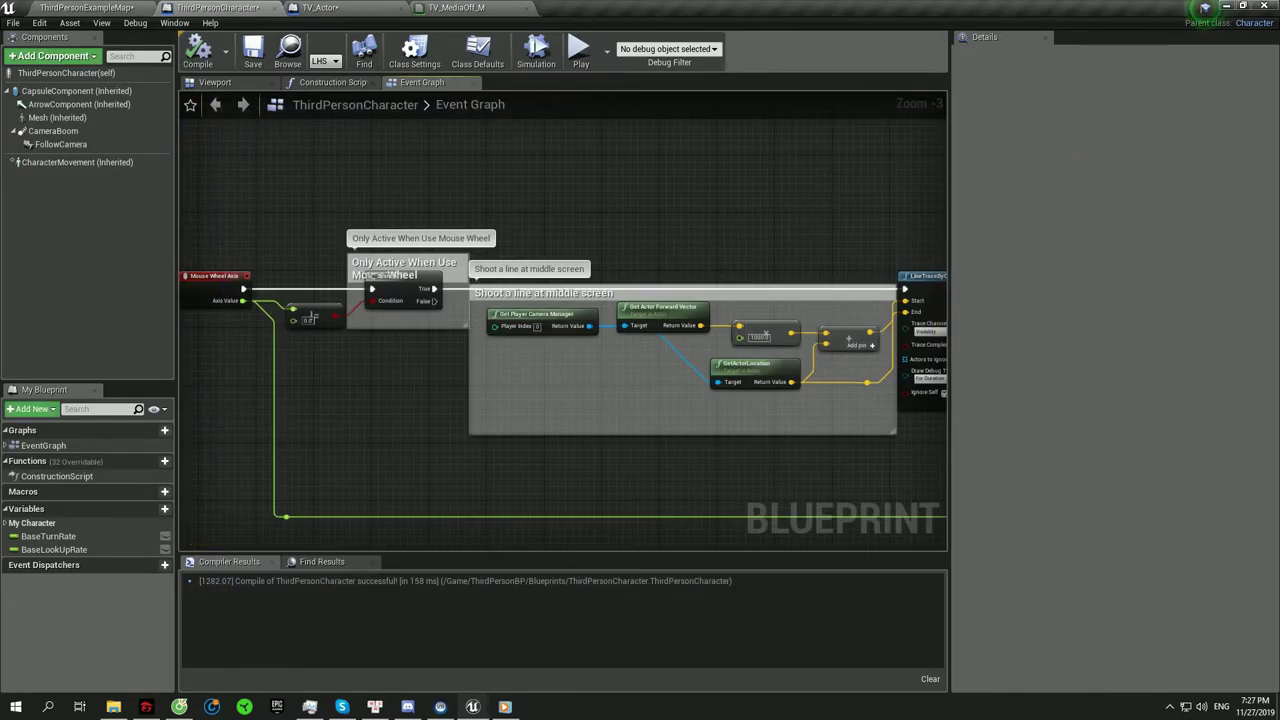
scroll(560, 330, "up", 3)
key("Delete")
left_click(445, 312)
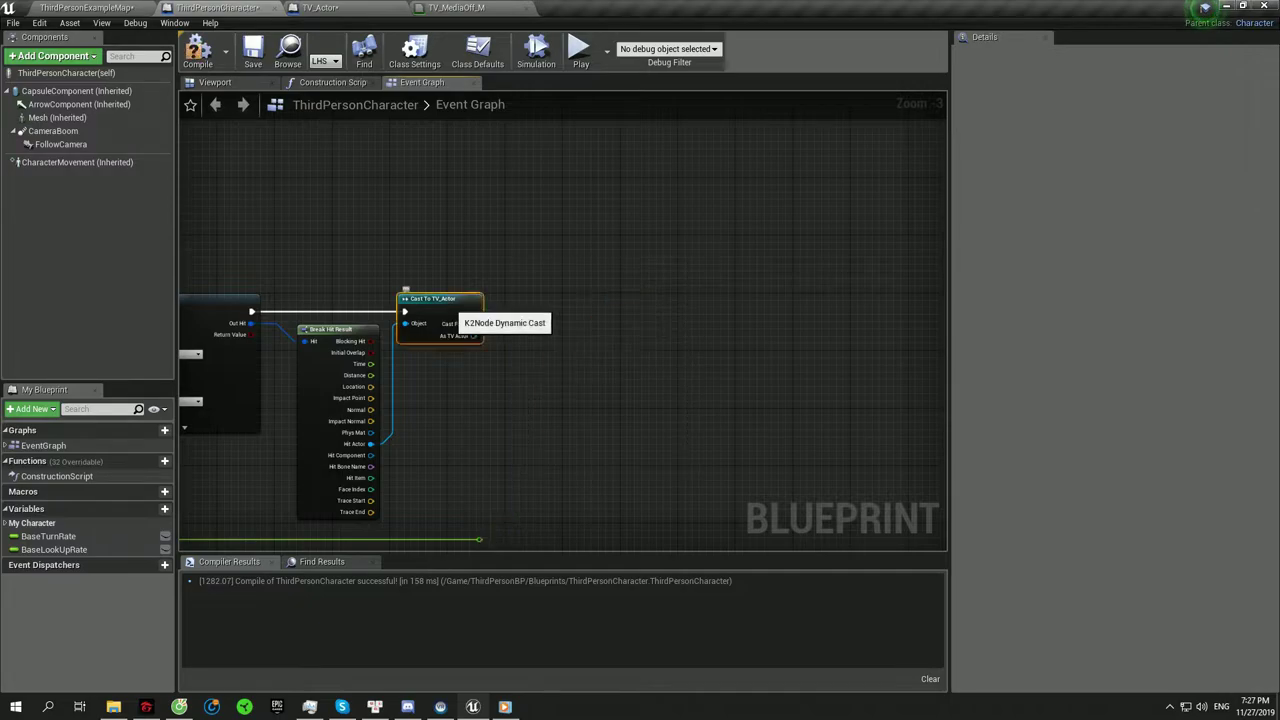
- Call Switch Video from the As TV Actor cast output and jump to its event in TV_Actor
left_click_drag(607, 333, 610, 334)
type("switch")
key("Return")
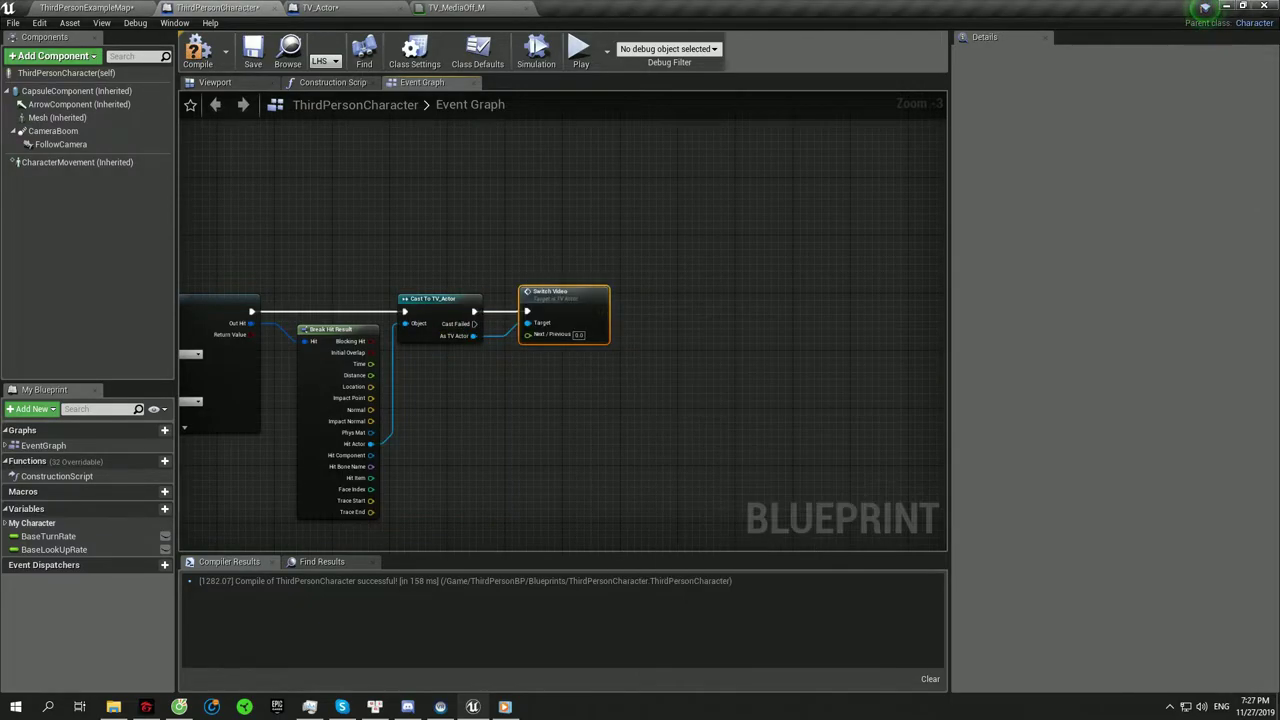
right_click_drag(527, 284, 715, 340)
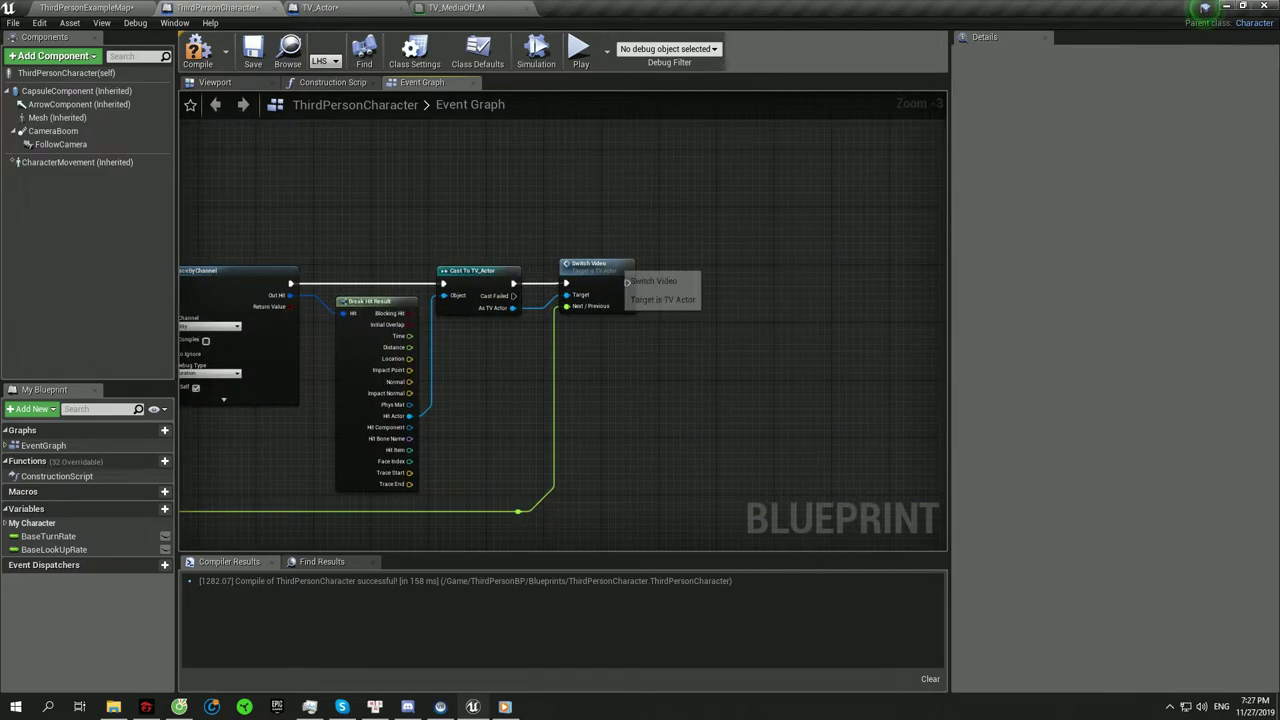
double_click(600, 283)
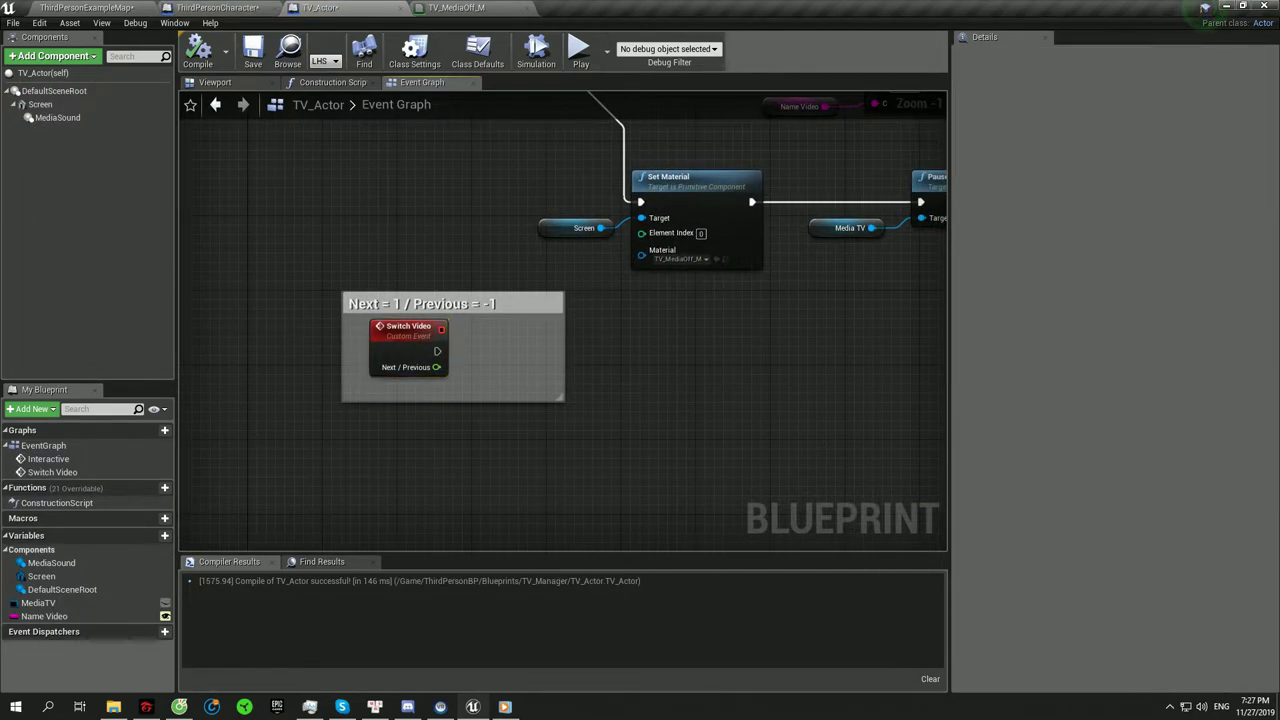
- Turn Name Video into a string array and add a Get node reading one element
left_click(50, 616)
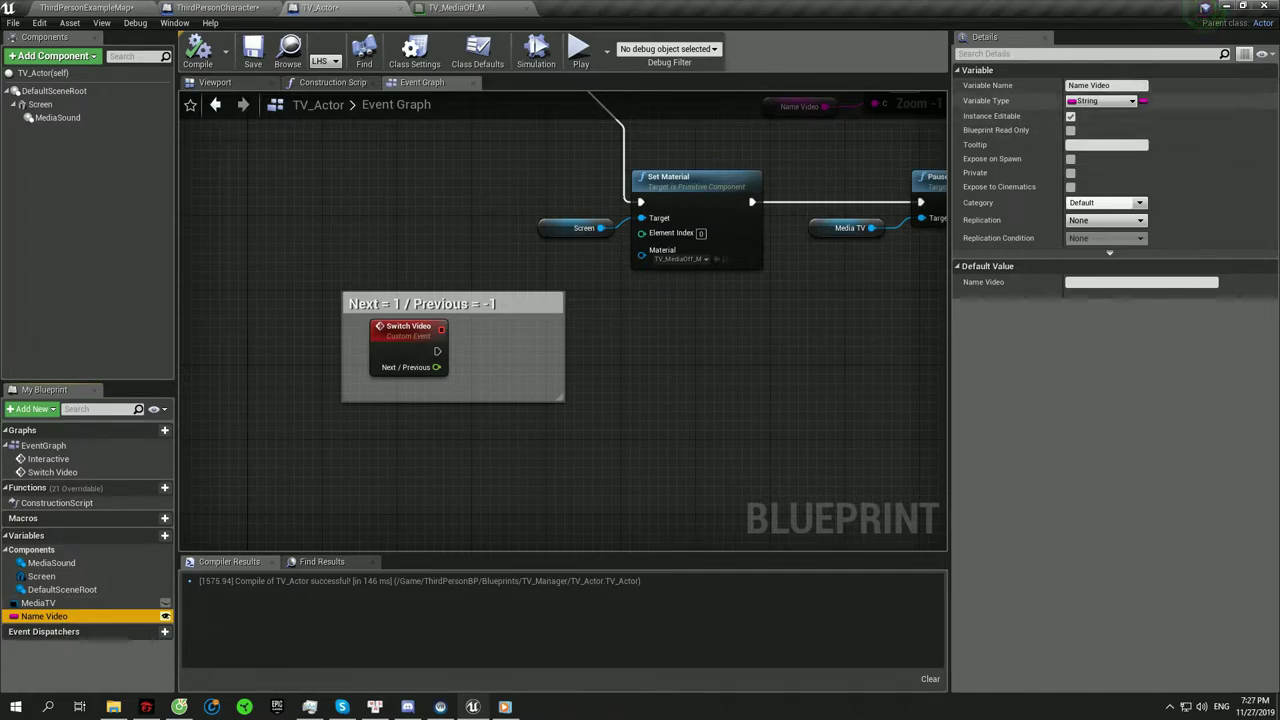
left_click(1142, 100)
left_click(664, 382)
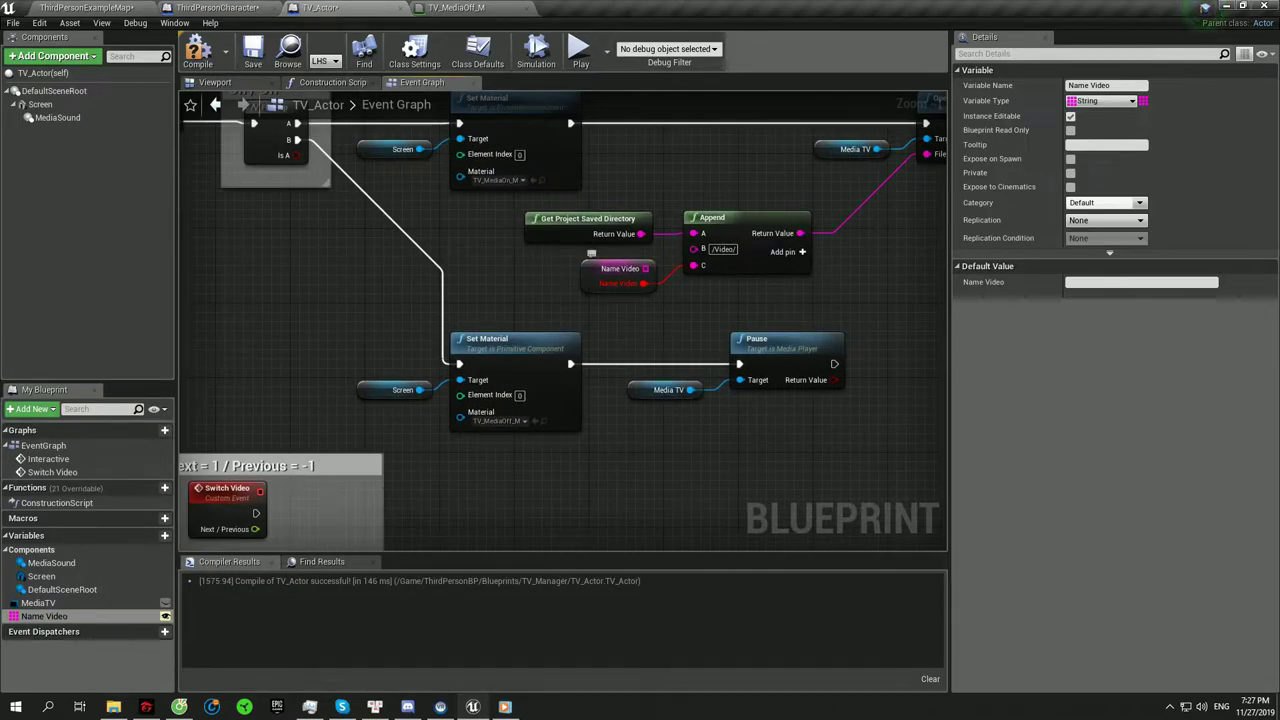
left_click_drag(645, 283, 658, 293)
type("get")
left_click(715, 367)
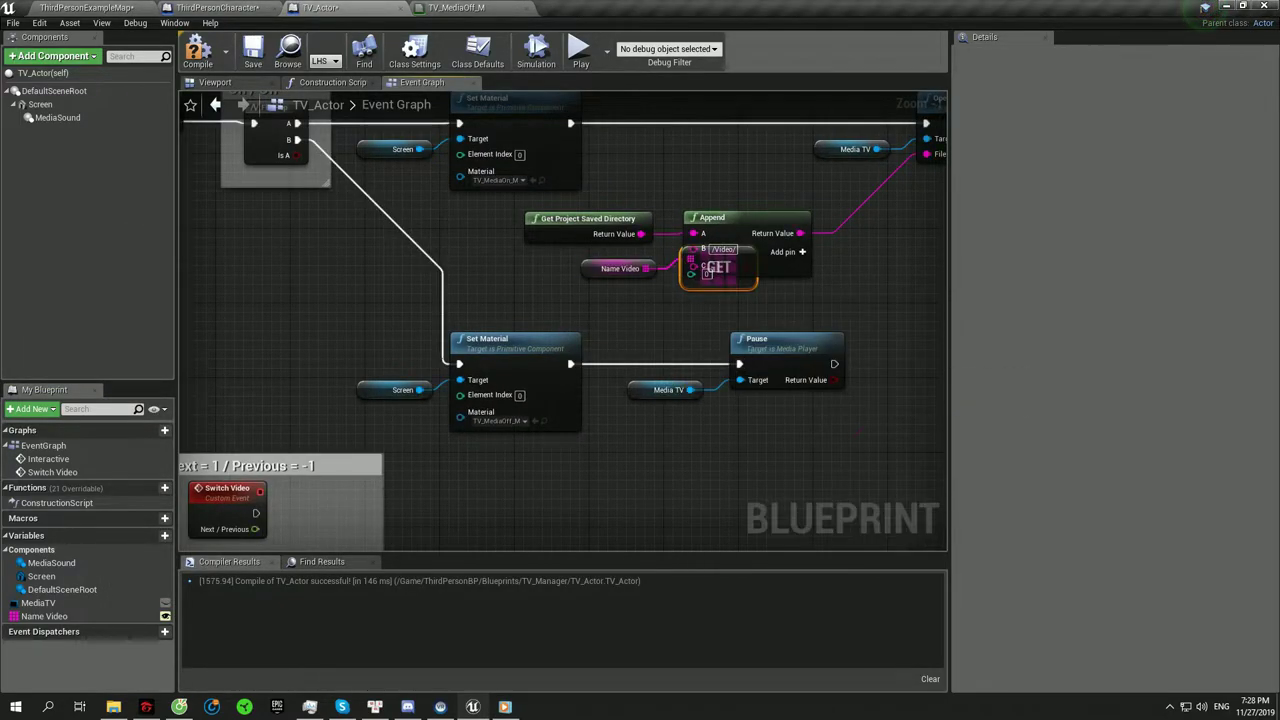
- Promote the Get index to a Channel Index variable and set it after Switch Video
scroll(608, 368, "down", 1)
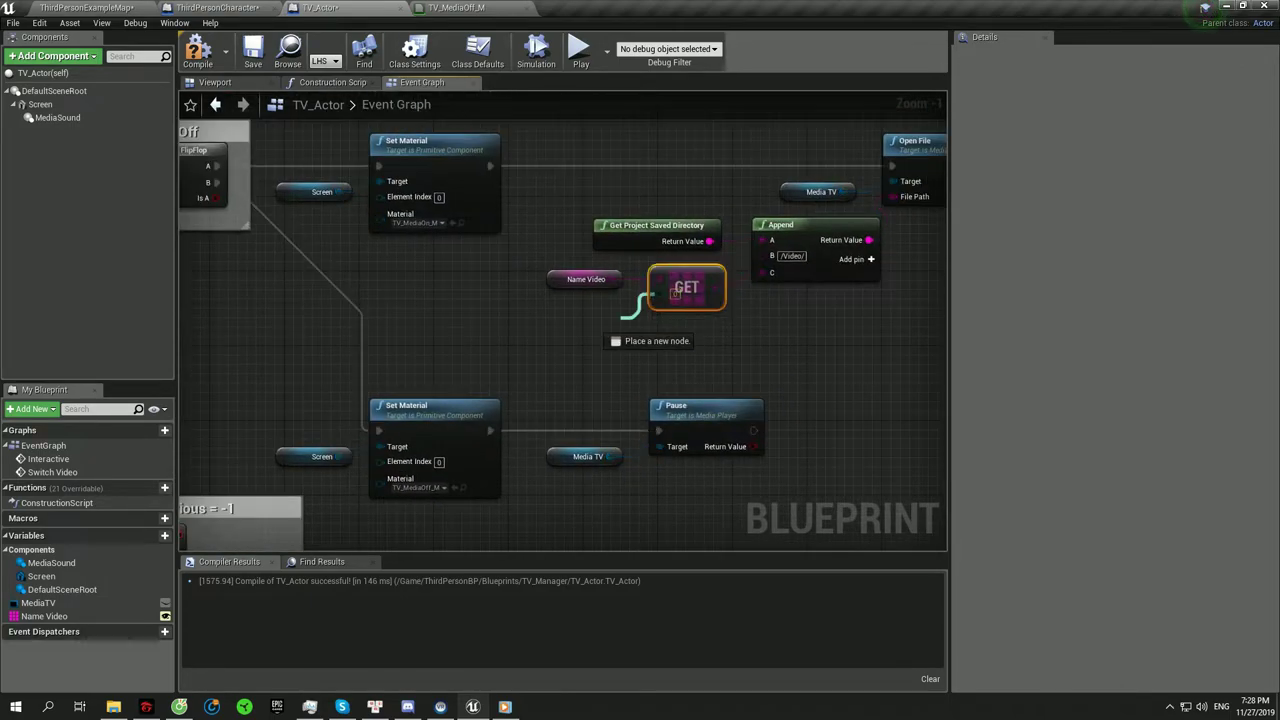
left_click_drag(660, 293, 612, 322)
left_click(640, 357)
type("Channel Inde")
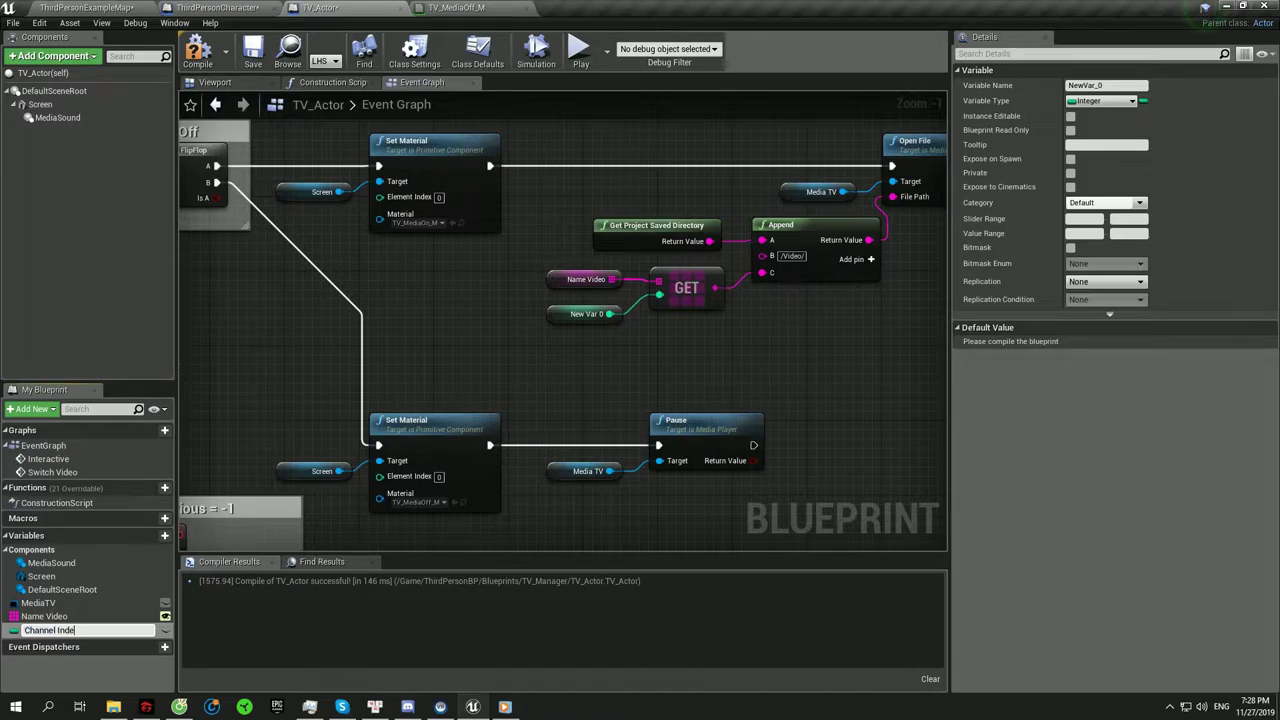
type("x")
key("Return")
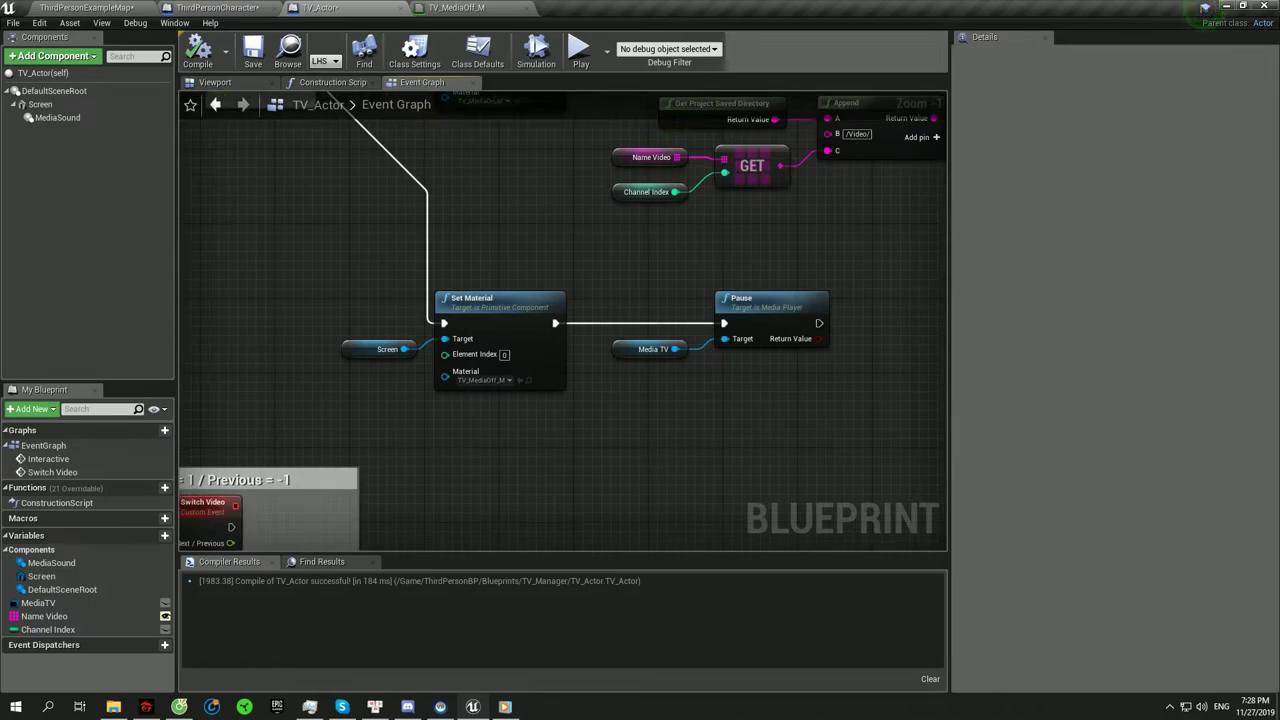
left_click(48, 629)
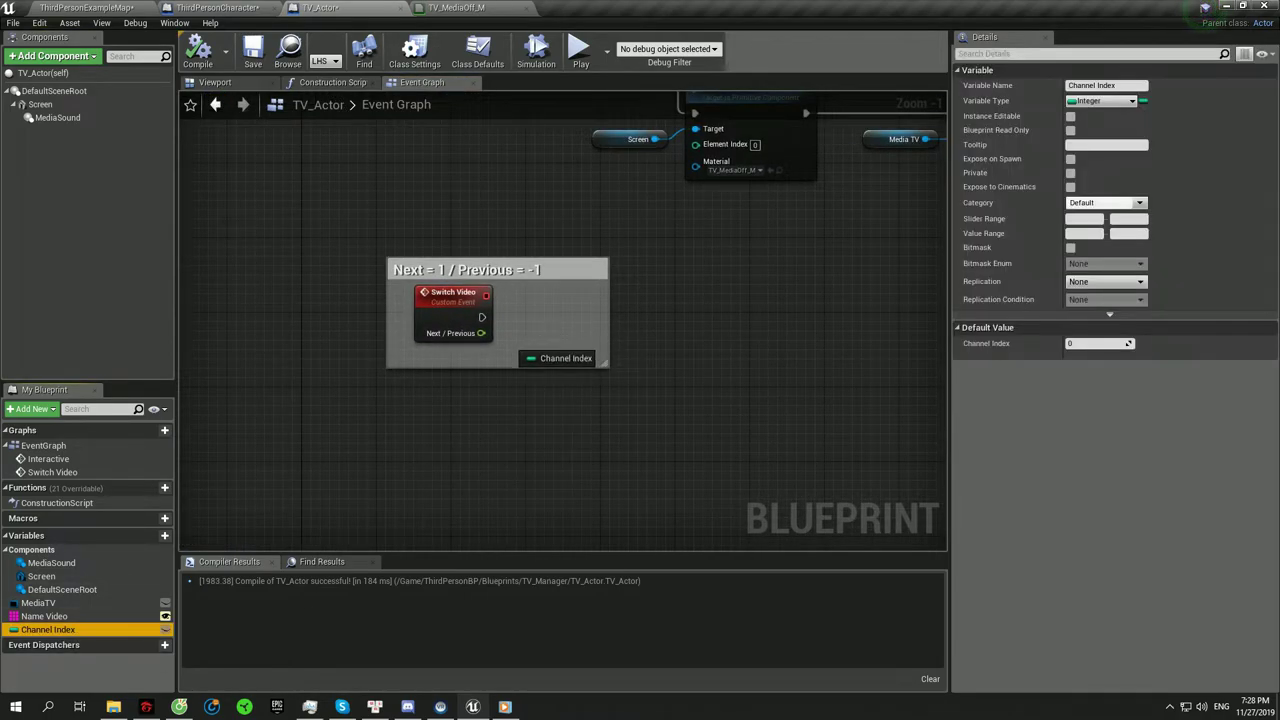
left_click_drag(553, 366, 586, 372, "alt")
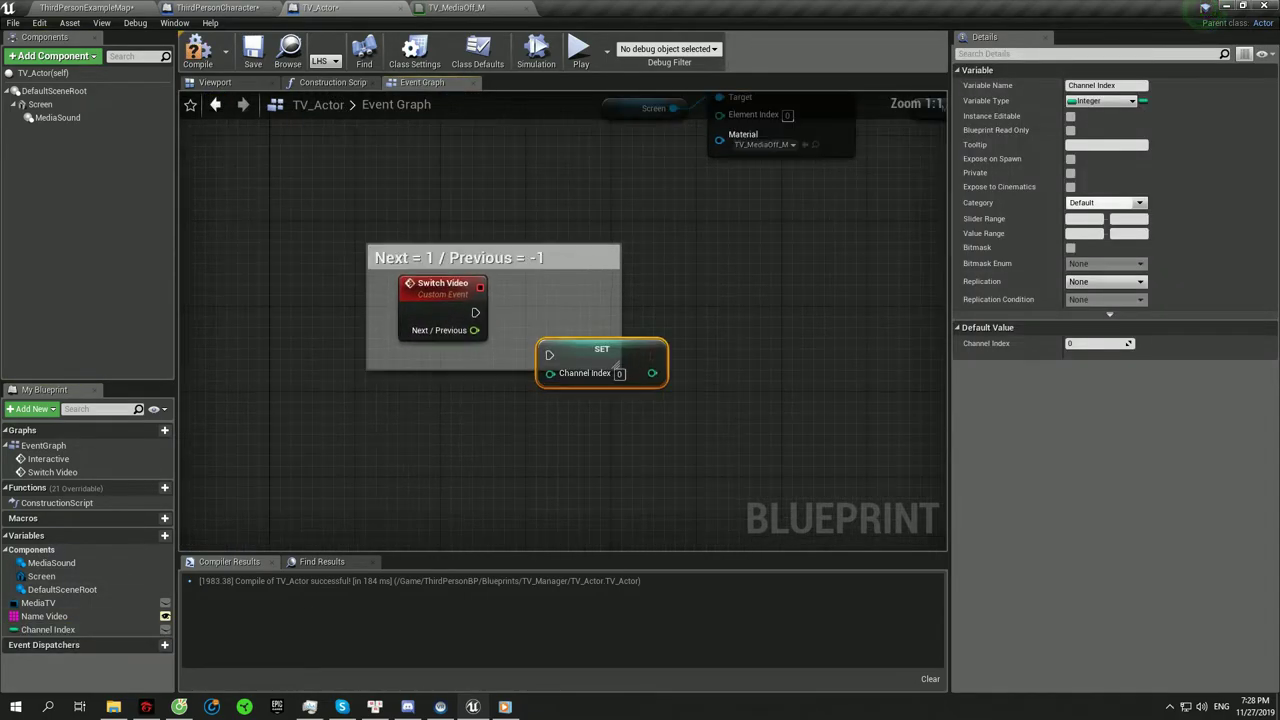
scroll(600, 340, "up", 2)
left_click_drag(578, 321, 668, 323)
- Add Channel Index to Next/Previous with a float addition node inside the comment box
left_click_drag(48, 629, 407, 454, "ctrl")
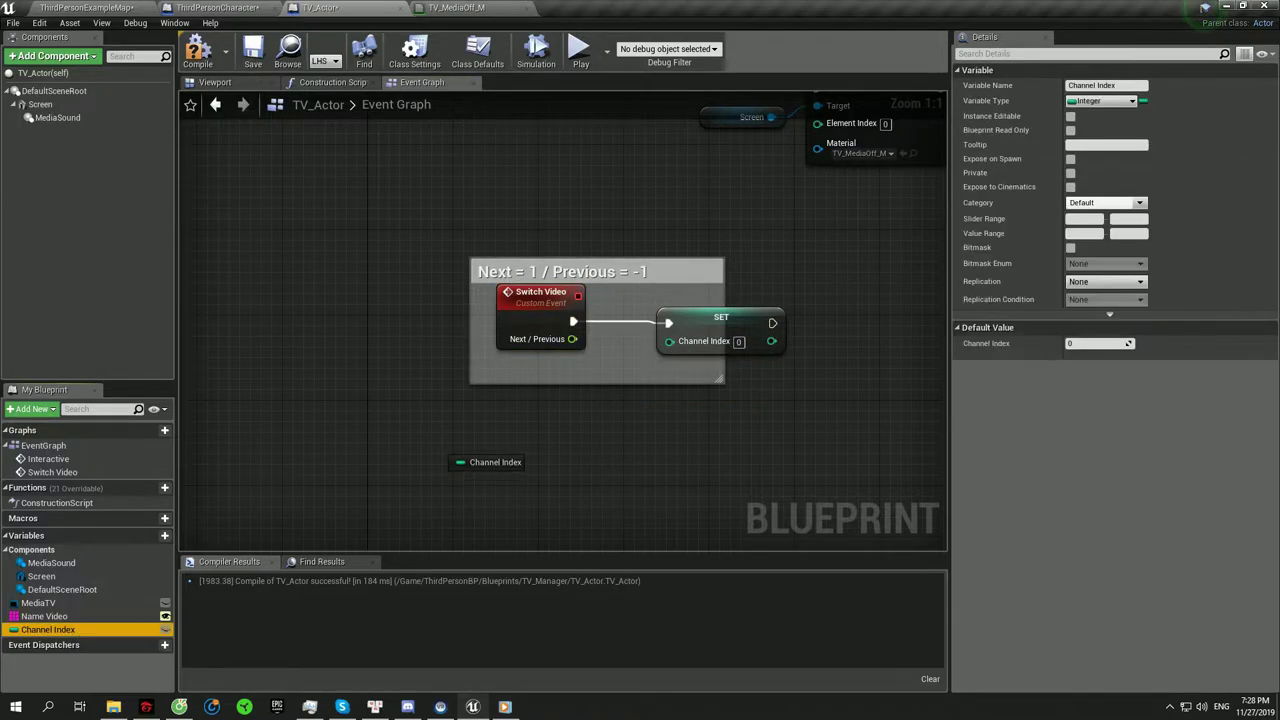
left_click_drag(572, 339, 607, 418)
type("+")
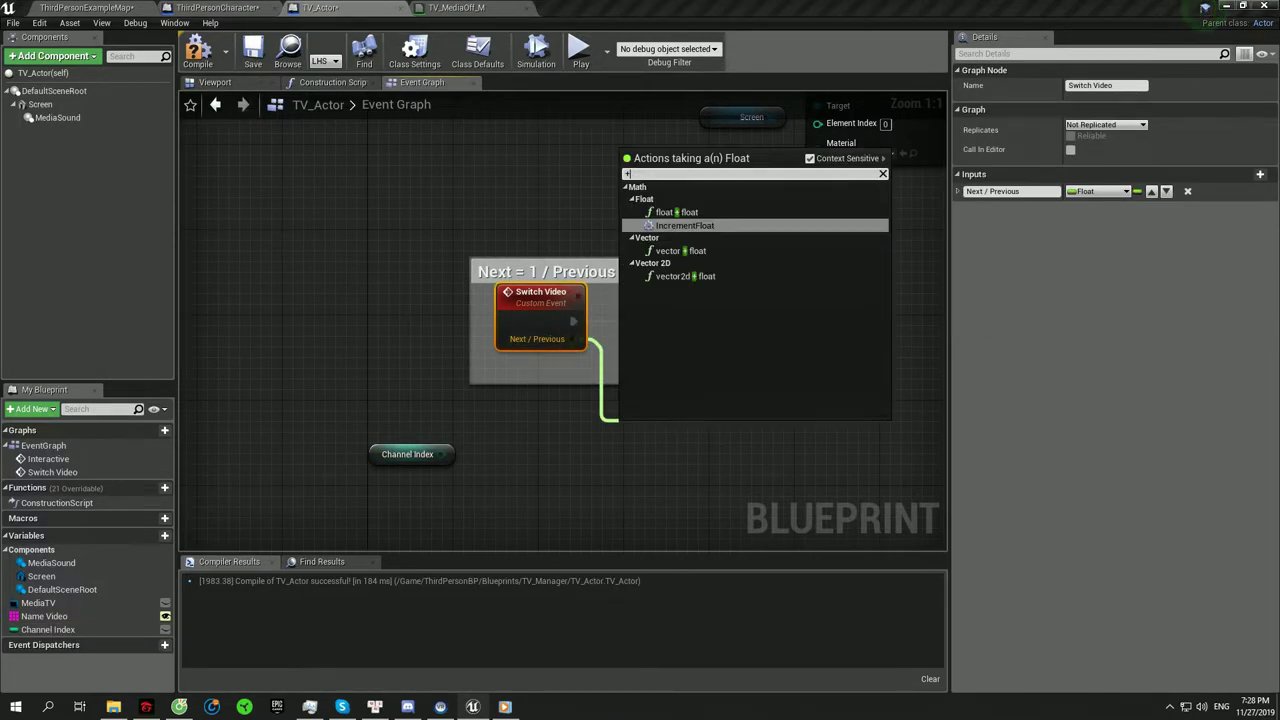
left_click(677, 212)
left_click_drag(452, 454, 500, 490)
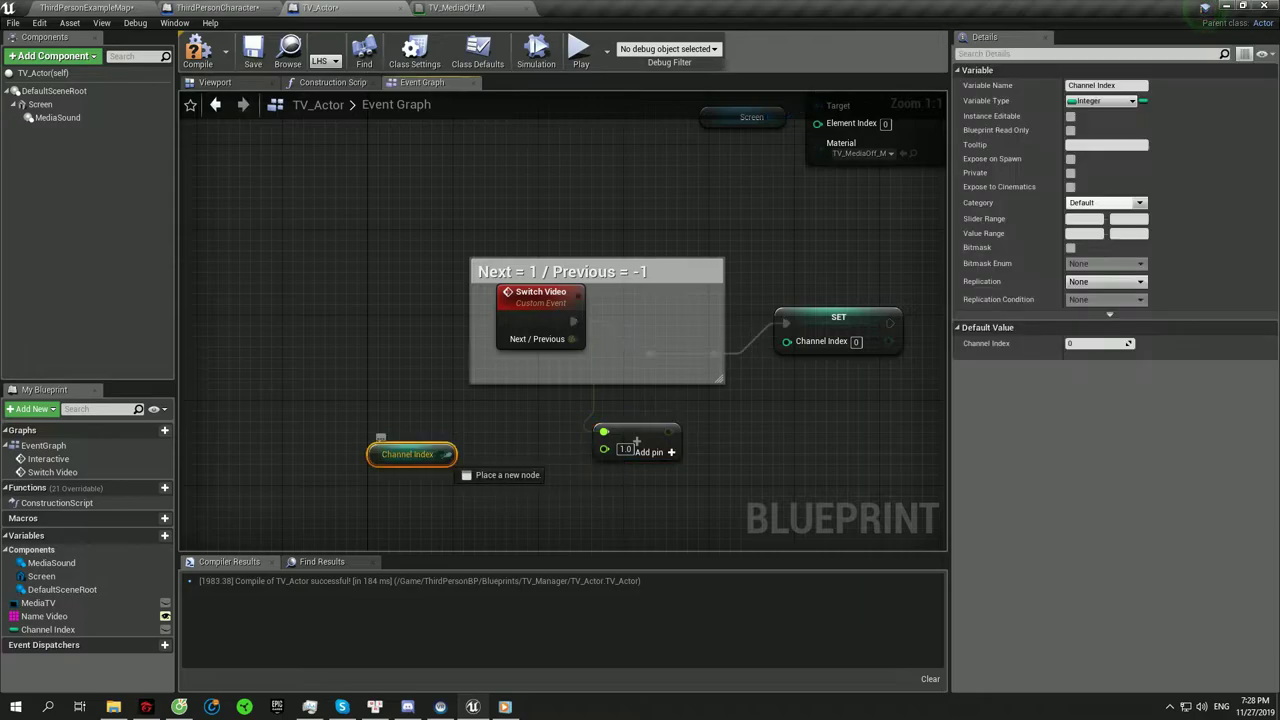
left_click(500, 495)
mouse_move(452, 454)
left_mouse_down()
mouse_move(600, 443)
mouse_move(371, 354)
left_mouse_up()
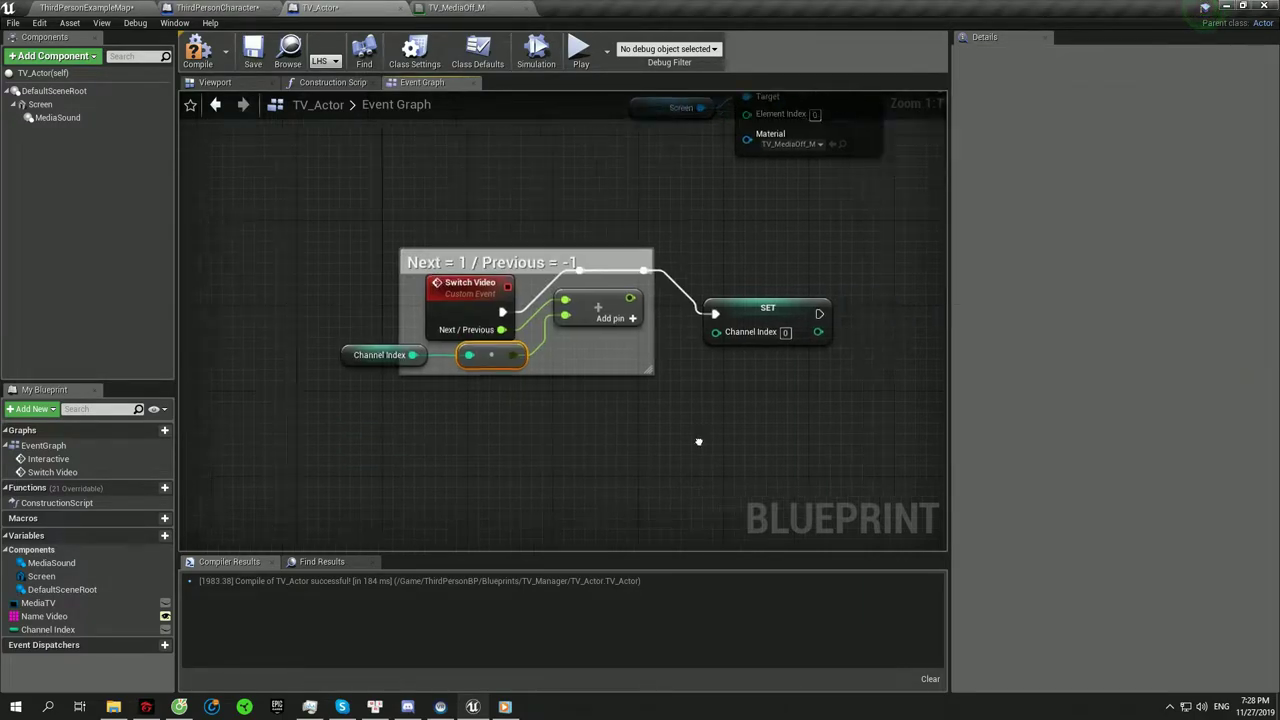
right_click_drag(697, 440, 522, 405)
- Clamp the sum with Clamp (float), using Name Video's Last Index as the maximum
left_click_drag(455, 265, 533, 358)
type("clamp")
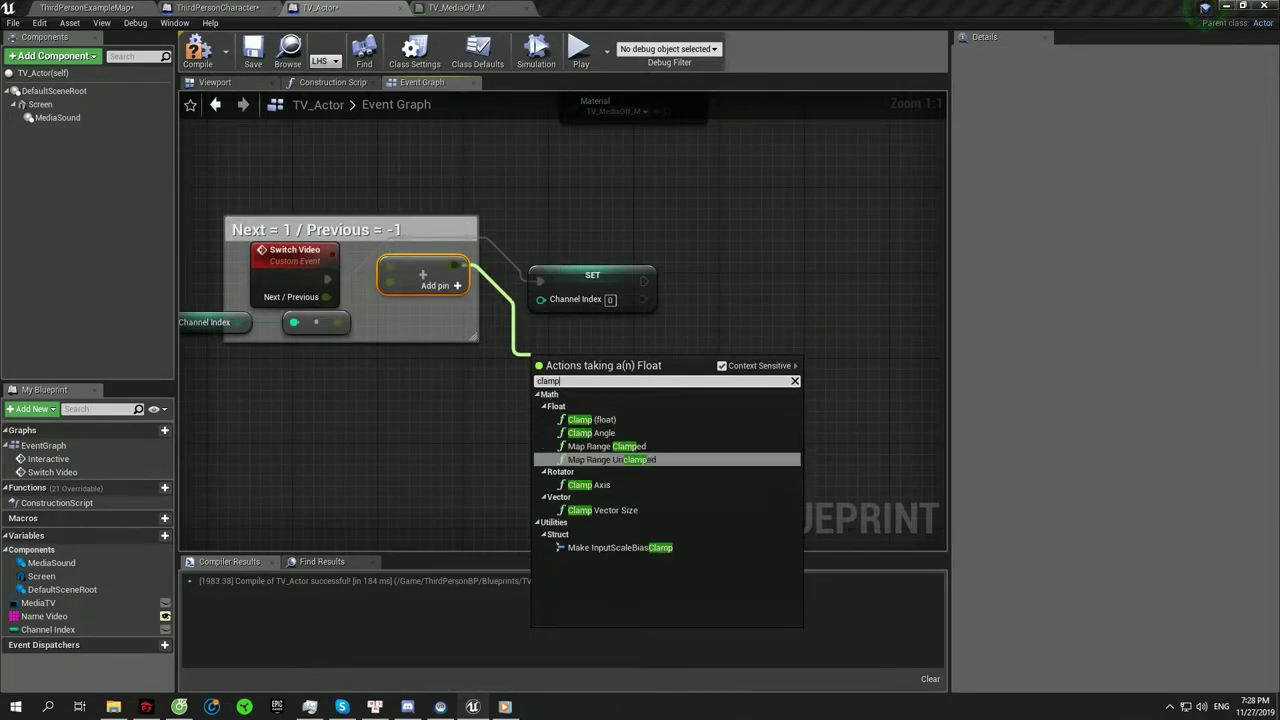
key("Up")
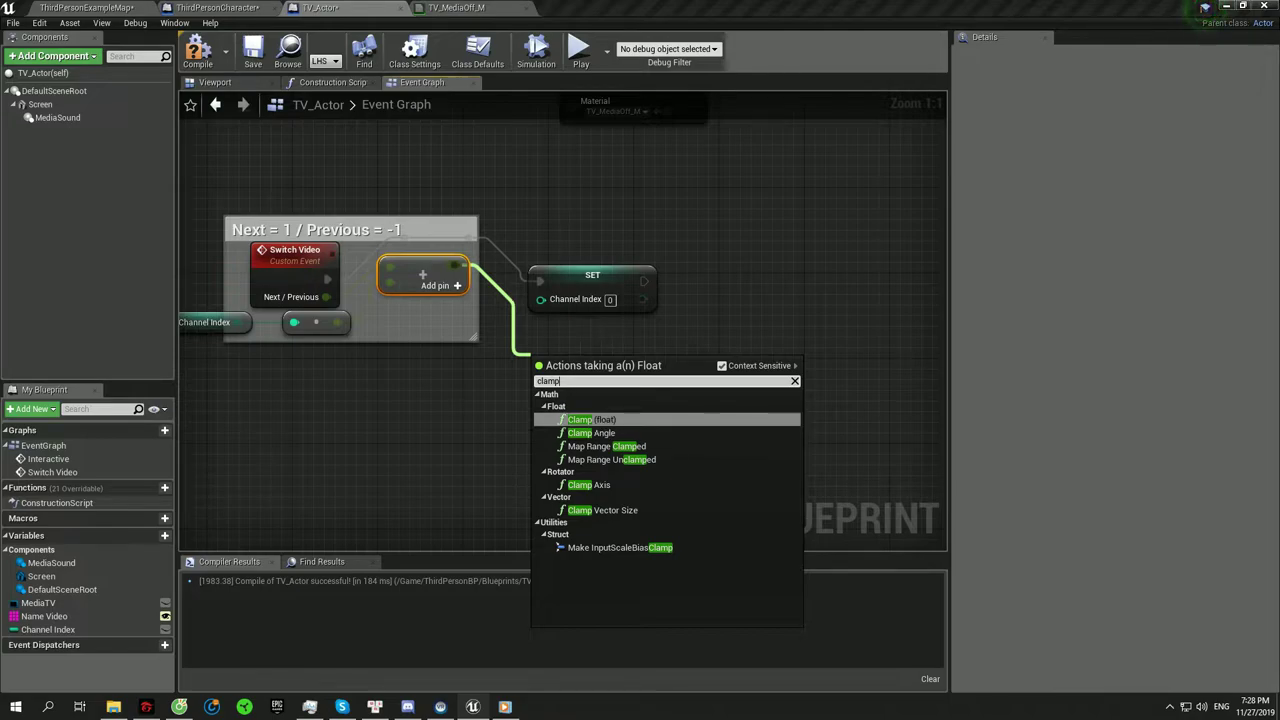
key("Return")
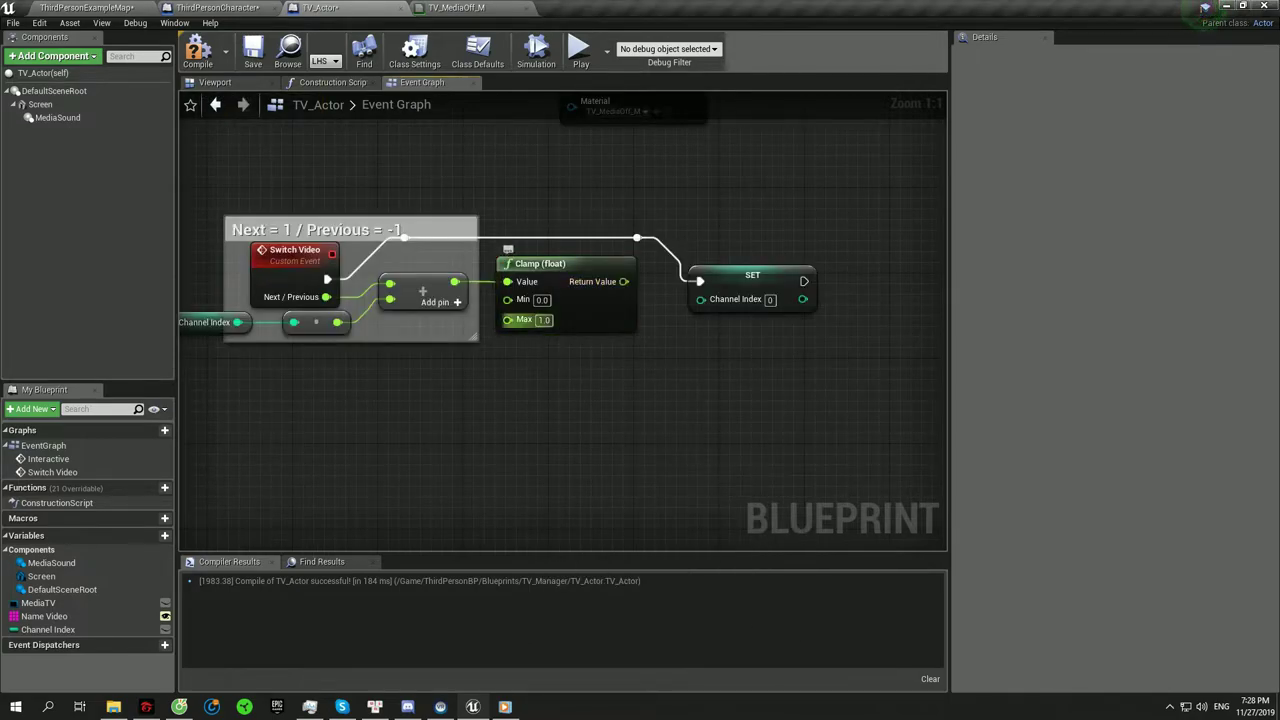
left_click(44, 616)
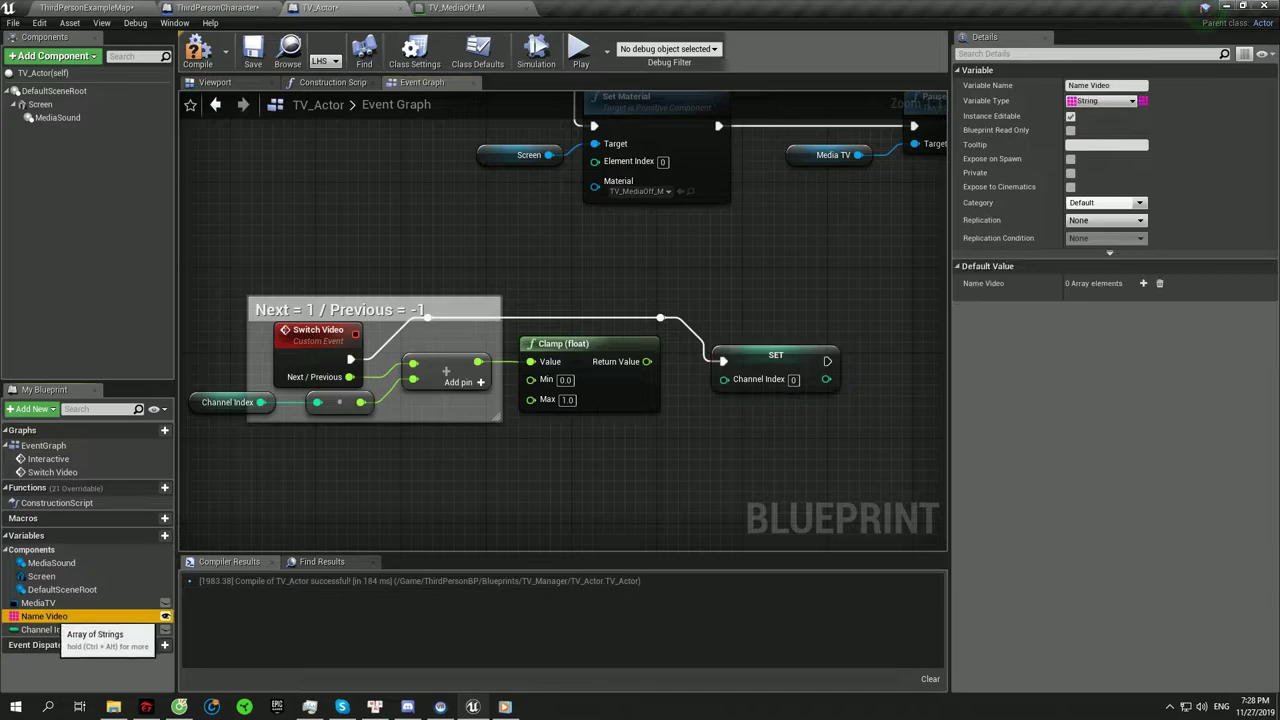
mouse_move(44, 616)
left_mouse_down()
mouse_move(492, 529)
mouse_move(477, 492)
mouse_move(594, 488)
left_mouse_up()
type("get last")
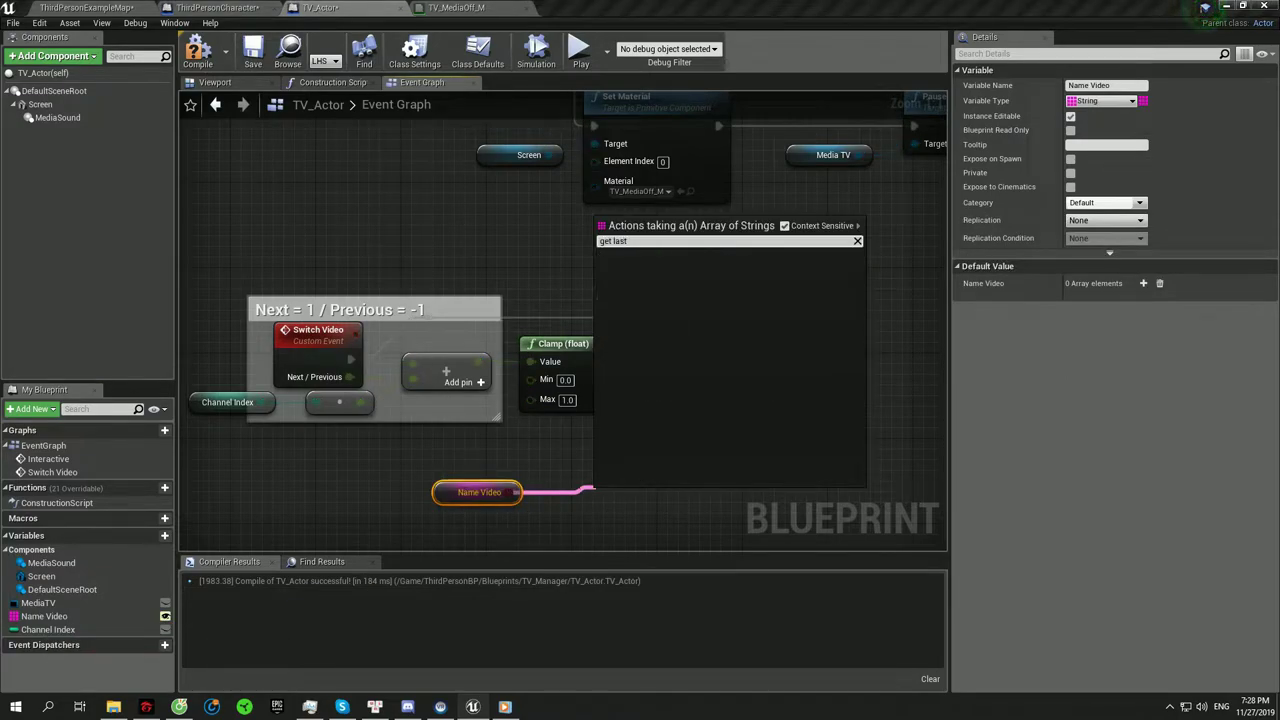
key("Return")
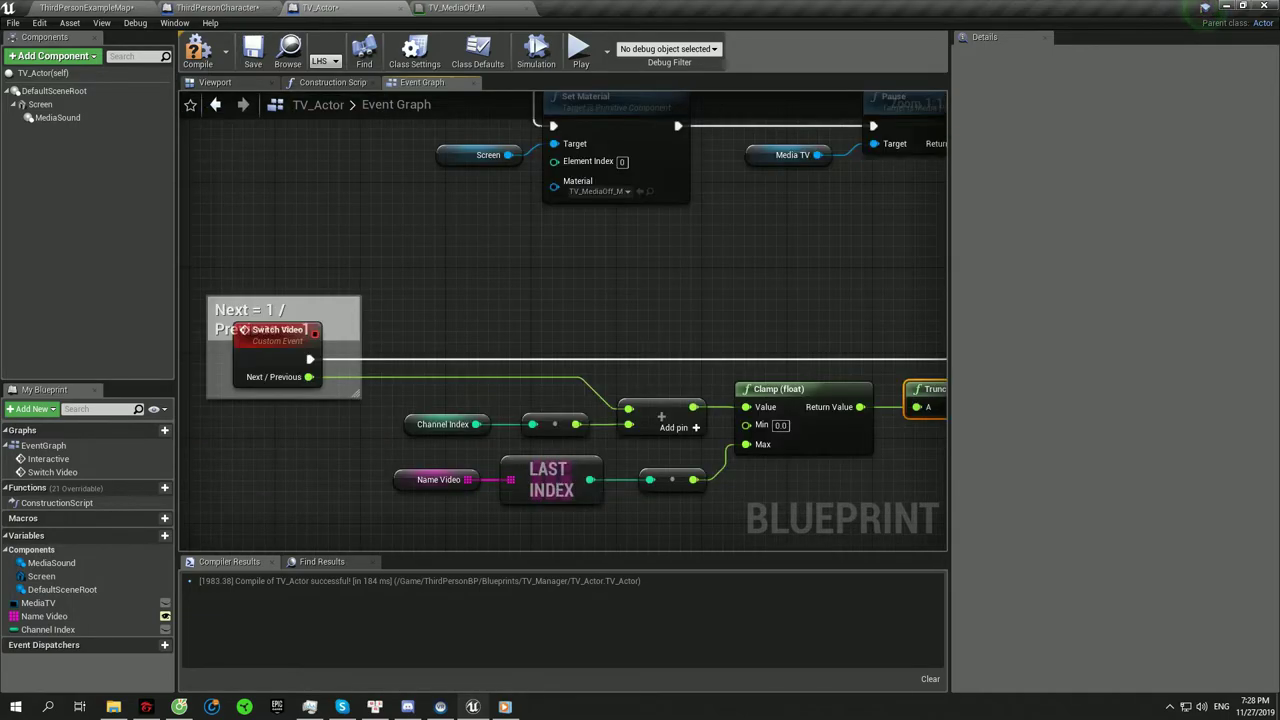
- Wrap the addition, clamp and last-index nodes in a comment about limiting channel switching
scroll(560, 320, "down", 1)
left_click_drag(346, 288, 815, 488)
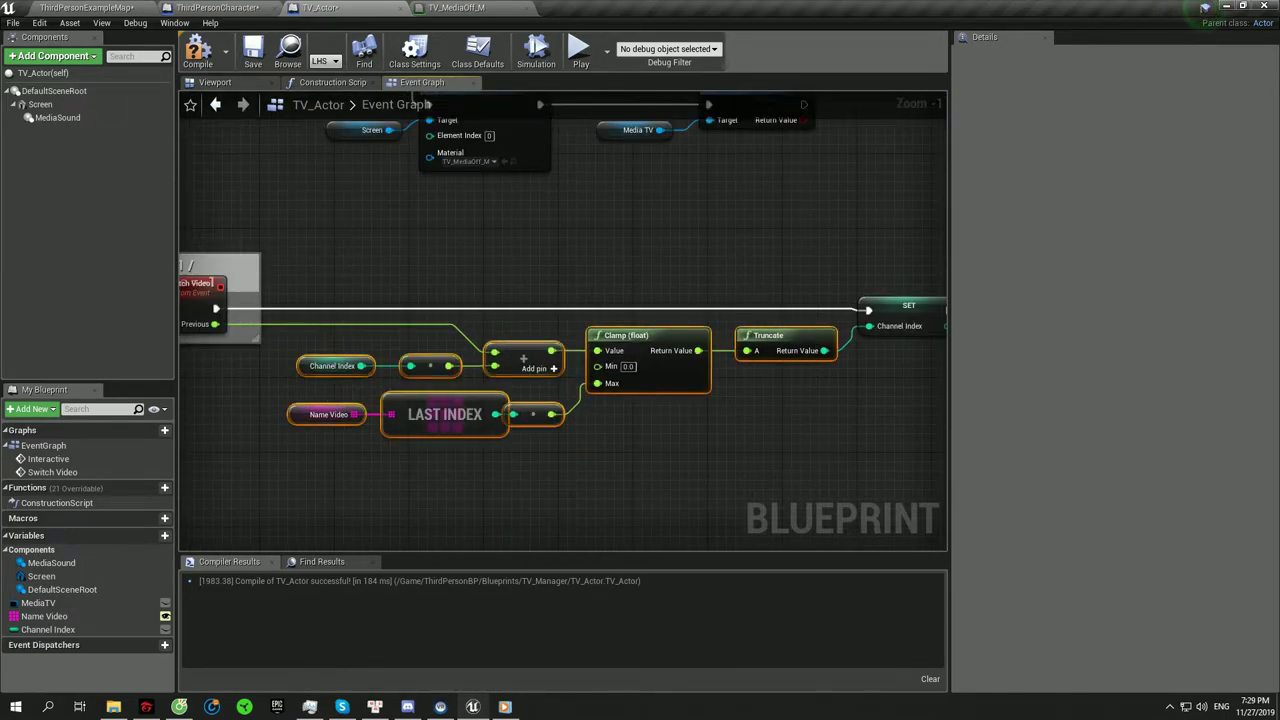
key("c")
type("Only allow switch in limit you had")
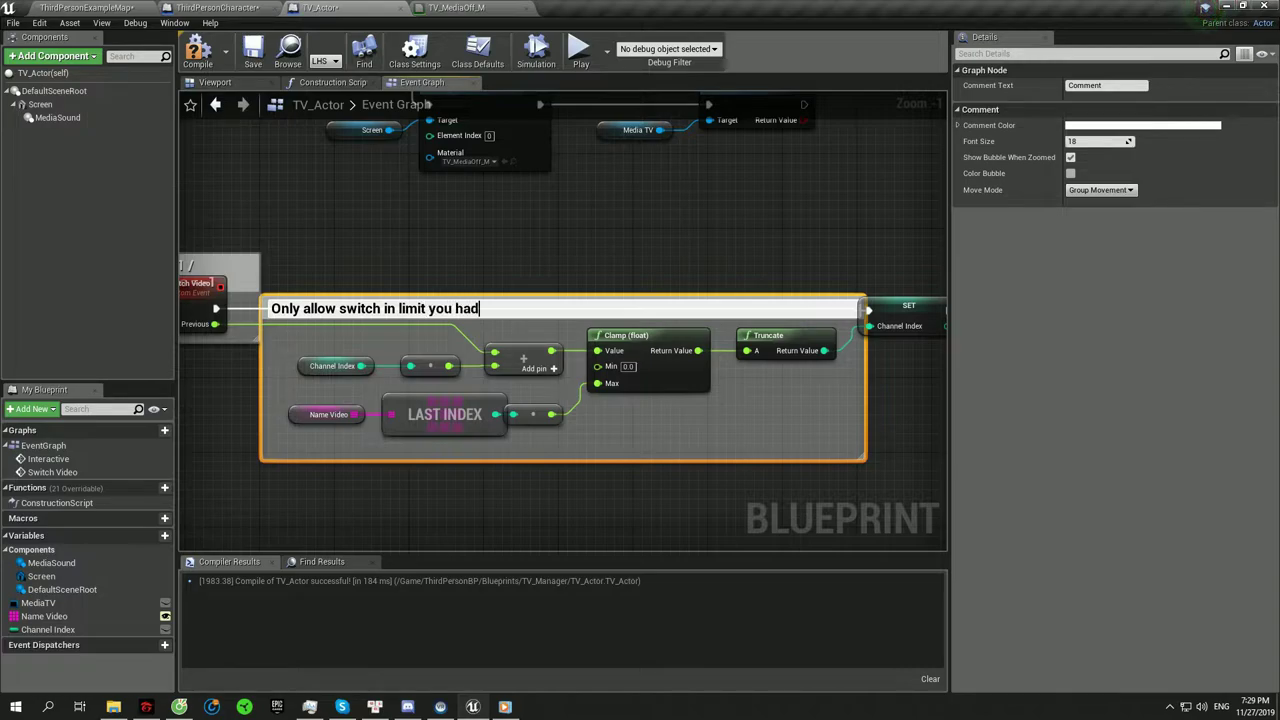
key("Return")
right_click_drag(600, 230, 569, 274)
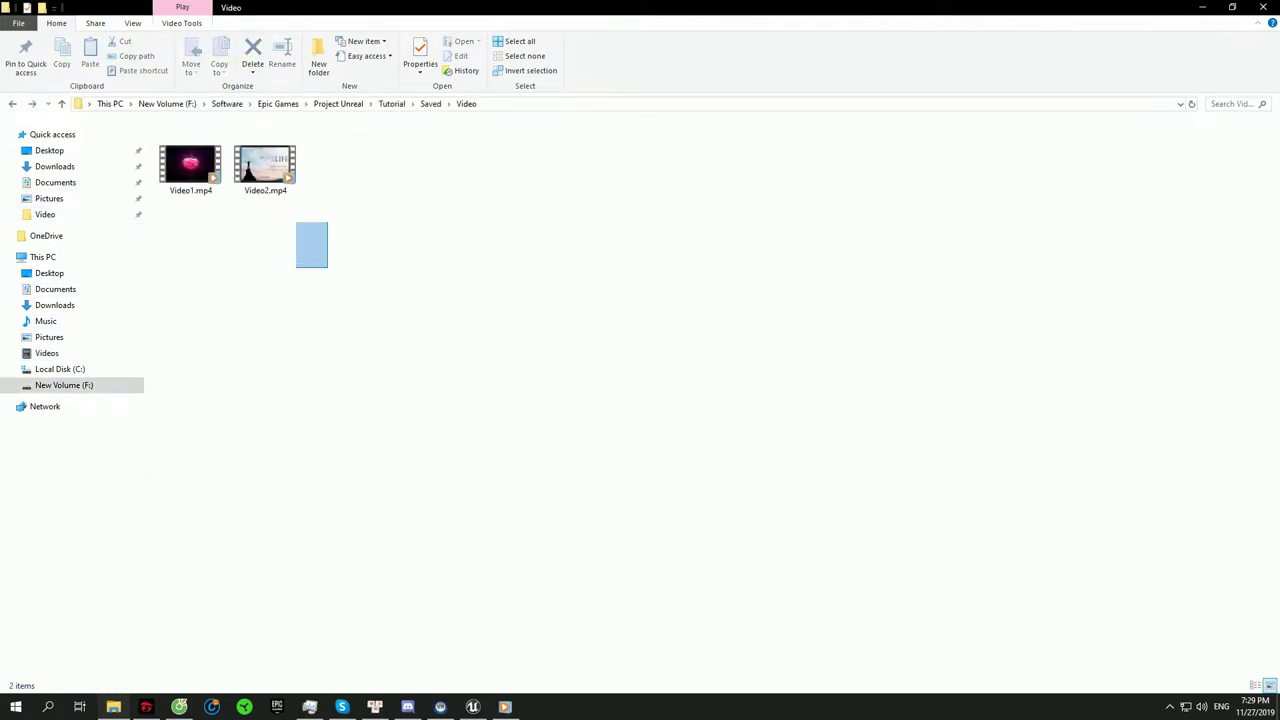
- Check the names of the two video files in the Saved Video folder
left_click_drag(296, 222, 175, 150)
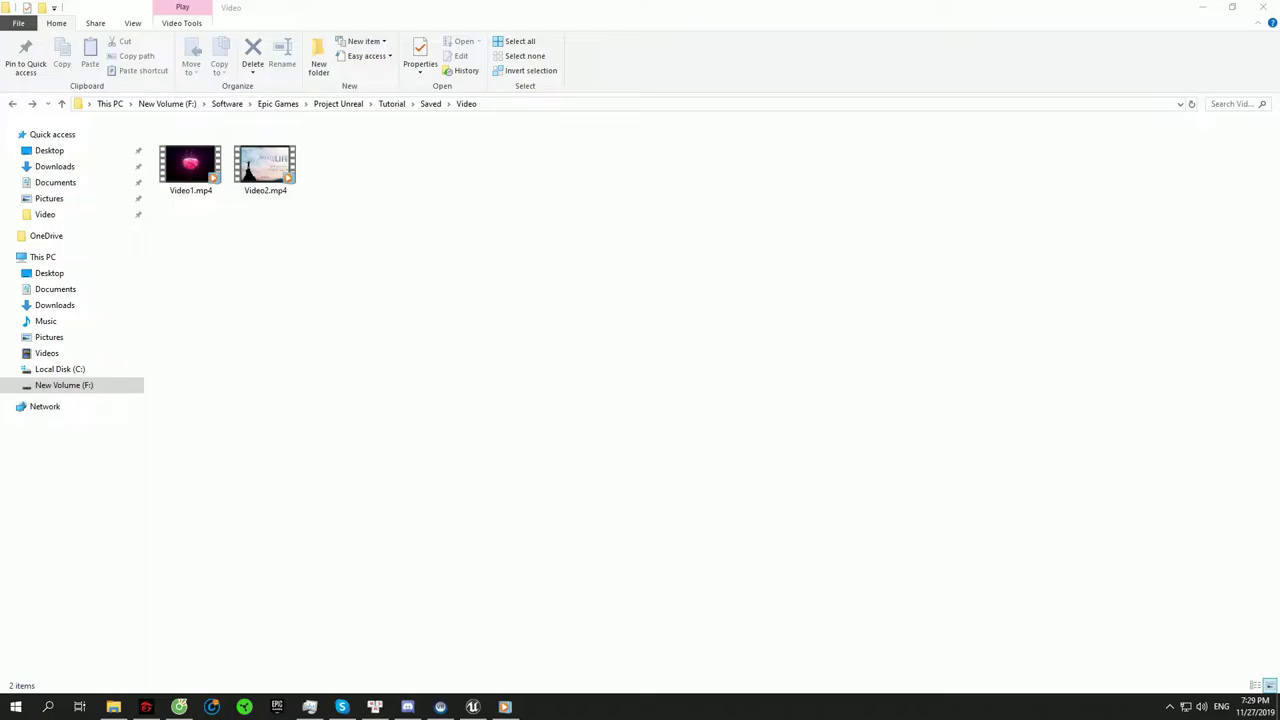
left_click(190, 165)
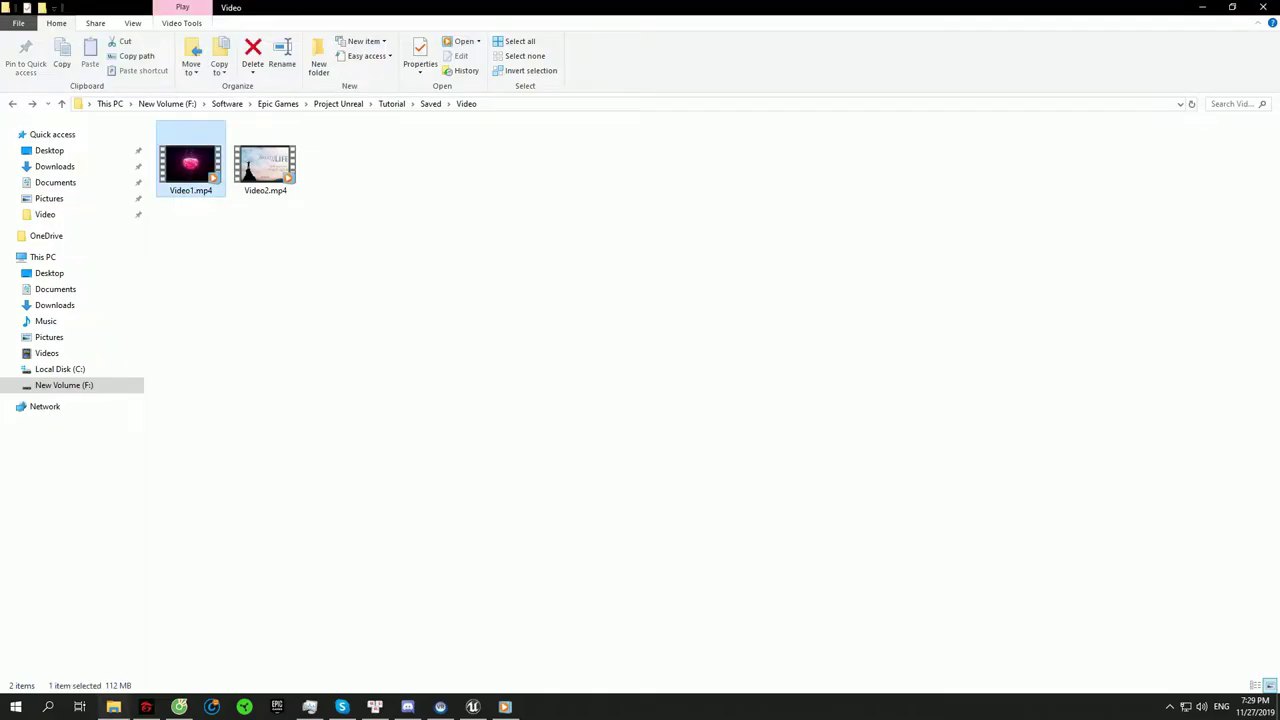
key("alt+Tab")
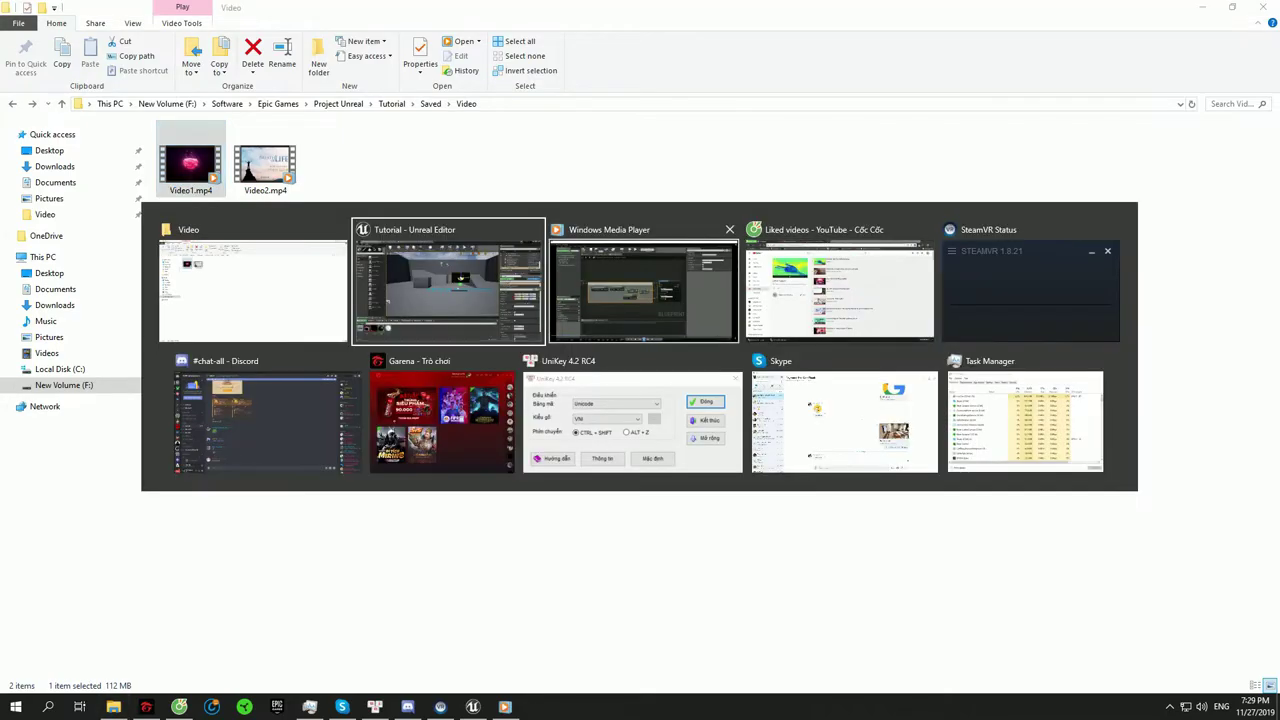
- Fill the TV's Name Video array with Video1.mp4 and Video2.mp4
left_click(1169, 435)
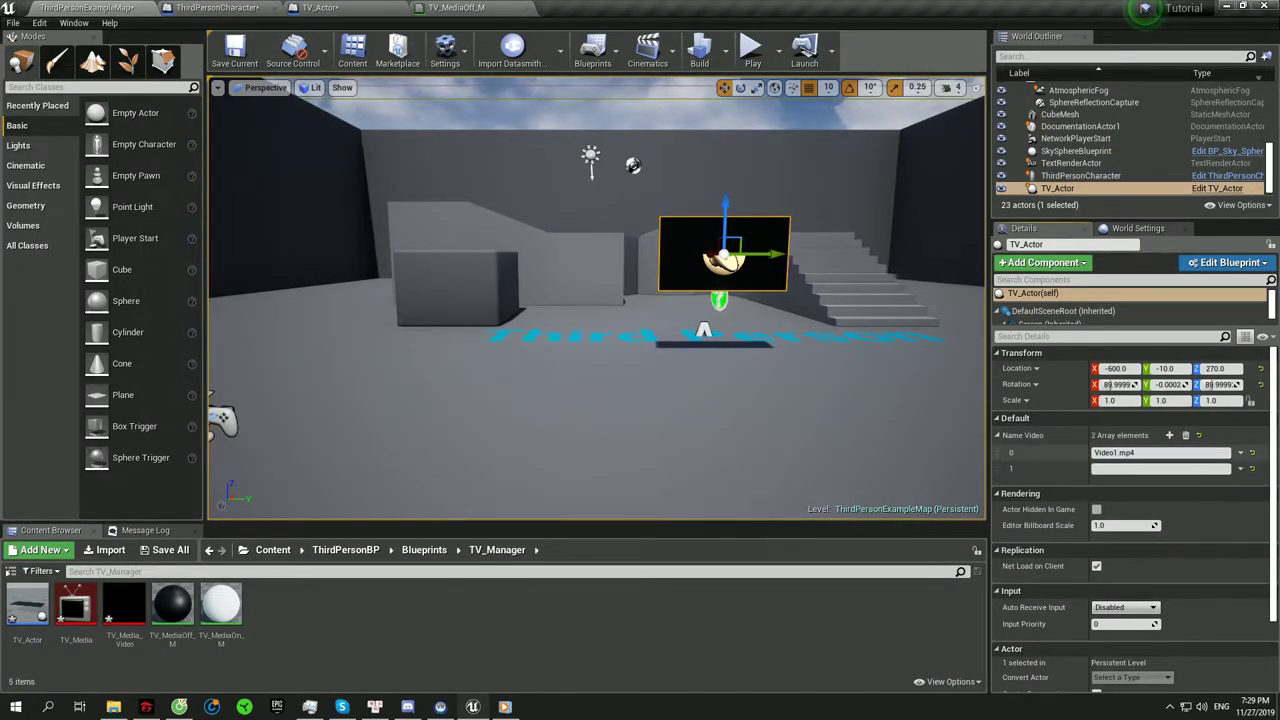
left_click(1133, 468)
type("Video1.mp4")
left_click(1117, 468)
key("BackSpace")
type("2")
key("Return")
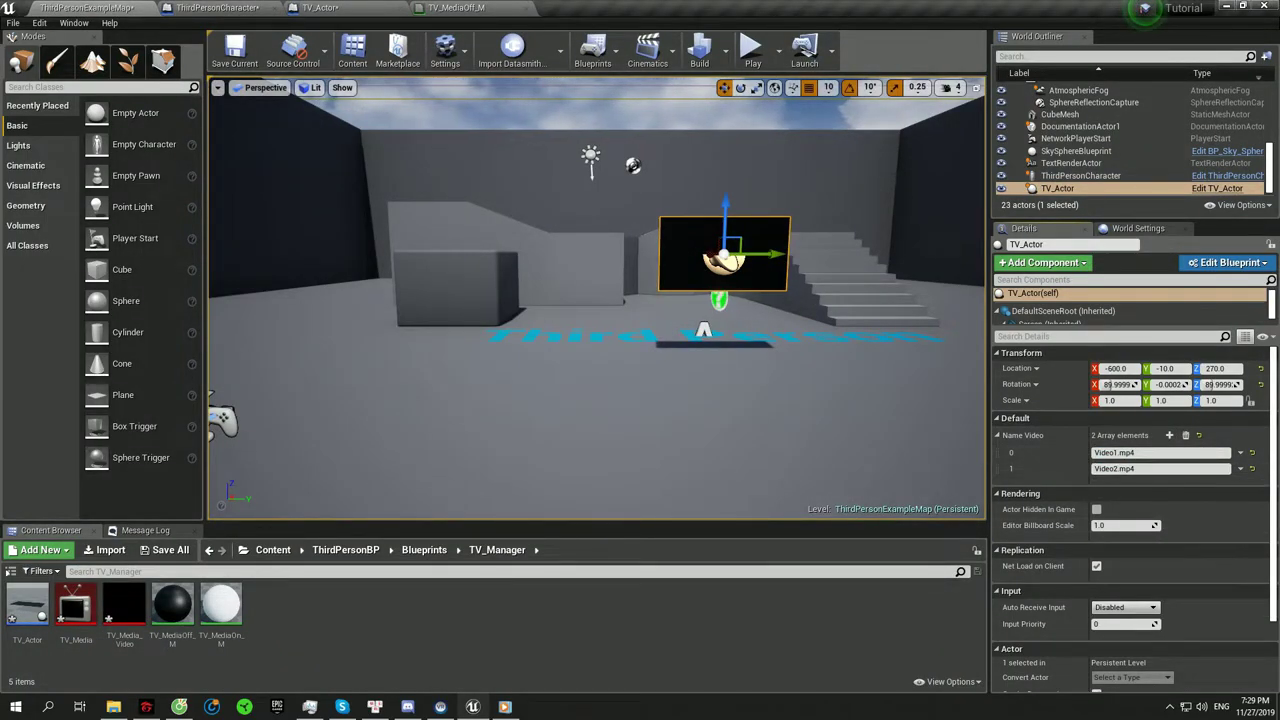
- Save all modified assets
key("ctrl+shift+s")
key("Return")
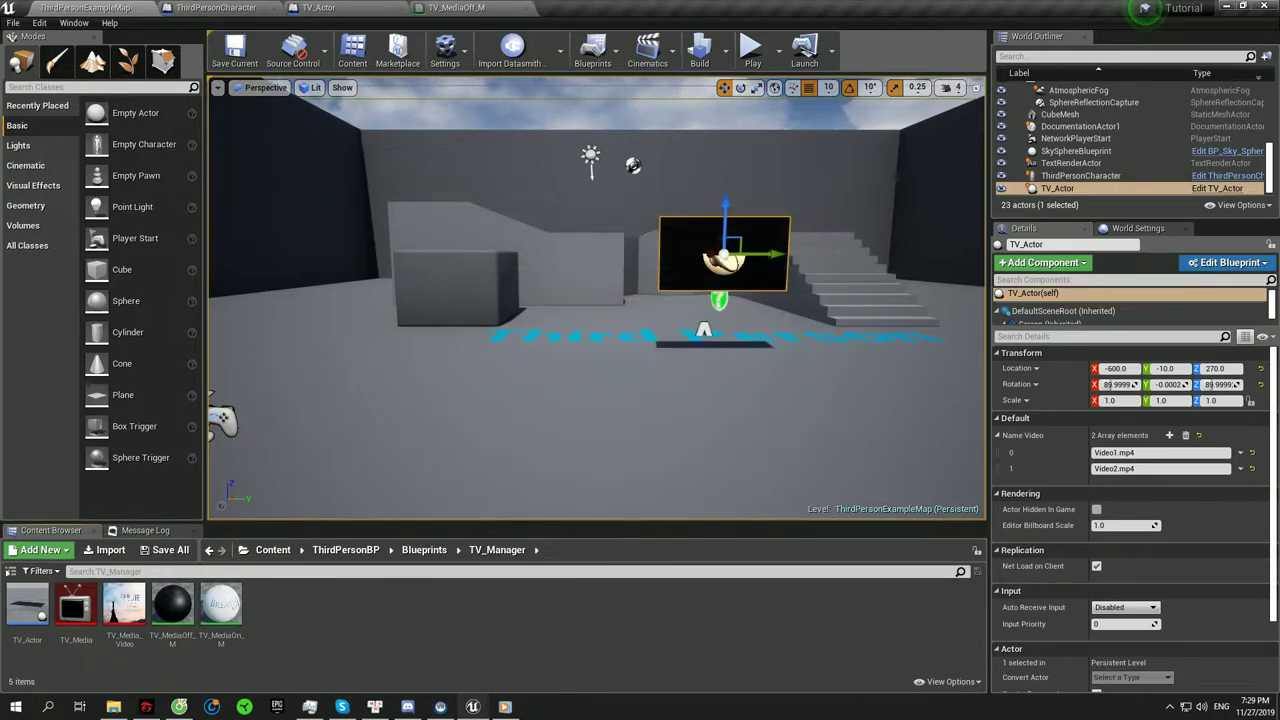
left_click(372, 7)
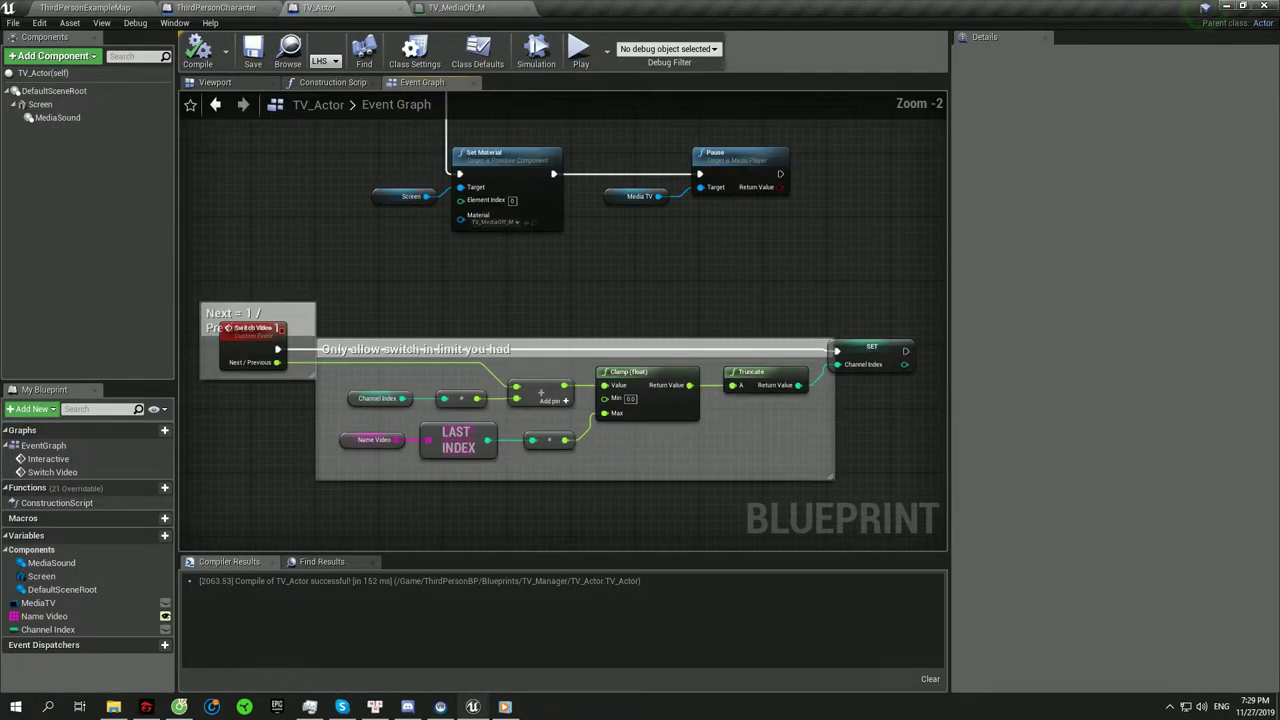
- Stretch the comment so it encloses the SET node
right_click_drag(650, 330, 433, 382)
left_click_drag(616, 531, 745, 531)
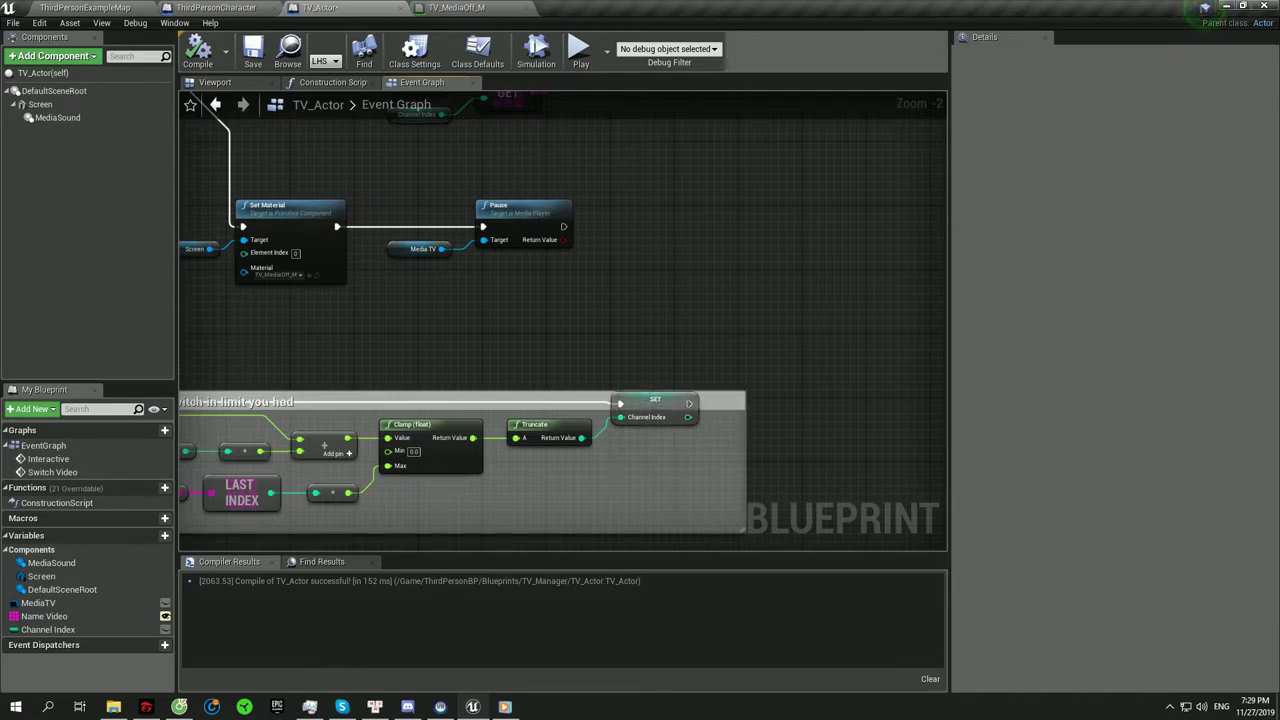
right_click_drag(560, 300, 504, 436)
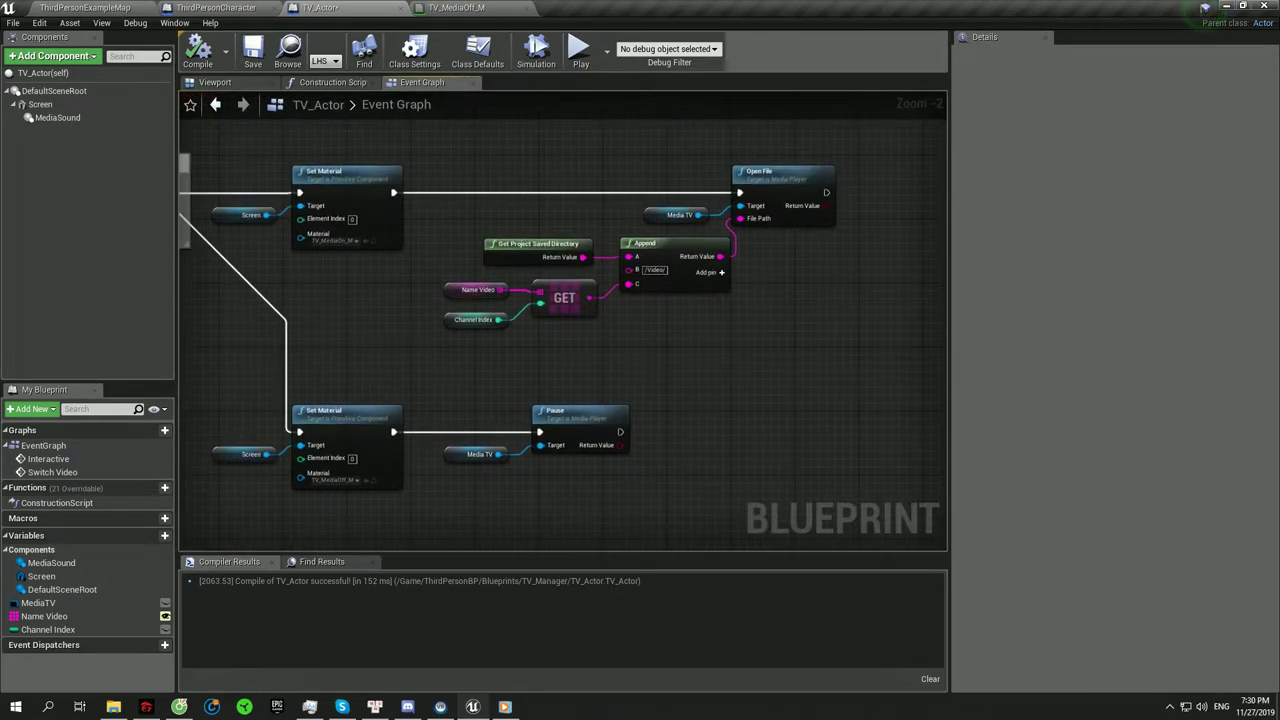
right_click_drag(450, 300, 699, 389)
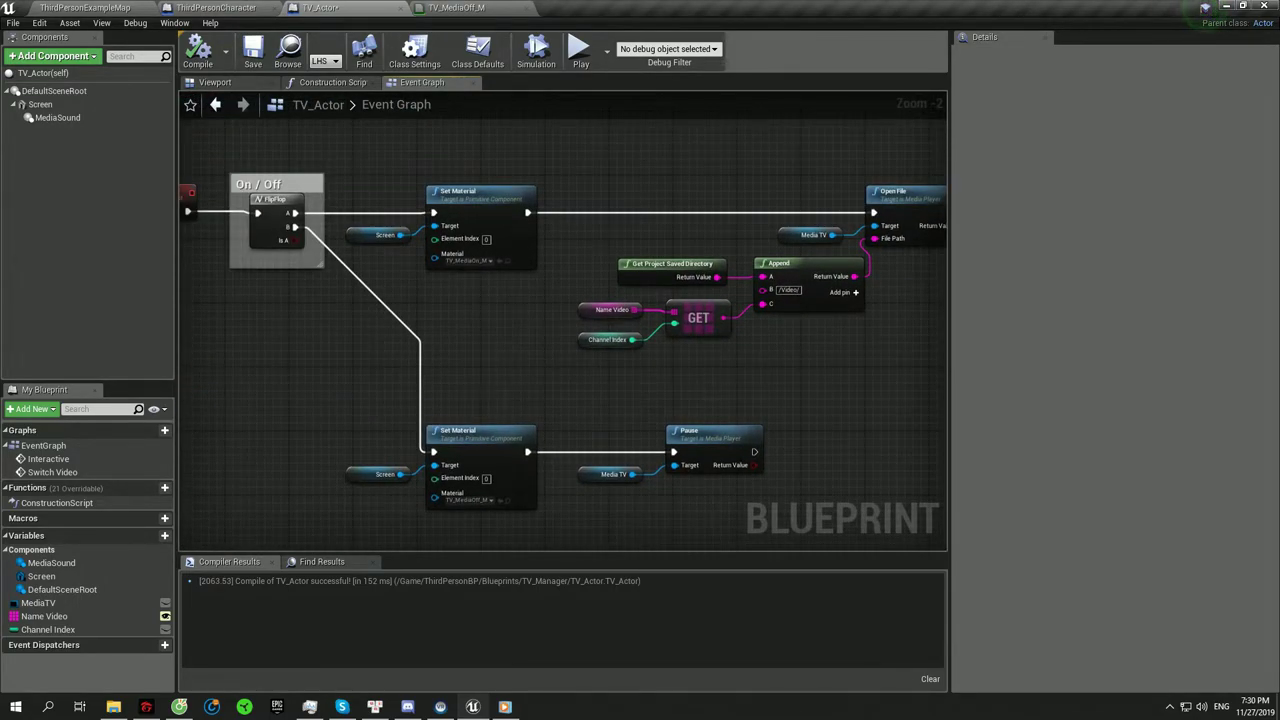
right_click_drag(640, 330, 549, 271)
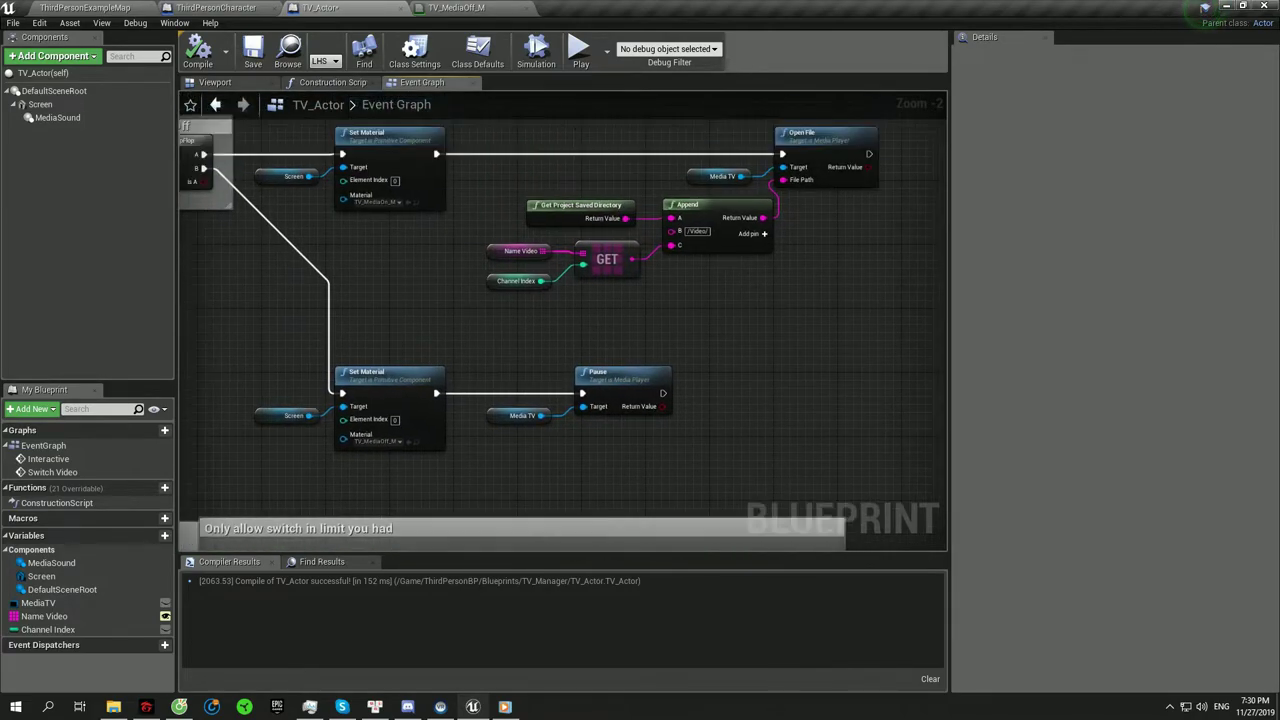
right_click_drag(640, 330, 572, 369)
left_click_drag(826, 330, 416, 168)
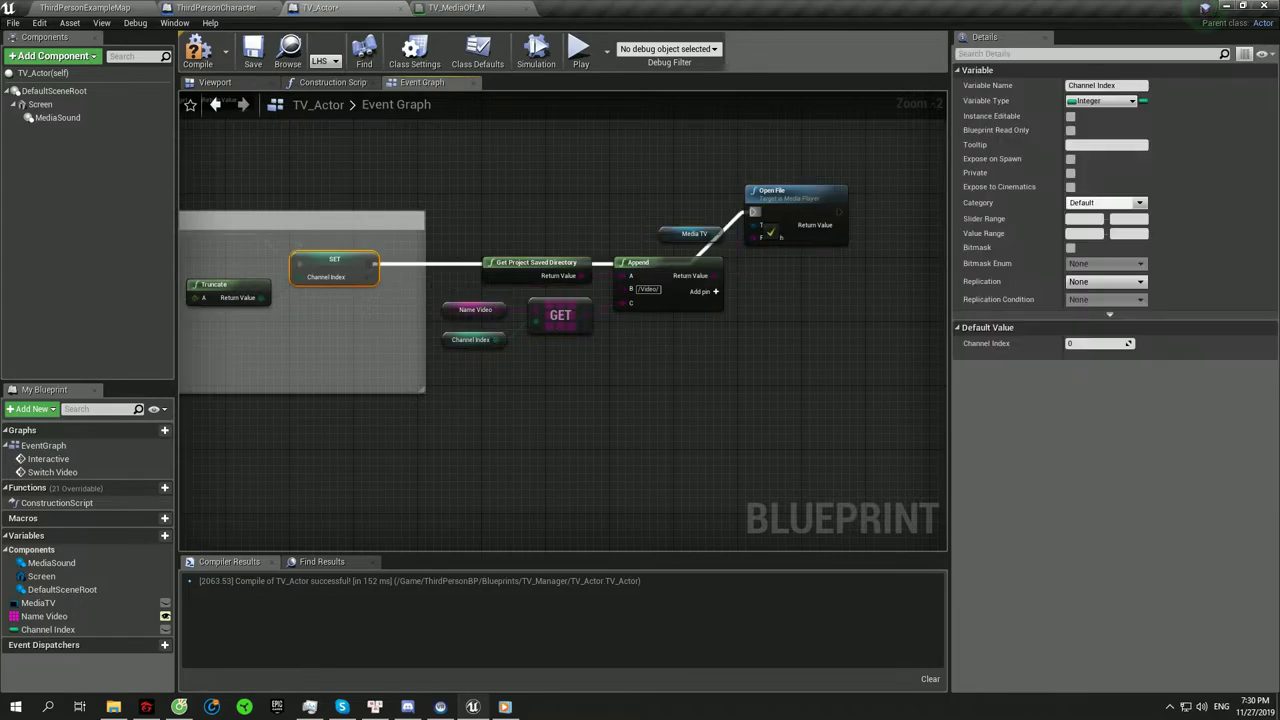
- Promote the FlipFlop's Is A output to a boolean variable named 'Is TV On ?'
right_click_drag(183, 458, 423, 258)
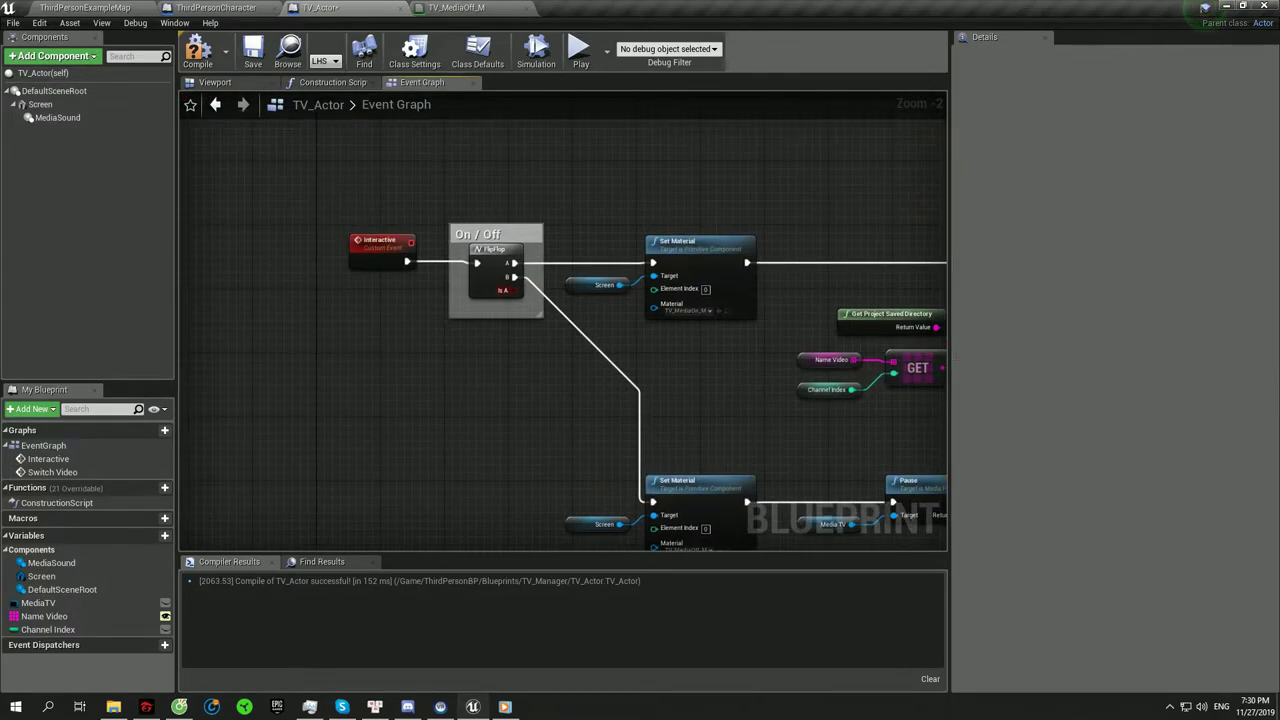
scroll(423, 258, "down", 2)
scroll(580, 300, "up", 2)
scroll(580, 300, "up", 1)
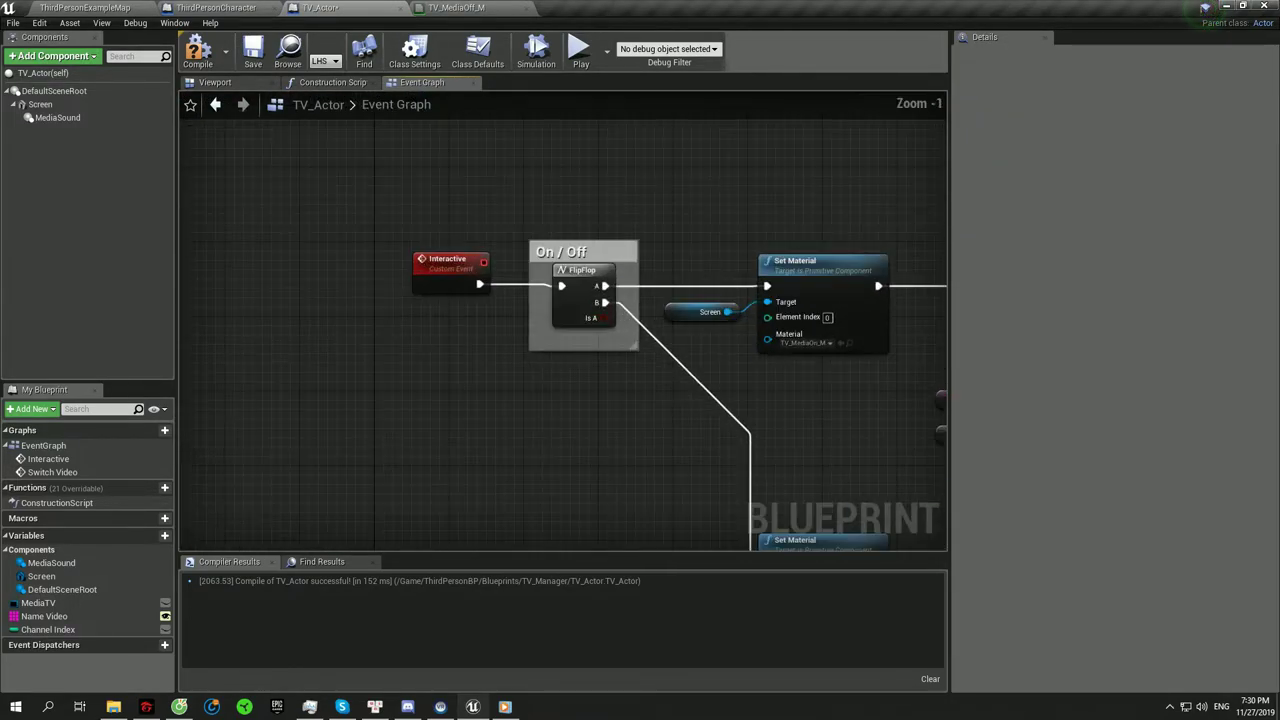
left_click_drag(619, 318, 643, 372)
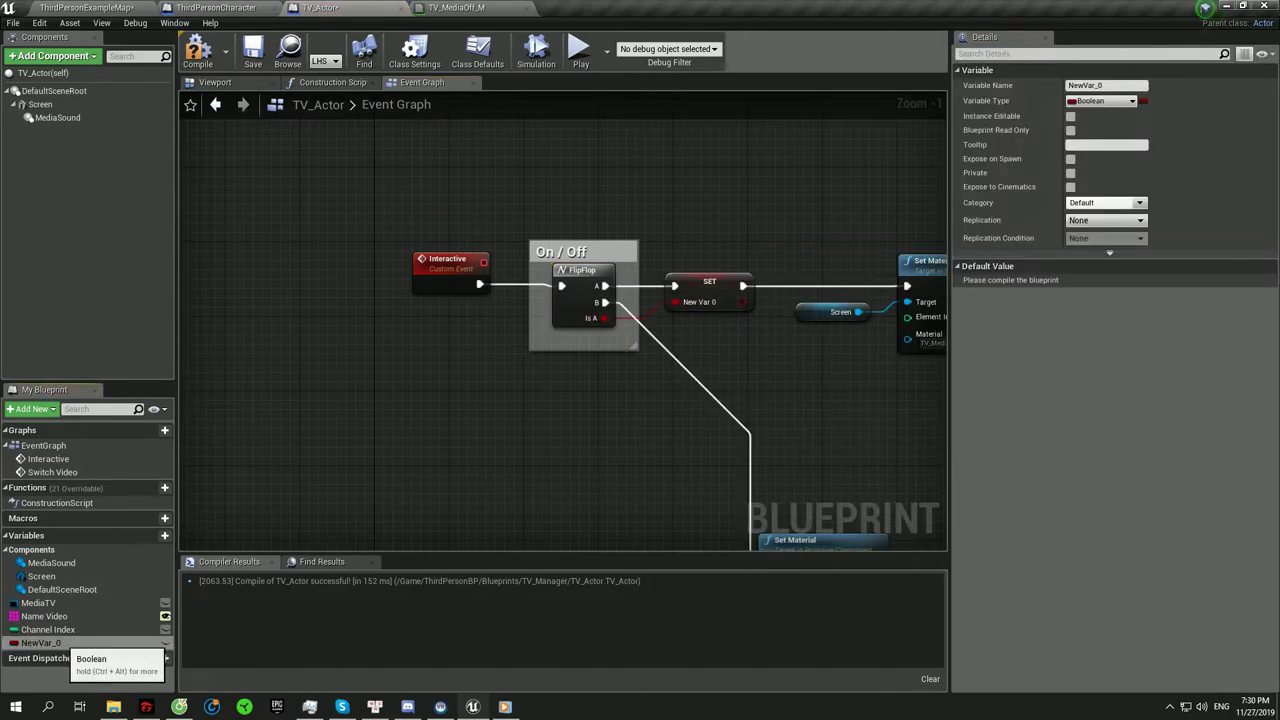
double_click(42, 643)
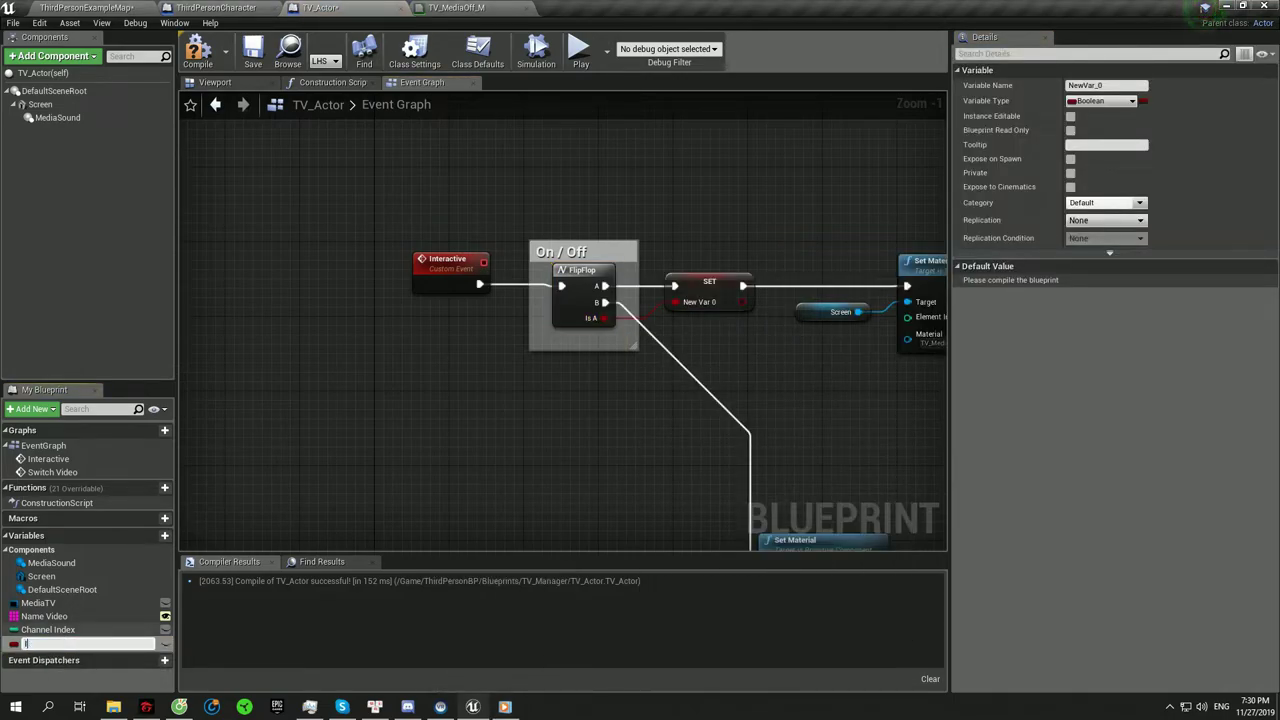
type("s TV On ?")
key("Return")
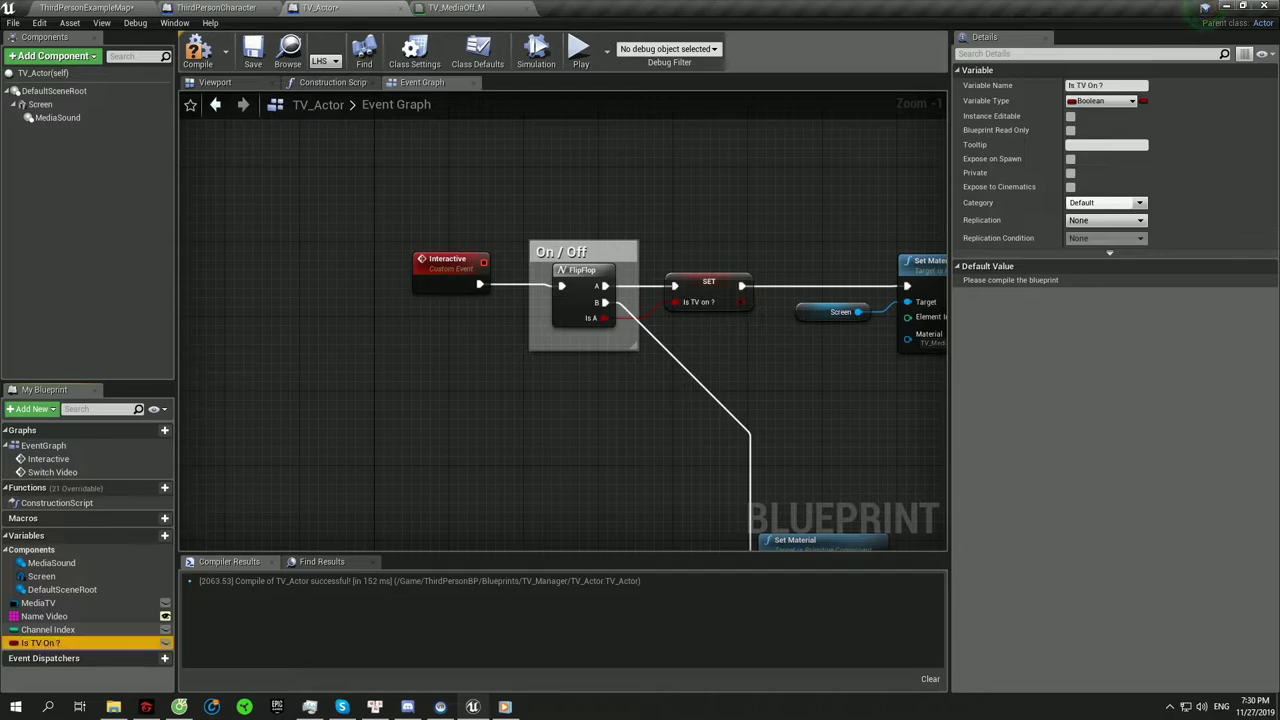
- Duplicate the Is TV On ? SET onto the FlipFlop's B path, unchecked, feeding the lower Set Material
right_click_drag(708, 312, 555, 225)
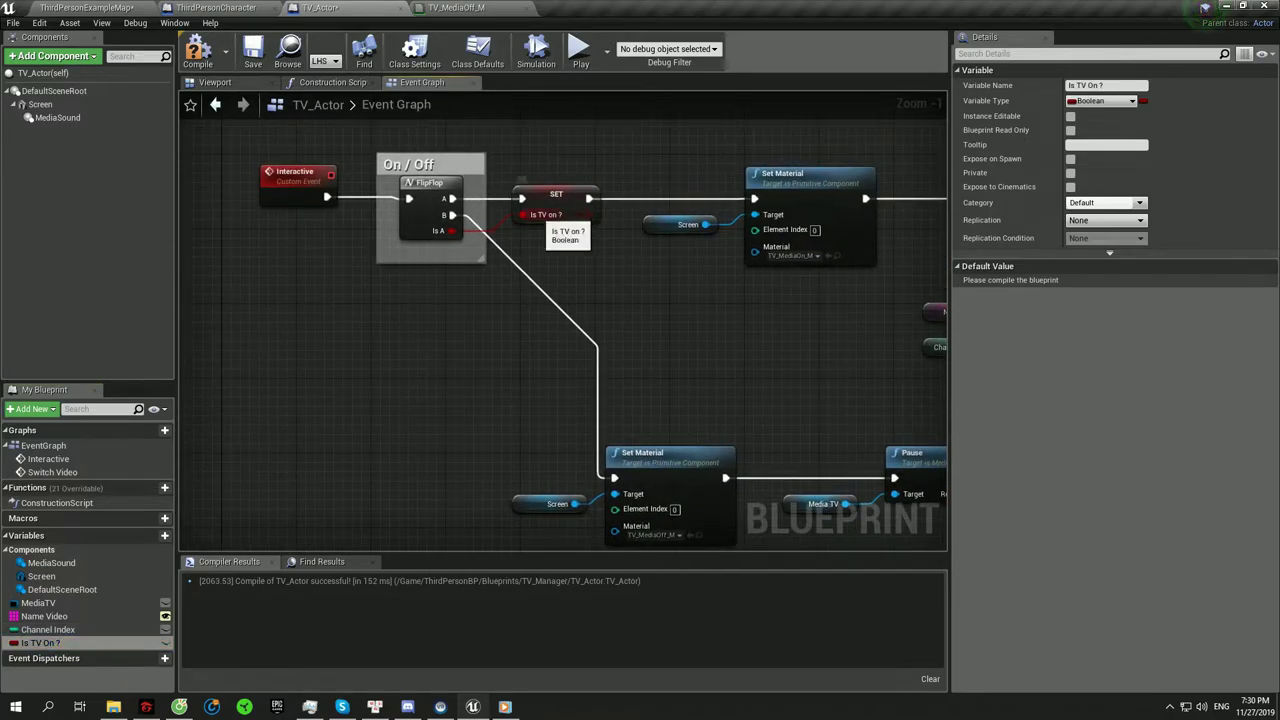
left_click(545, 215)
key("ctrl+c")
key("ctrl+v")
left_click_drag(528, 394, 560, 486)
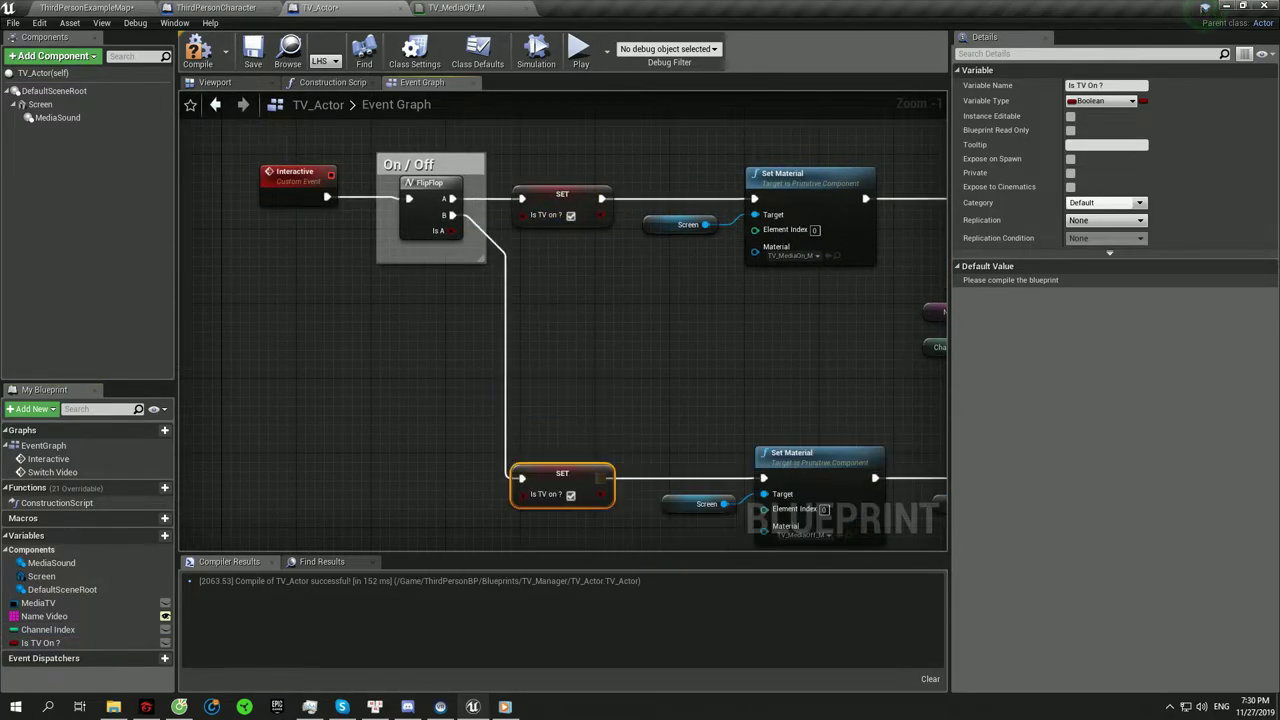
left_click(570, 495)
right_click_drag(600, 350, 561, 325)
- Route Switch Video through a Branch whose condition is the Is TV On ? getter
right_click_drag(600, 450, 656, 96)
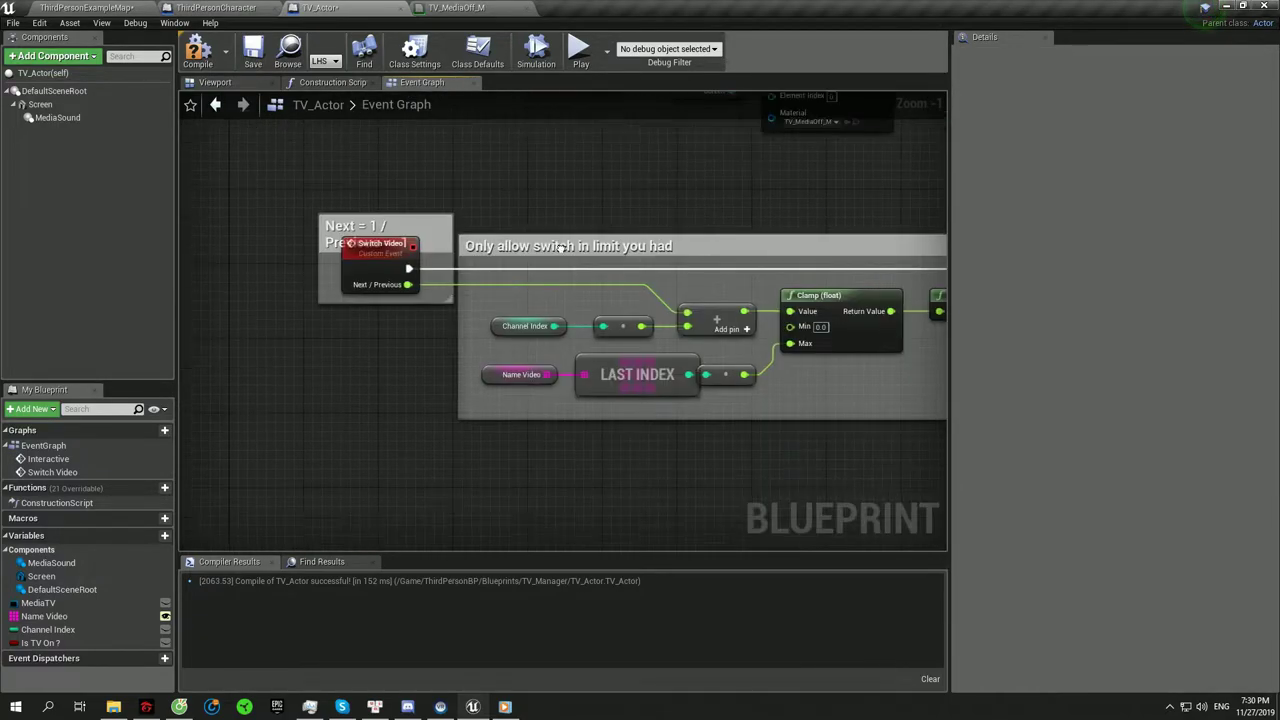
mouse_move(40, 642)
left_mouse_down("ctrl")
mouse_move(316, 391)
mouse_move(404, 412)
mouse_move(490, 330)
left_mouse_up("ctrl")
left_click(398, 377)
left_click_drag(418, 302, 486, 328)
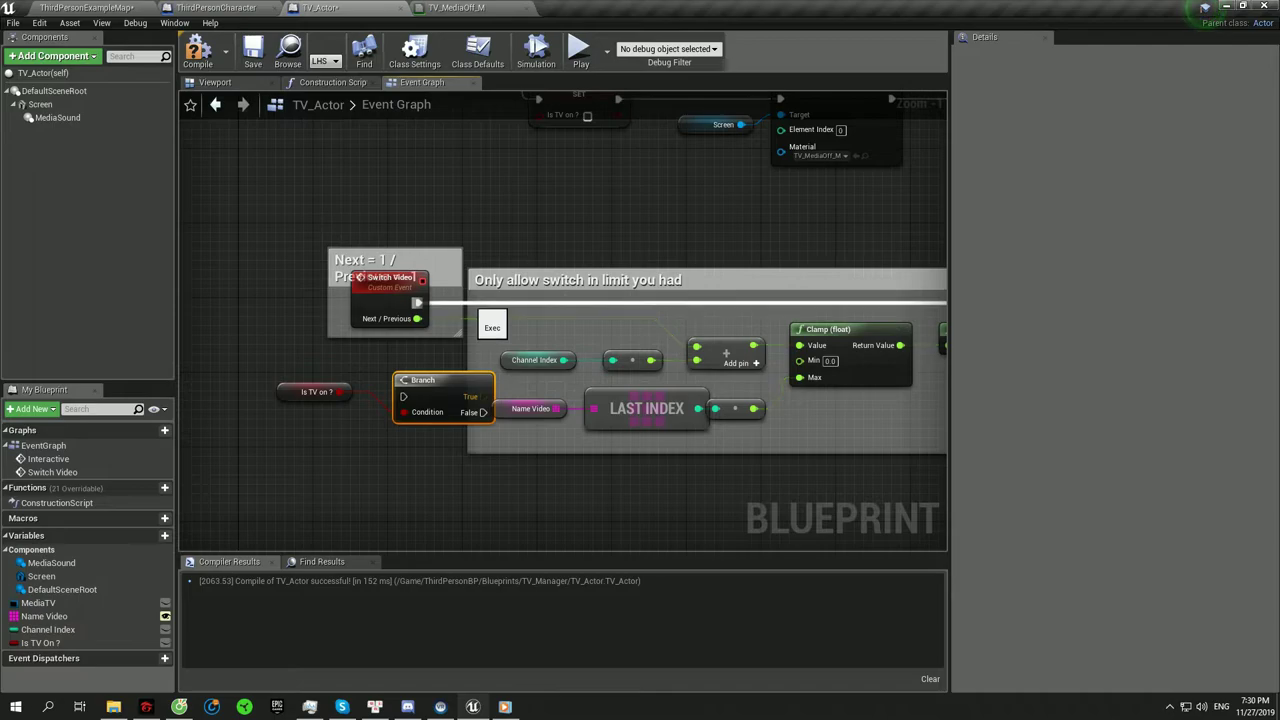
right_click_drag(674, 366, 506, 450)
- Comment the Branch 'Only allow when on' and compile the blueprint
left_click(445, 374)
key("c")
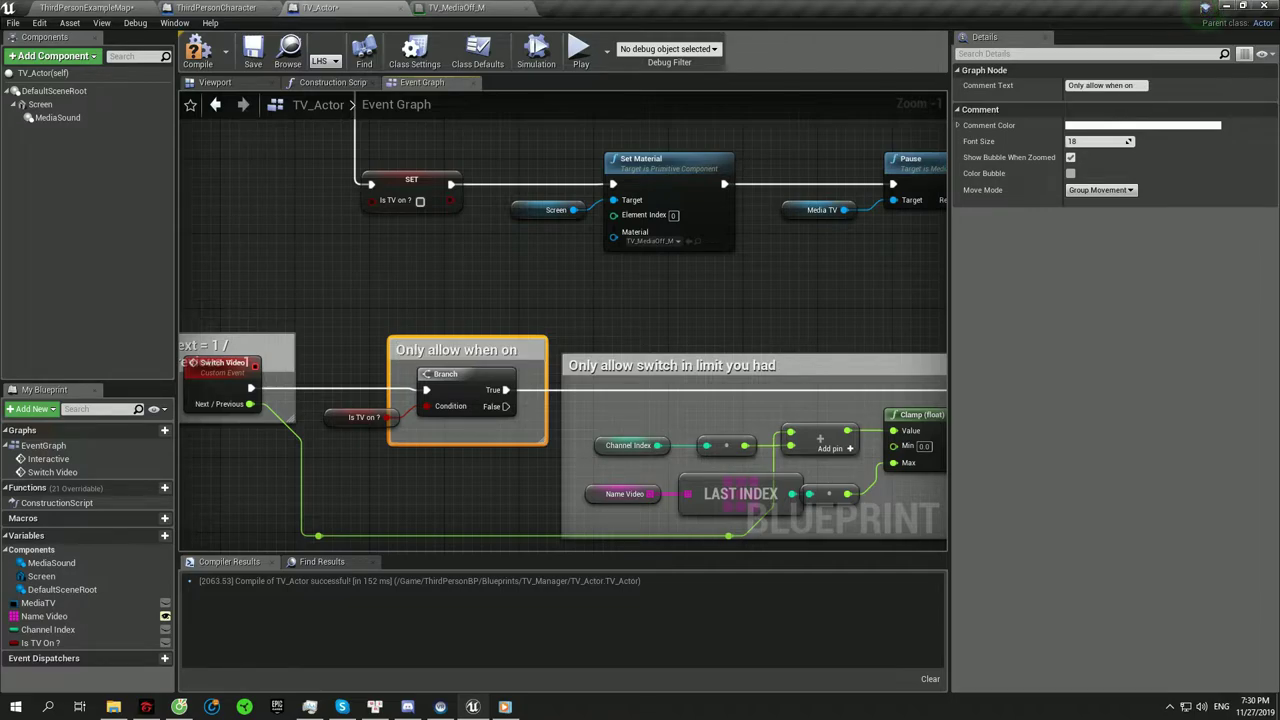
left_click(197, 50)
right_click_drag(930, 260, 561, 405)
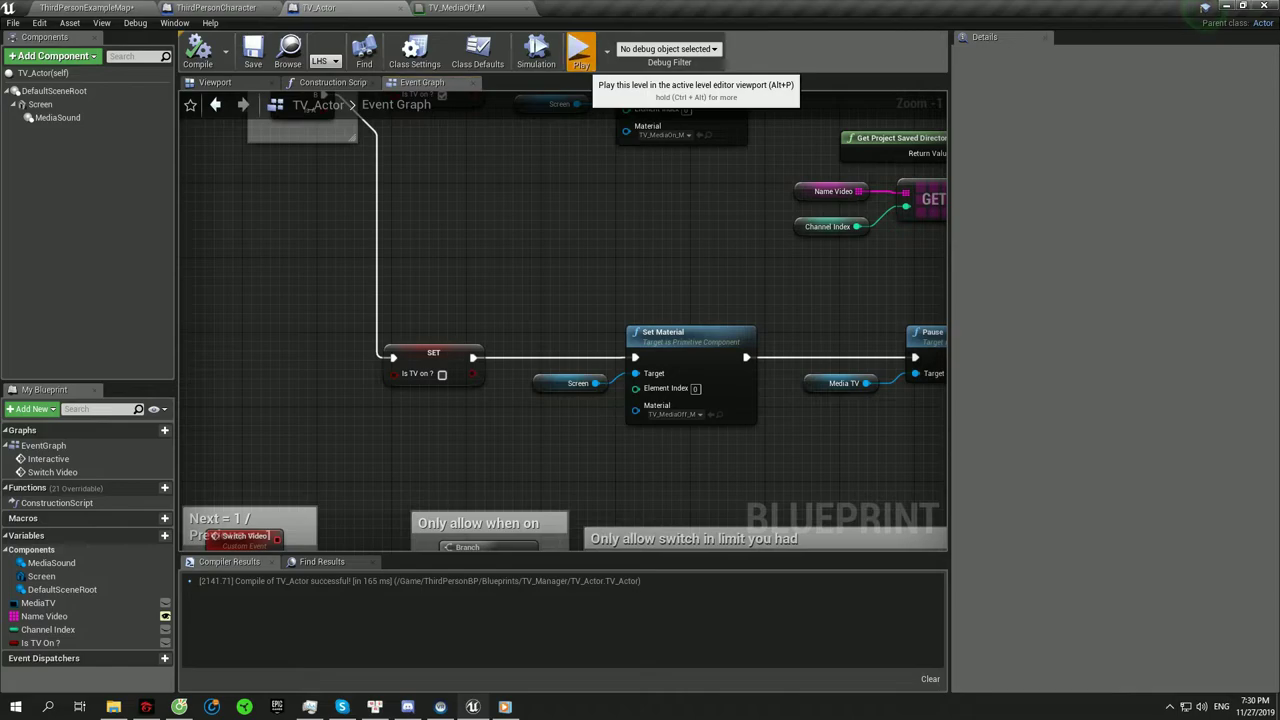
left_click(580, 50)
key("w")
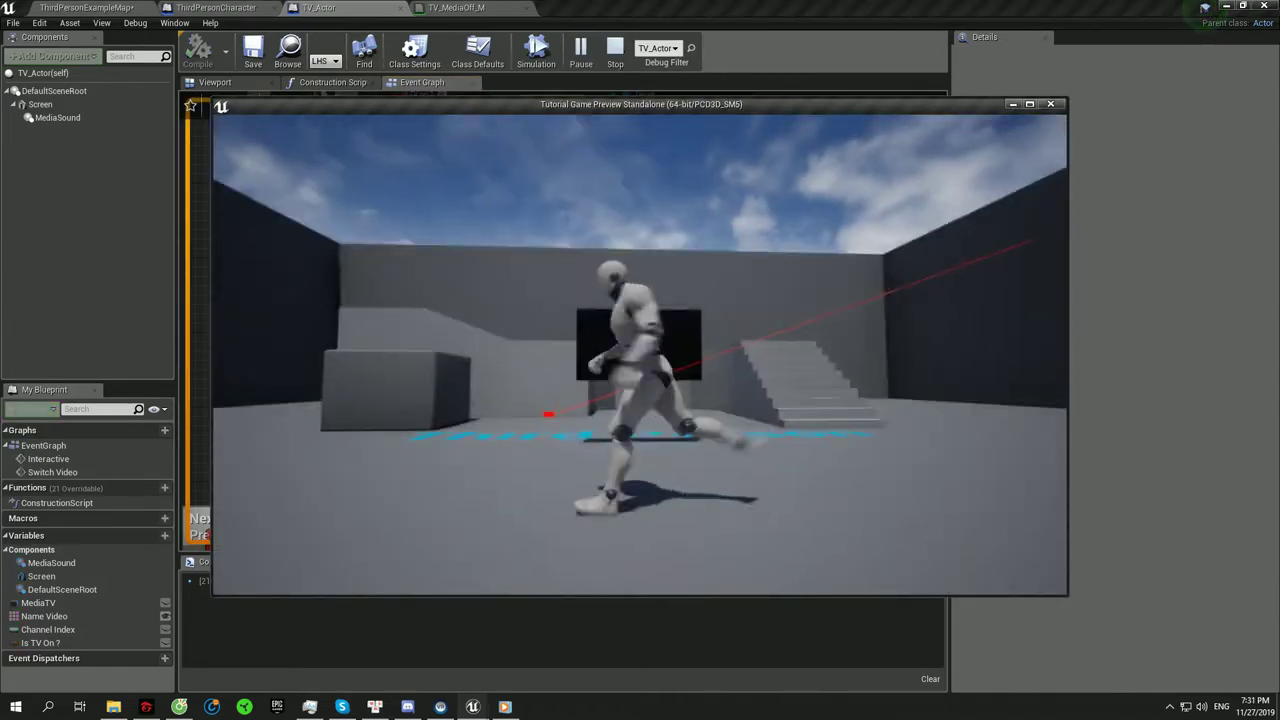
key("w")
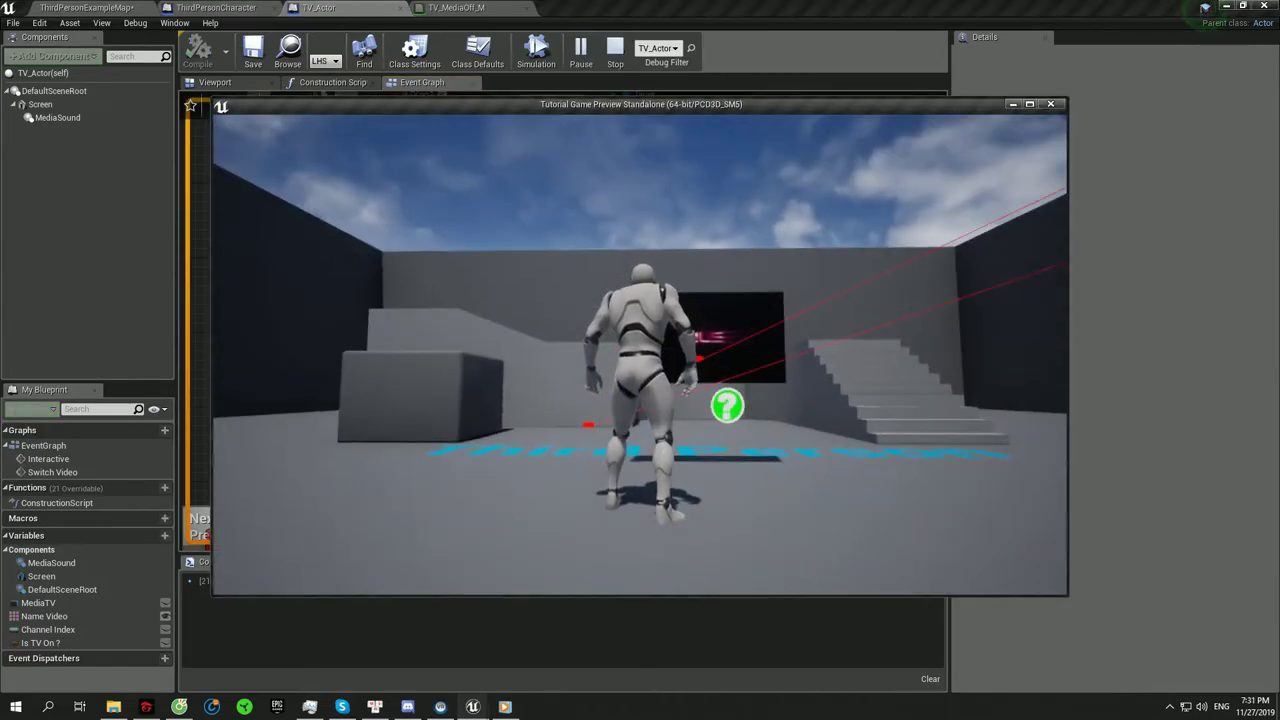
key("e")
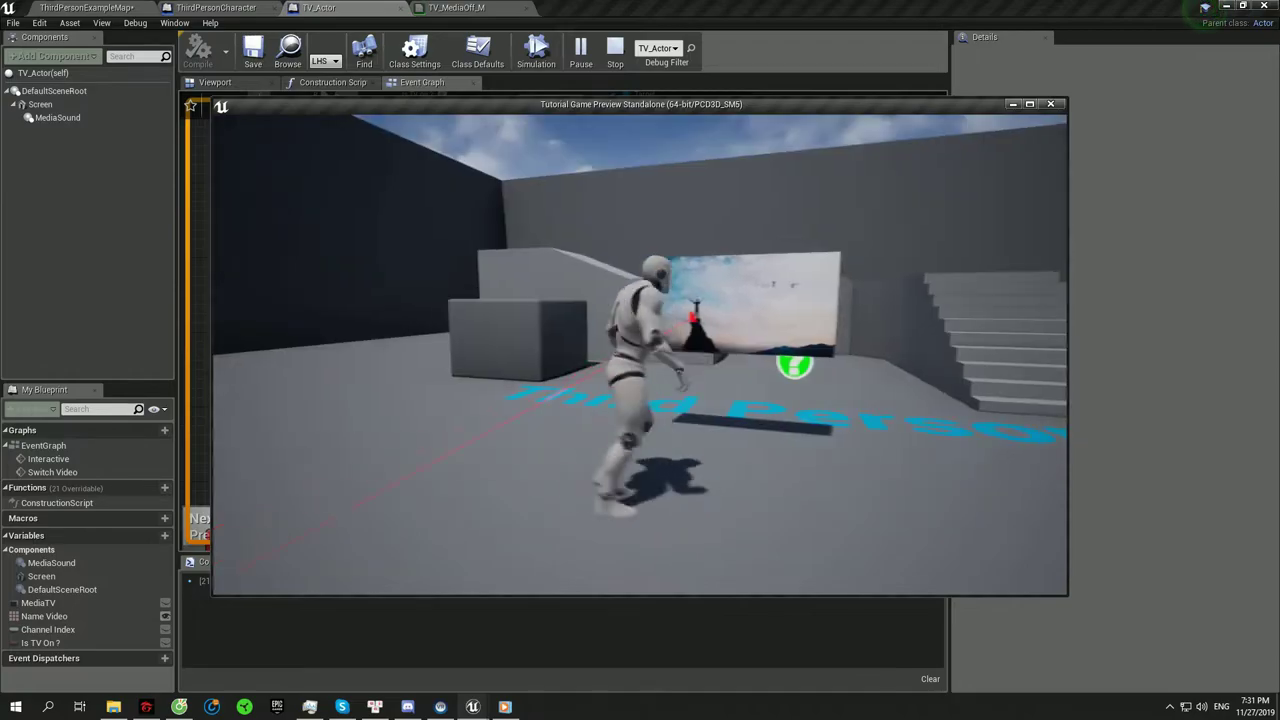
key("e")
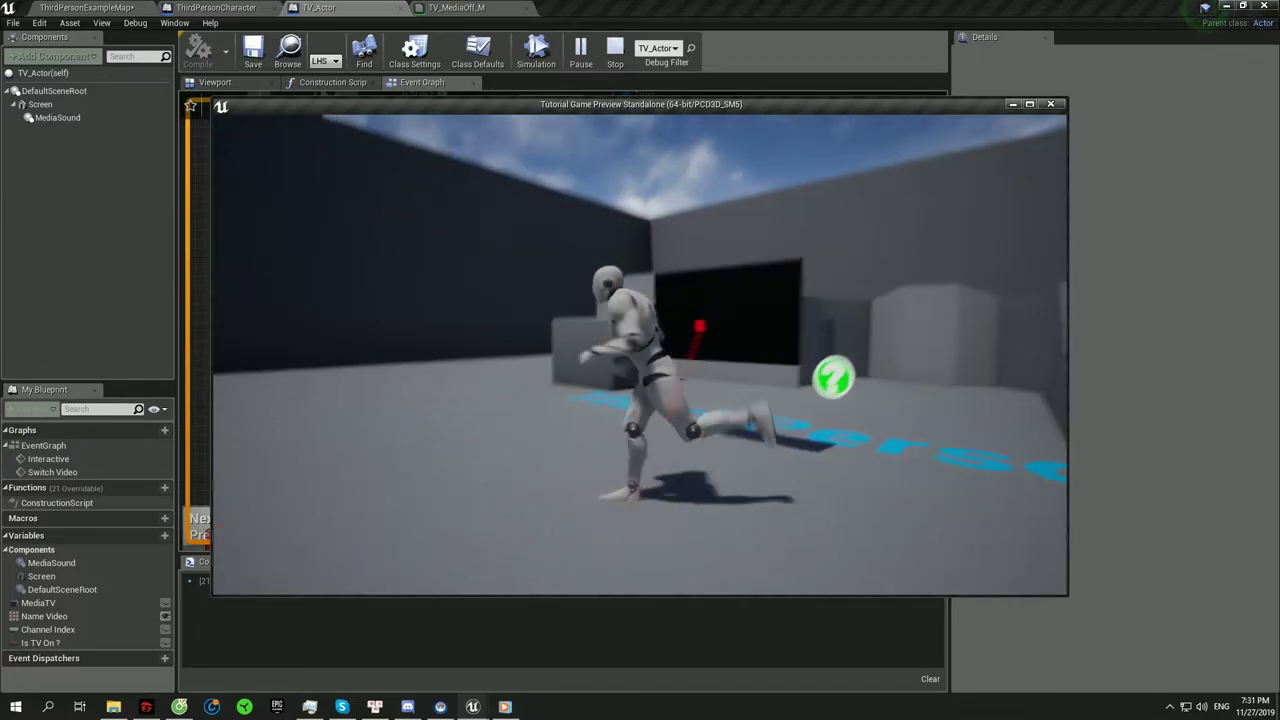
key("w")
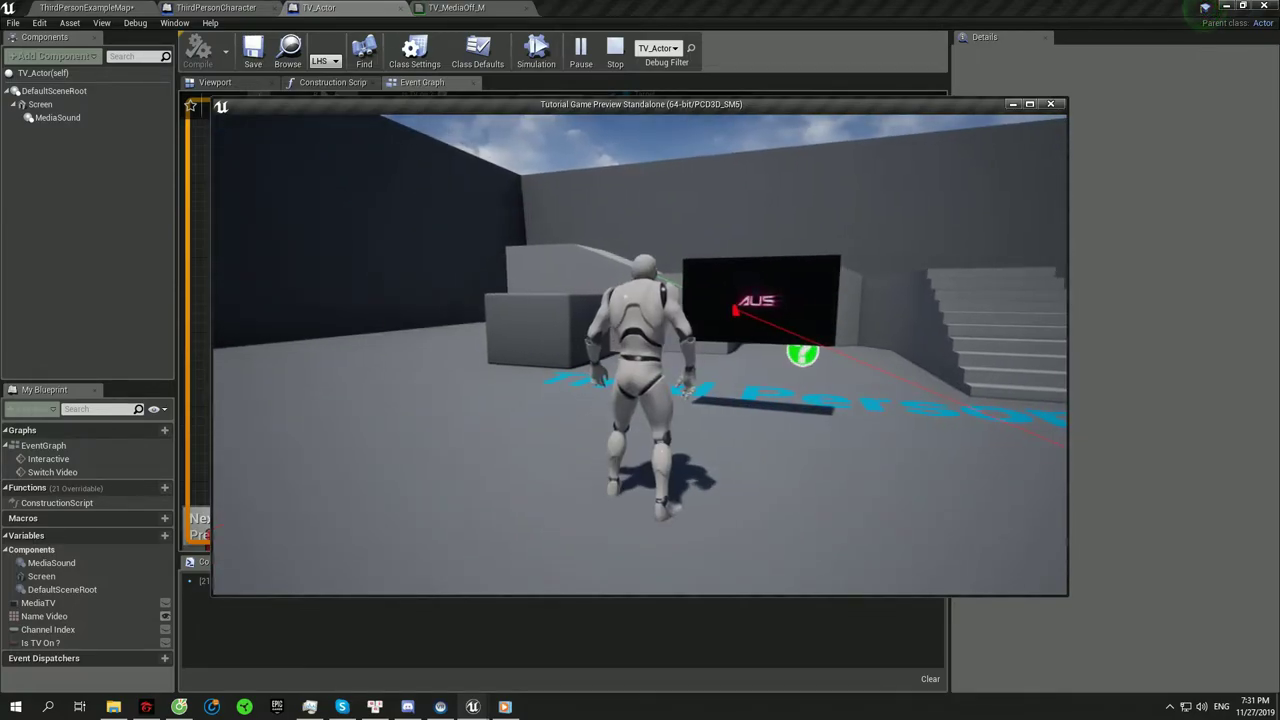
key("Escape")
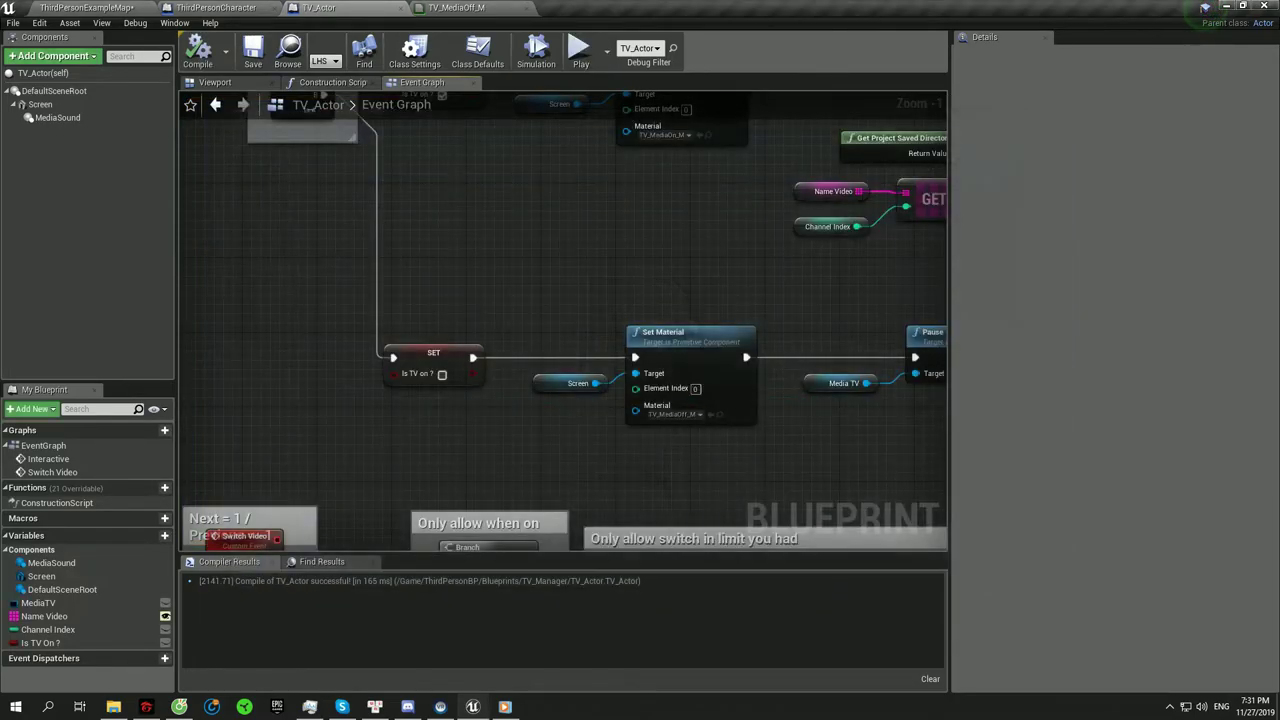
key("alt+Tab")
- Copy Maldives_VR_360_-_4K_Video.mp4 from Videos > 360 Videos into the project's Saved\Video folder
key("alt+Up")
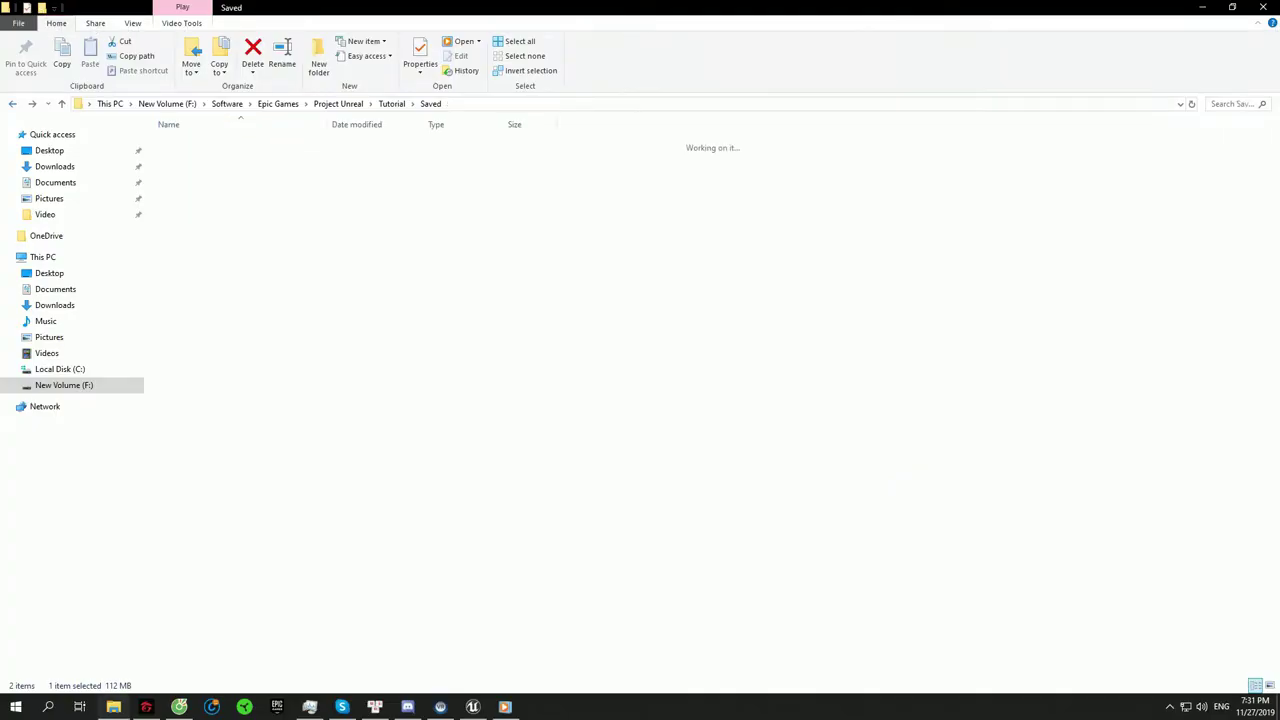
left_click(46, 353)
key("Home")
key("Return")
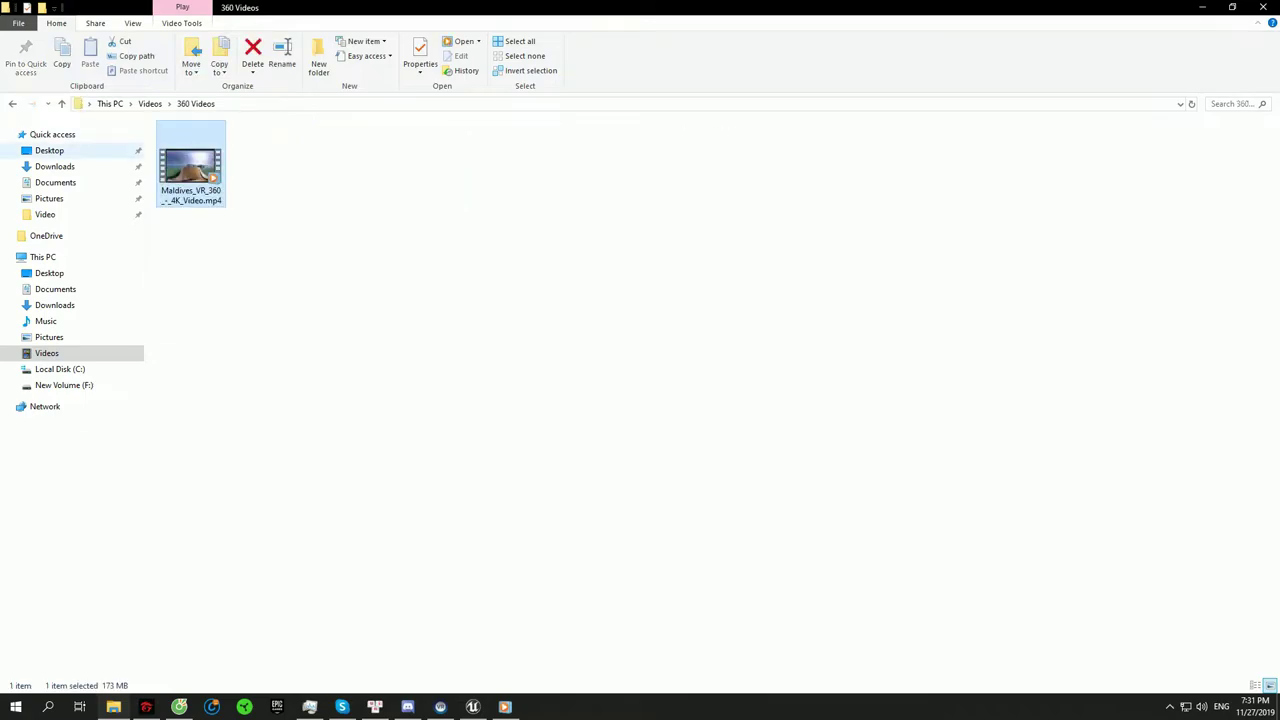
key("BackSpace")
key("BackSpace")
key("BackSpace")
key("ctrl+v")
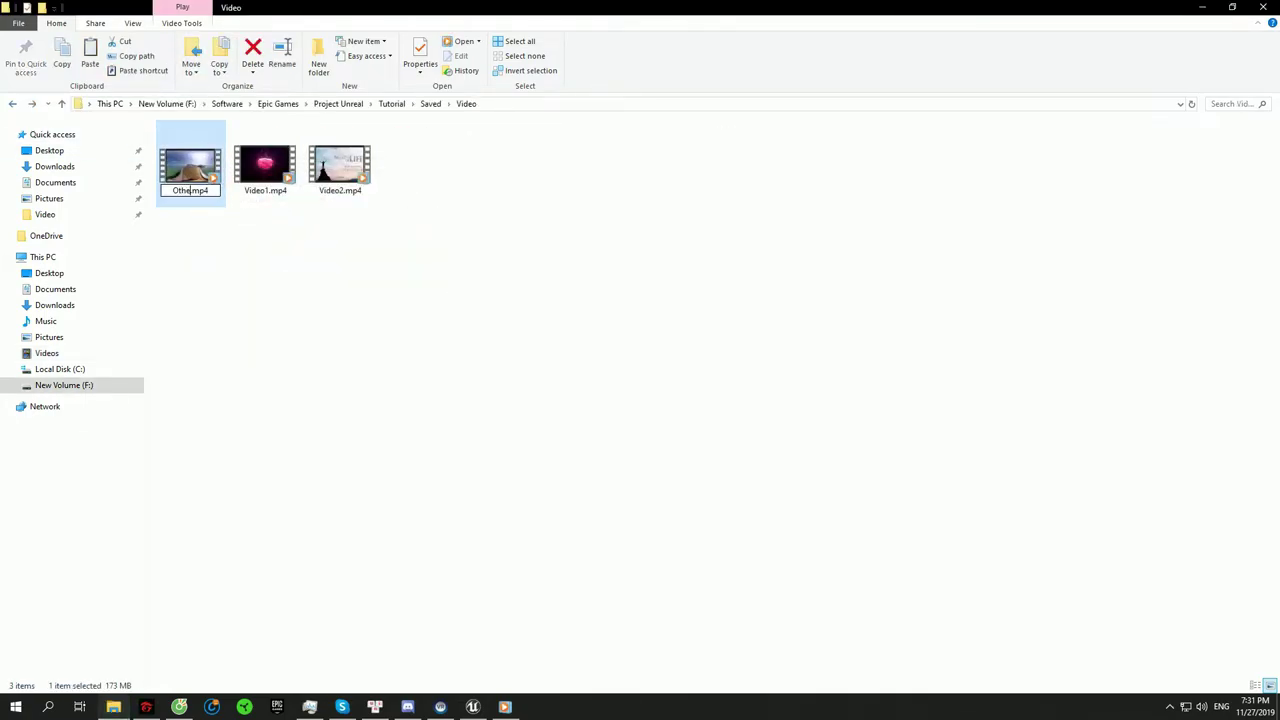
- Rename the pasted video to OtherVideo.mp4 and start a Play test in Unreal
type("deo")
key("Return")
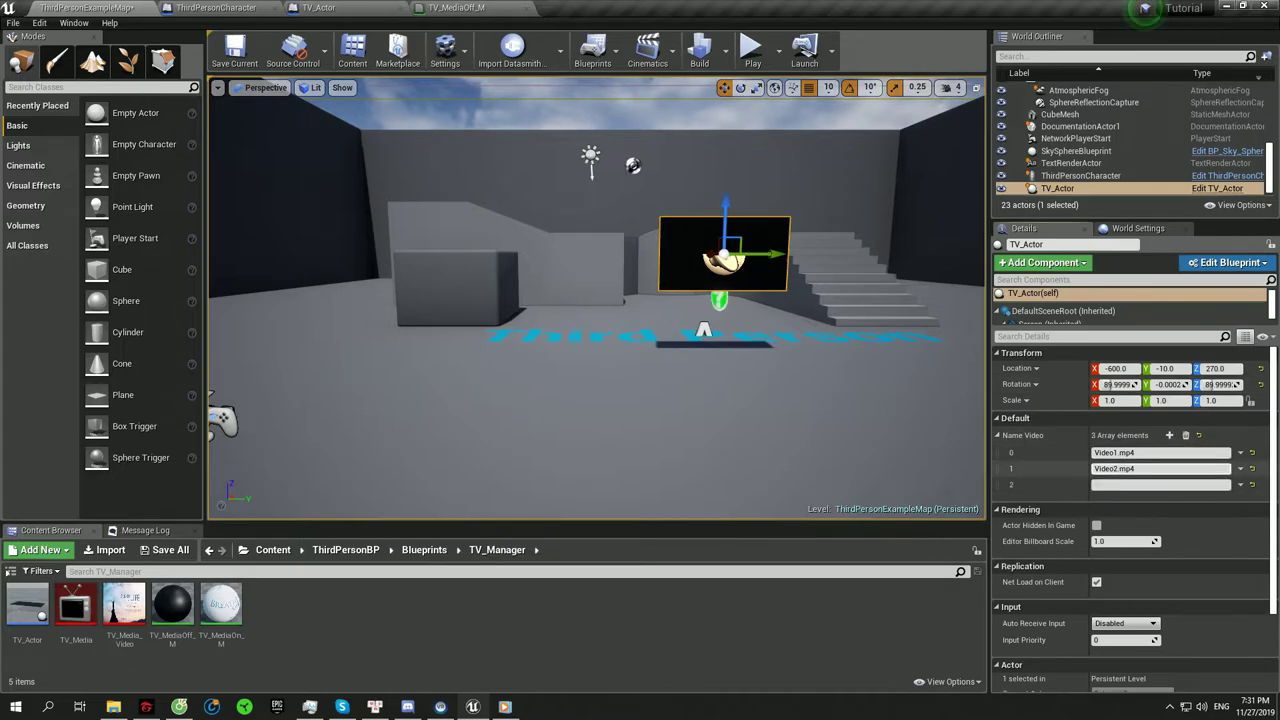
left_click(752, 50)
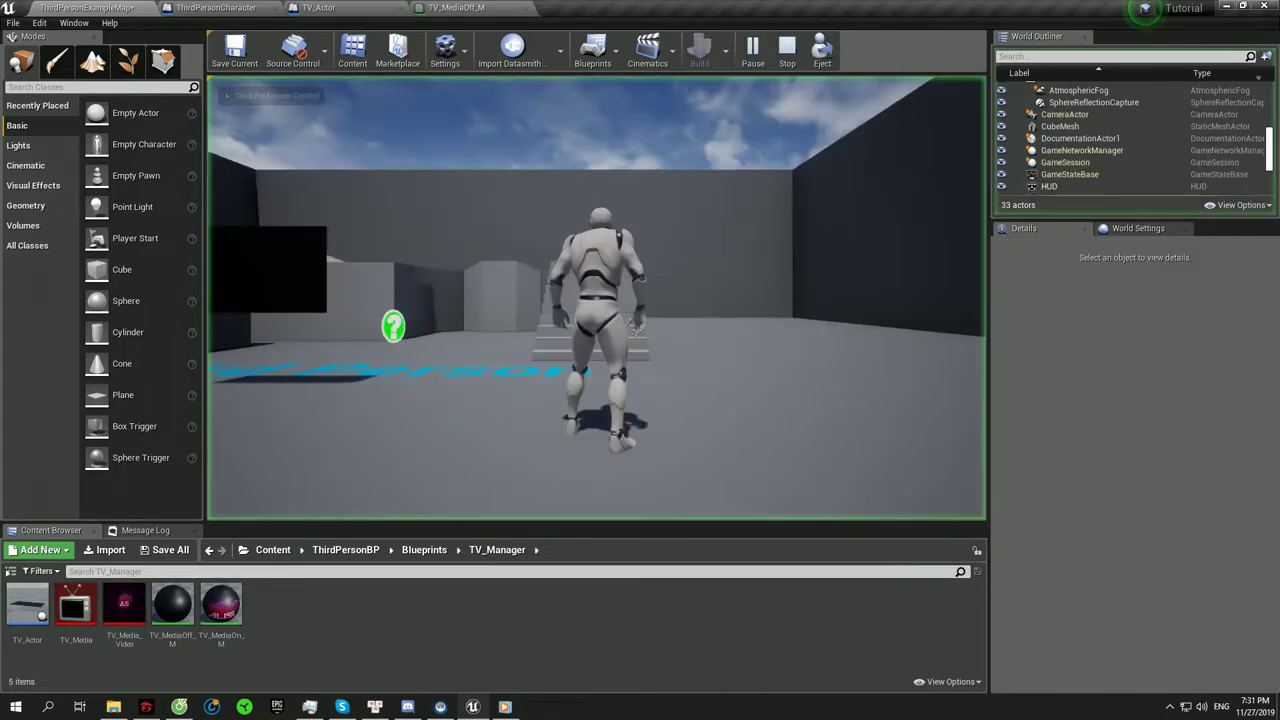
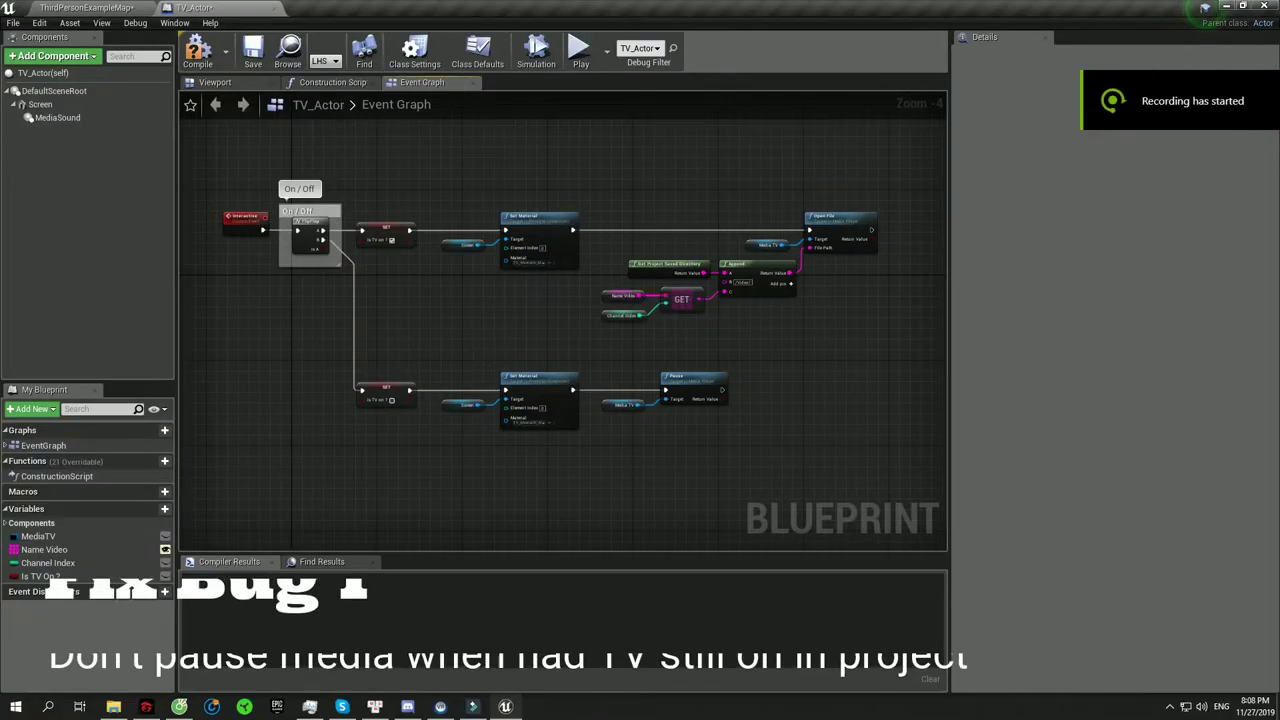
- Move the Pause and Media TV nodes aside and add Get All Actors Of Class after Set Material
scroll(680, 372, "up", 2)
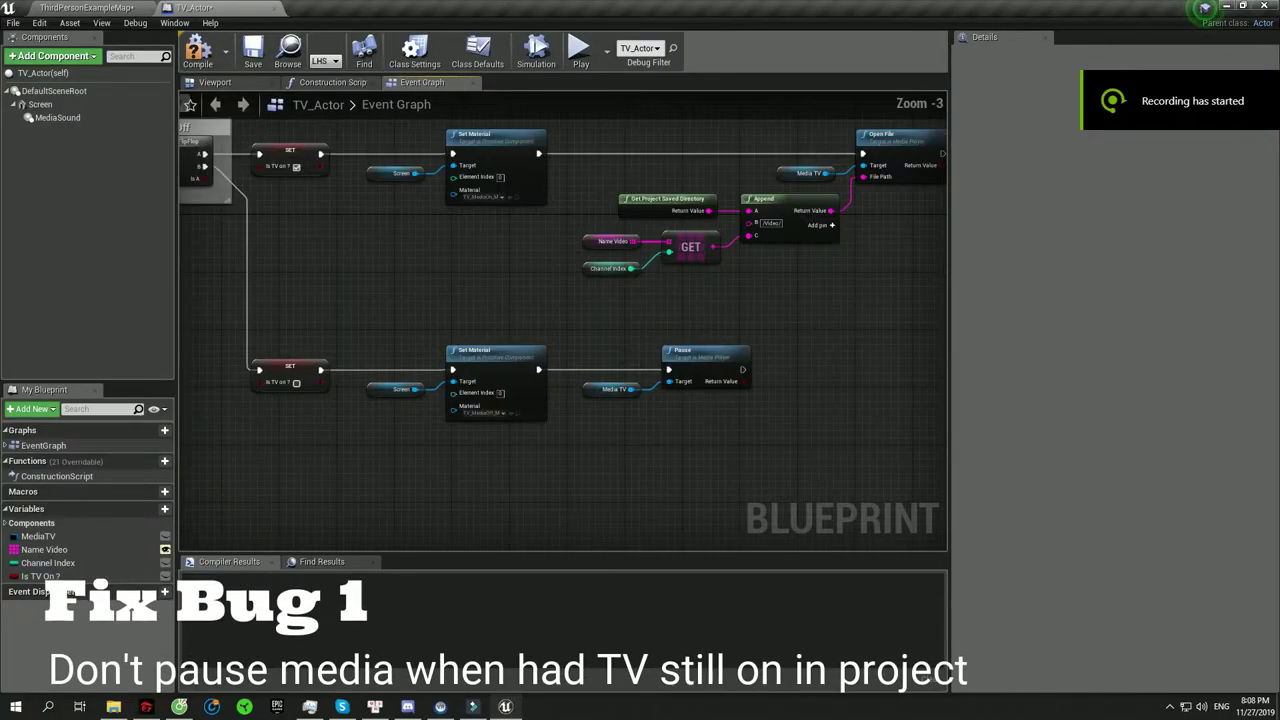
left_click_drag(710, 340, 450, 460)
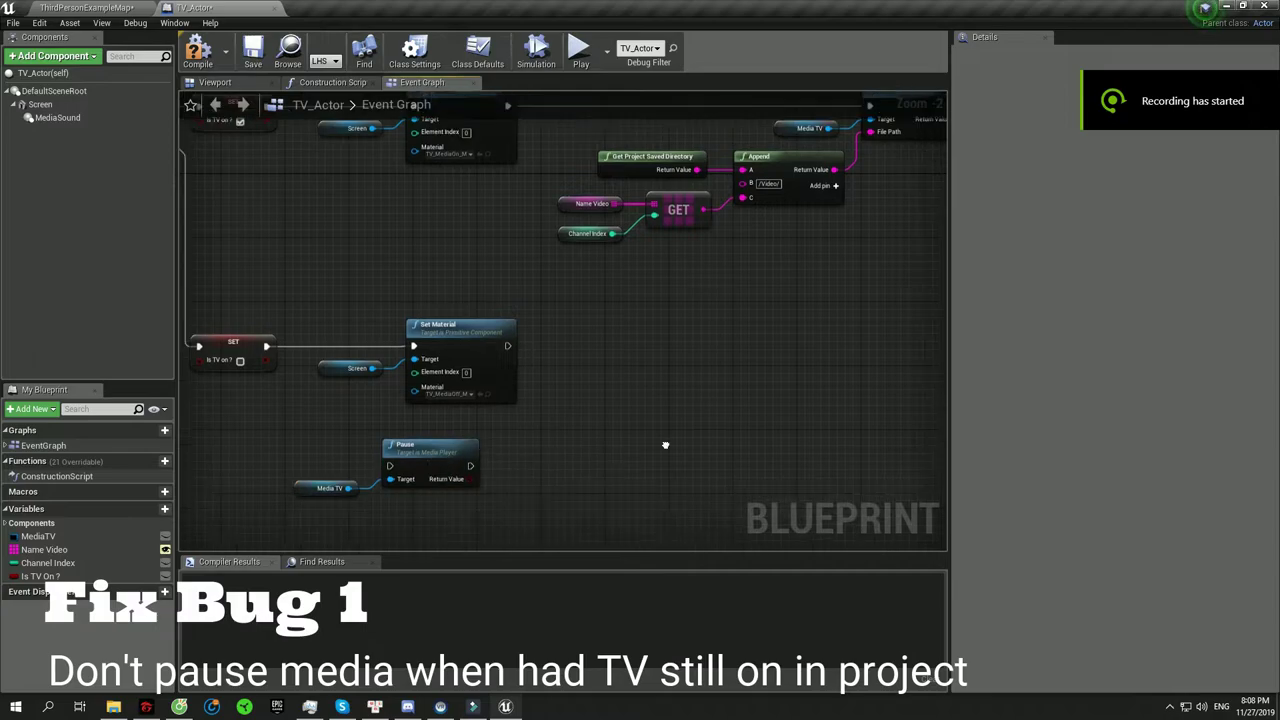
right_click_drag(480, 470, 391, 369)
left_click_drag(434, 259, 527, 258)
type("get all actors")
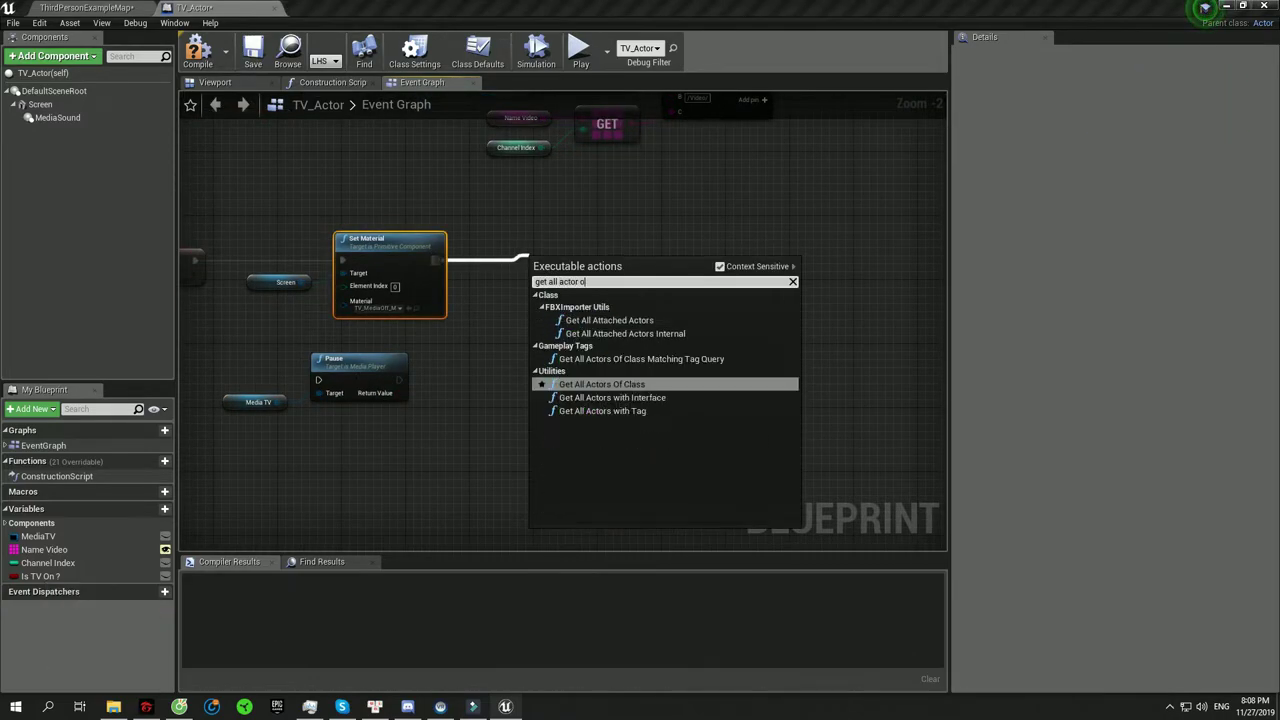
key("Return")
- Add a ForEachLoopWithBreak fed by the Out Actors array
left_click_drag(653, 265, 706, 266)
type("for each")
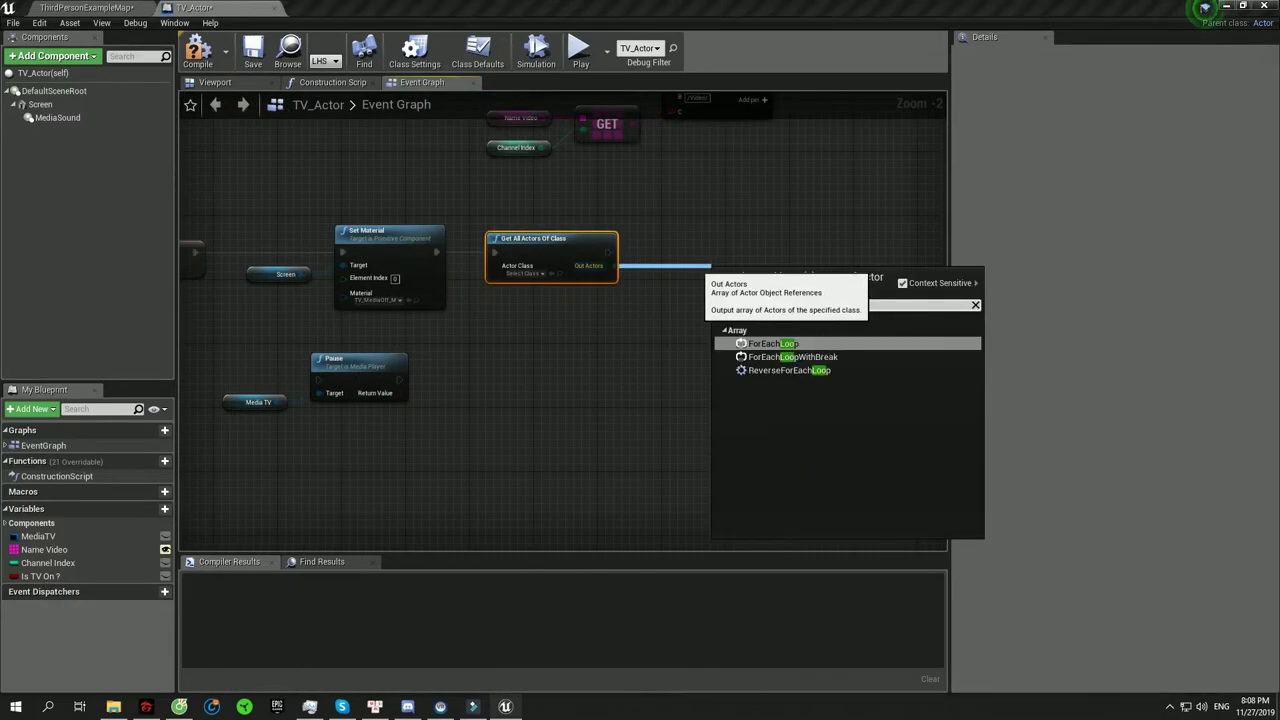
left_click(790, 354)
right_click_drag(714, 365, 500, 417)
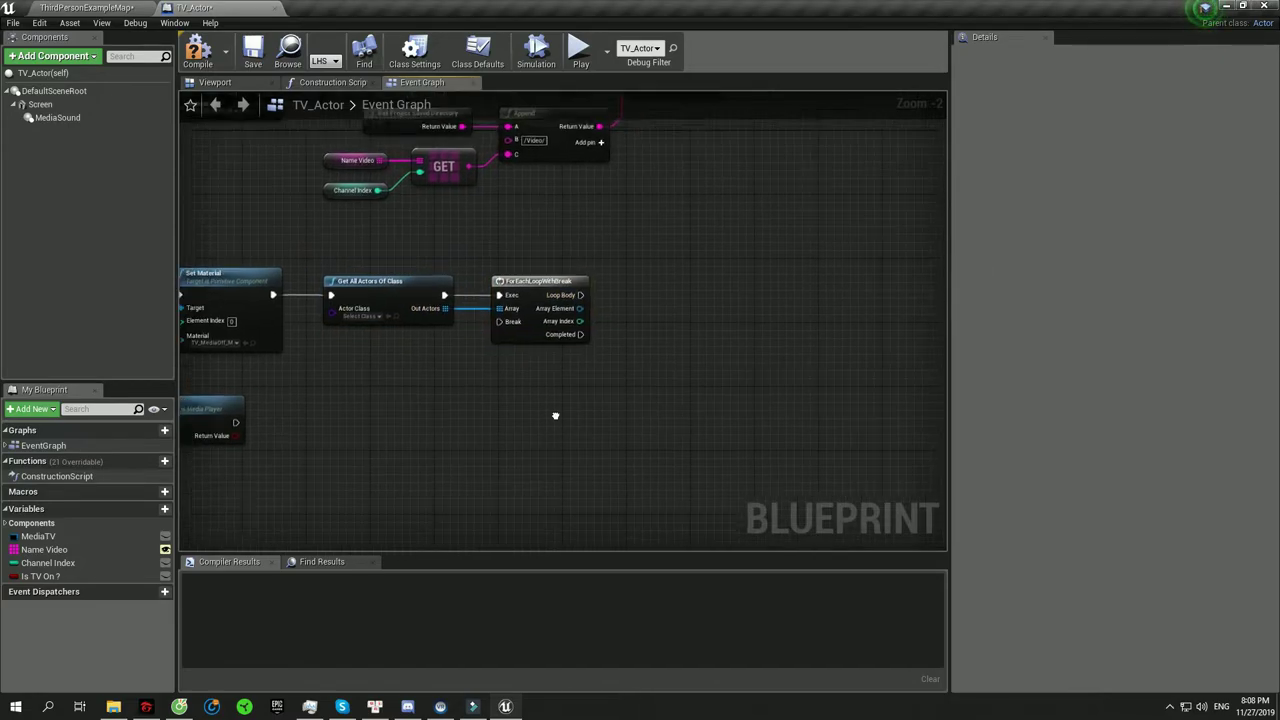
left_click_drag(532, 317, 610, 321)
type("get is on")
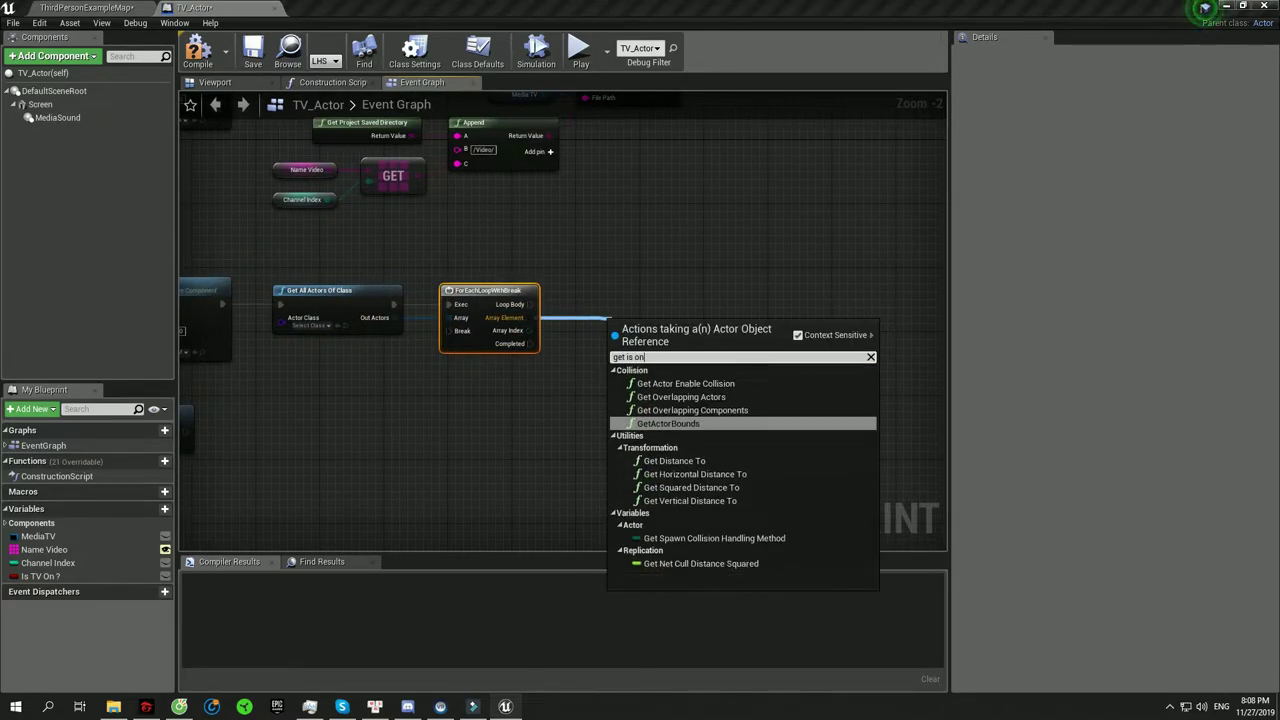
key("Escape")
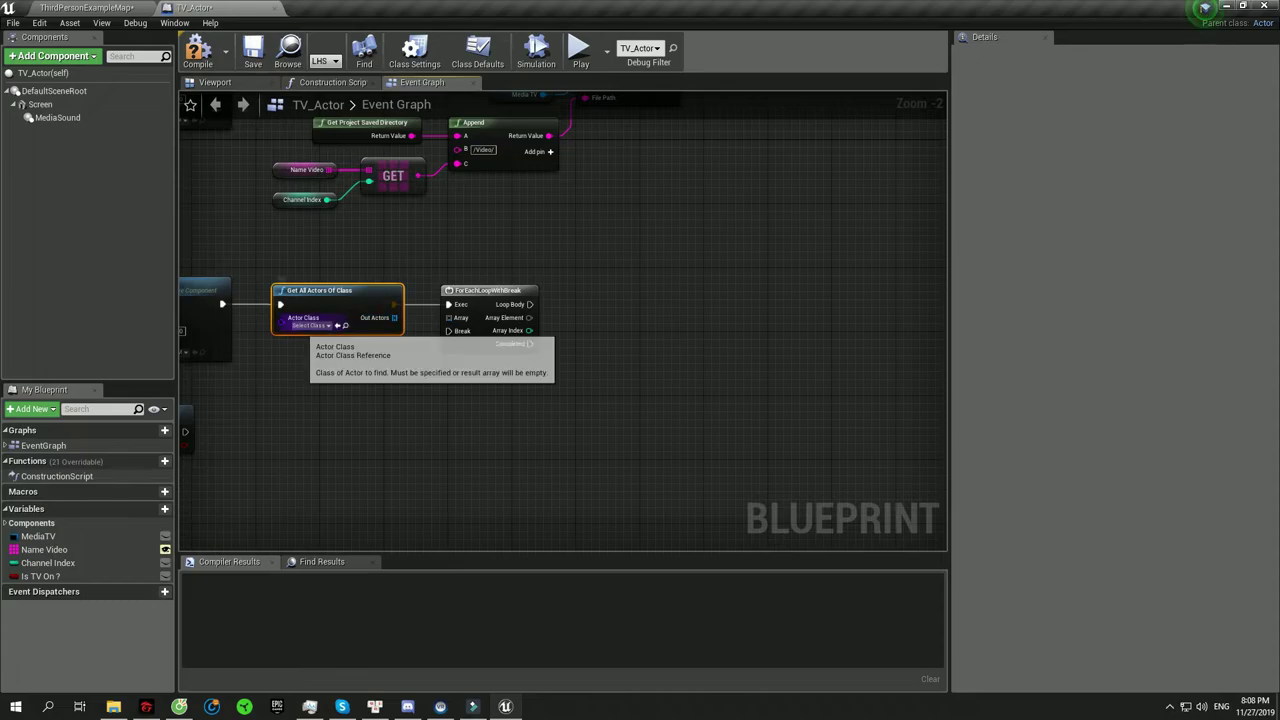
- Set the class to TV_Actor, get each element's Is TV on?, and branch on it in the loop body
left_click(310, 325)
type("tv")
left_click(340, 371)
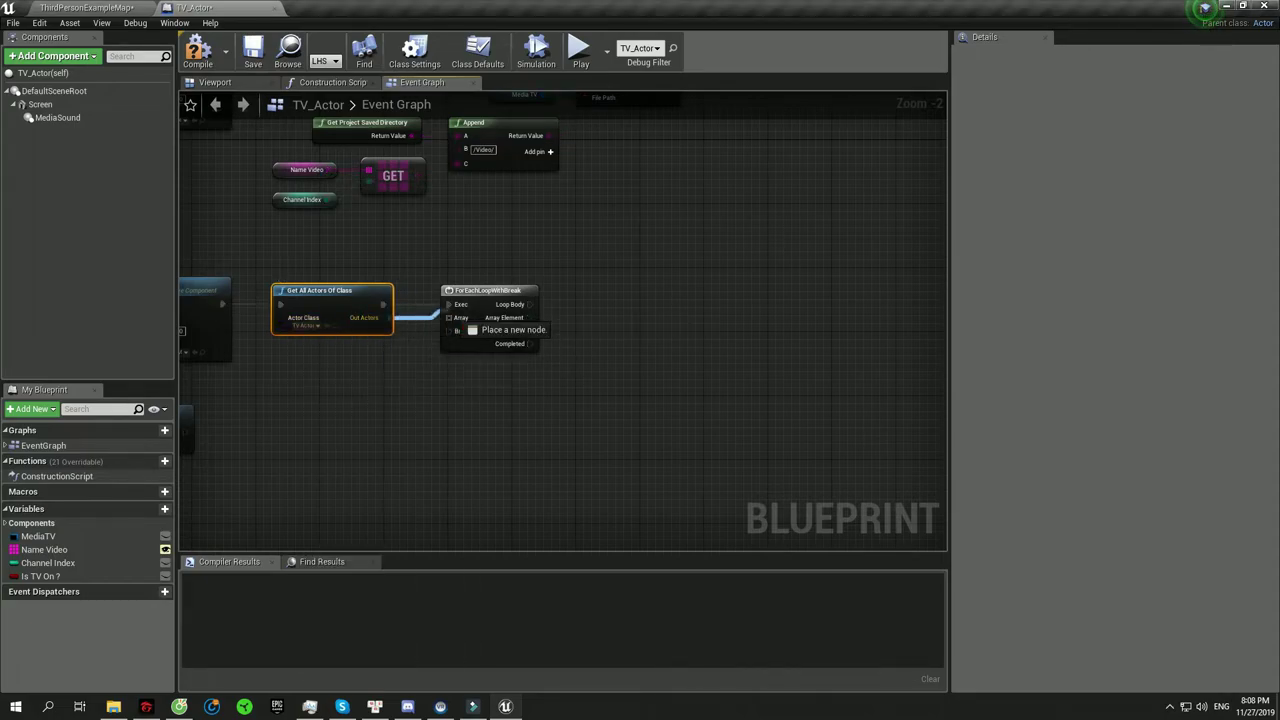
left_click_drag(529, 317, 552, 322)
scroll(690, 470, "down", 3)
scroll(690, 470, "down", 2)
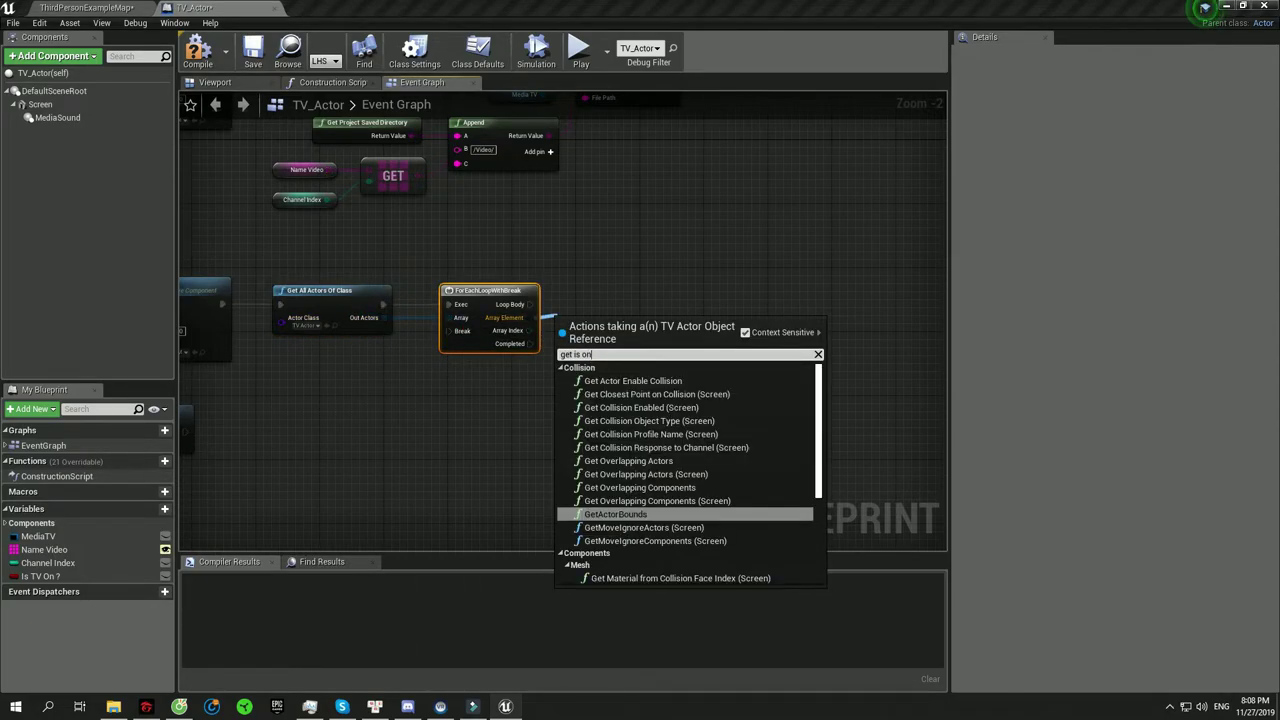
scroll(690, 470, "down", 2)
left_click(617, 554)
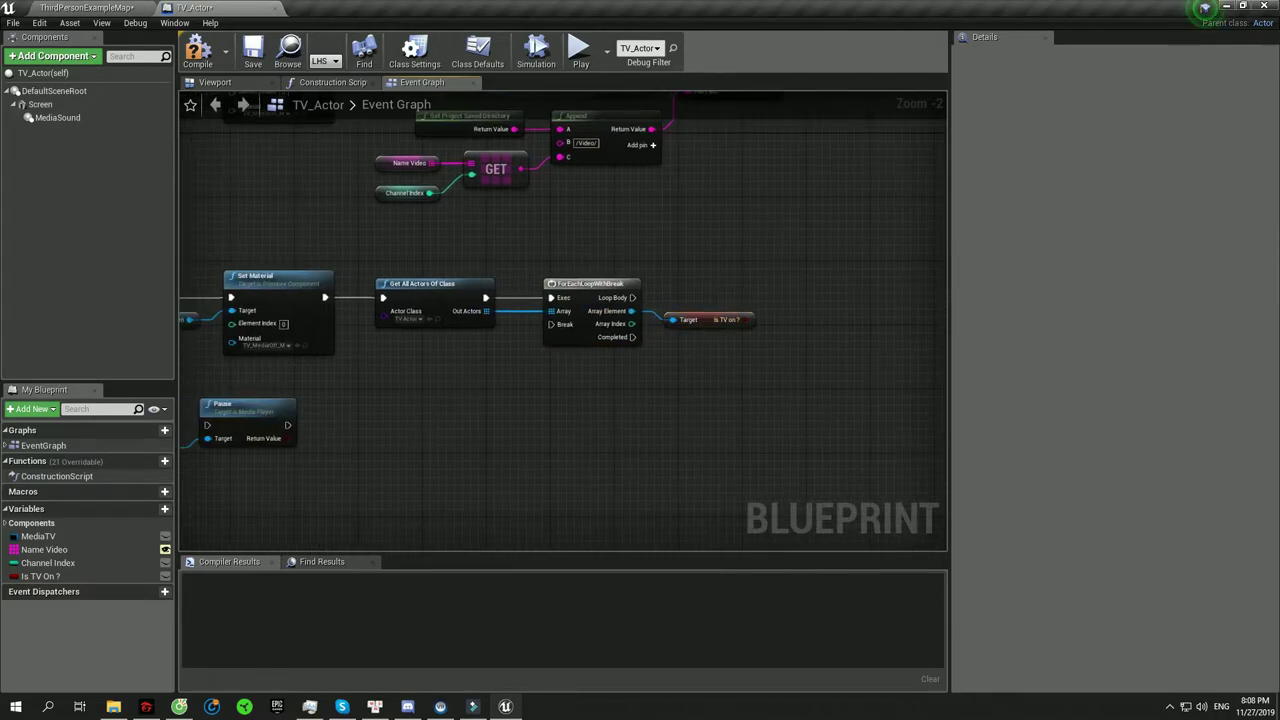
left_click(790, 285)
left_click_drag(783, 291, 650, 325)
- Move the Pause and Media TV nodes right and place a Sequence node below Set Material
right_click_drag(443, 501, 594, 432)
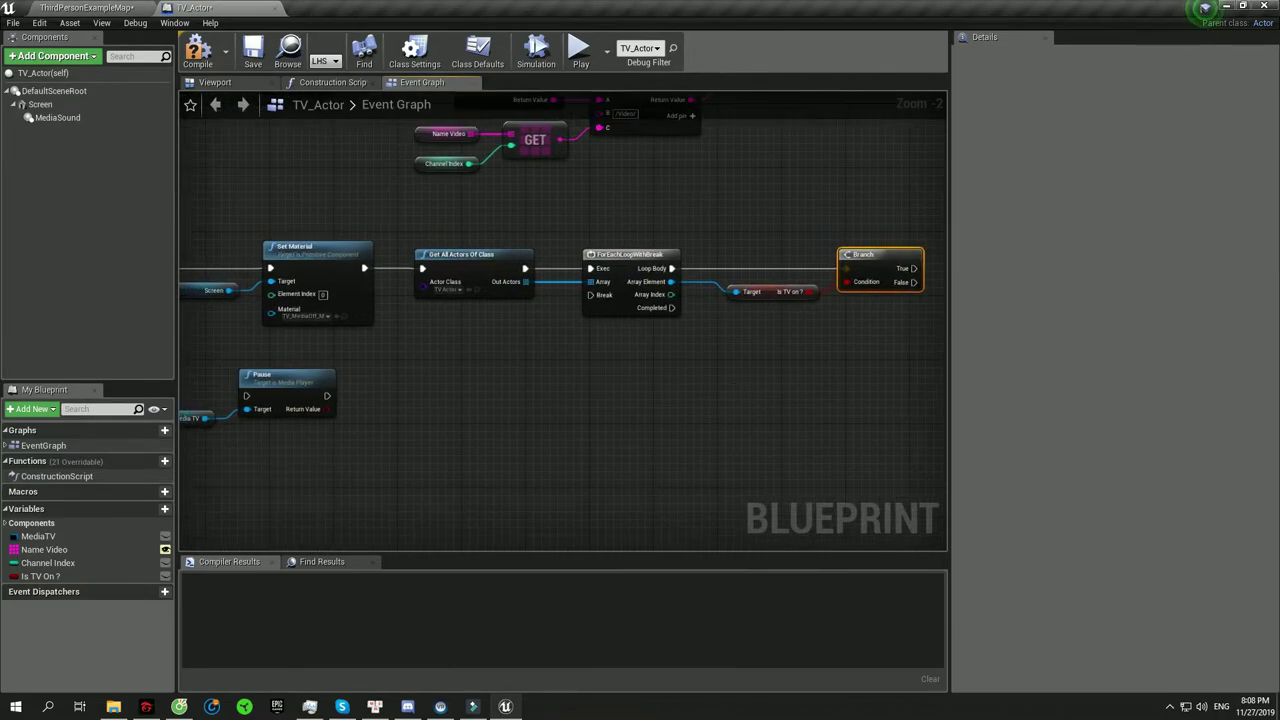
left_click_drag(594, 432, 300, 348)
scroll(335, 348, "down", 2)
mouse_move(388, 350)
left_mouse_down()
mouse_move(598, 354)
mouse_move(795, 415)
left_mouse_up()
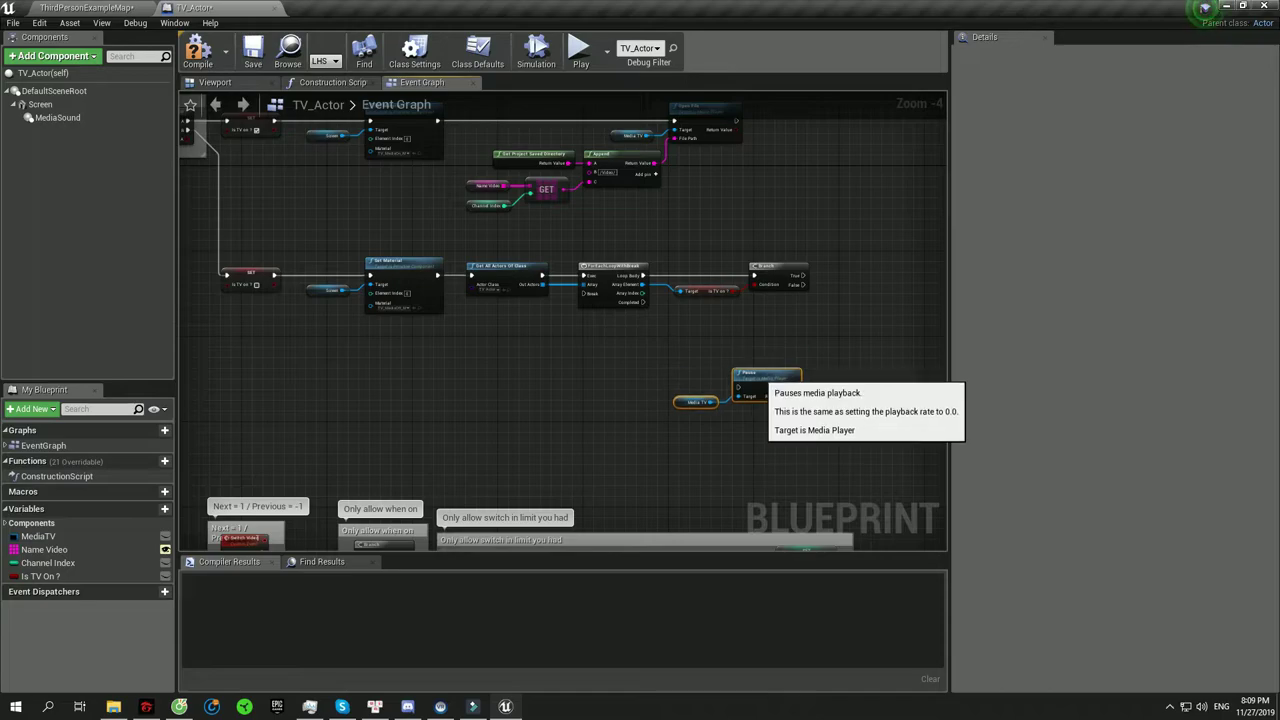
right_click_drag(795, 415, 755, 437)
scroll(560, 380, "up", 1)
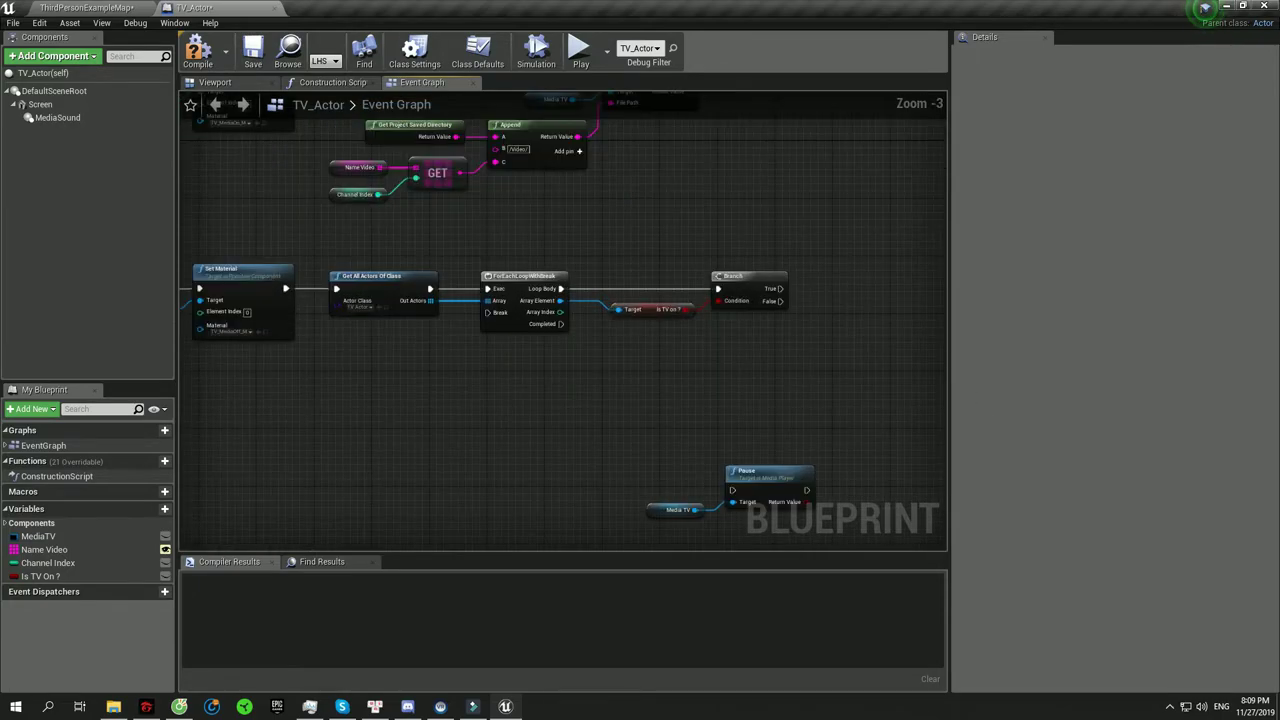
left_click(462, 365)
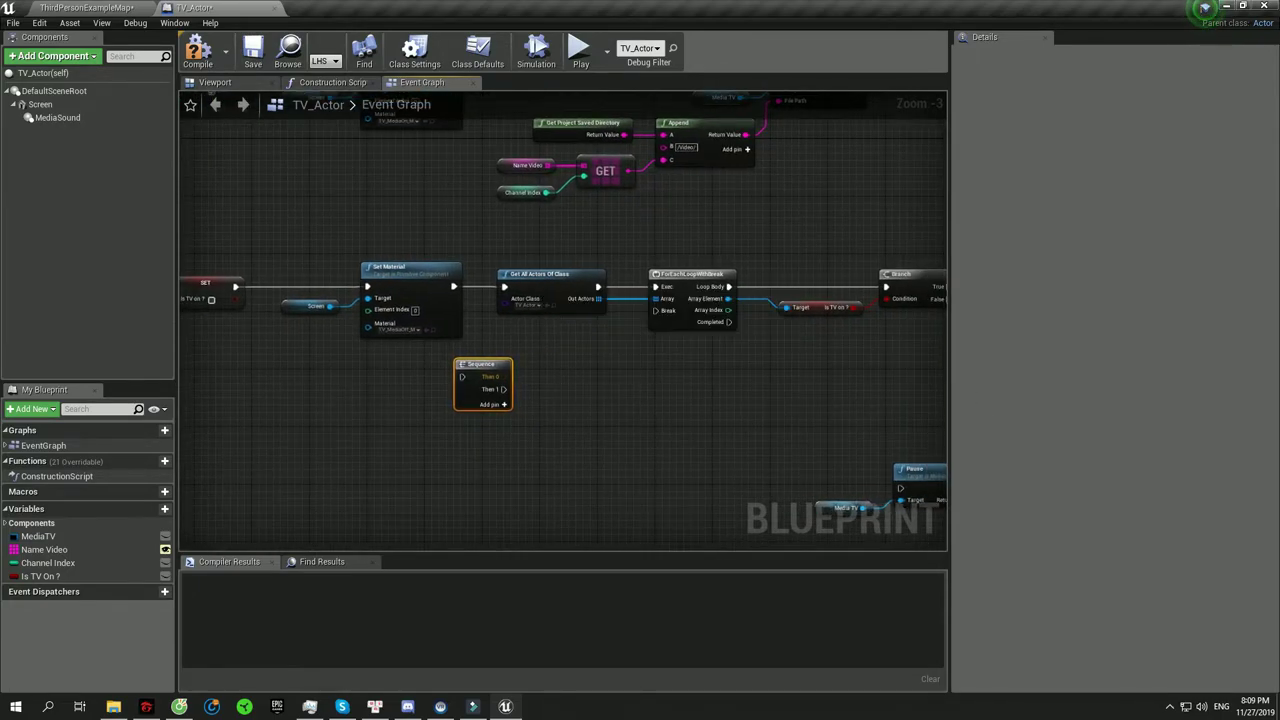
- Insert the Sequence before Get All Actors, add a Gate from the loop's Completed, and wire Gate Exit to Pause
mouse_move(737, 403)
right_mouse_down()
mouse_move(637, 397)
mouse_move(560, 360)
right_mouse_up()
mouse_move(565, 265)
left_mouse_down()
mouse_move(560, 318)
mouse_move(630, 330)
left_mouse_up()
left_click(605, 333)
right_click_drag(650, 330, 620, 340)
left_click_drag(471, 426, 848, 496)
left_click_drag(650, 440, 834, 350)
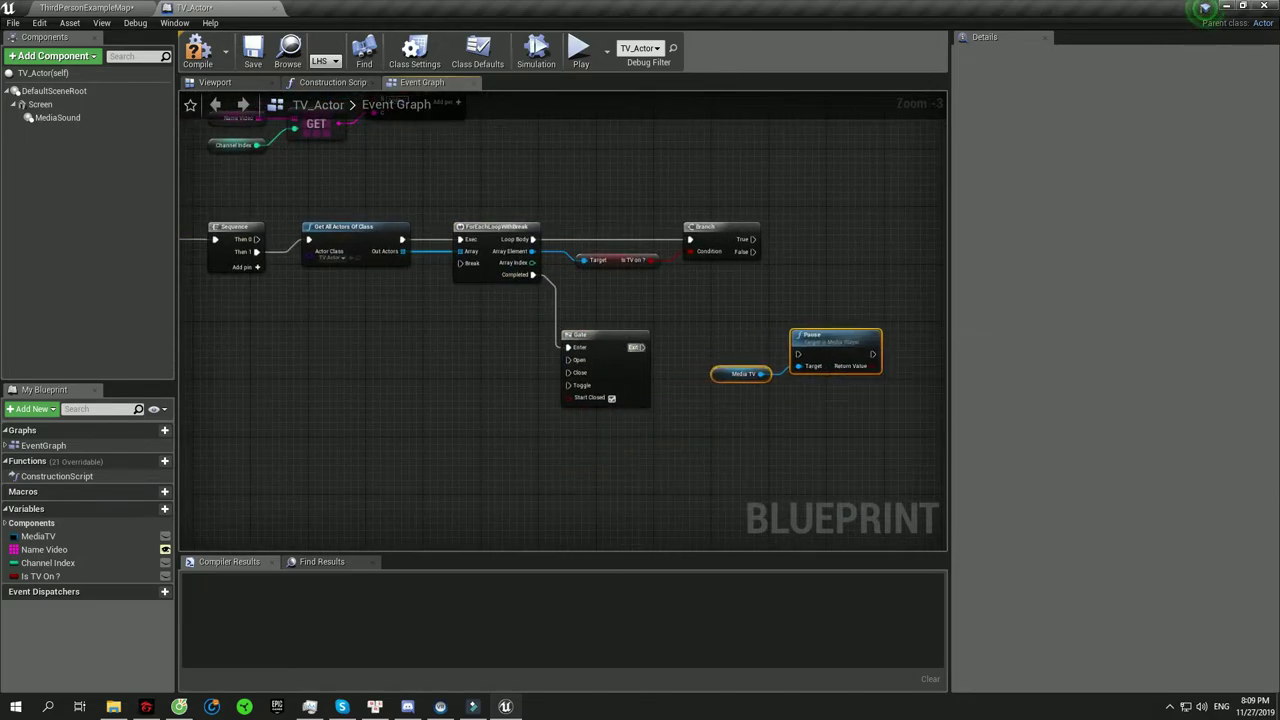
mouse_move(636, 347)
left_mouse_down()
mouse_move(800, 356)
mouse_move(843, 333)
left_mouse_up()
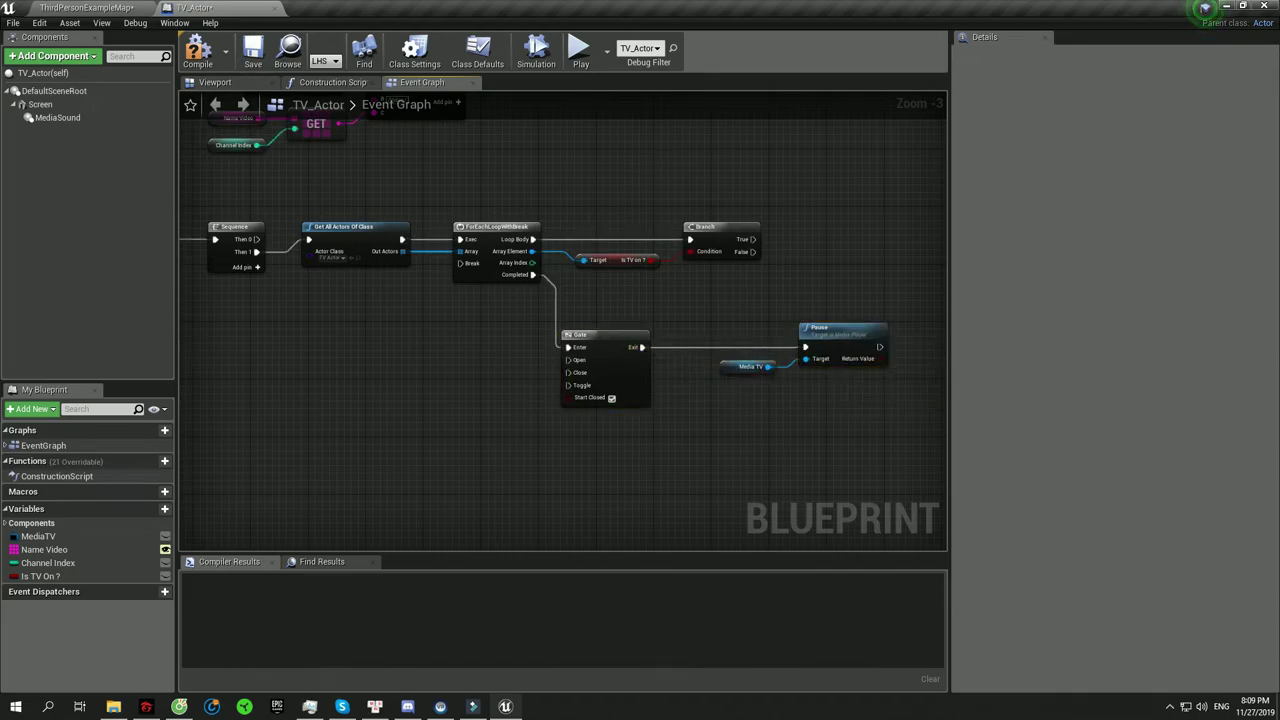
- Connect Branch True to a second Sequence whose first output routes back to the loop
left_click_drag(752, 239, 823, 226)
right_click_drag(826, 226, 862, 286)
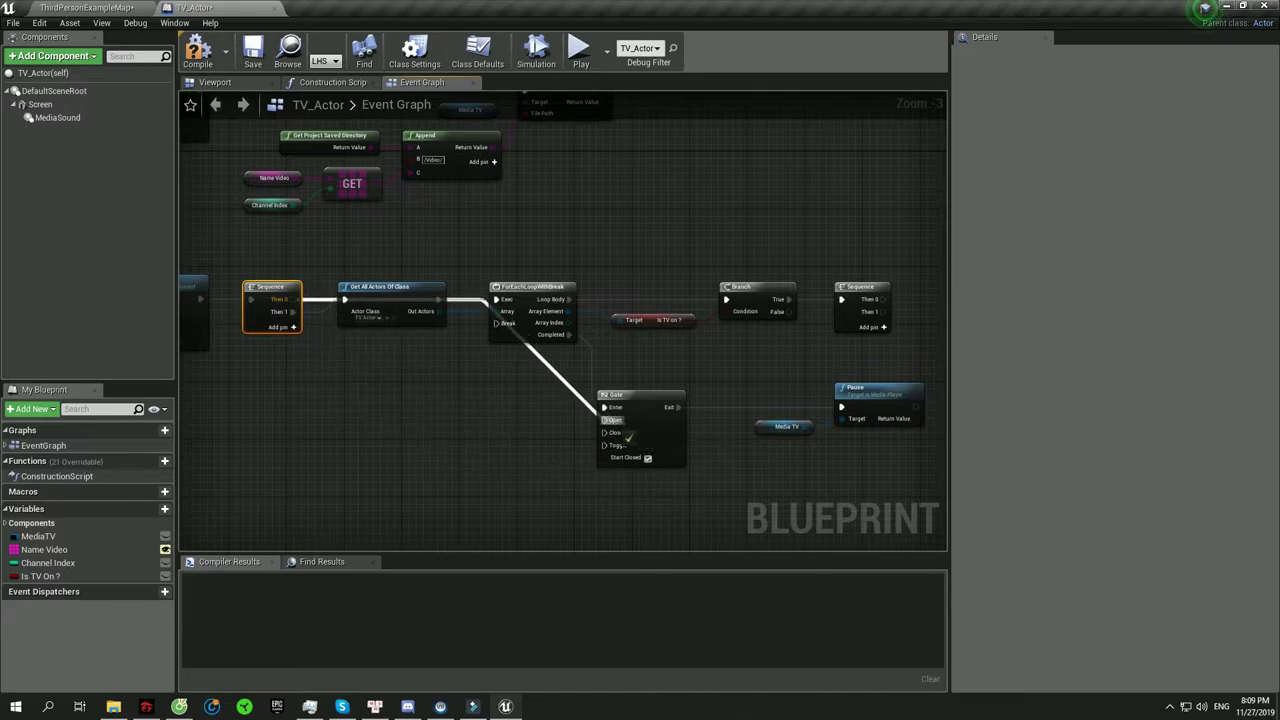
left_click_drag(878, 299, 576, 322)
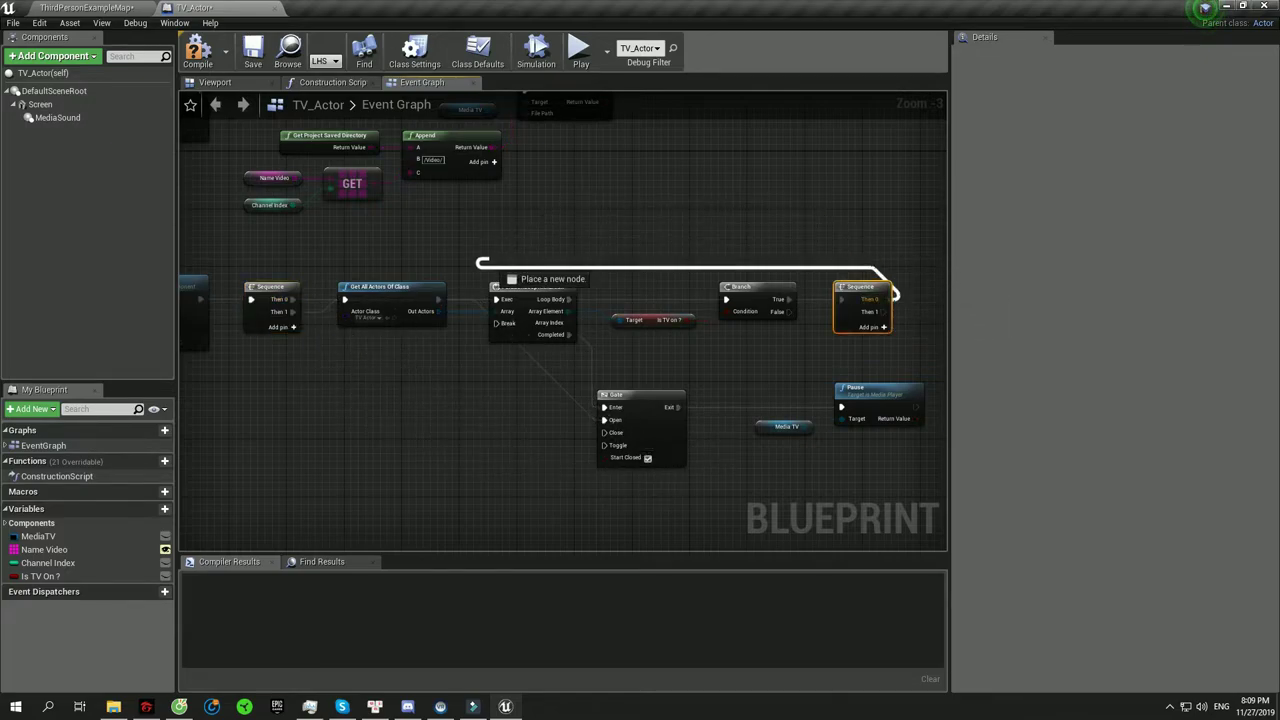
mouse_move(600, 330)
right_mouse_down()
mouse_move(504, 285)
mouse_move(560, 304)
right_mouse_up()
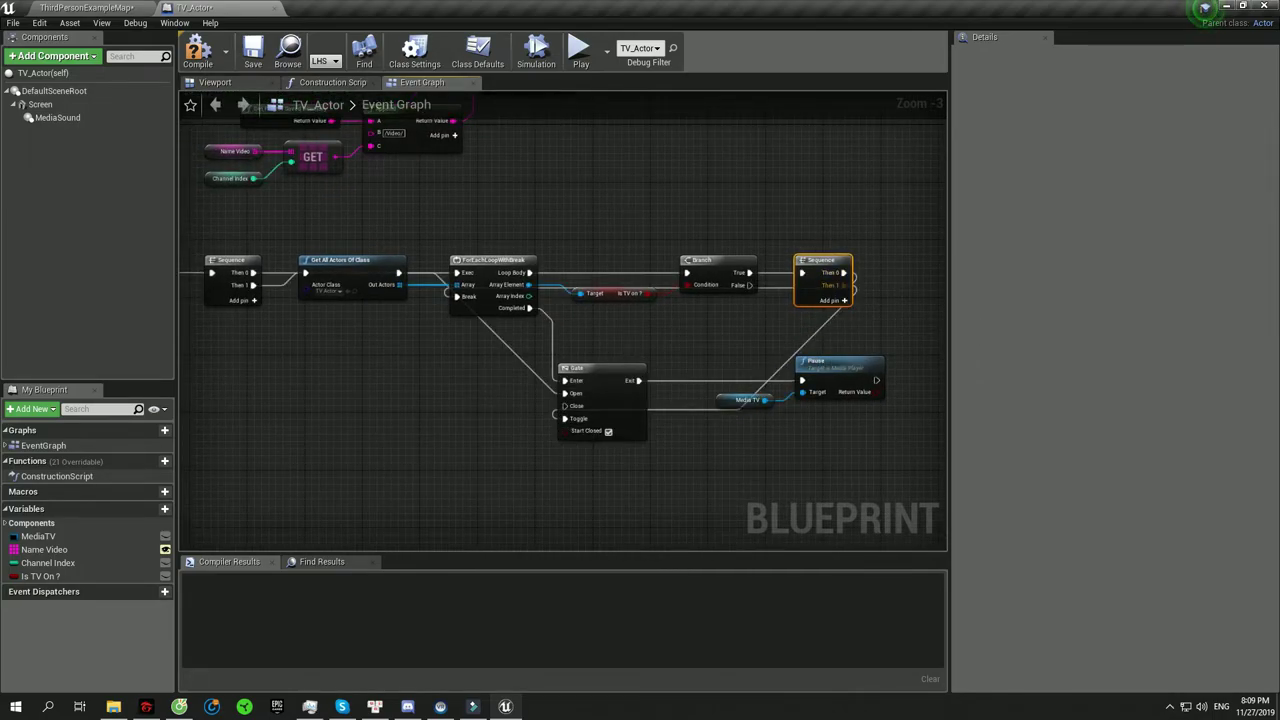
right_click_drag(700, 420, 656, 424)
scroll(656, 424, "down", 2)
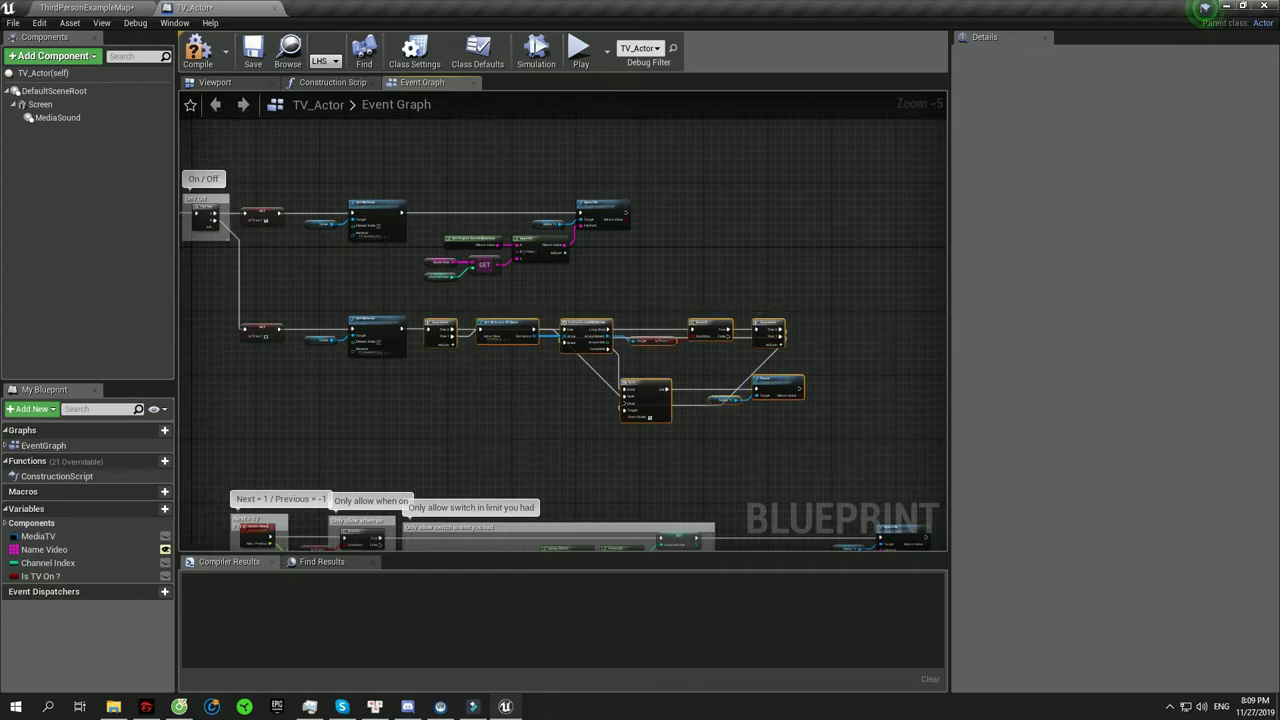
key("c")
type("Check Is there any TV still on to pause Media, Because If you pause, other TV still on will pause")
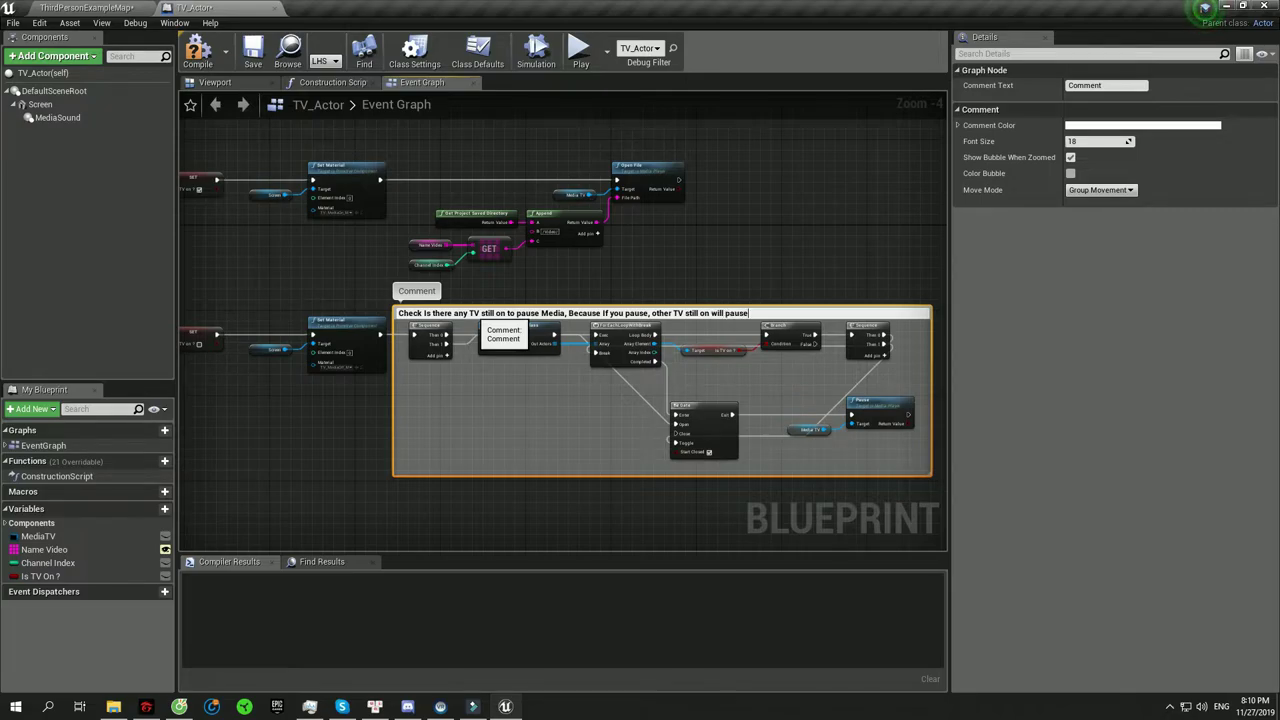
- Finish the comment text, reconnect the Sequence output to the Gate's Close, and select the TV_Actor in the level
left_click(380, 285)
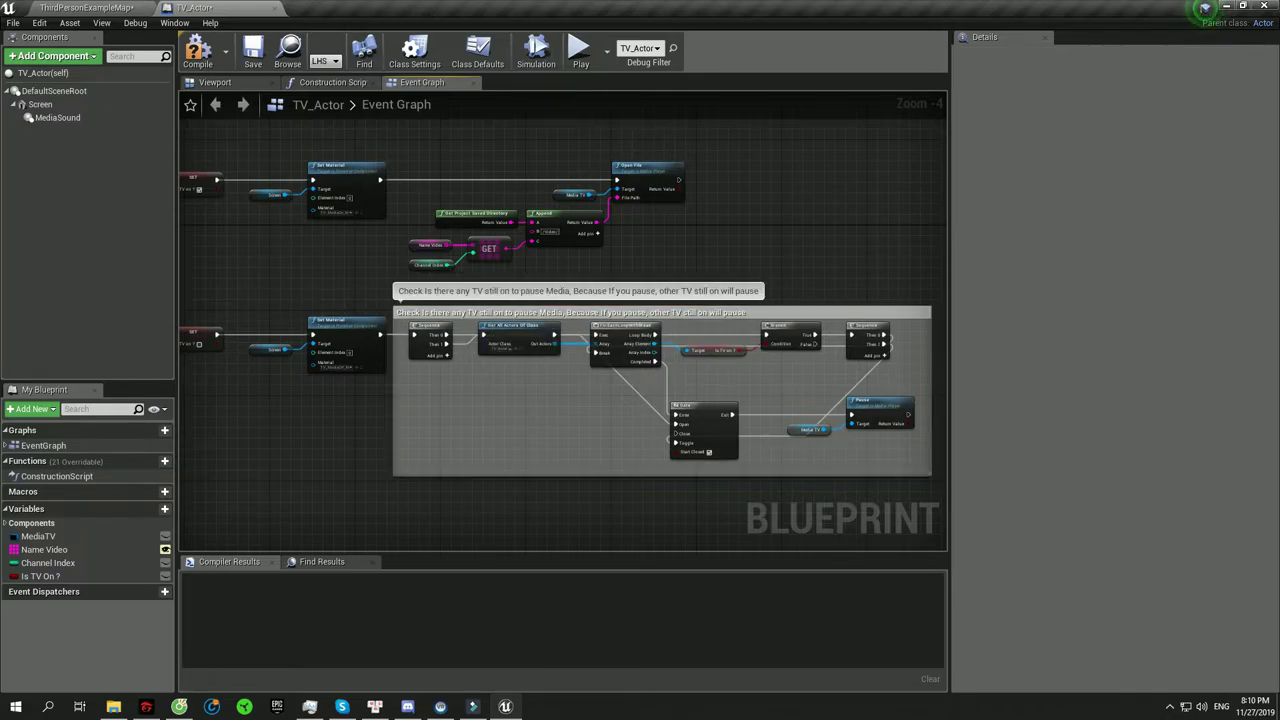
scroll(560, 300, "up", 1)
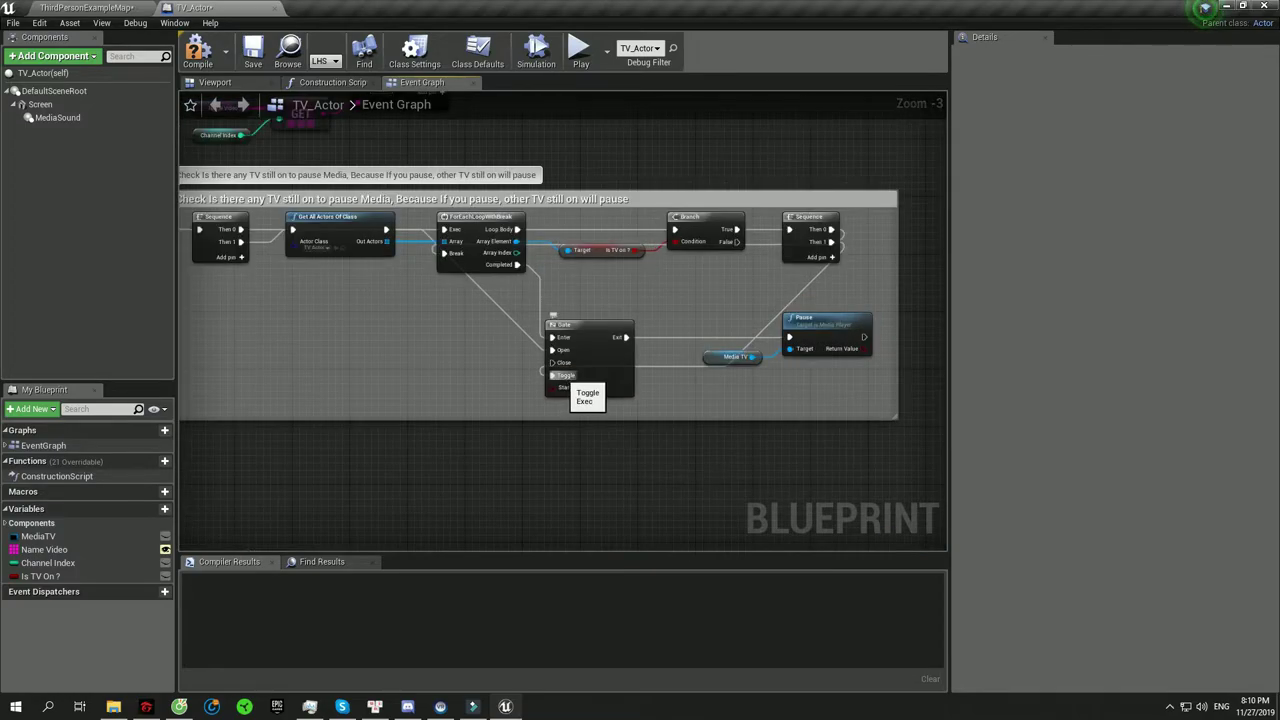
left_click_drag(553, 362, 581, 385, "ctrl")
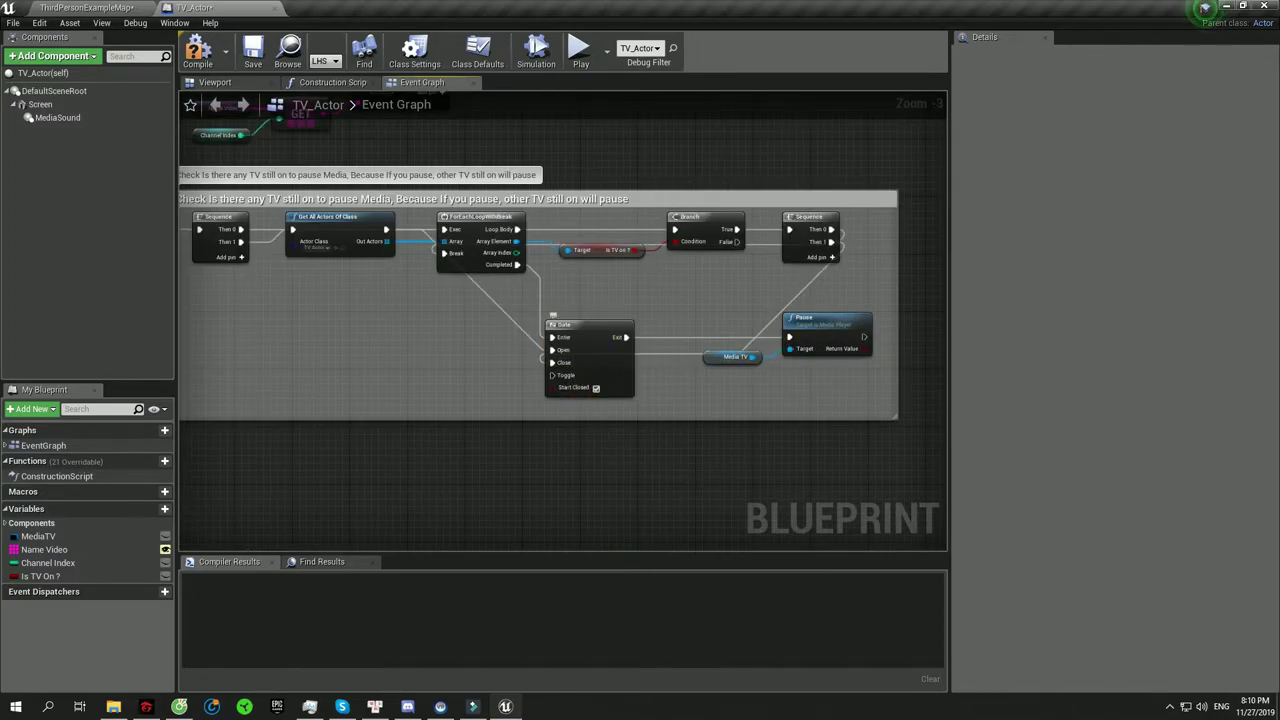
right_click_drag(560, 300, 754, 384)
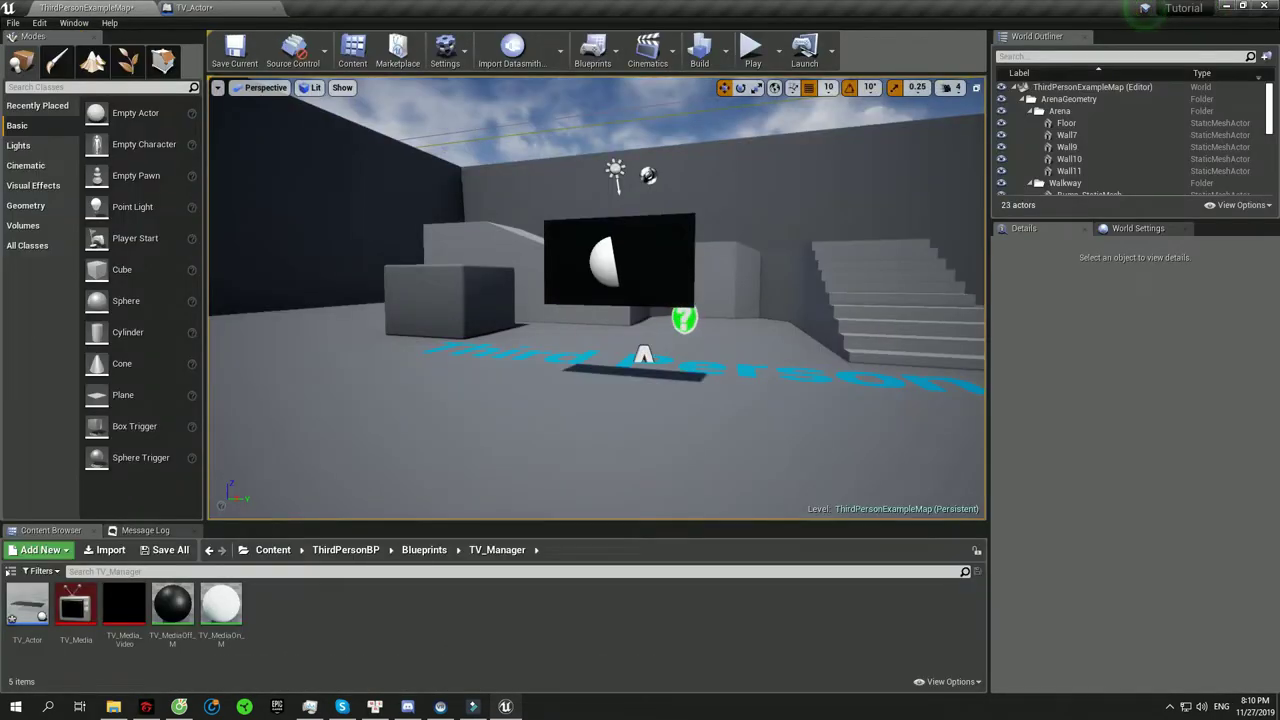
left_click(620, 258)
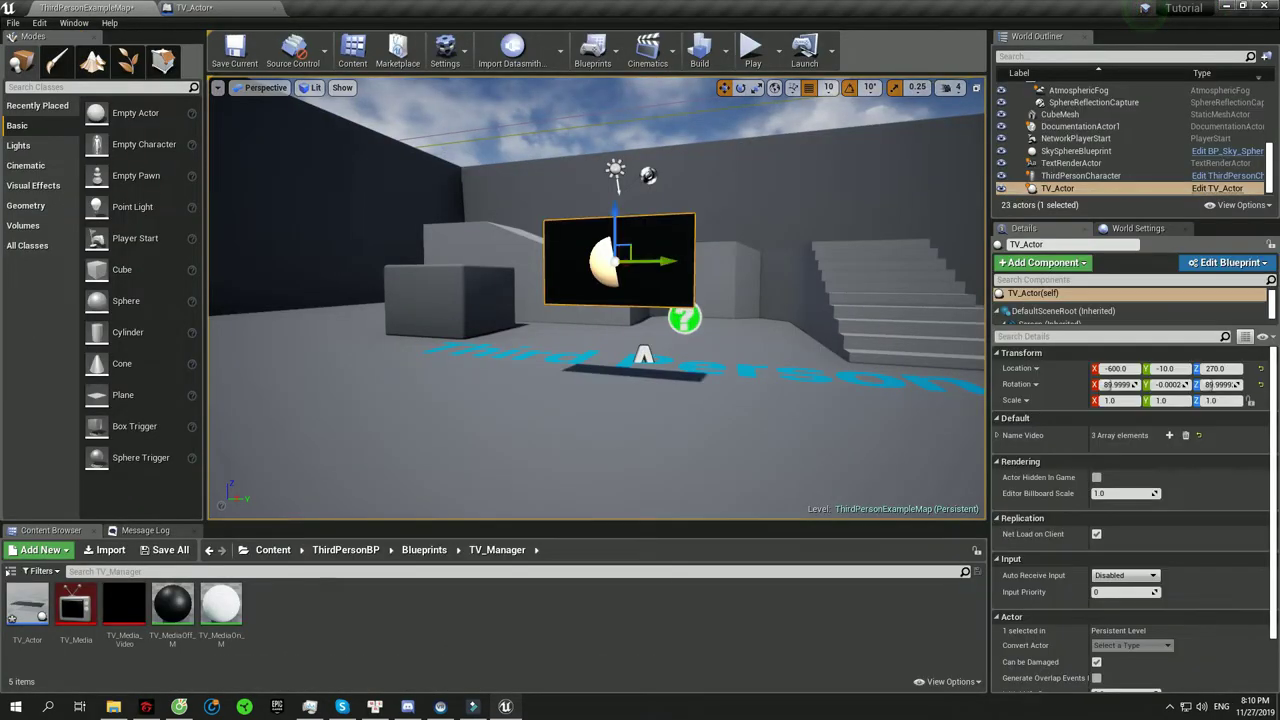
- Duplicate the TV into a second TV_Actor2 placed beside the original
left_click_drag(660, 260, 897, 268, "alt")
right_click_drag(597, 300, 680, 305)
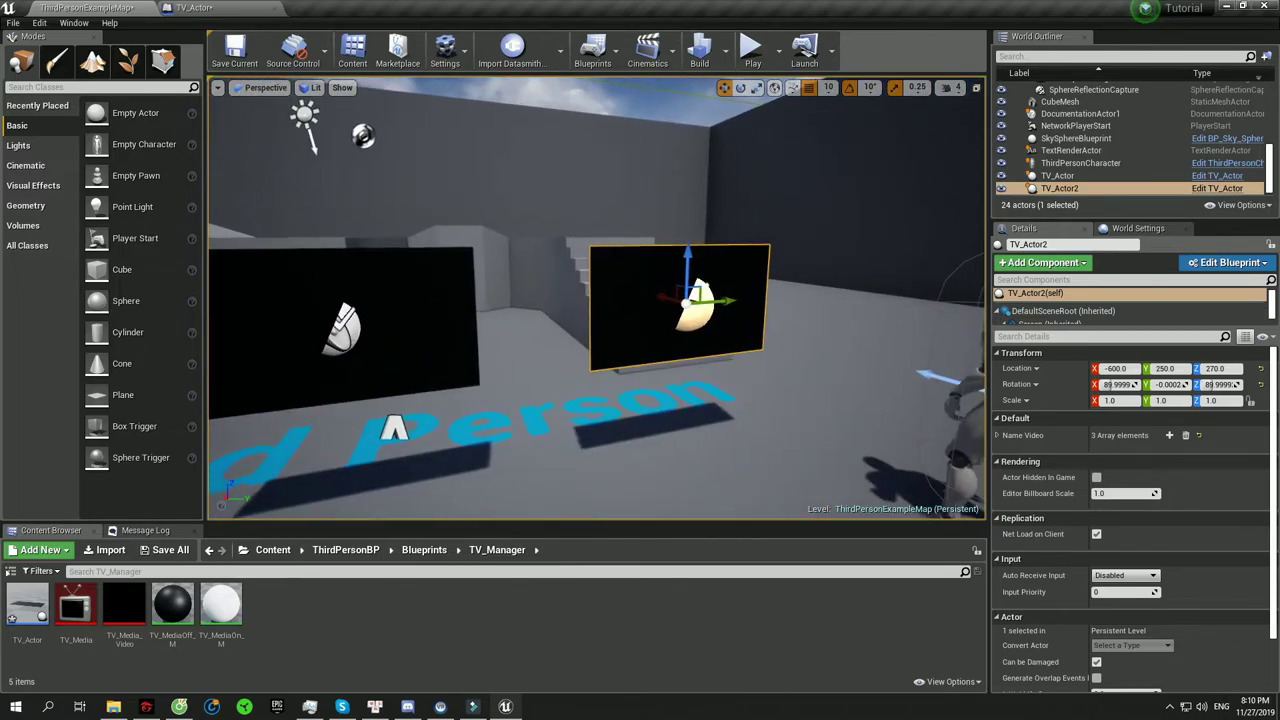
left_click(650, 450)
right_click_drag(650, 450, 600, 440)
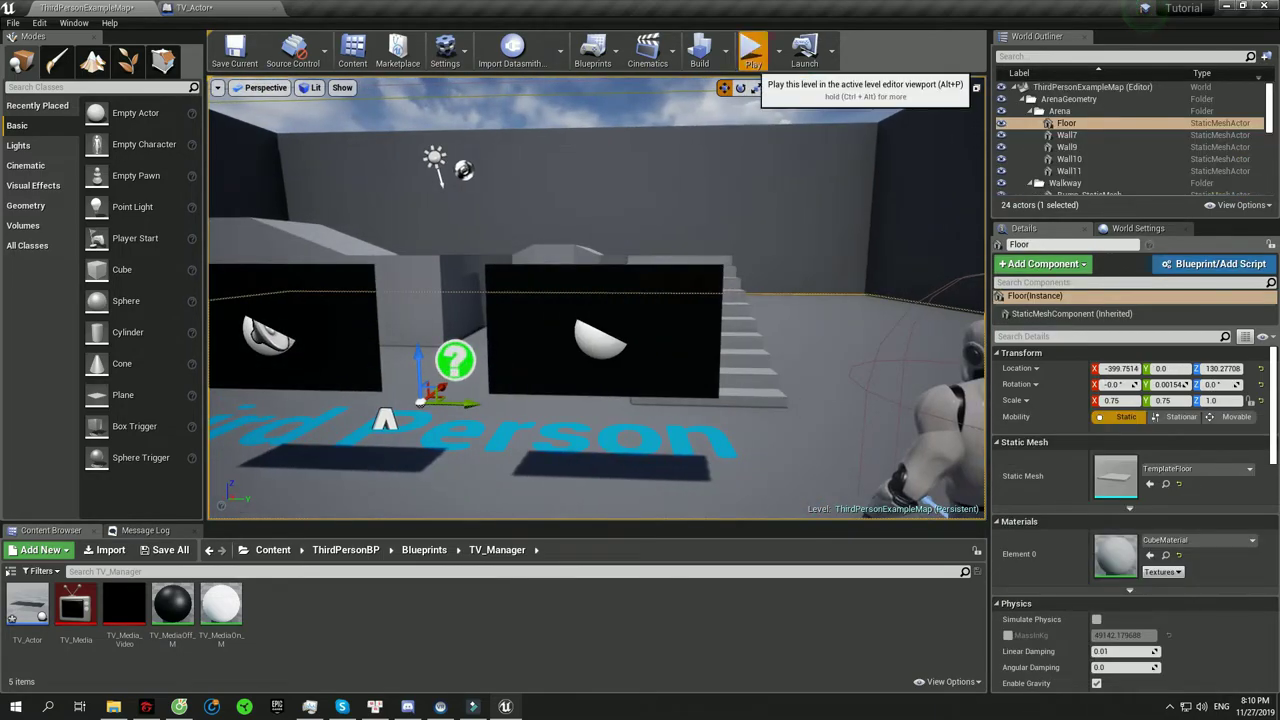
- Play the level in the editor, run the character past both TVs, then stop playing
left_click(752, 50)
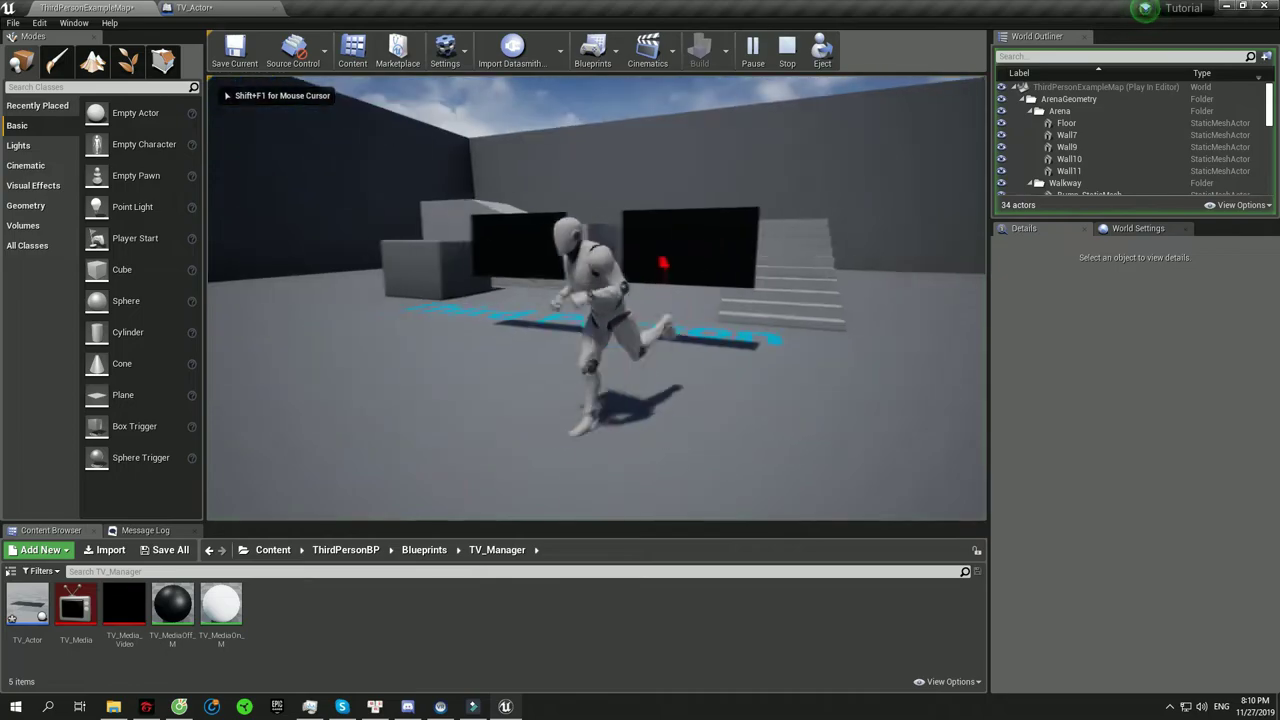
key("w")
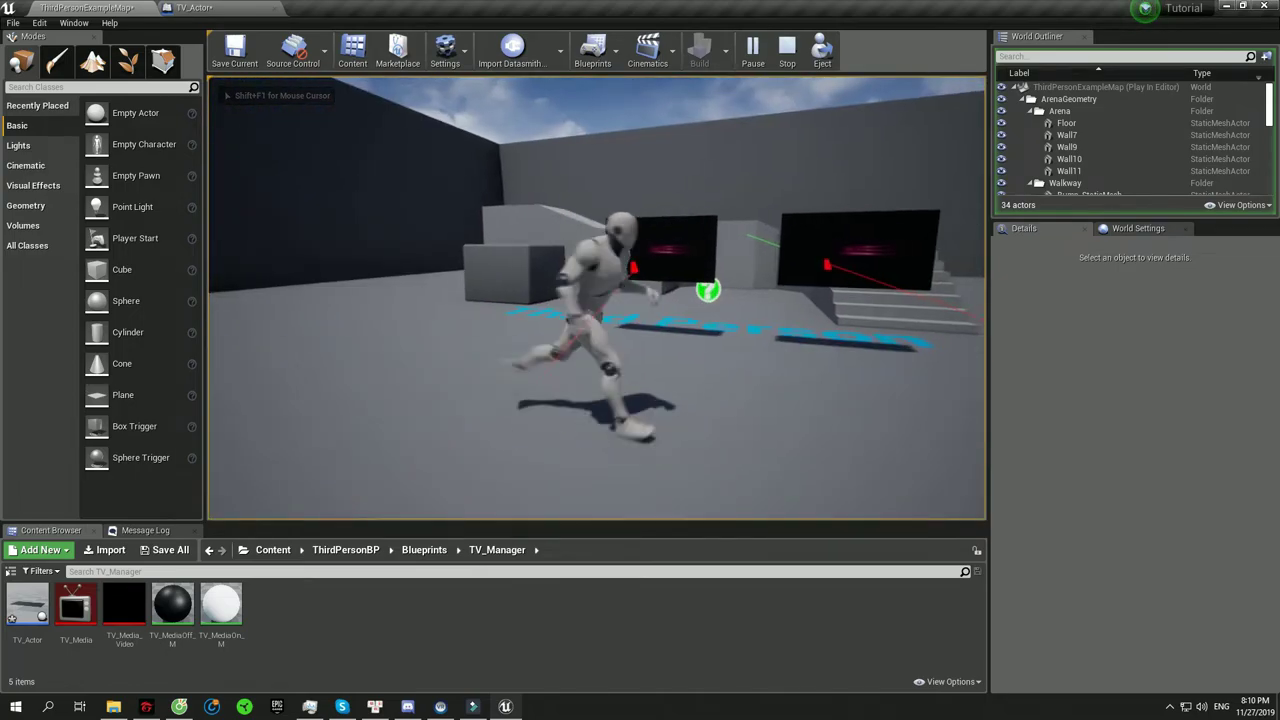
key("w")
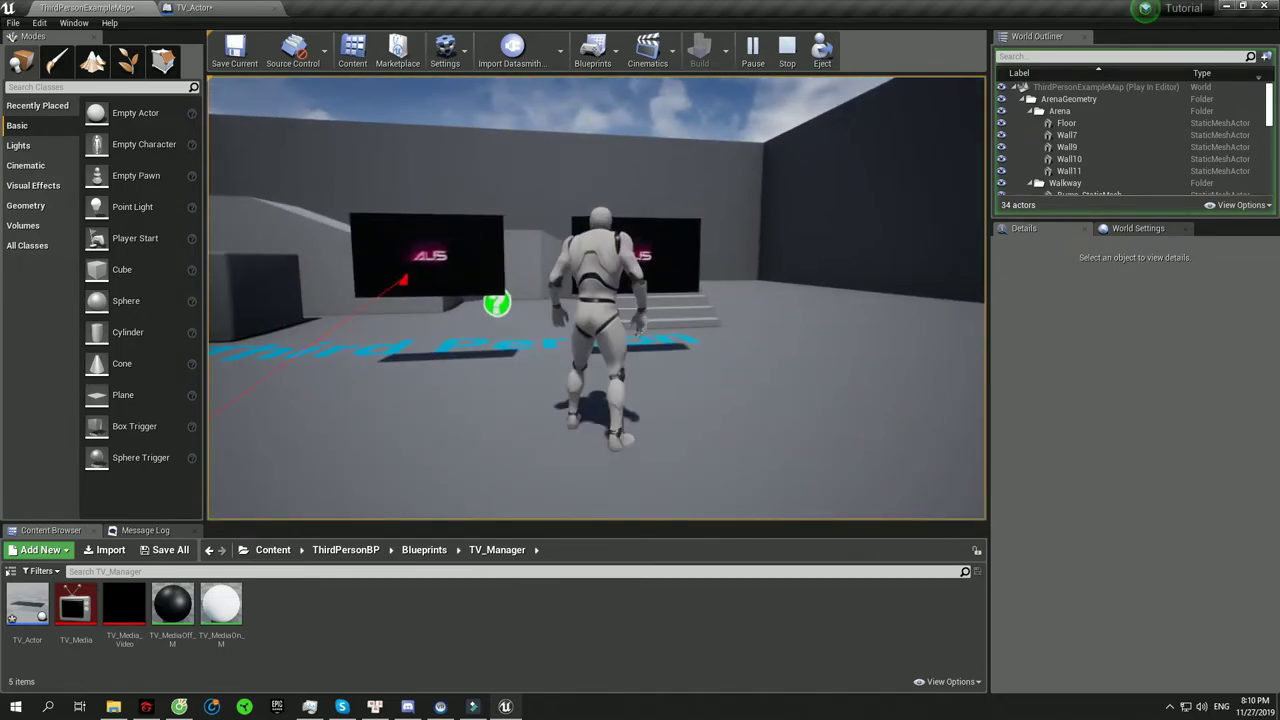
key("w")
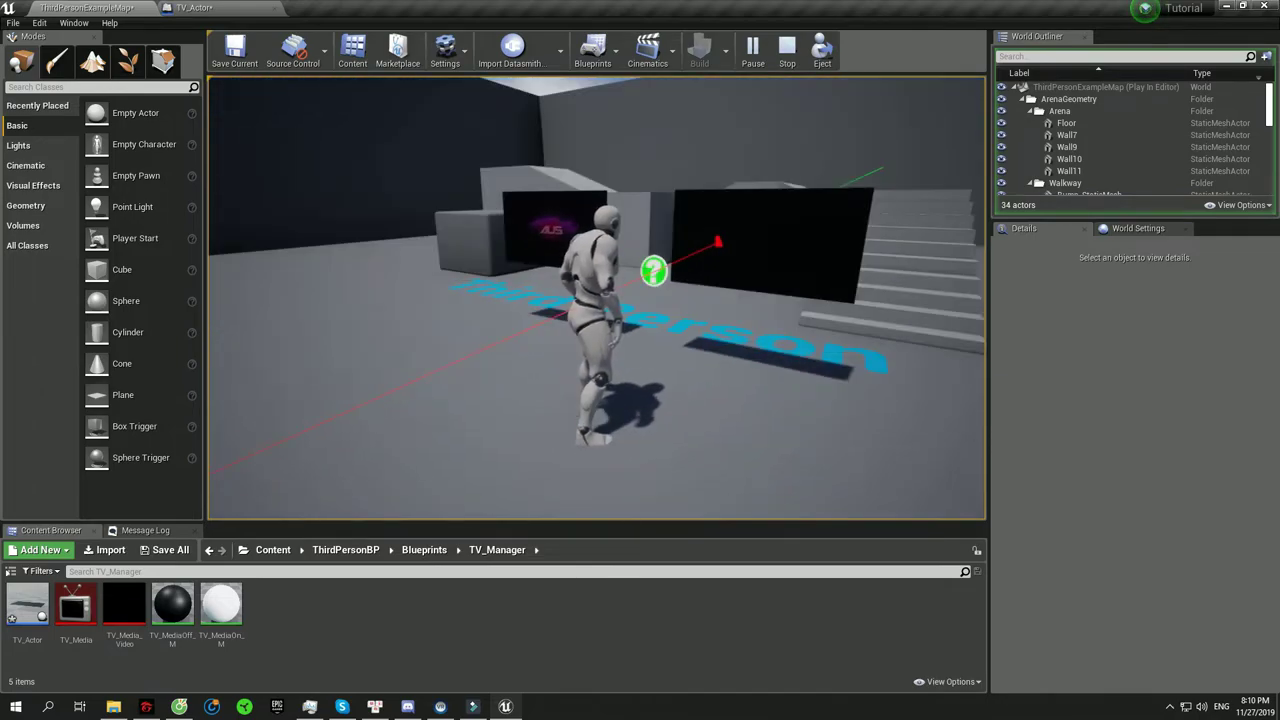
key("w")
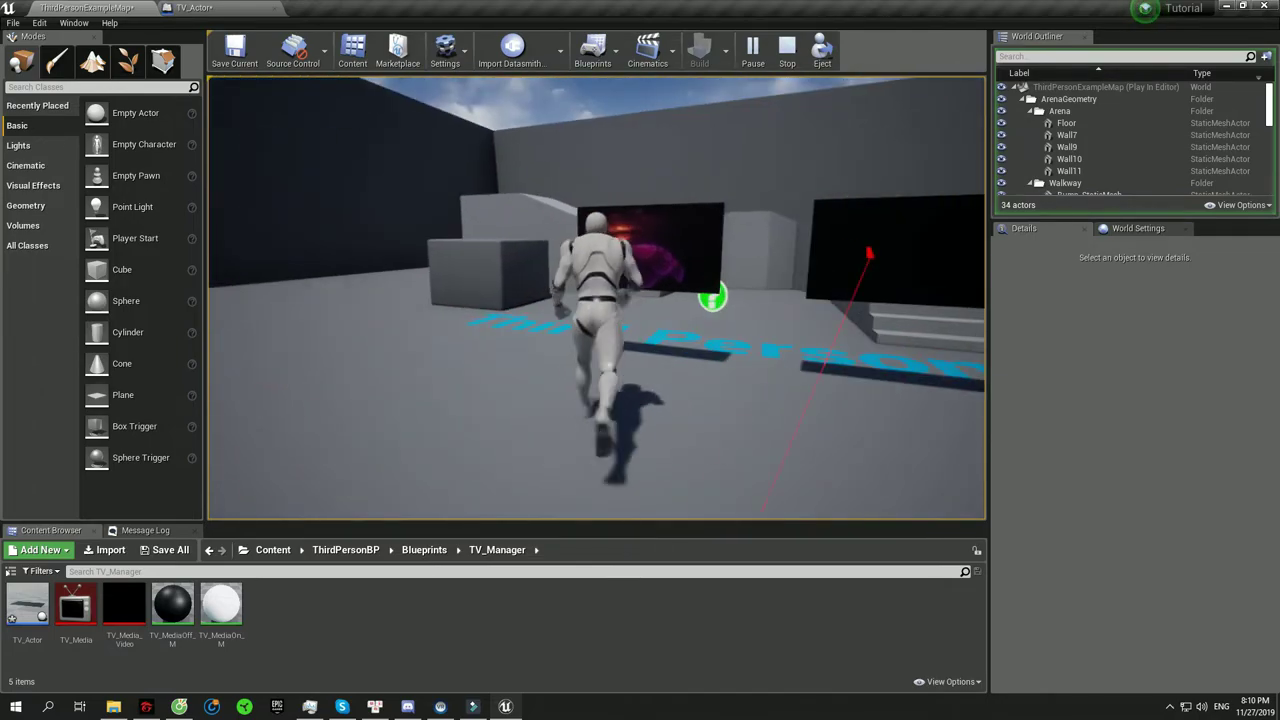
key("s")
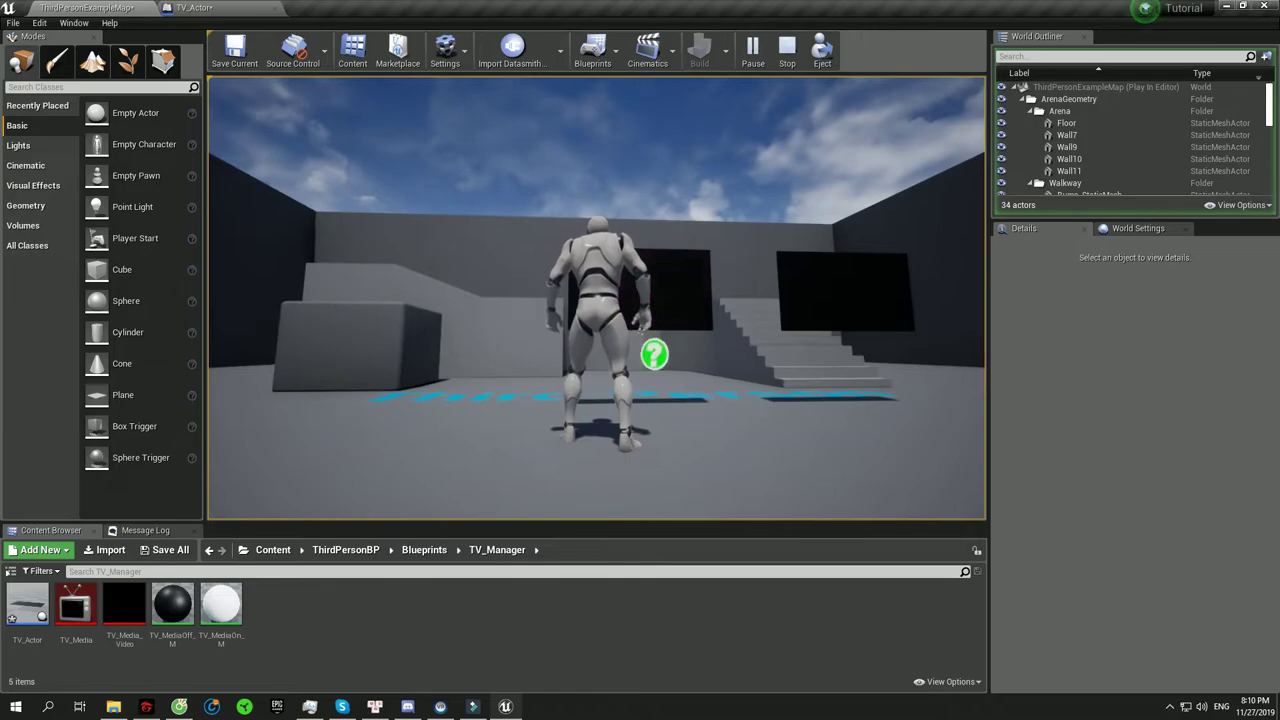
key("Escape")
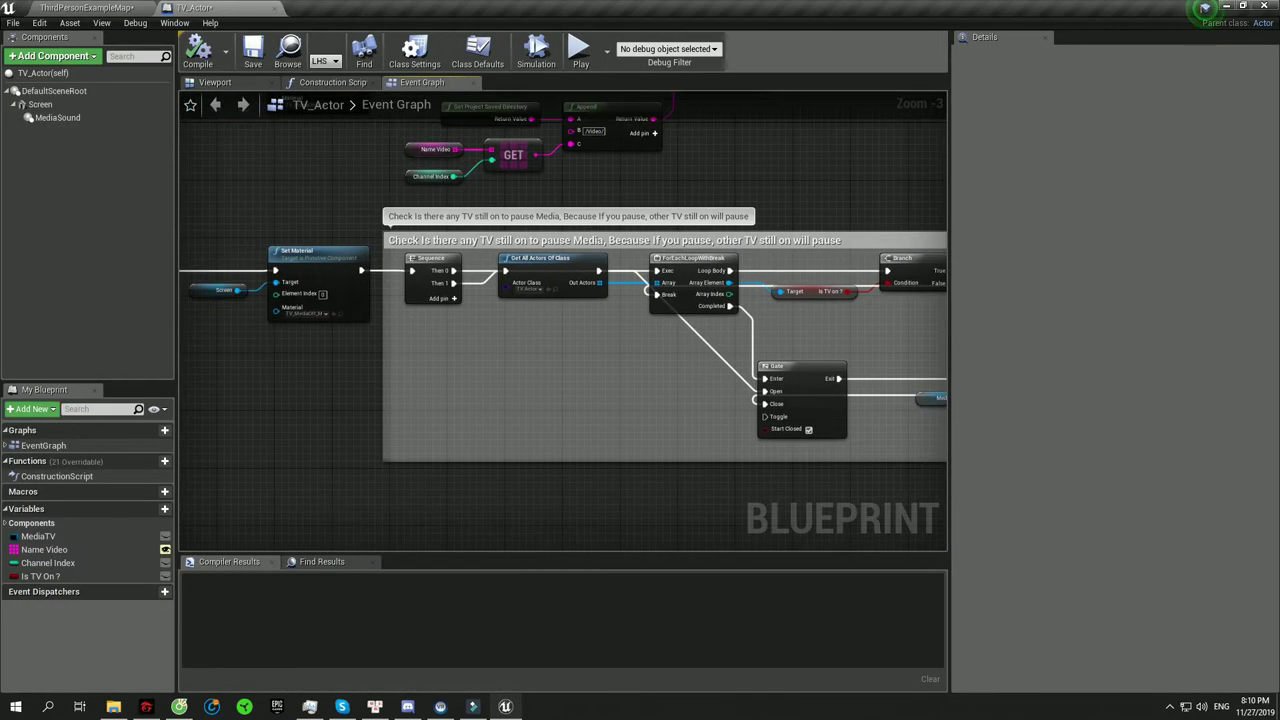
- Launch a Standalone Game preview and run the character up to the TV screens, then stop it
right_click_drag(500, 340, 423, 337)
scroll(423, 337, "down", 1)
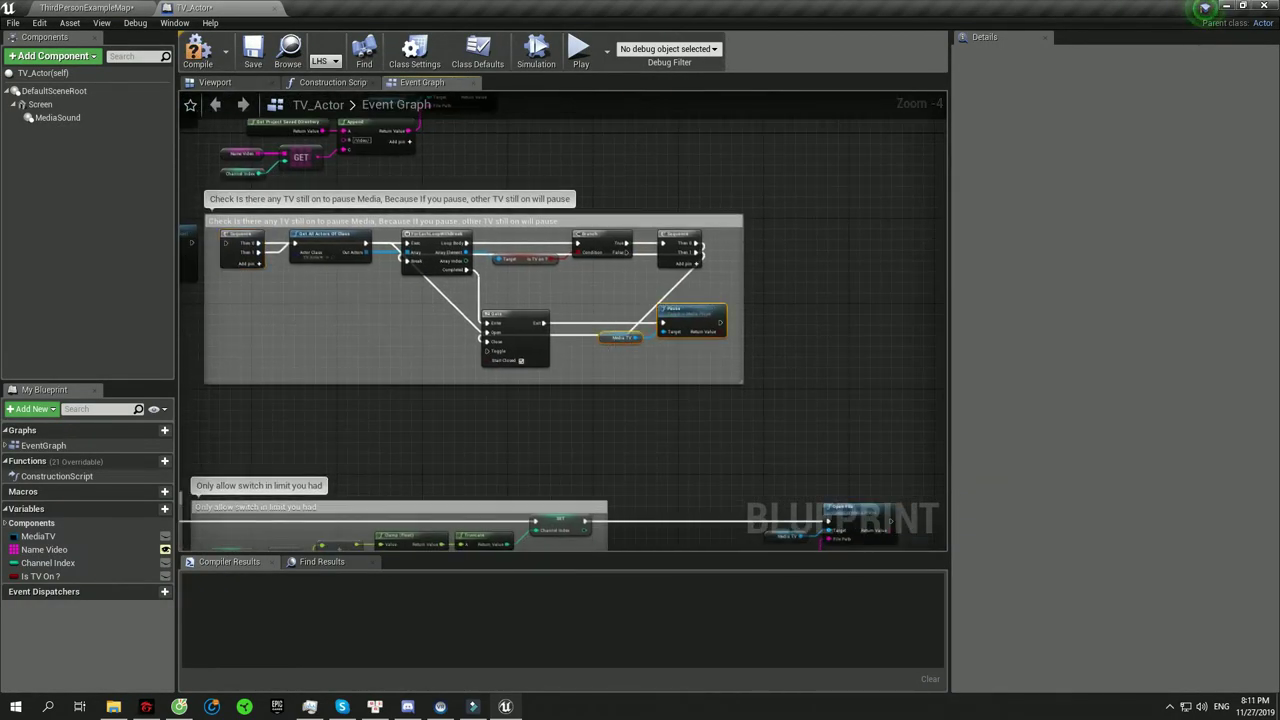
right_click_drag(500, 300, 780, 270)
scroll(450, 330, "up", 2)
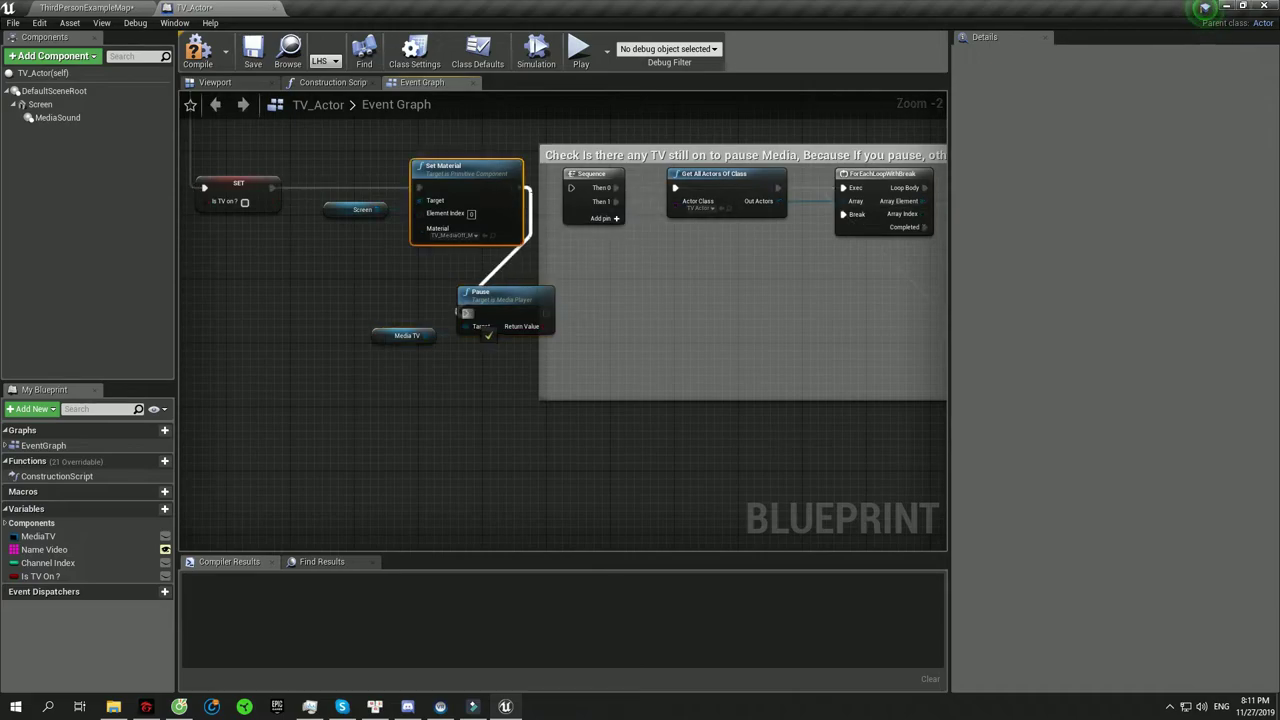
left_click(581, 52)
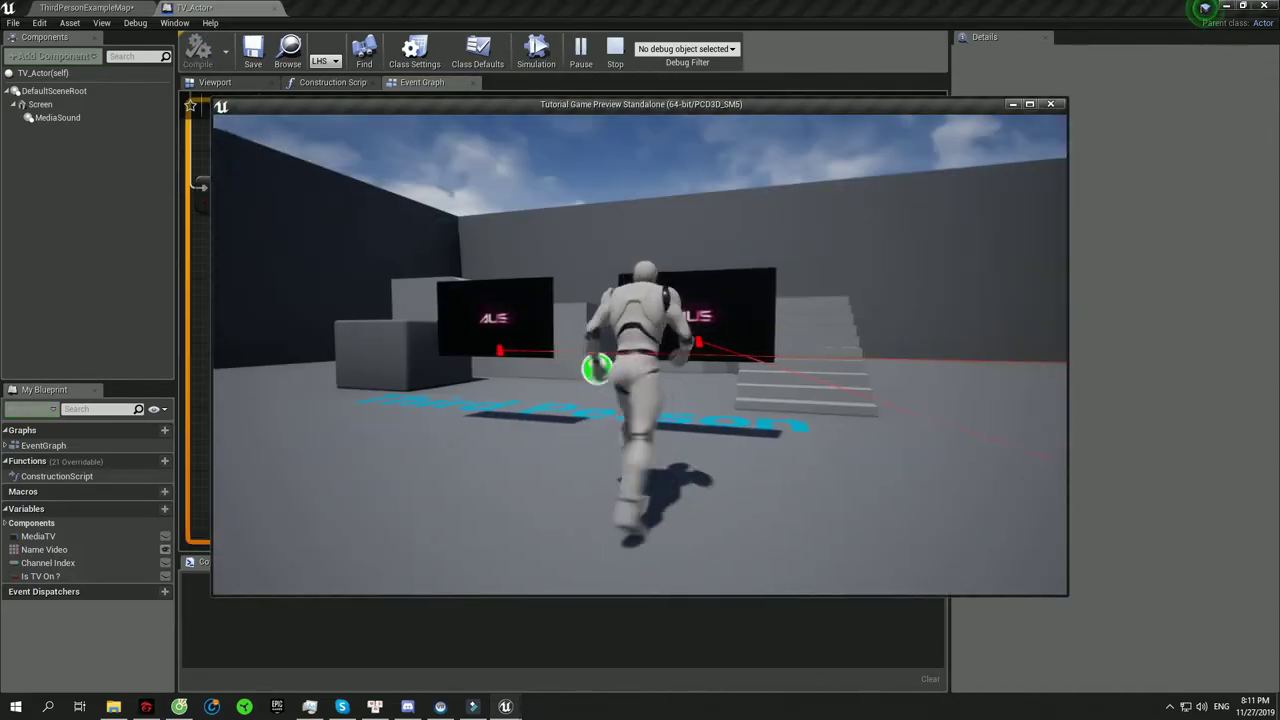
key("s")
key("w")
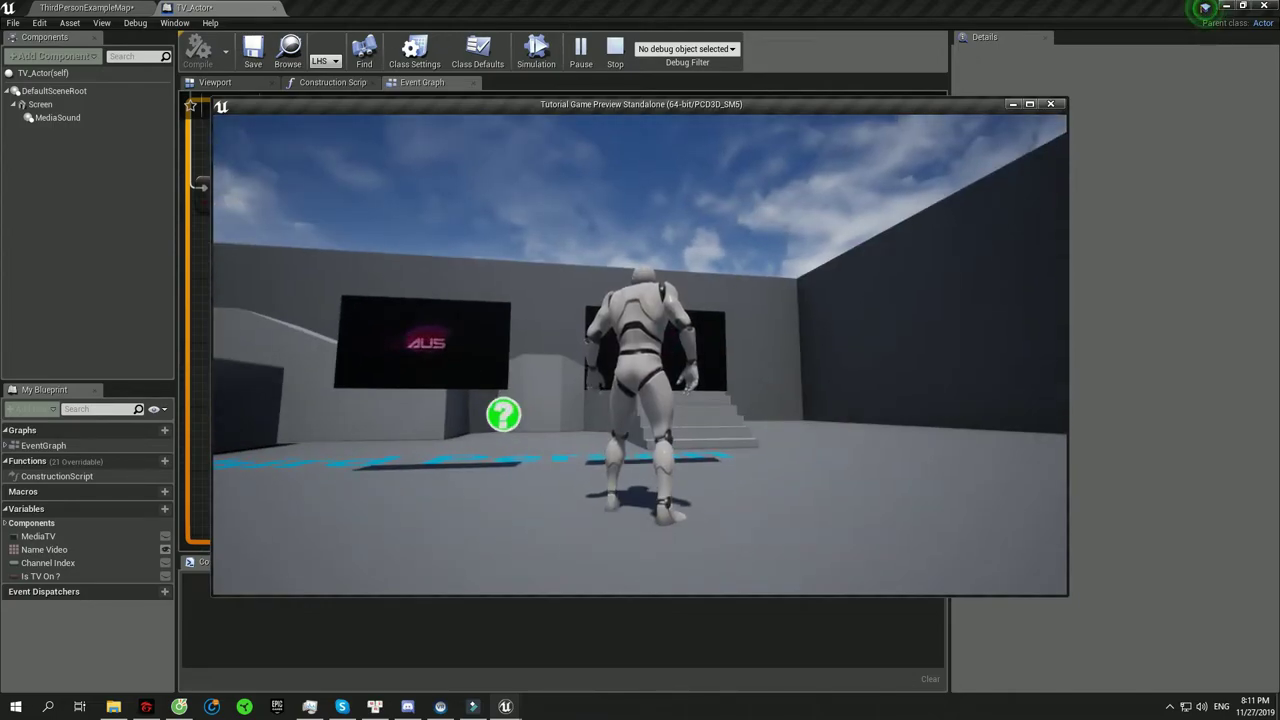
key("a")
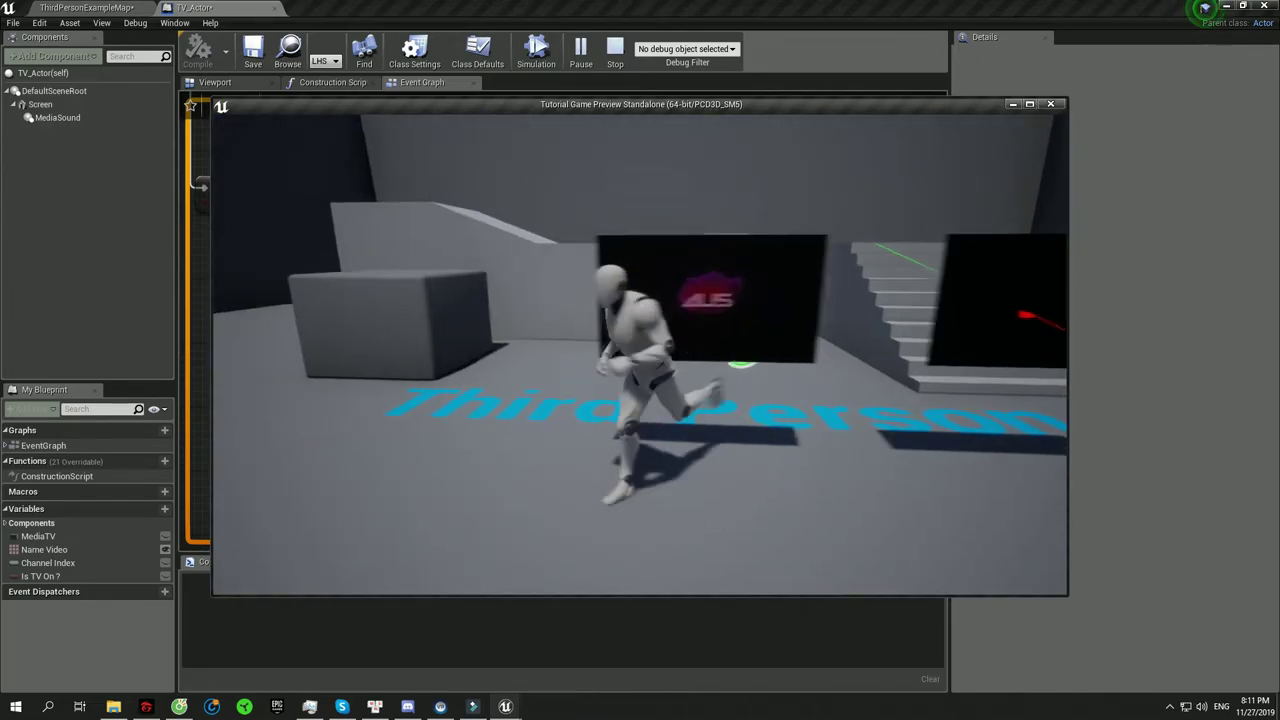
key("Escape")
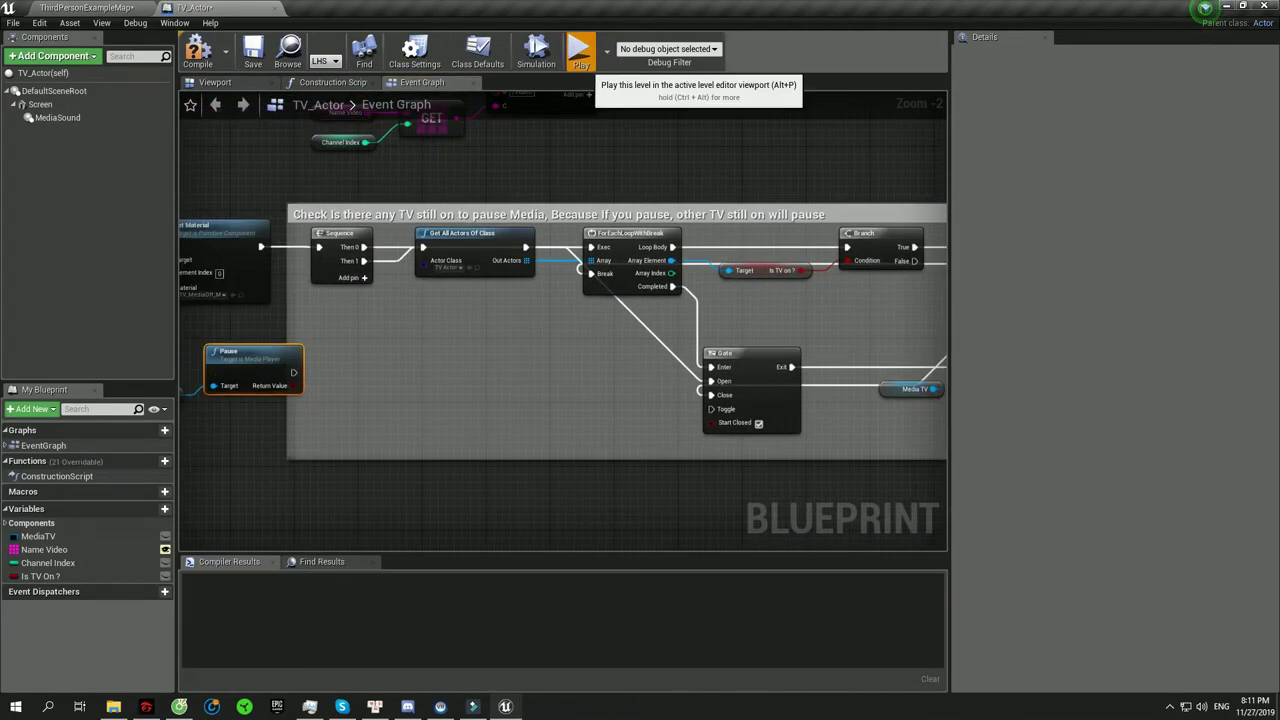
- Launch another standalone preview, walk to the two TVs, and switch the screens on to play video
left_click(579, 50)
key("w")
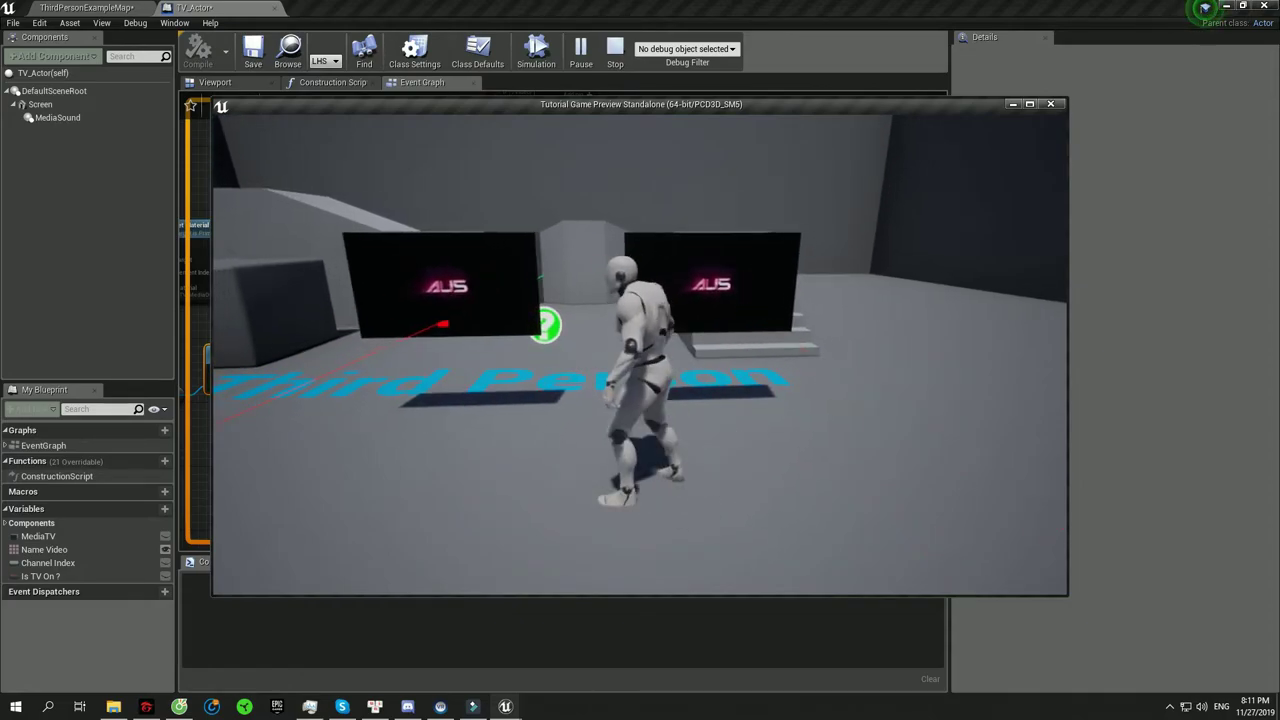
key("s")
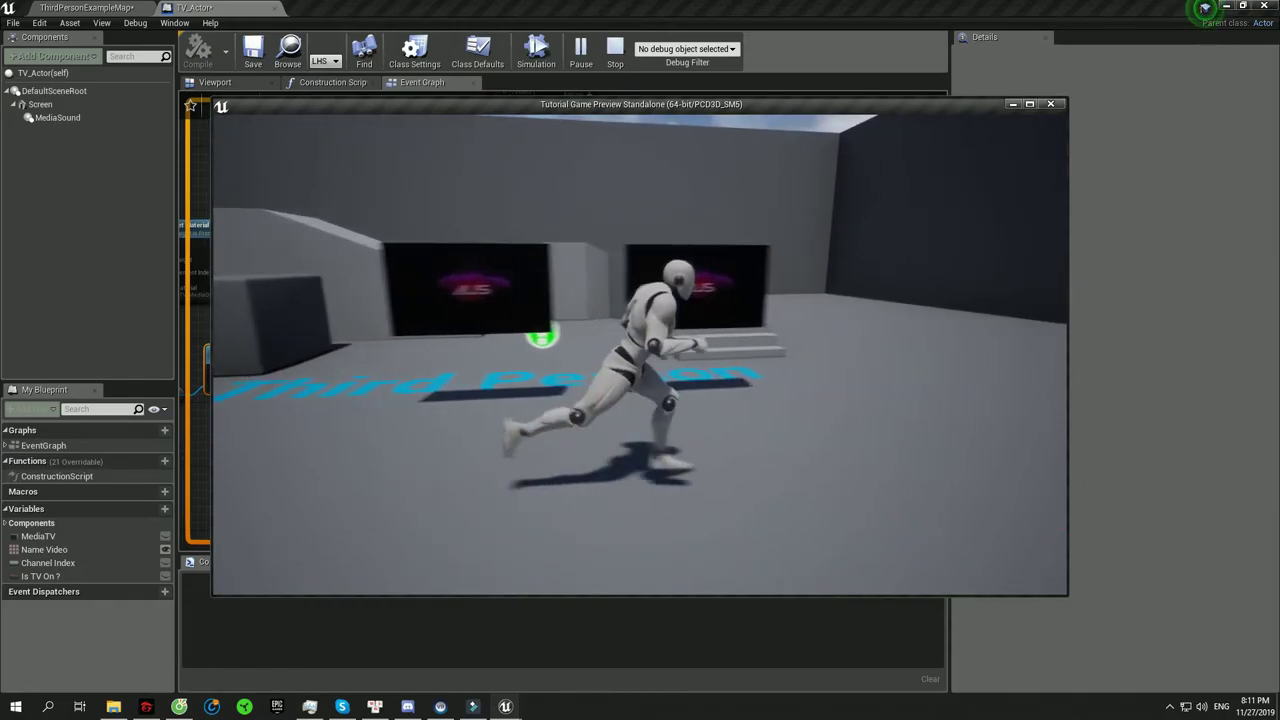
key("w")
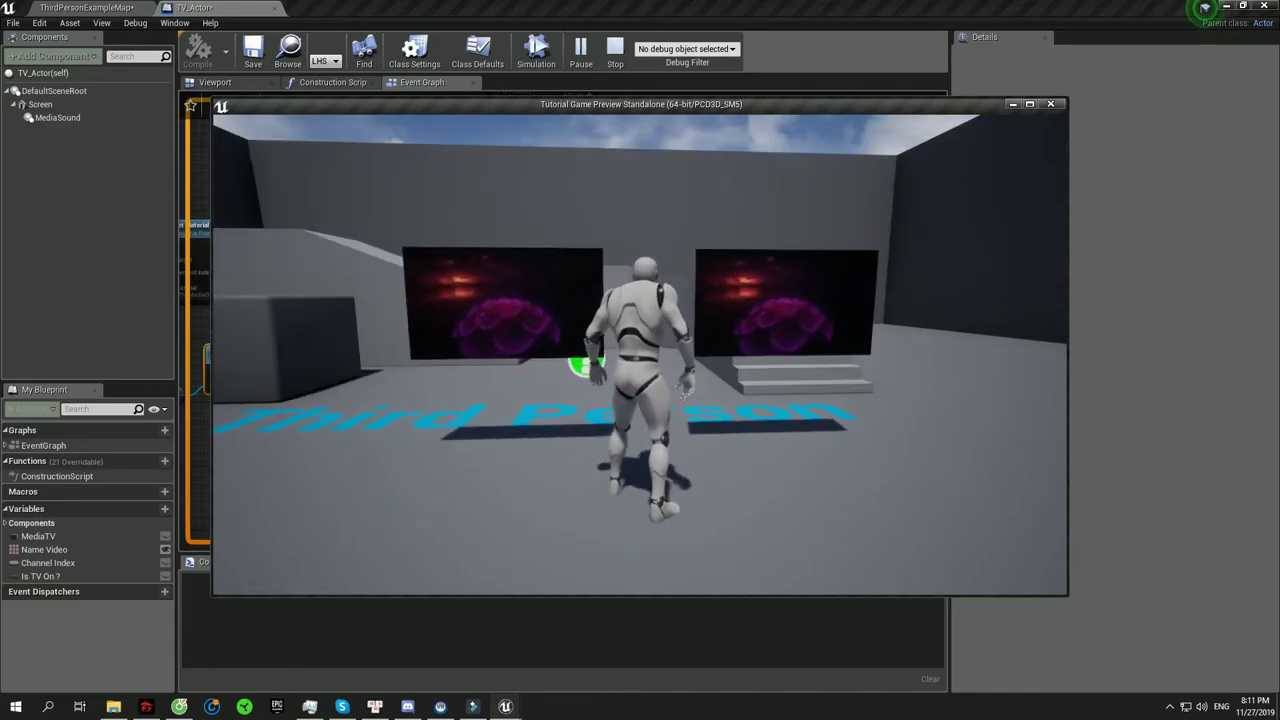
key("s")
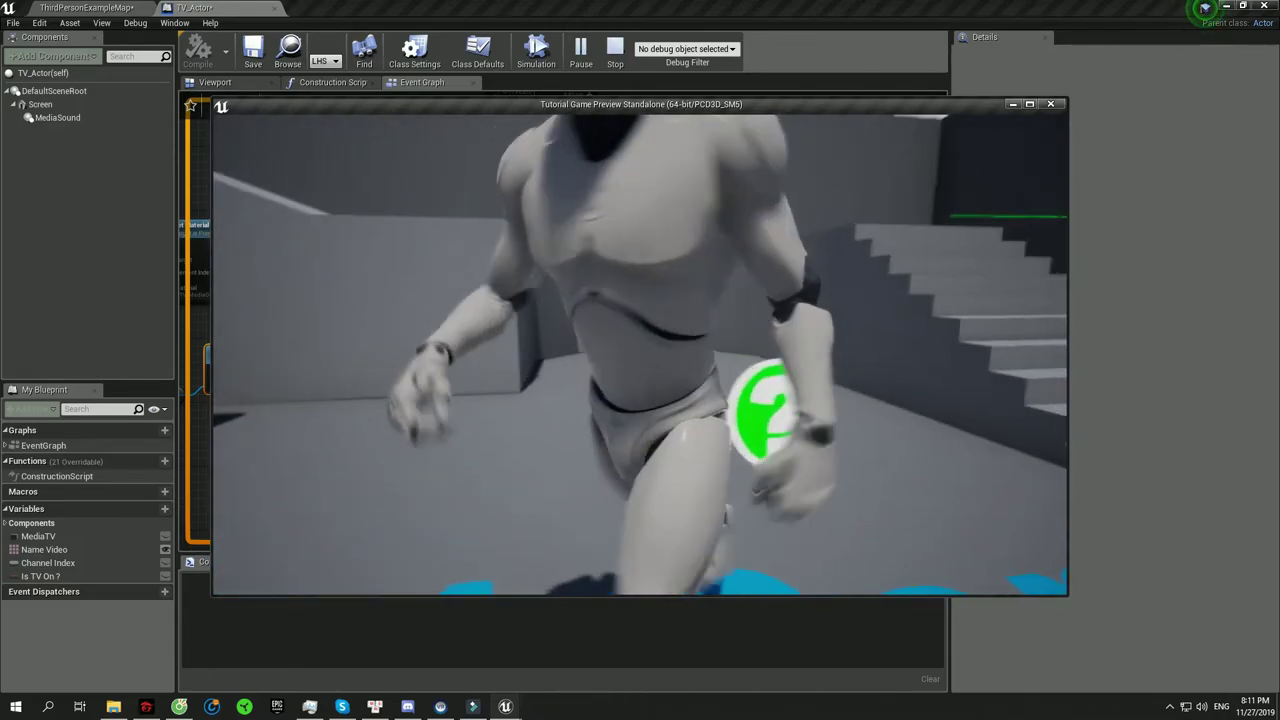
key("a")
key("w")
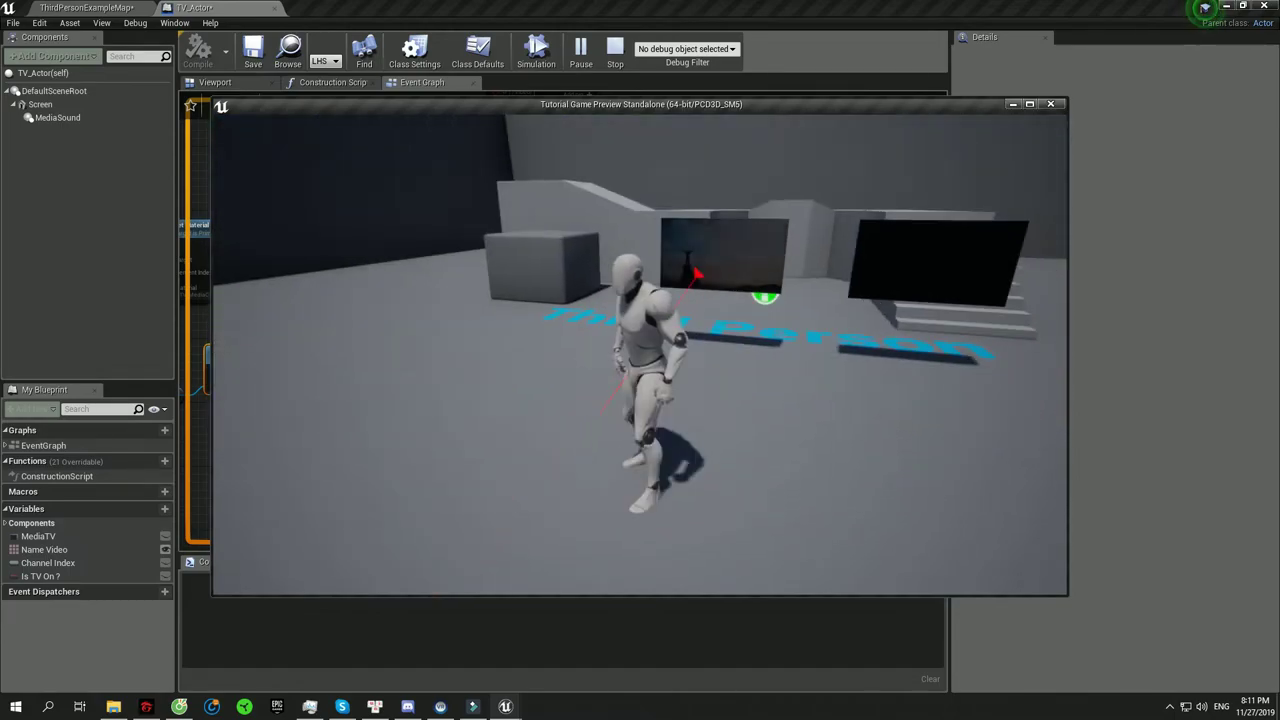
key("a")
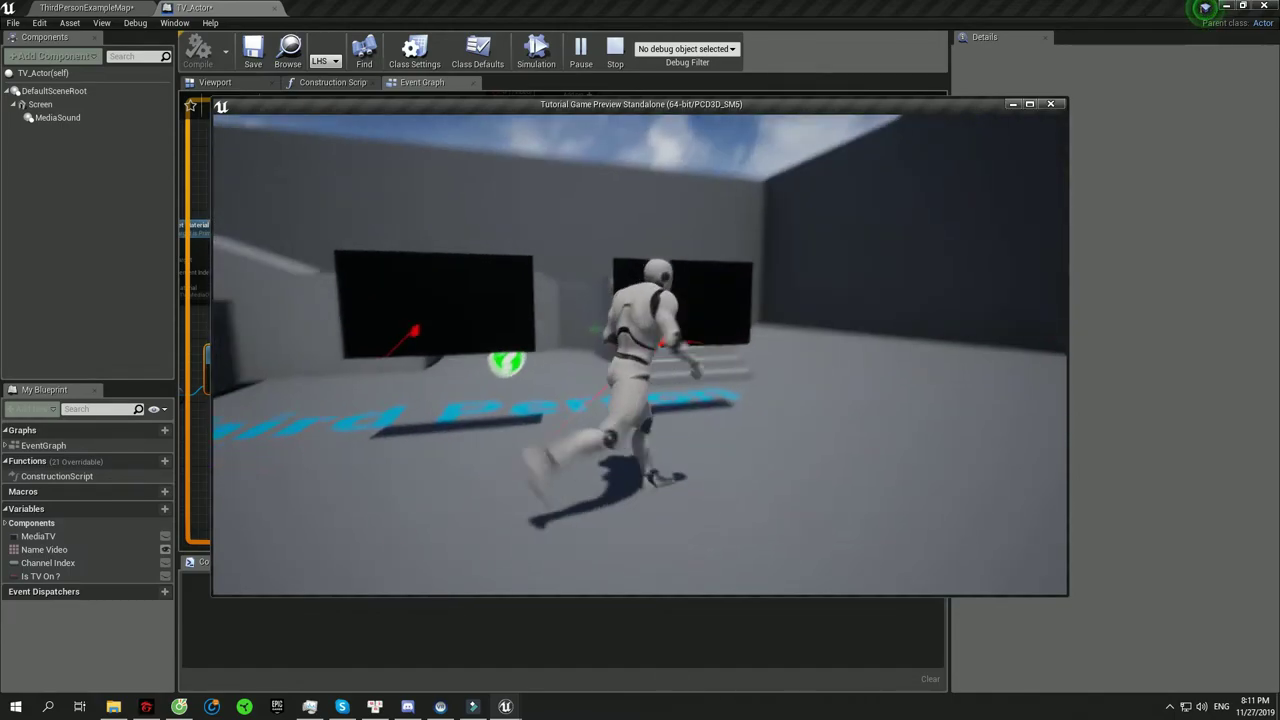
key("s")
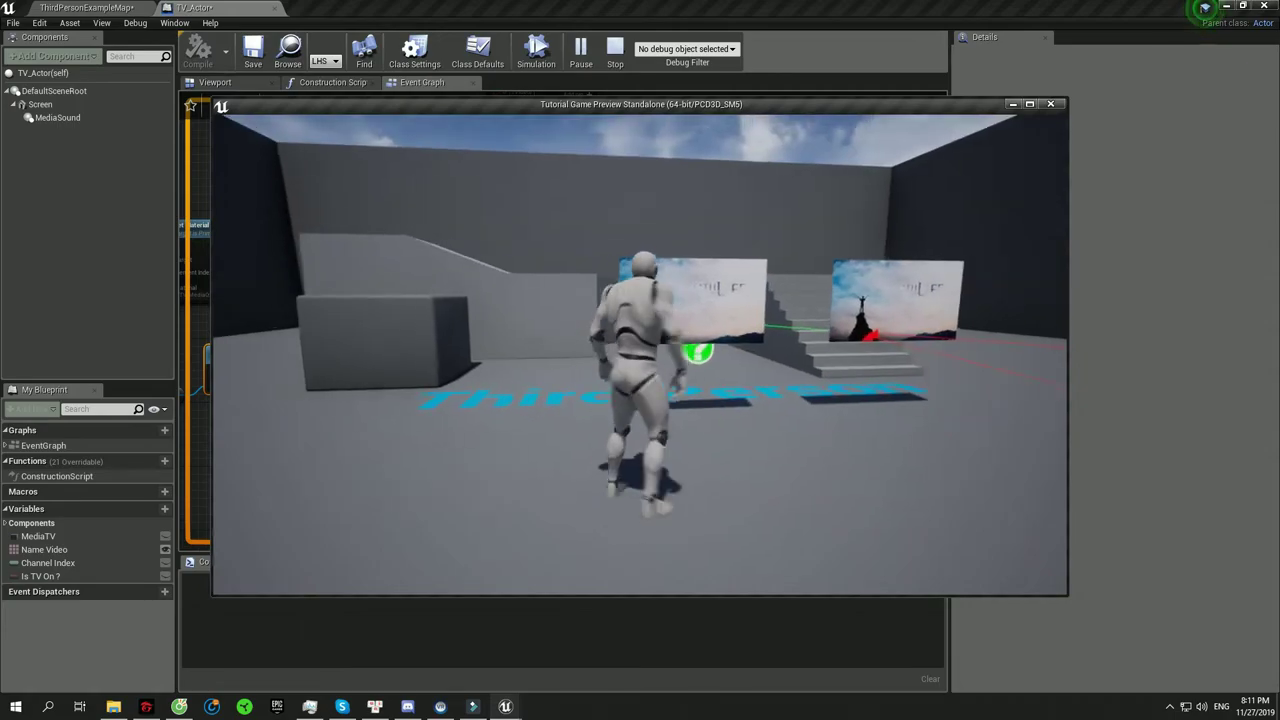
key("s")
key("w")
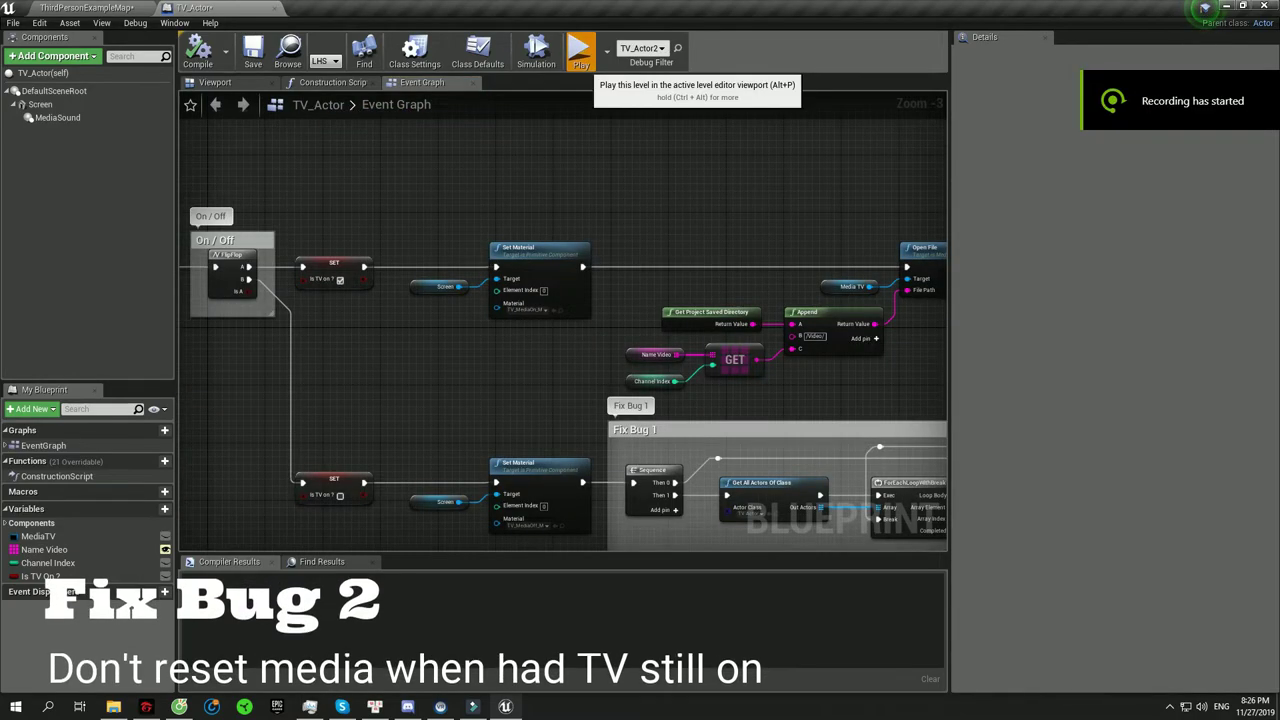
left_click(581, 52)
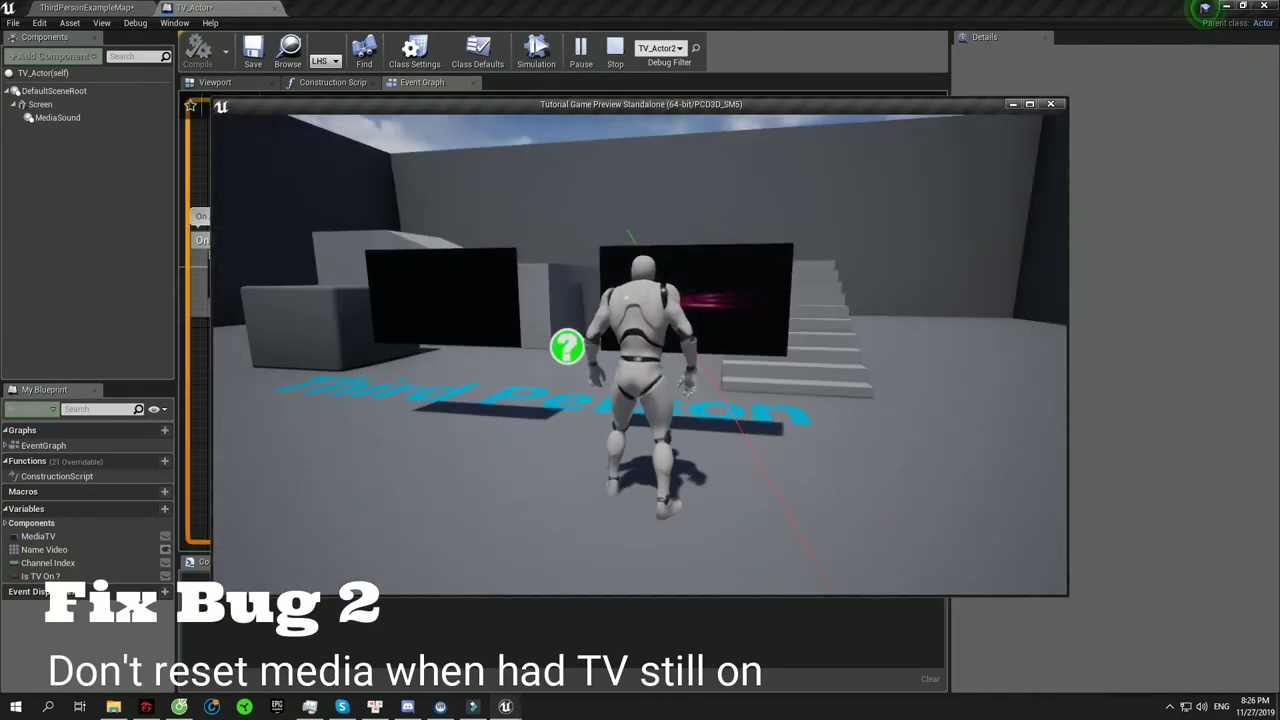
key("s")
key("w")
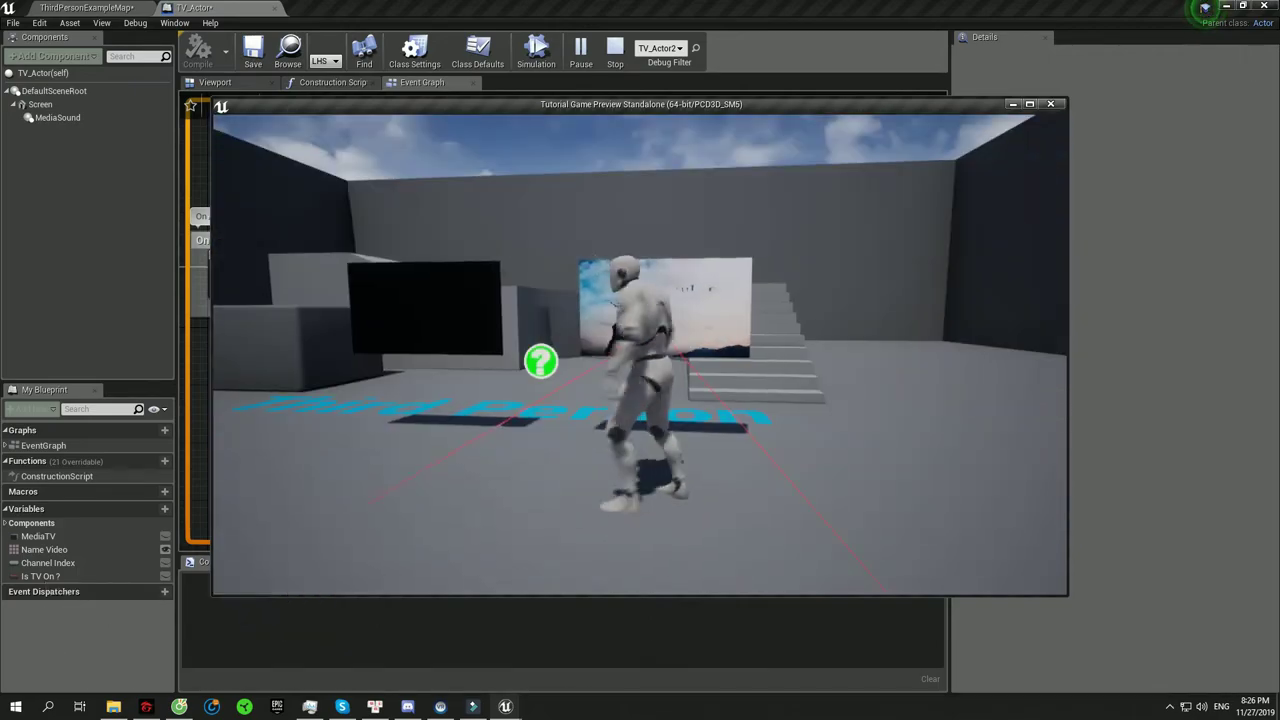
key("w")
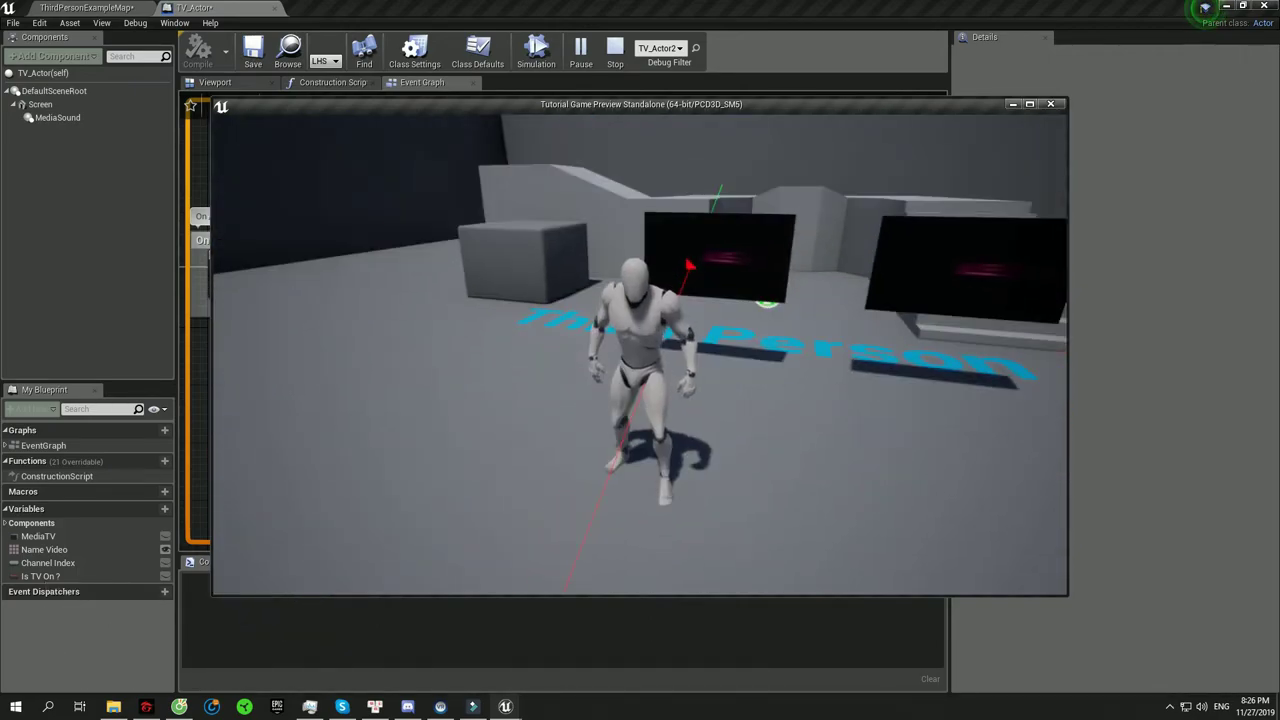
key("a")
key("Escape")
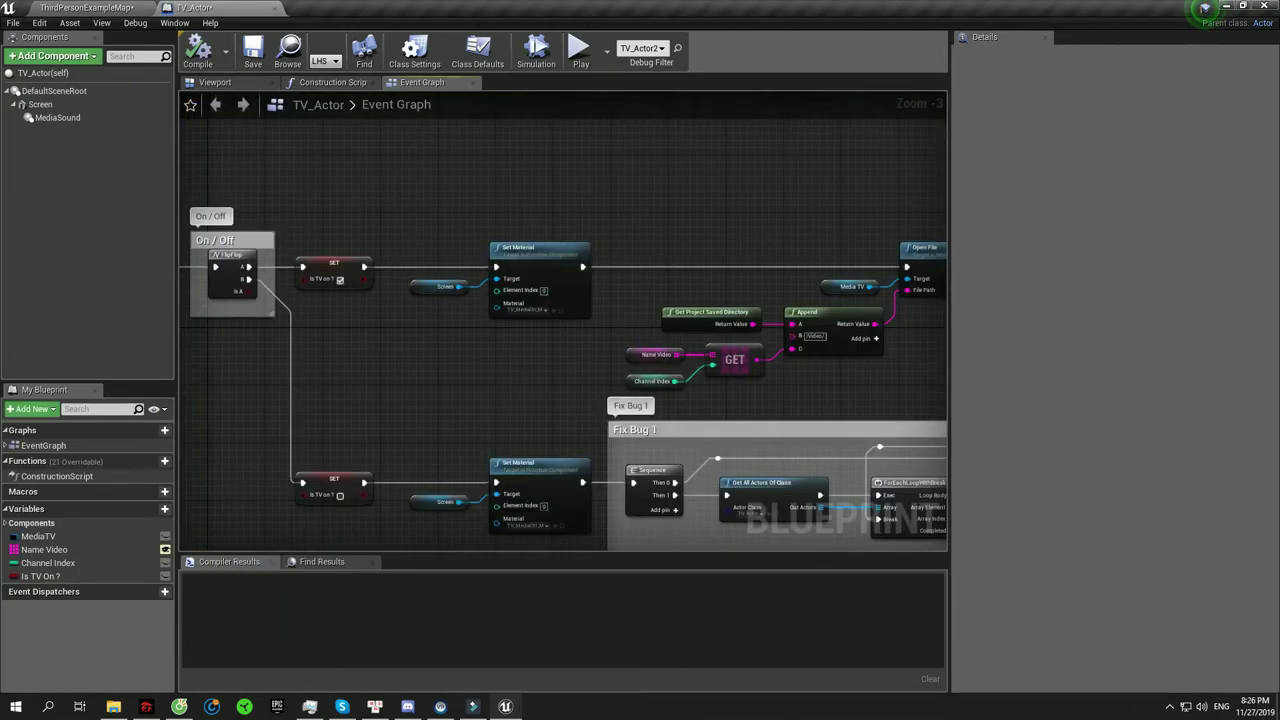
scroll(579, 435, "down", 1)
- Move the upper nodes up and place a Get All Actors Of Class node
left_click(393, 312)
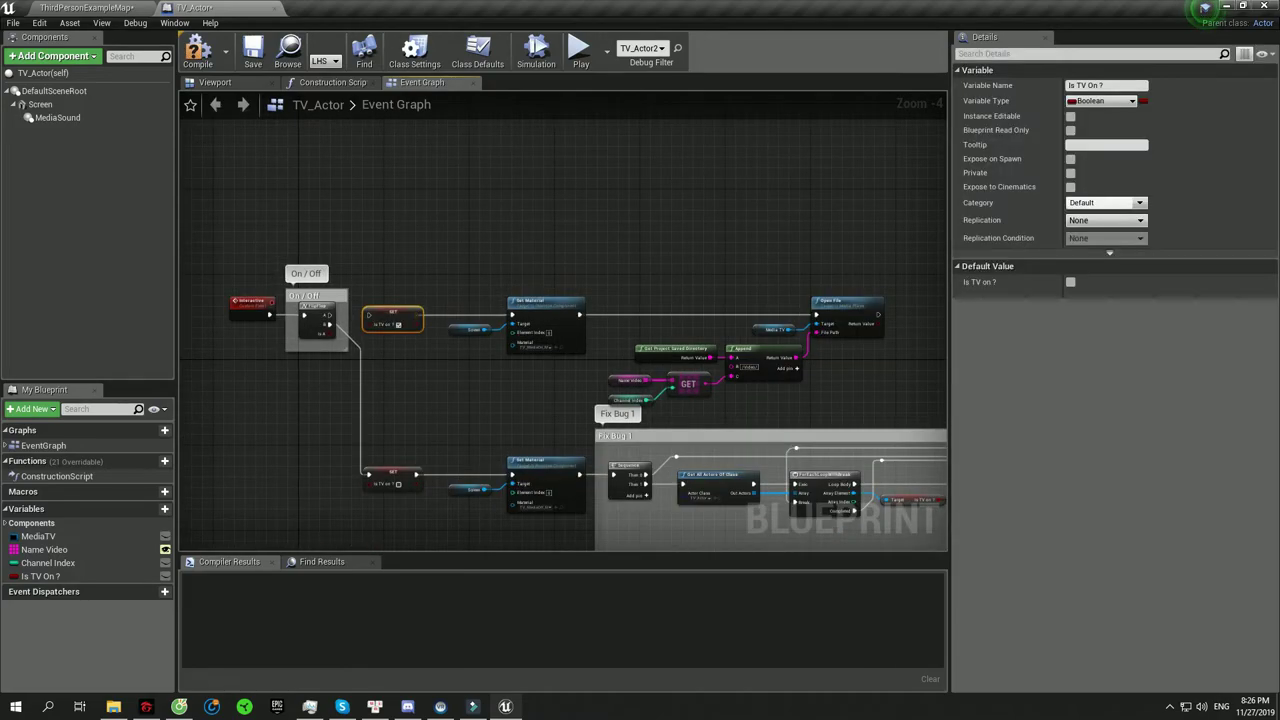
mouse_move(622, 372)
left_mouse_down()
mouse_move(358, 285)
mouse_move(485, 128)
left_mouse_up()
right_click(463, 288)
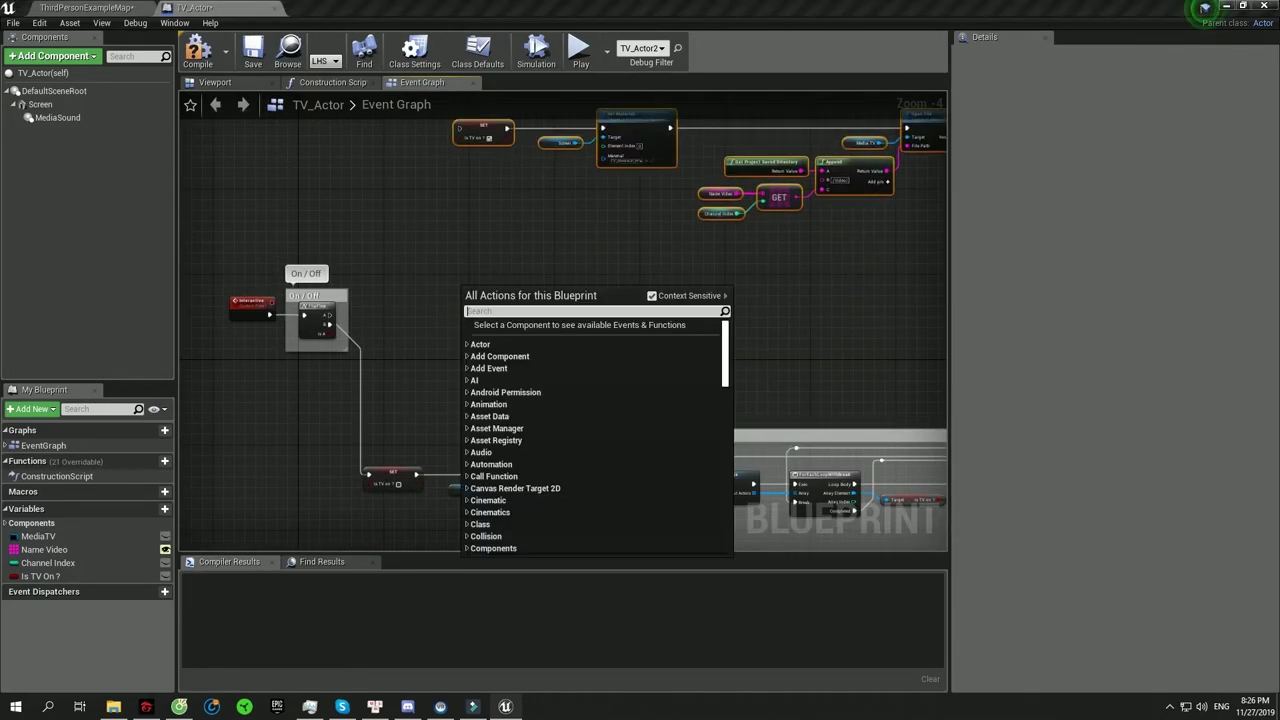
type("get all actor o")
key("Return")
scroll(411, 266, "up", 1)
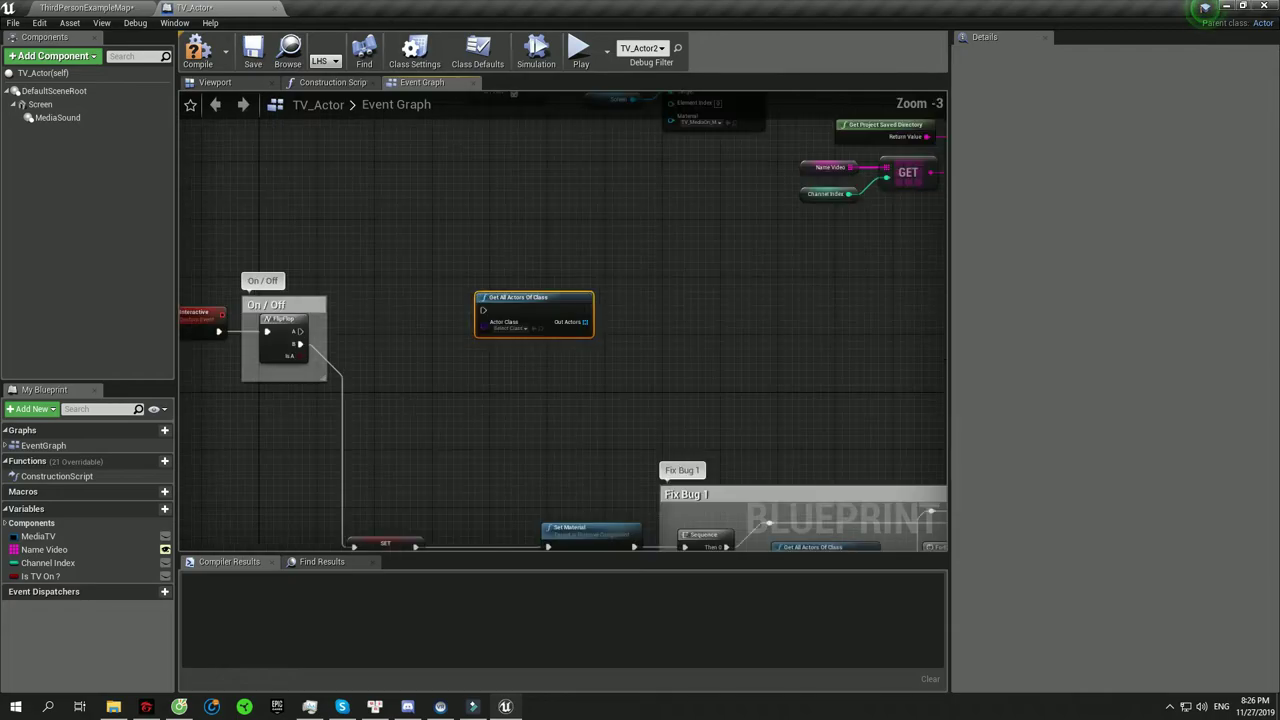
right_click_drag(640, 420, 520, 421)
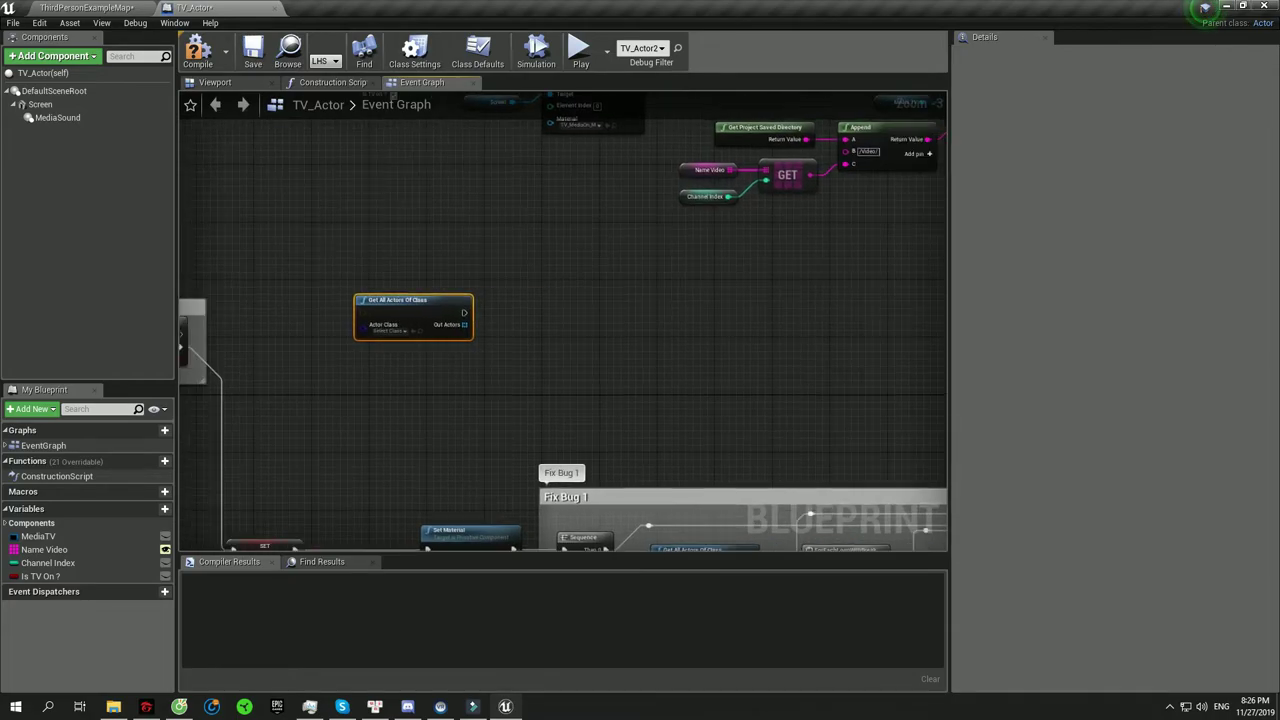
- Add a ForEachLoopWithBreak fed by Out Actors
left_click_drag(465, 324, 548, 322)
type("foreach")
left_click(600, 409)
right_click_drag(600, 409, 543, 399)
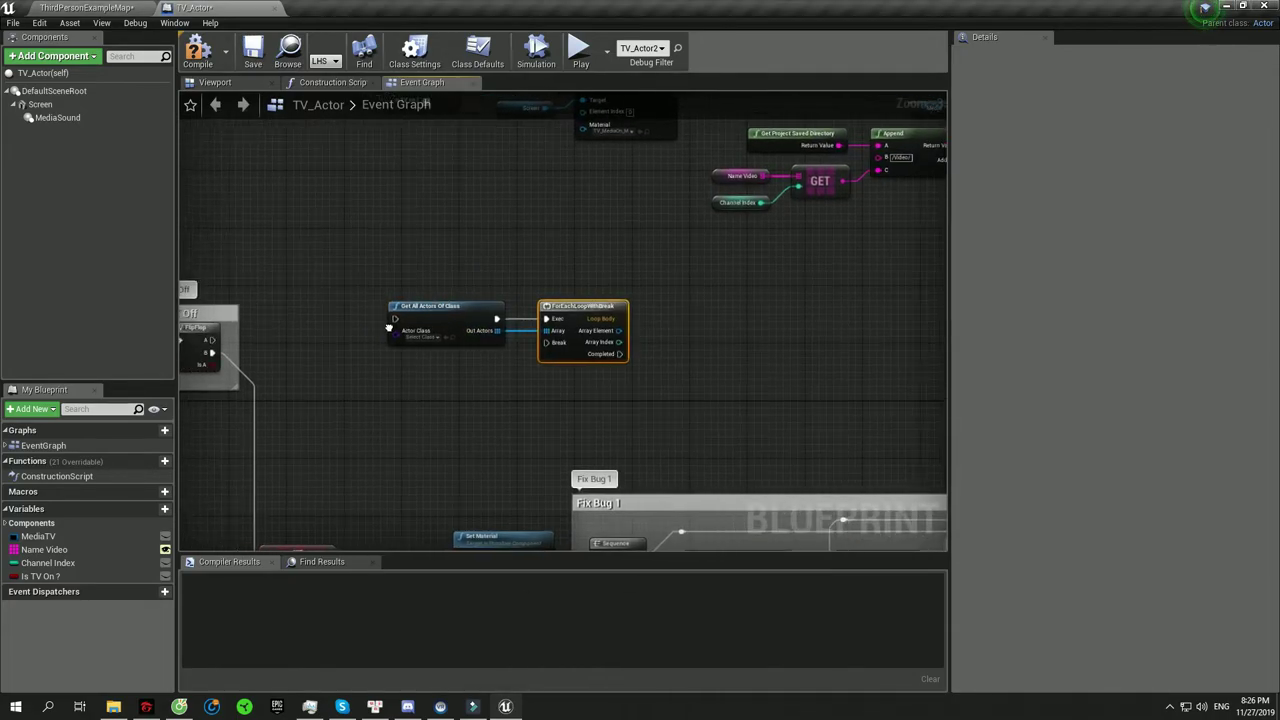
left_click_drag(535, 314, 576, 308)
type("get")
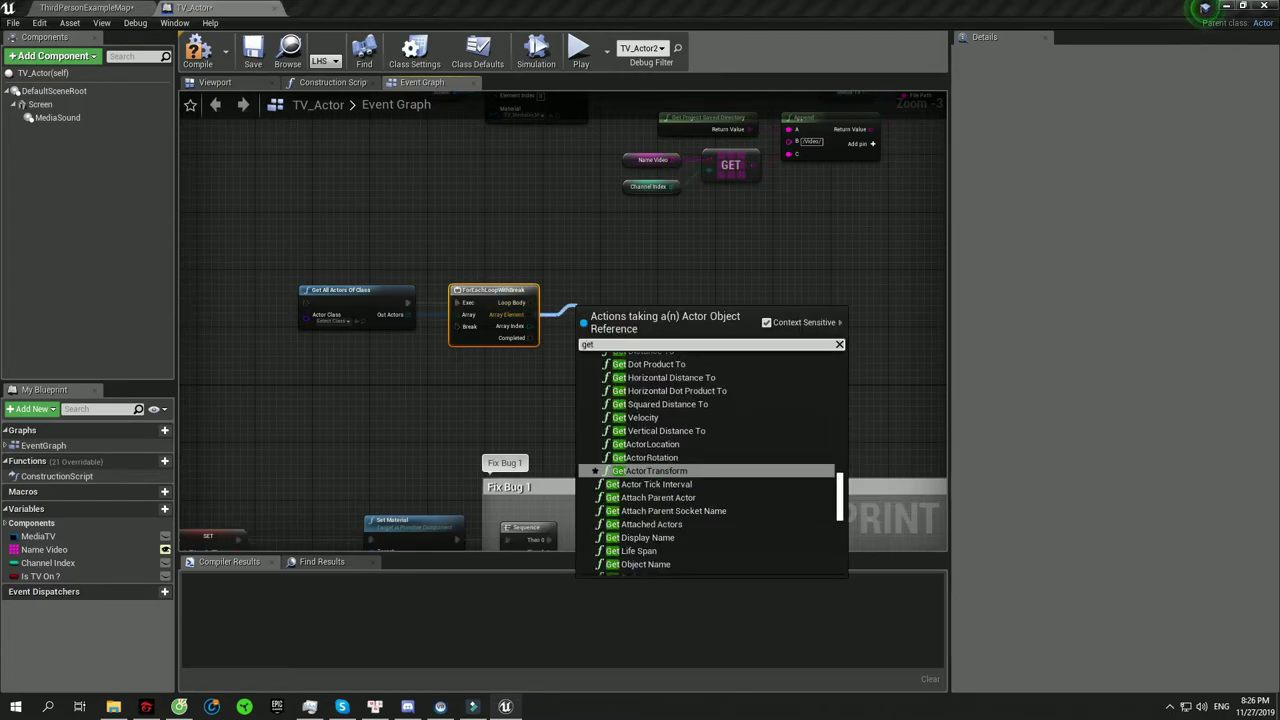
type(" is on")
key("Escape")
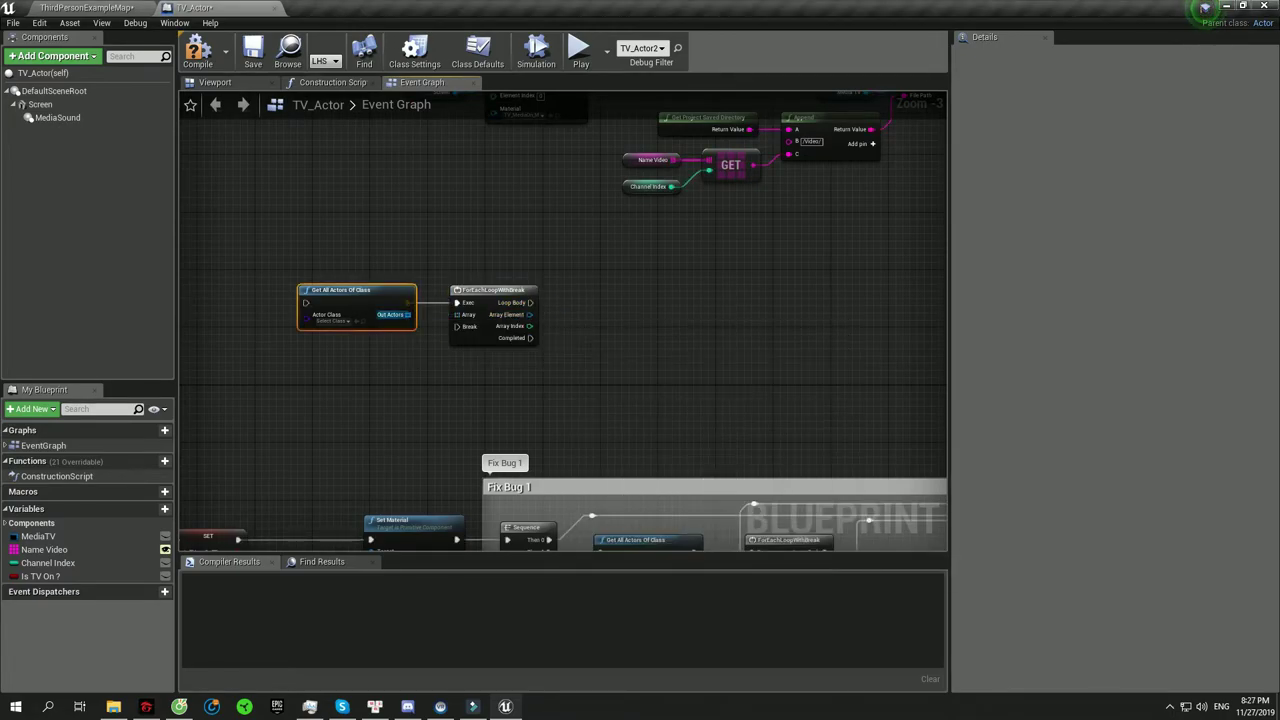
- Set the Get All Actors Actor Class to TV_Actor
left_click(333, 321)
type("v a")
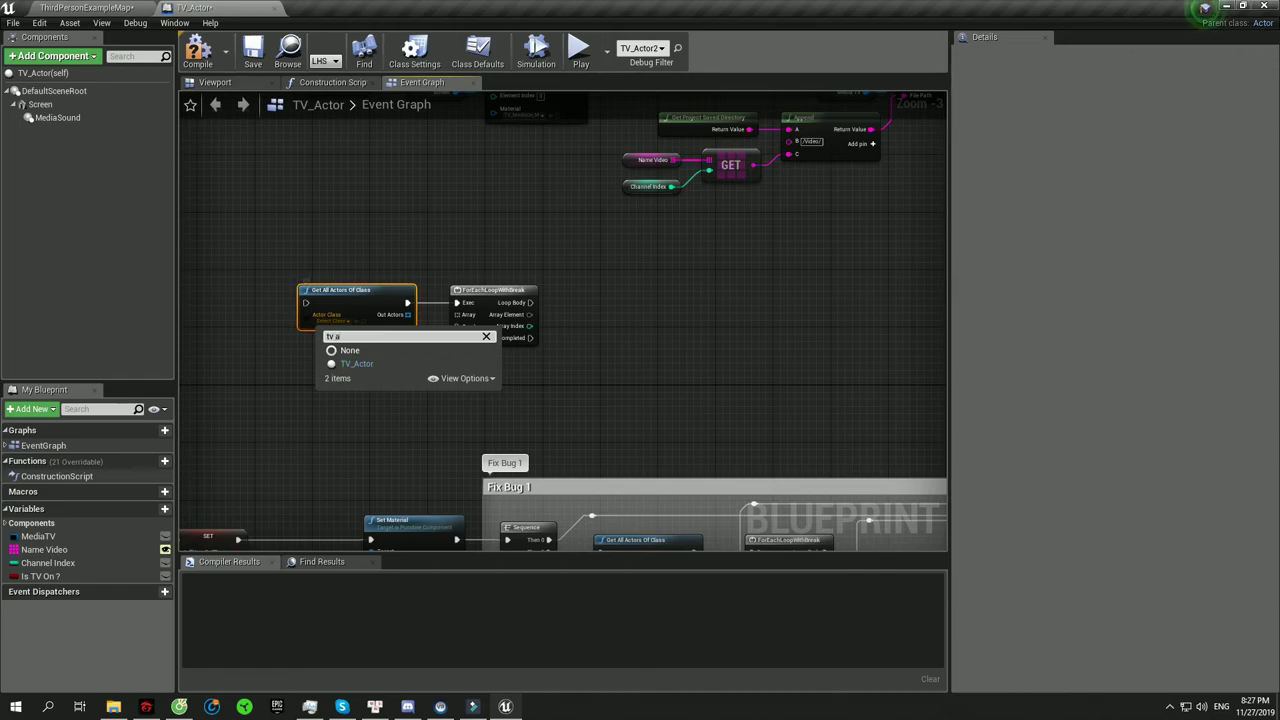
key("Return")
left_click_drag(530, 314, 557, 322)
- Add each TV's Is TV On? getter and a Branch driven by the loop body
type("get is on")
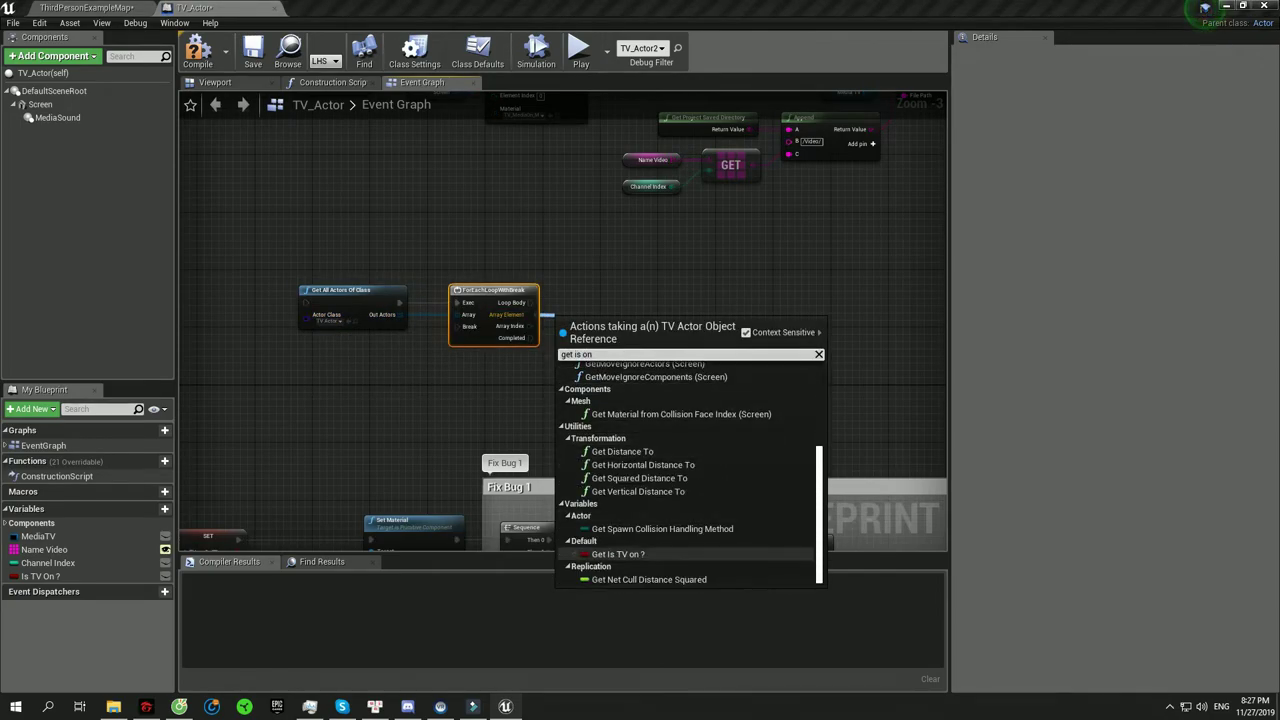
key("Return")
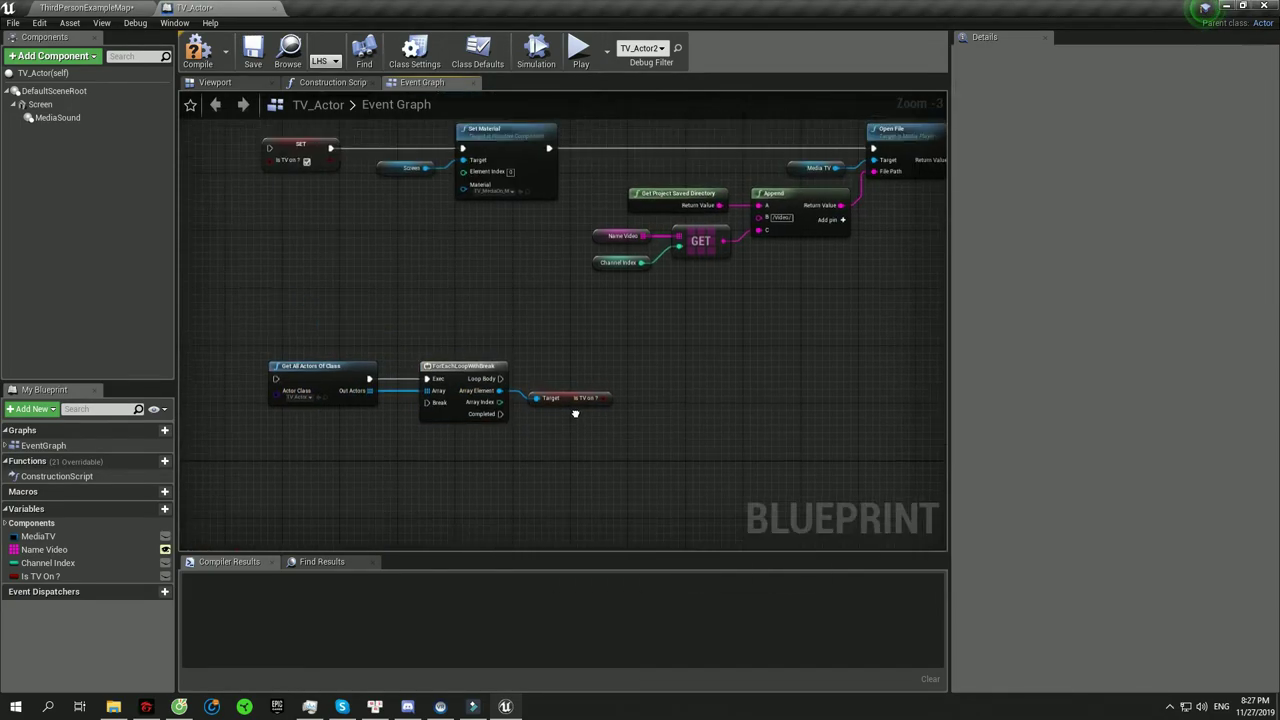
scroll(633, 348, "up", 2)
left_click(633, 350)
left_click(545, 410)
left_click(690, 355)
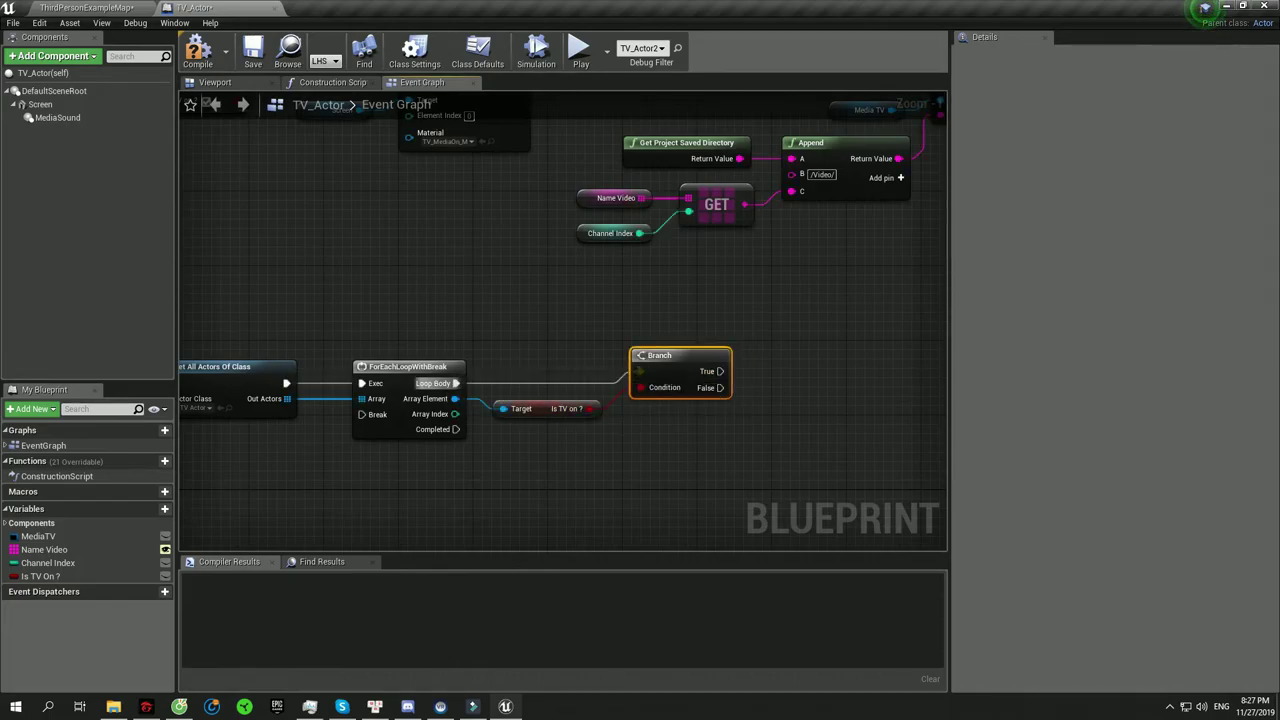
right_click_drag(690, 355, 567, 311)
- On Branch True, SET Channel Index from that TV's Get Channel Index
left_click(50, 563)
left_click_drag(857, 281, 700, 328, "alt")
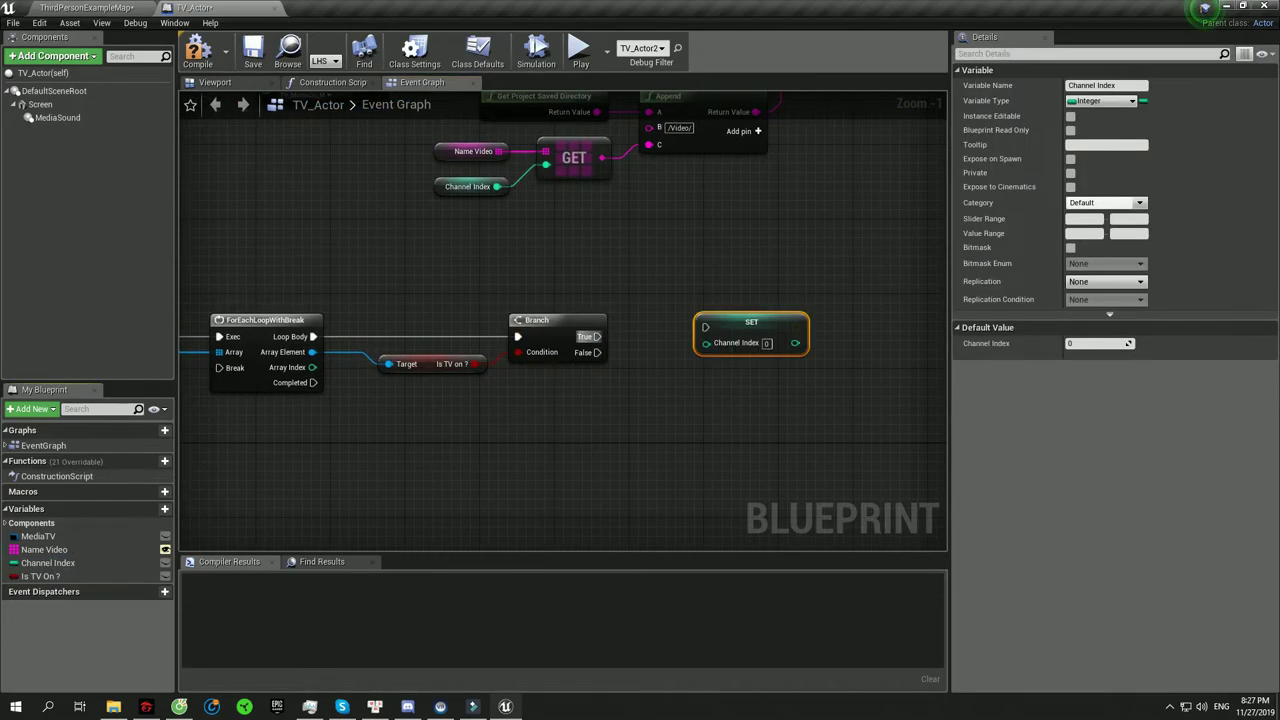
left_click_drag(597, 336, 705, 336)
left_click_drag(312, 352, 383, 398)
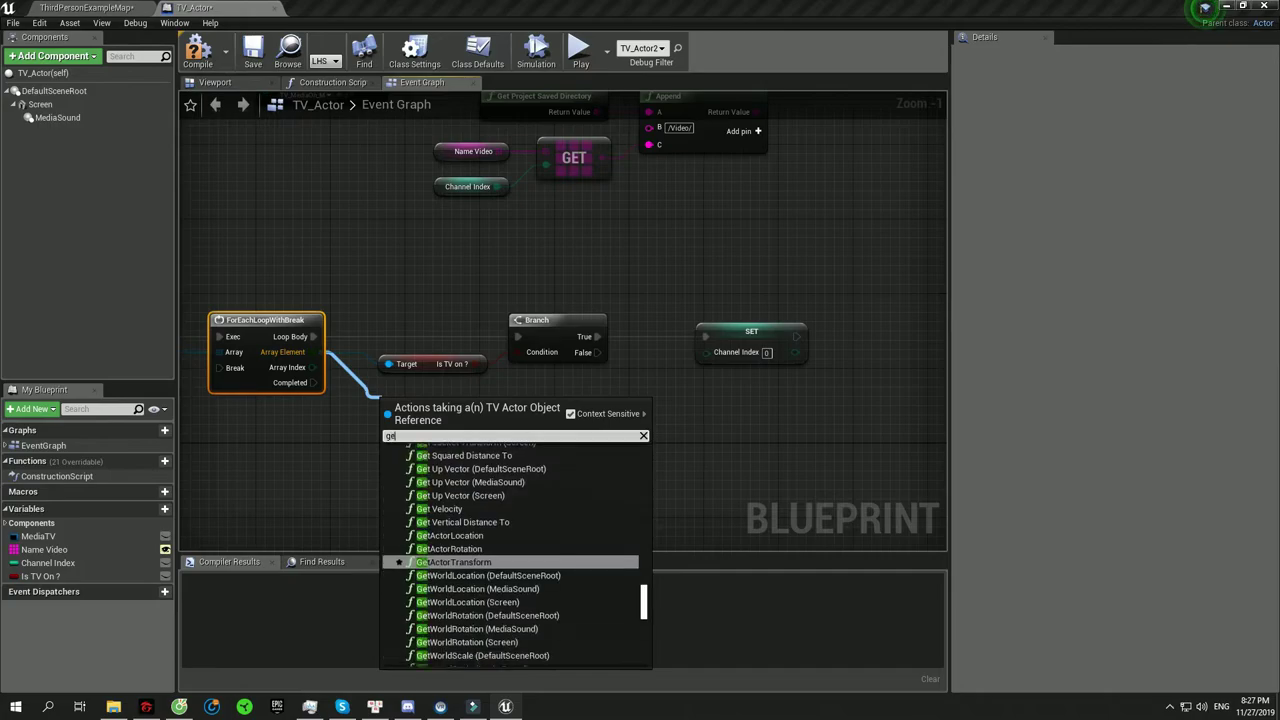
type("get chann")
left_click(450, 499)
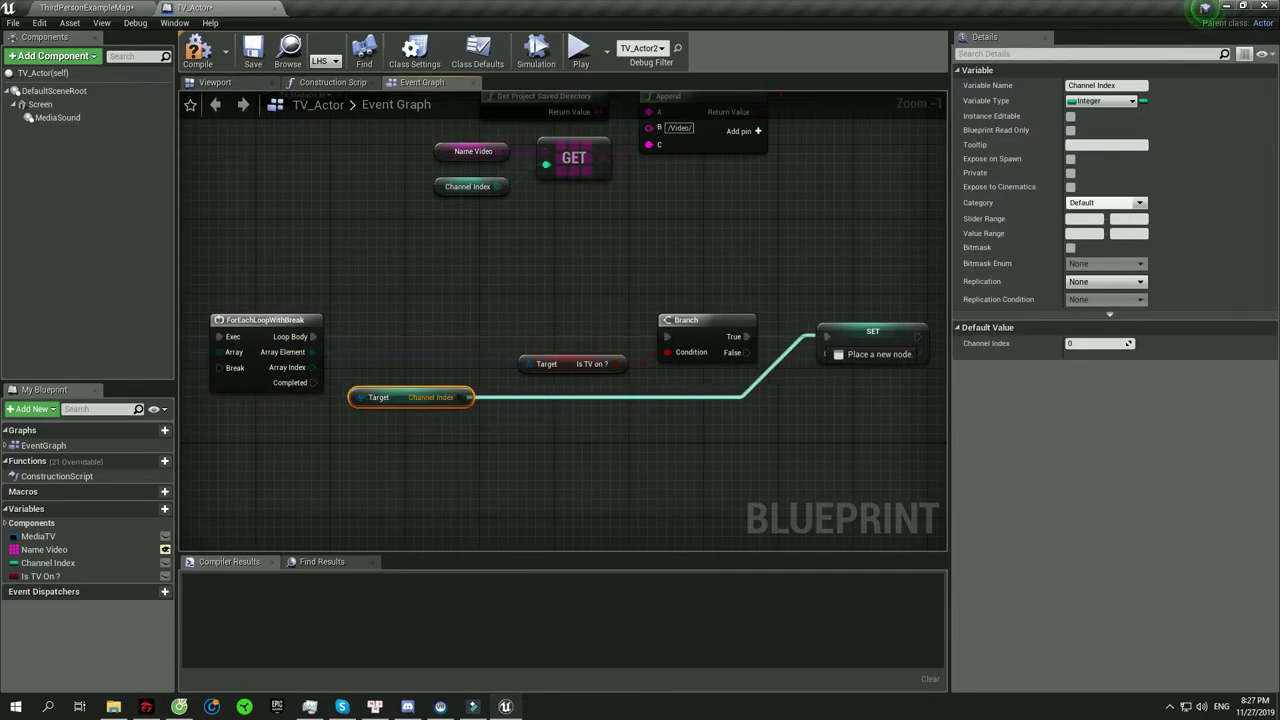
left_click_drag(472, 397, 830, 354)
- Wire the On/Off trigger to Get All Actors and loop Completed to SET Is TV On?
scroll(830, 354, "down", 3)
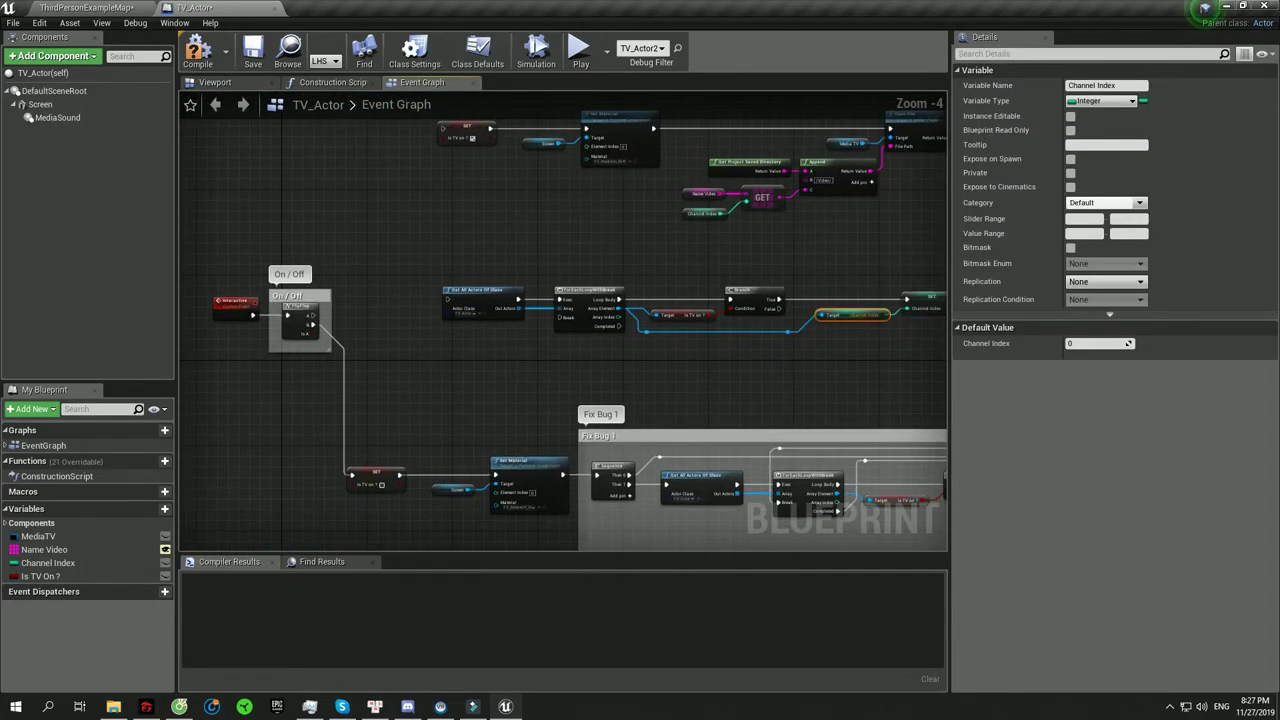
left_click_drag(447, 298, 441, 314)
scroll(441, 314, "down", 1)
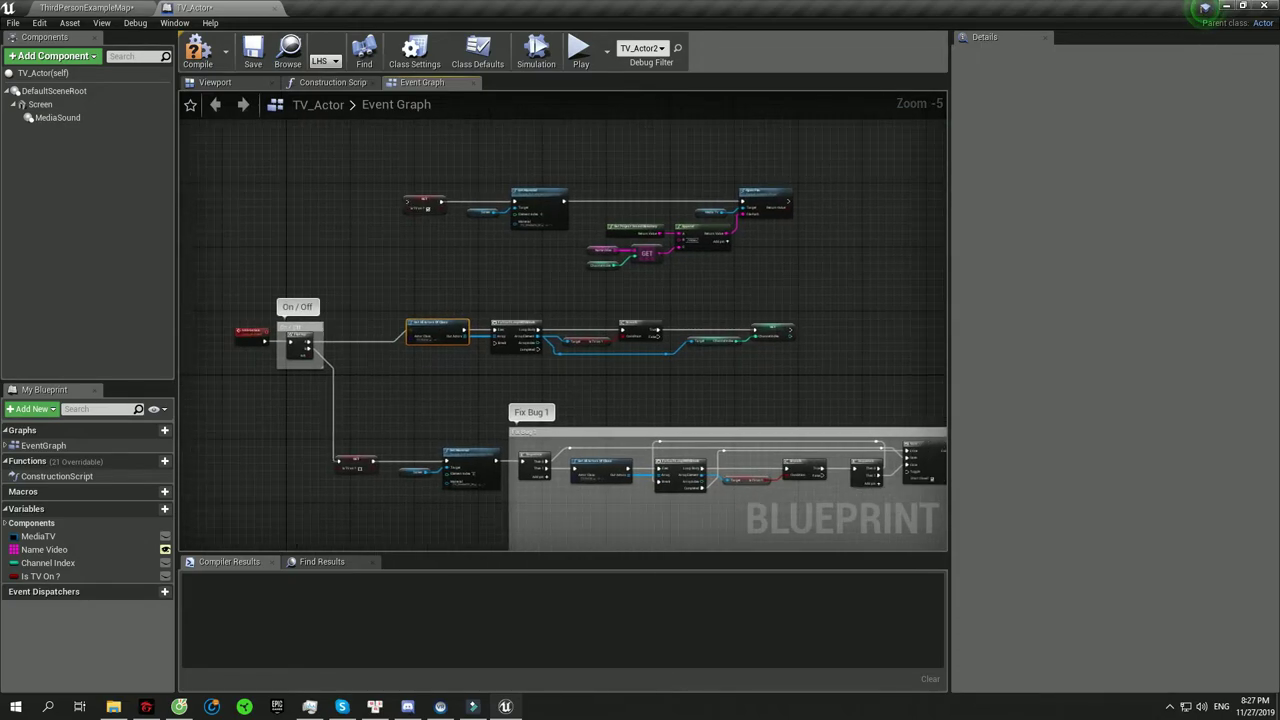
scroll(406, 199, "up", 3)
left_click_drag(406, 199, 586, 447)
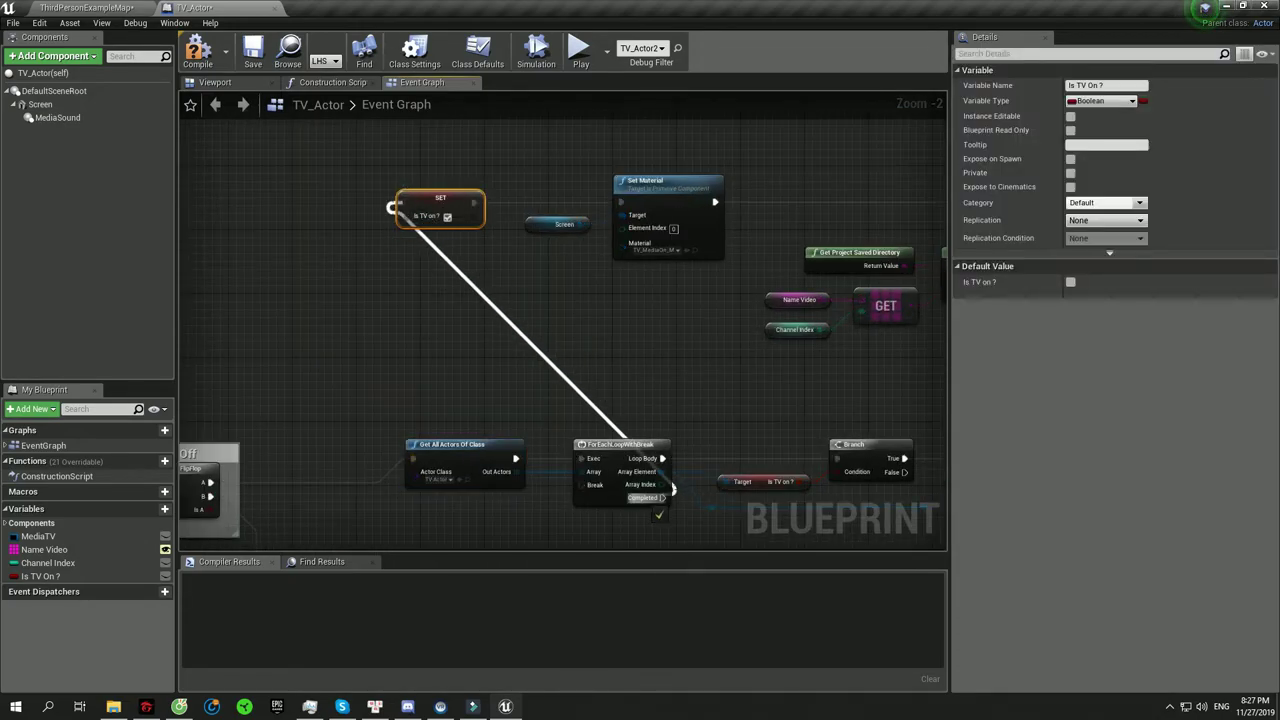
scroll(517, 328, "up", 1)
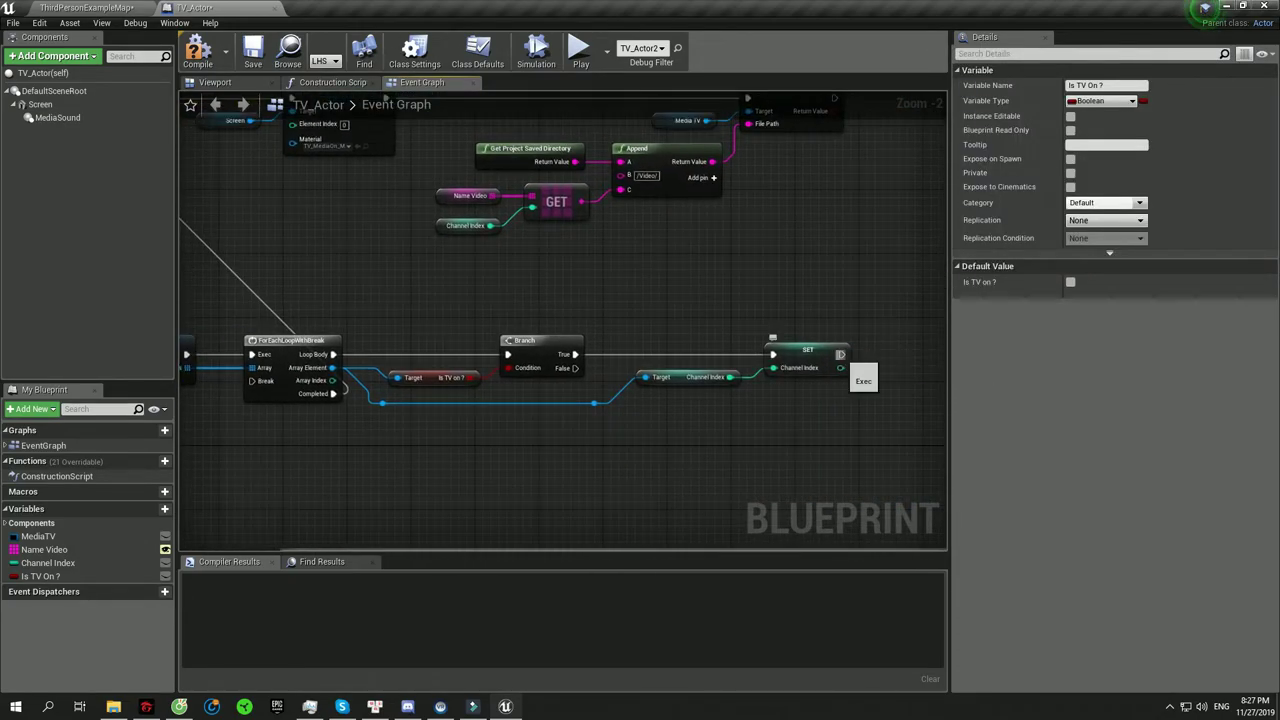
left_click(845, 362)
right_click_drag(600, 450, 860, 460)
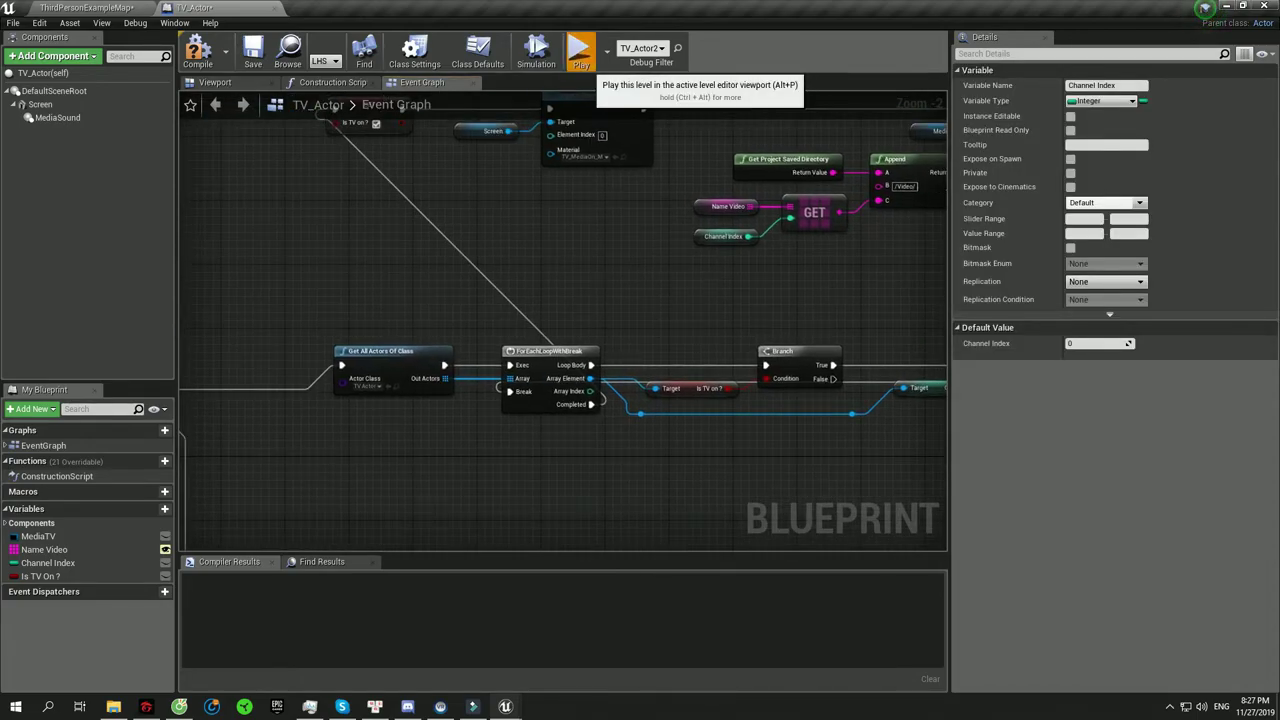
left_click(580, 52)
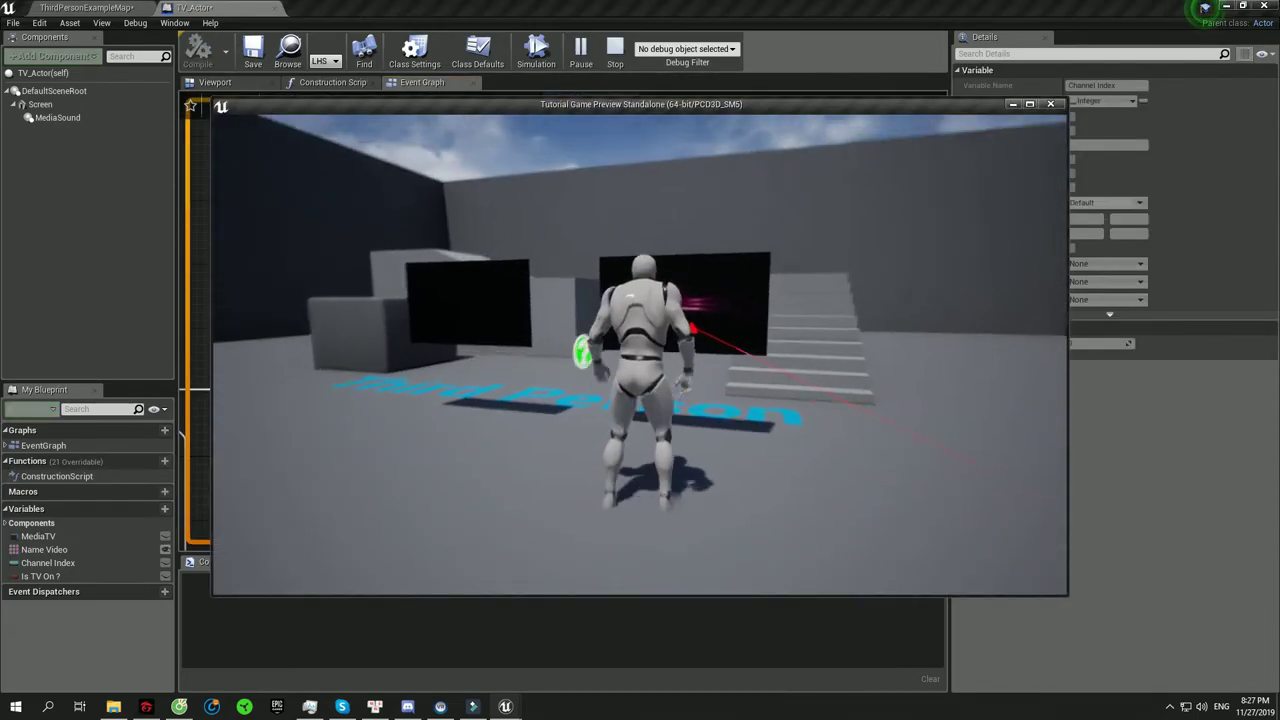
key("s")
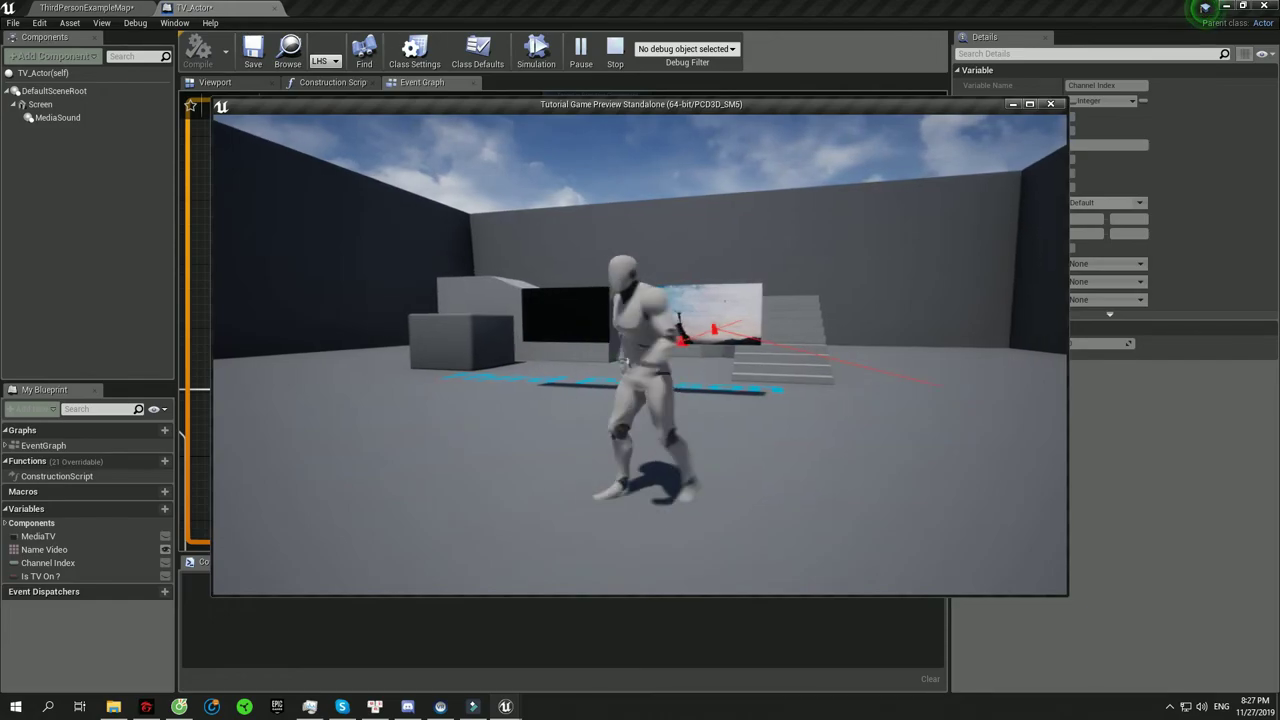
key("w")
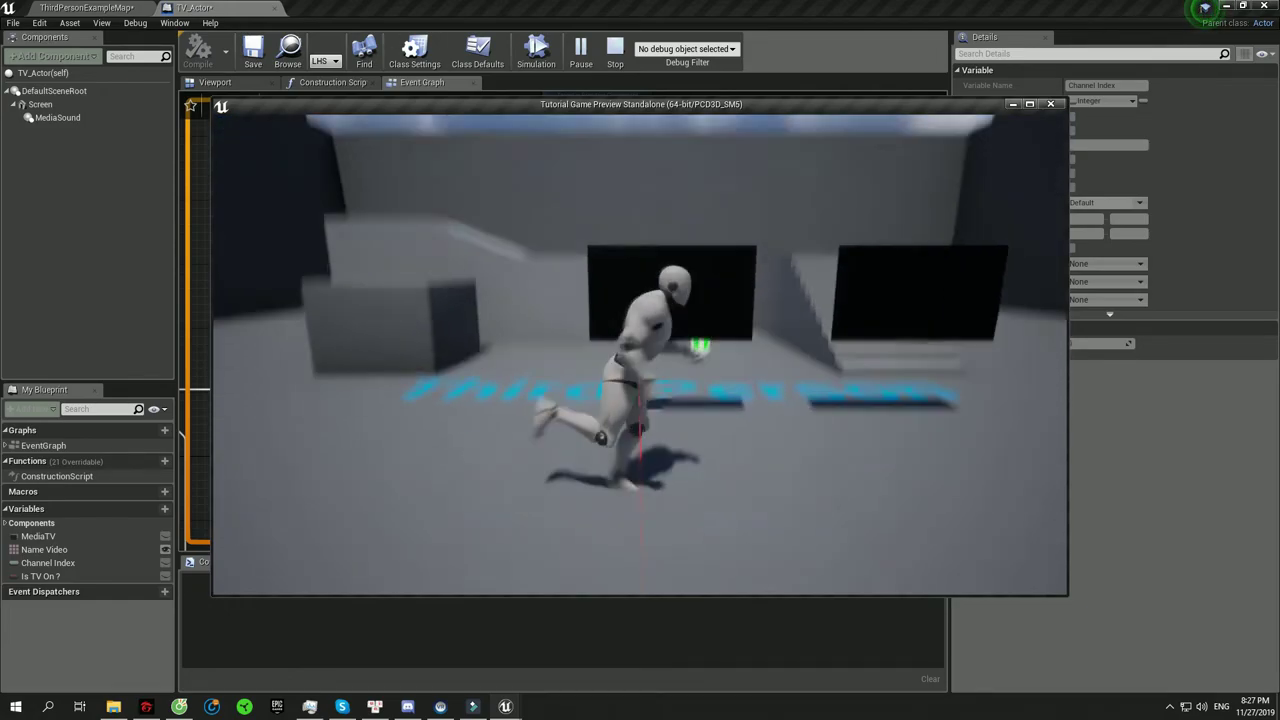
key("w")
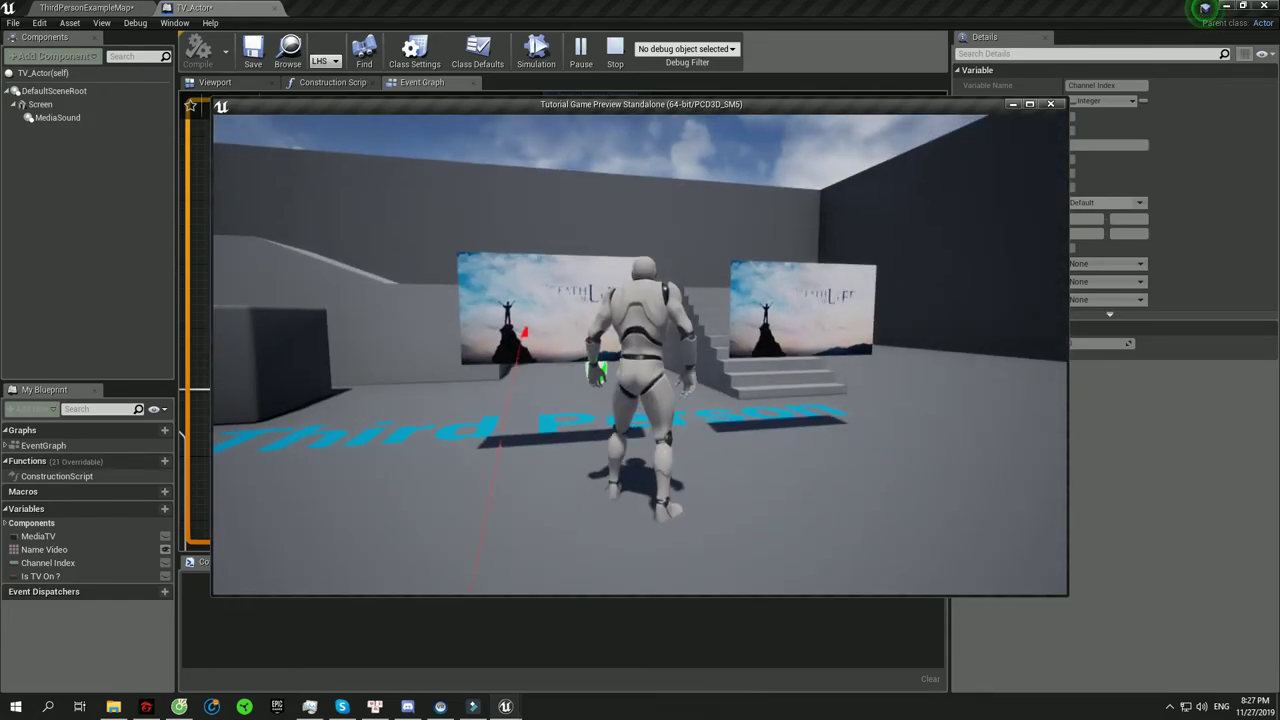
key("Escape")
- Select the ForEach loop and its channel-sync nodes and wrap them in the 'Make sure all TV had the same channel' comment
left_click(515, 392)
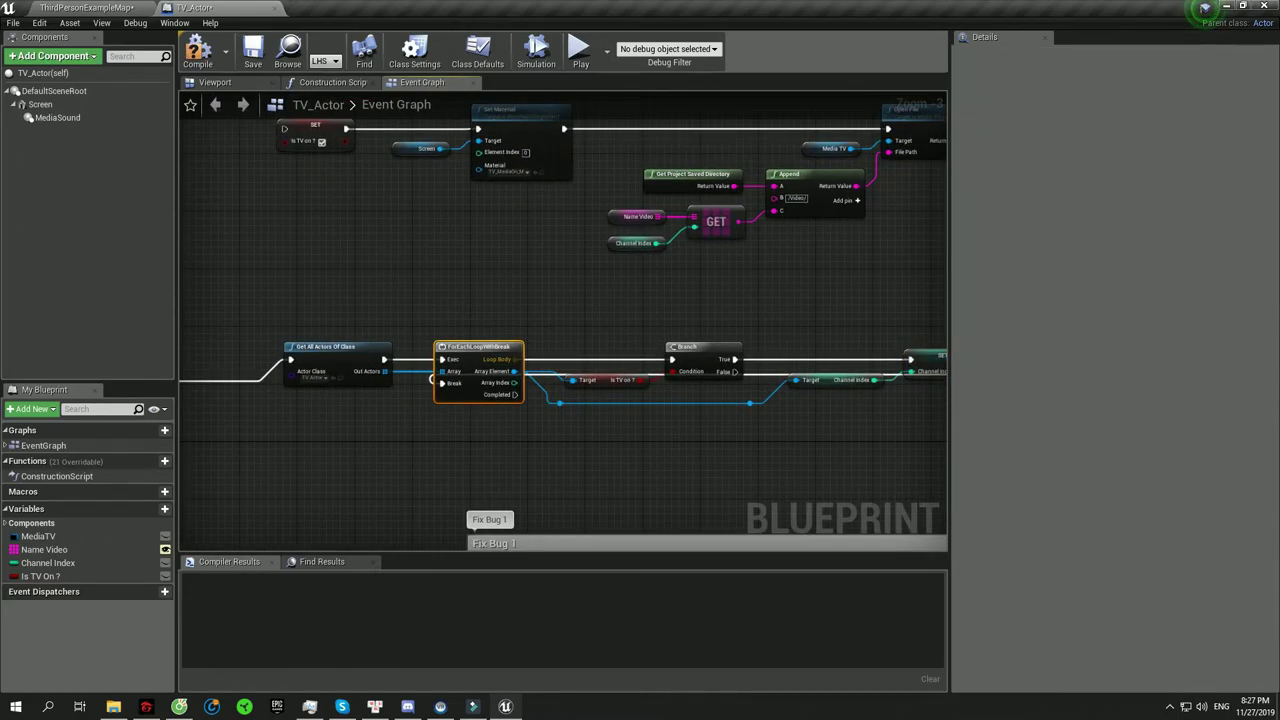
scroll(515, 392, "down", 2)
right_click_drag(515, 392, 640, 380)
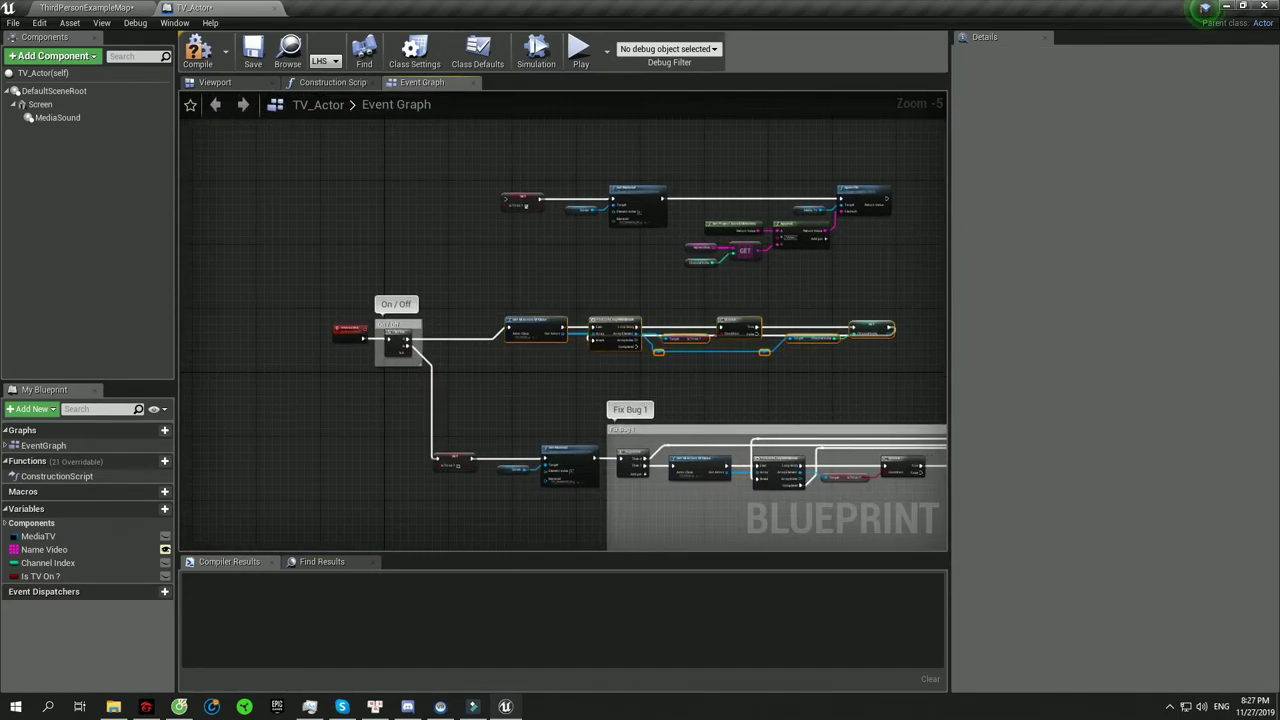
scroll(558, 325, "up", 1)
key("c")
type("Make sure all TV had the same channel")
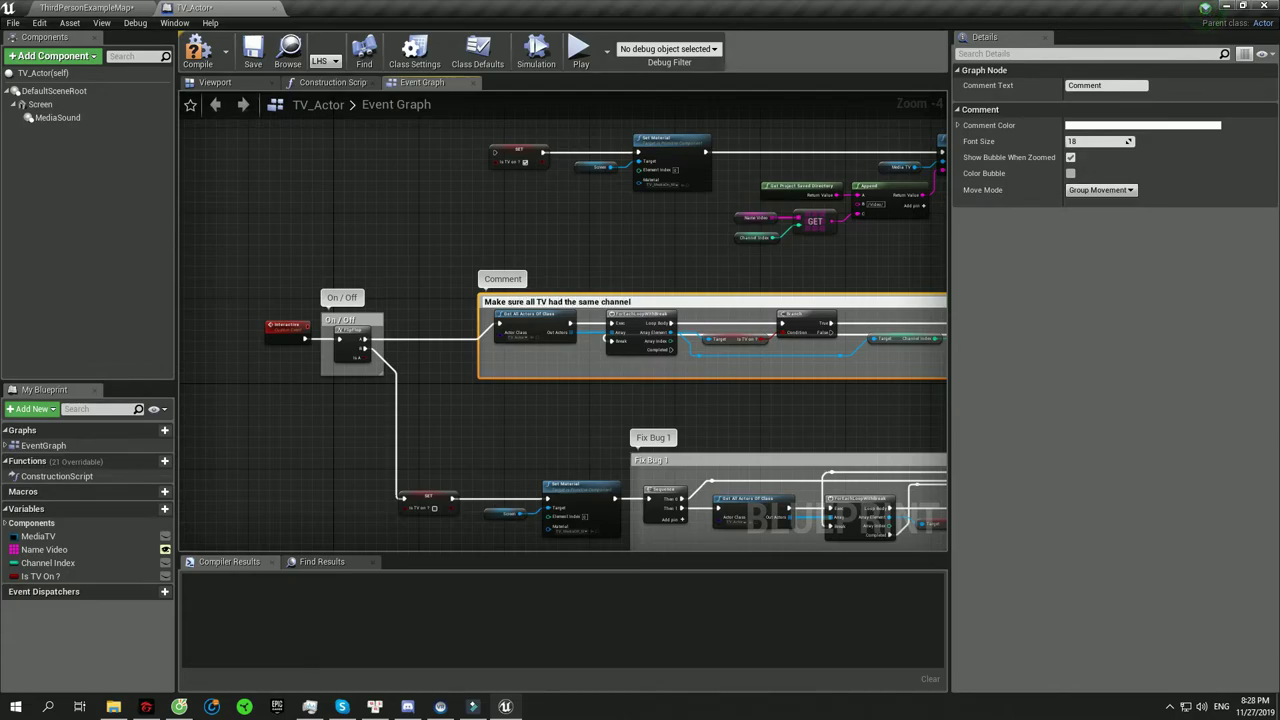
key("Return")
scroll(560, 330, "down", 2)
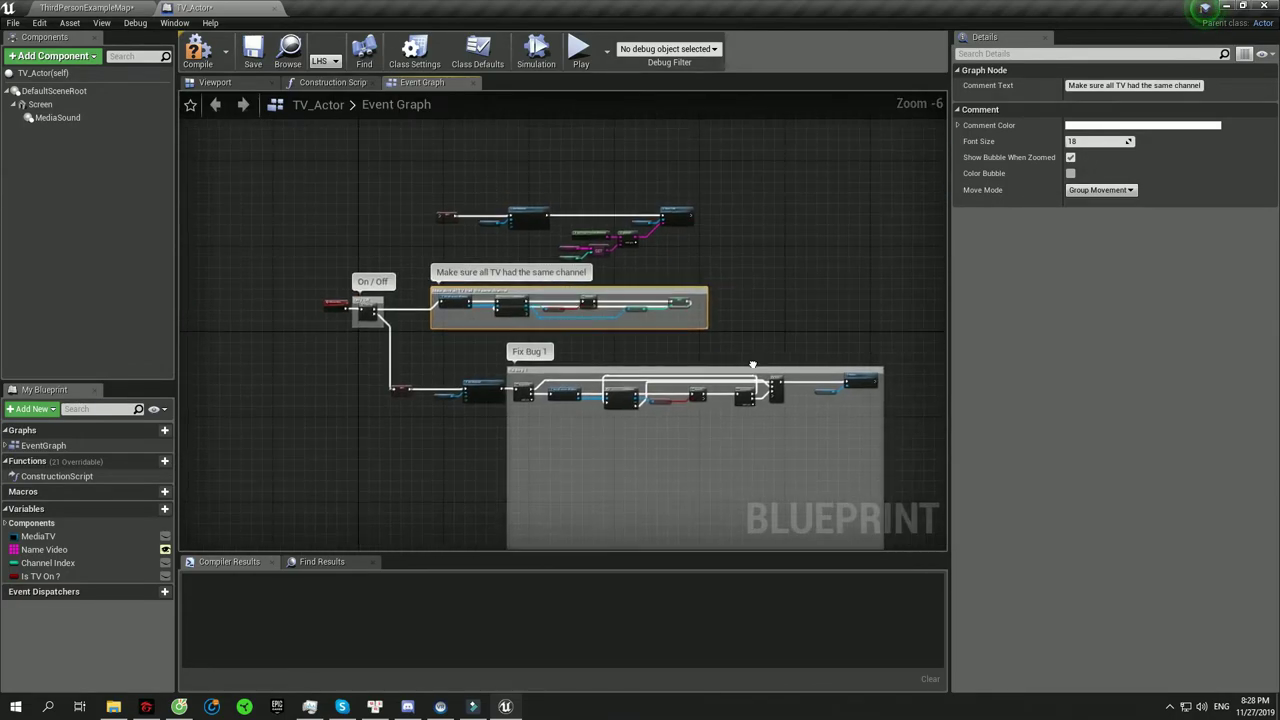
right_click_drag(560, 420, 560, 200)
left_click(560, 420)
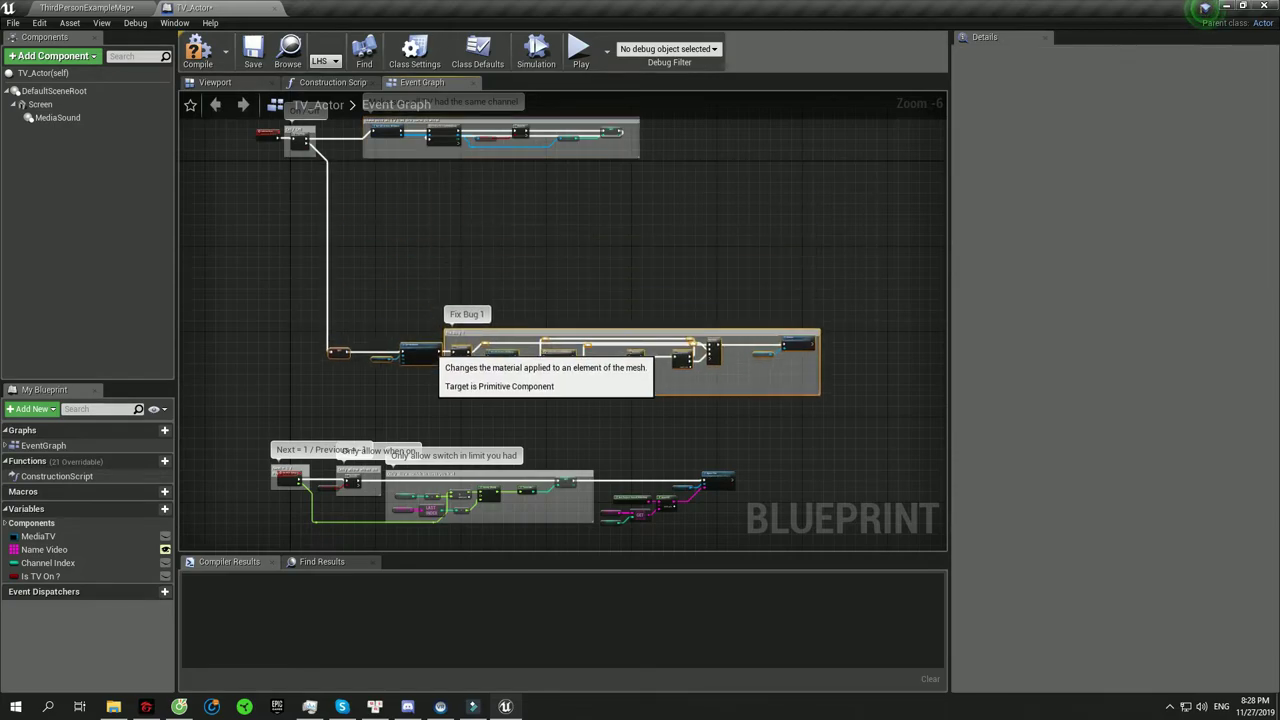
right_click_drag(430, 335, 560, 300)
scroll(560, 330, "up", 2)
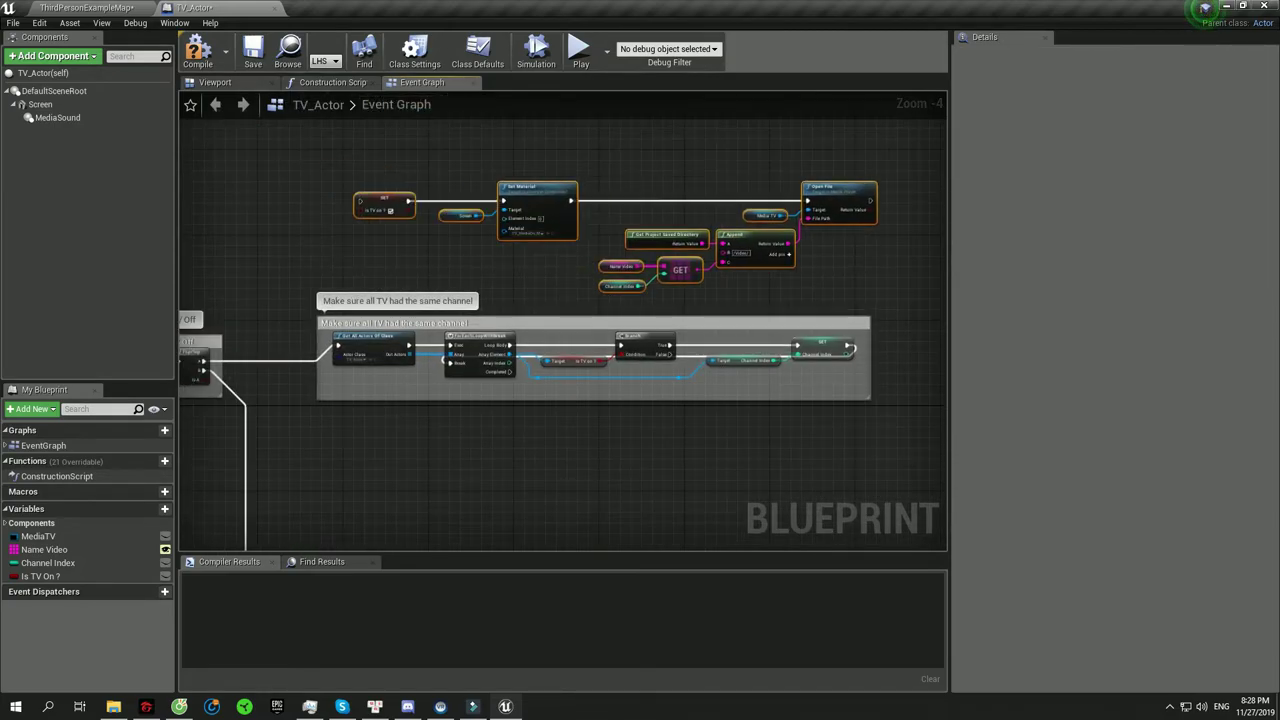
- Rearrange the graph, moving the top nodes below the comment box and the lower group aside
left_click_drag(362, 175, 548, 448)
right_click_drag(548, 448, 450, 360)
scroll(450, 365, "up", 2)
scroll(760, 291, "down", 1)
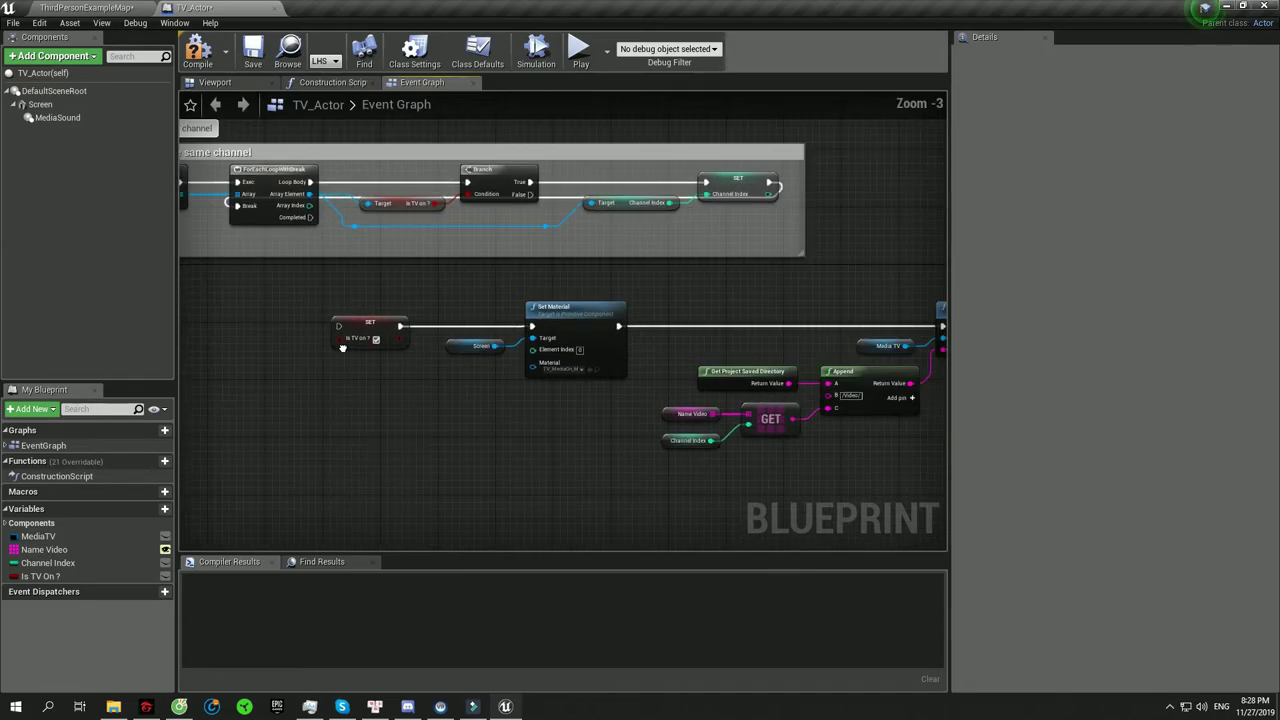
scroll(760, 291, "down", 1)
right_click_drag(760, 291, 522, 258)
left_click_drag(487, 302, 840, 421)
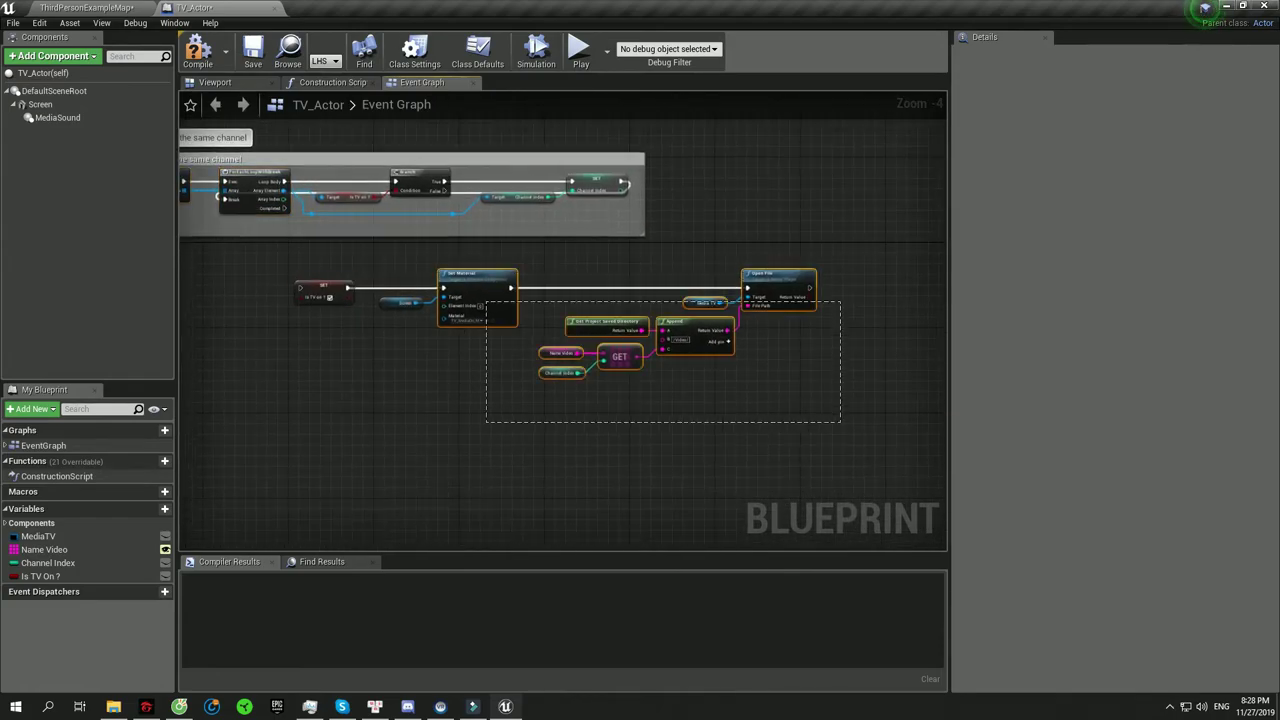
left_click_drag(620, 357, 900, 190)
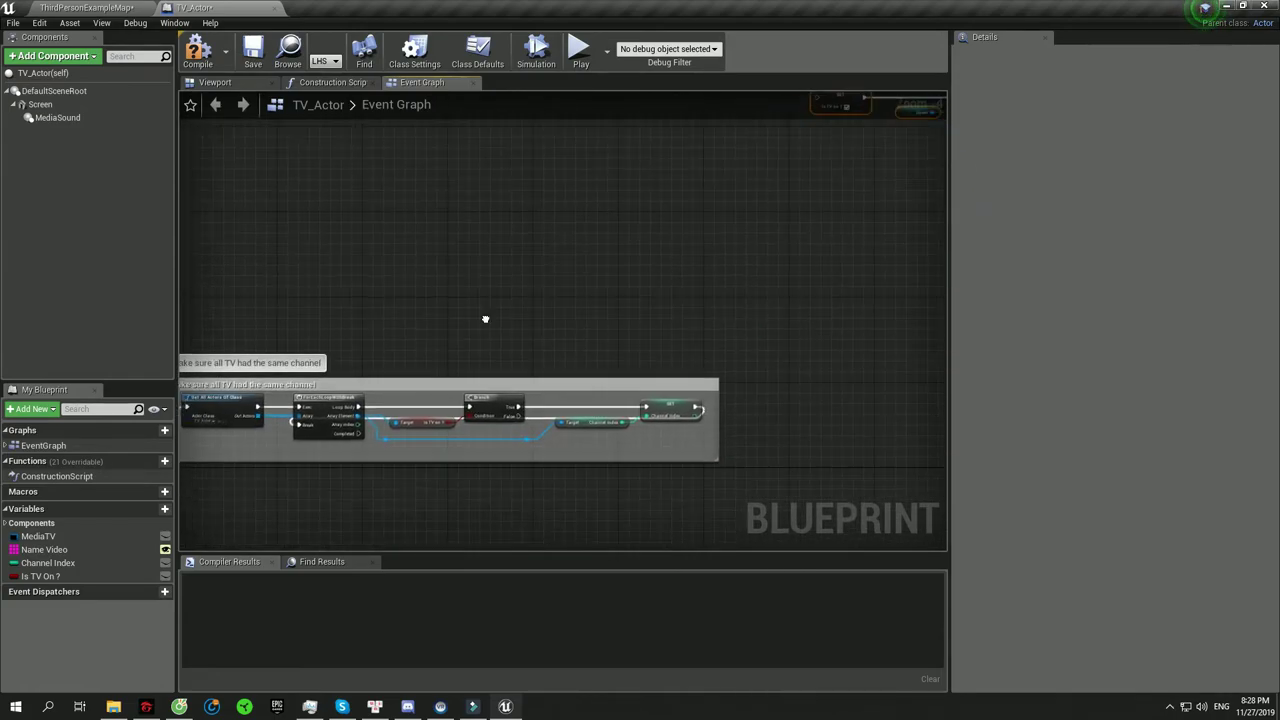
- Make the second Get All Actors and ForEach loop run after the first loop completes
right_click_drag(486, 317, 664, 224)
left_click_drag(396, 306, 581, 408)
right_click_drag(581, 408, 495, 334)
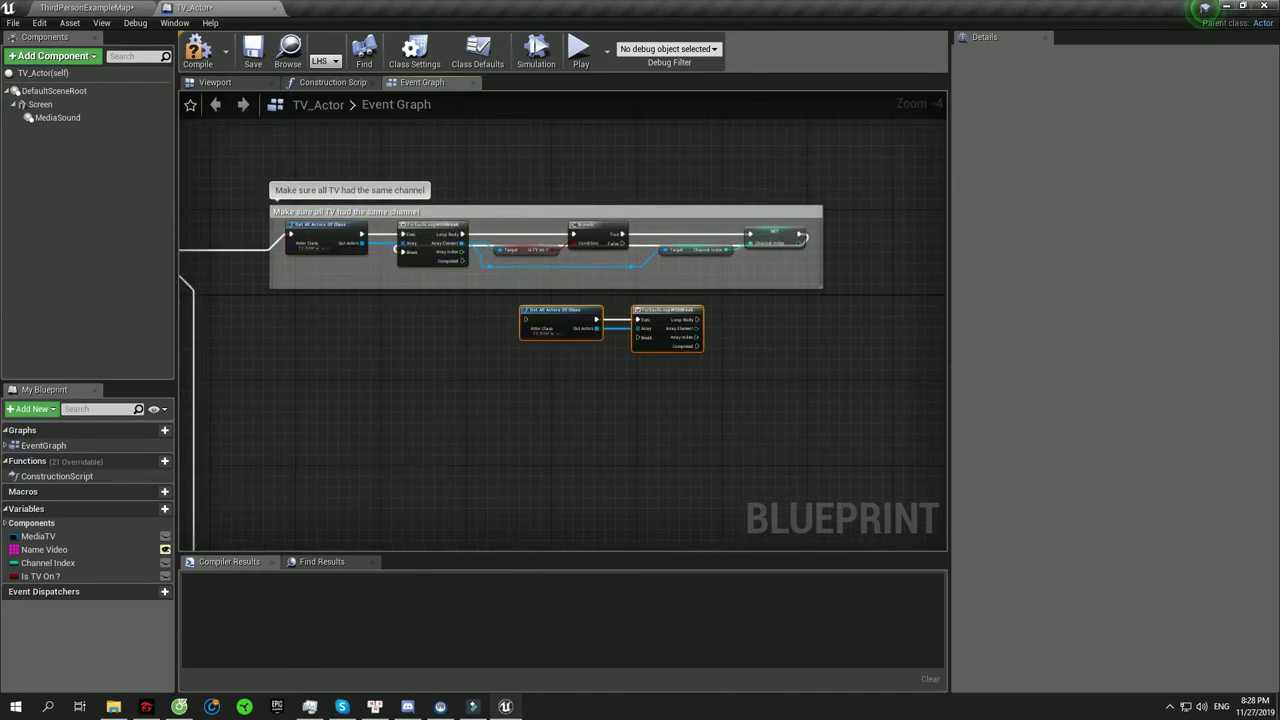
left_click_drag(462, 261, 521, 310)
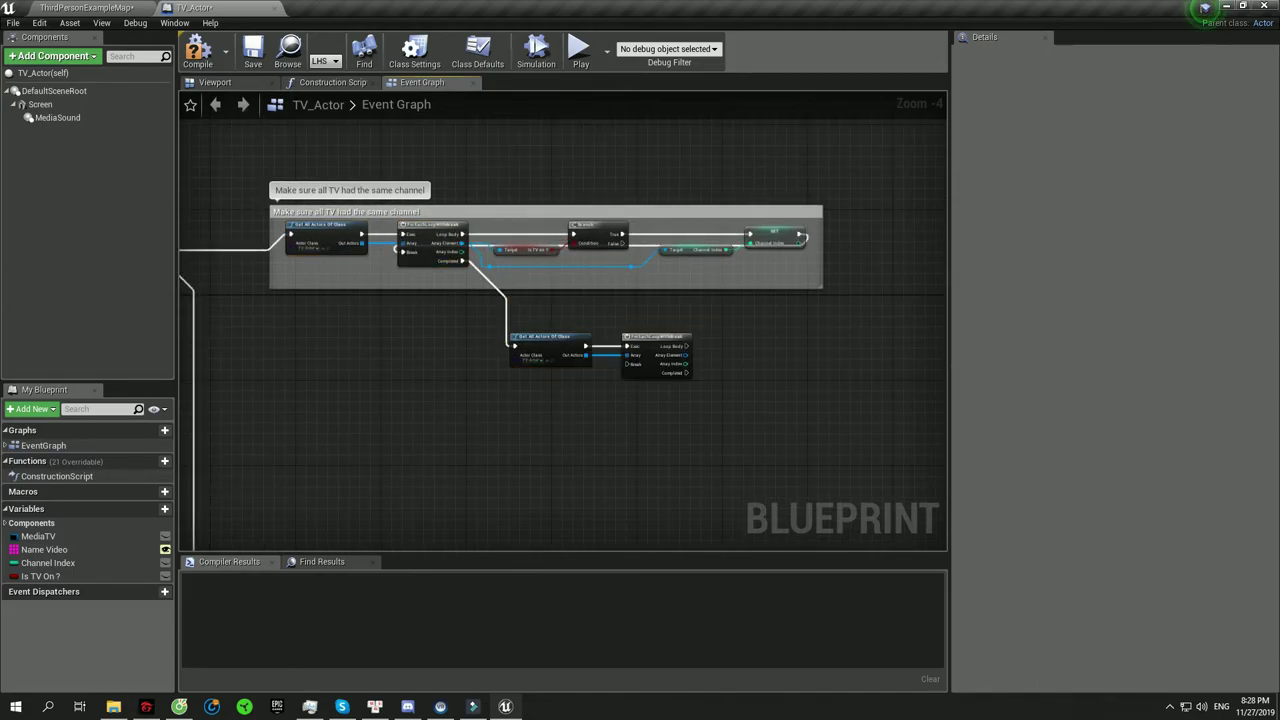
- Add an Is TV On? getter on each TV actor element from the loop
scroll(696, 348, "up", 1)
left_click_drag(697, 366, 712, 369)
type("get is")
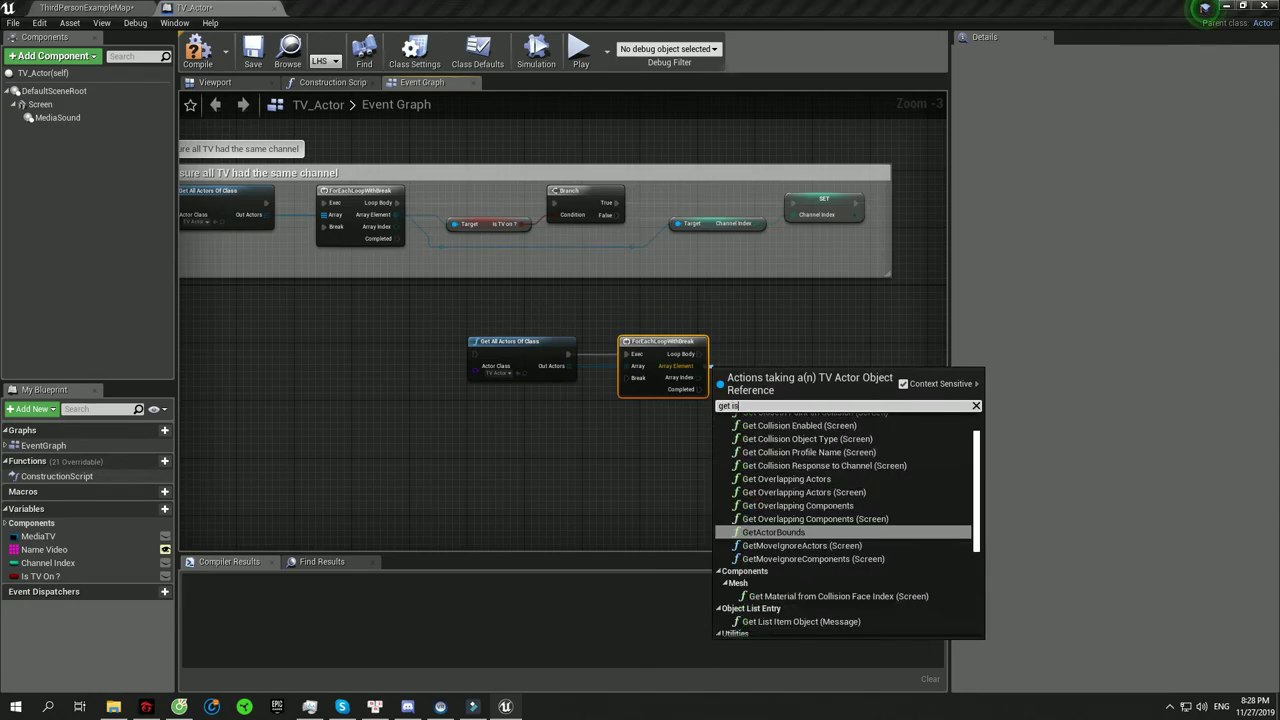
scroll(845, 525, "down", 3)
left_click(775, 605)
right_click_drag(775, 605, 592, 607)
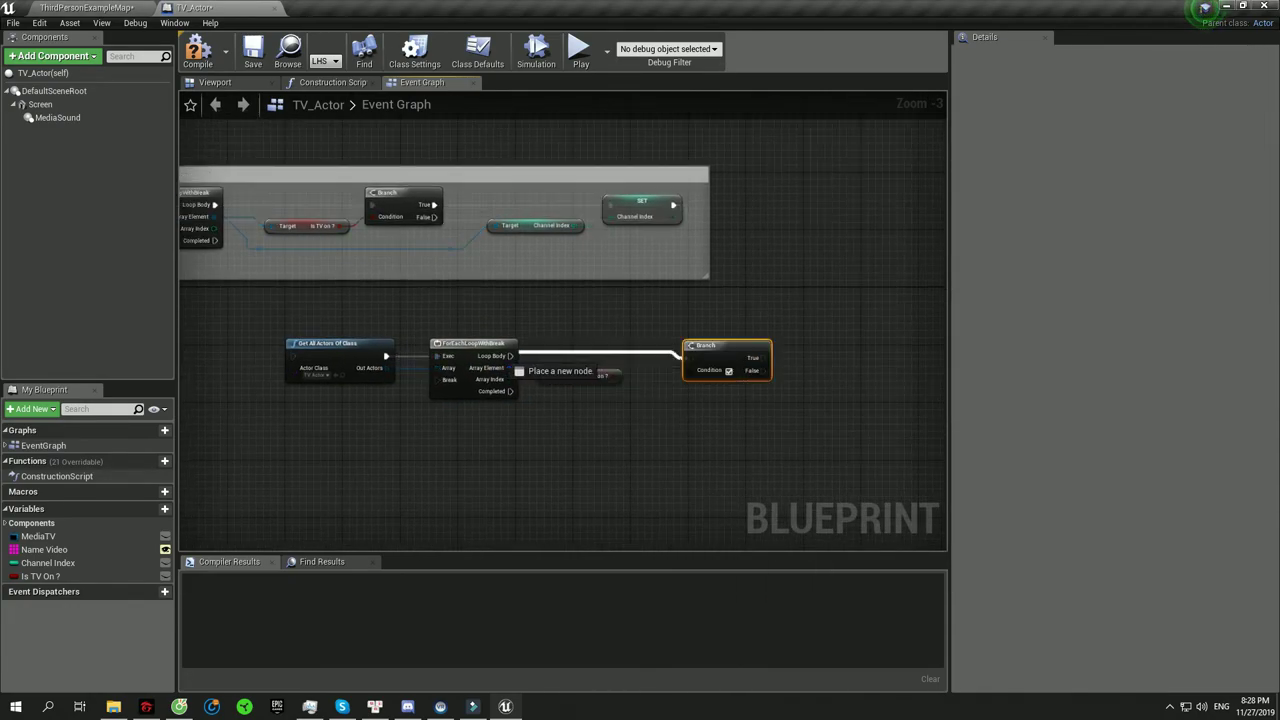
- Add a not-equal check comparing each TV actor element against Self
scroll(505, 378, "up", 1)
left_click_drag(512, 367, 597, 476)
type("=")
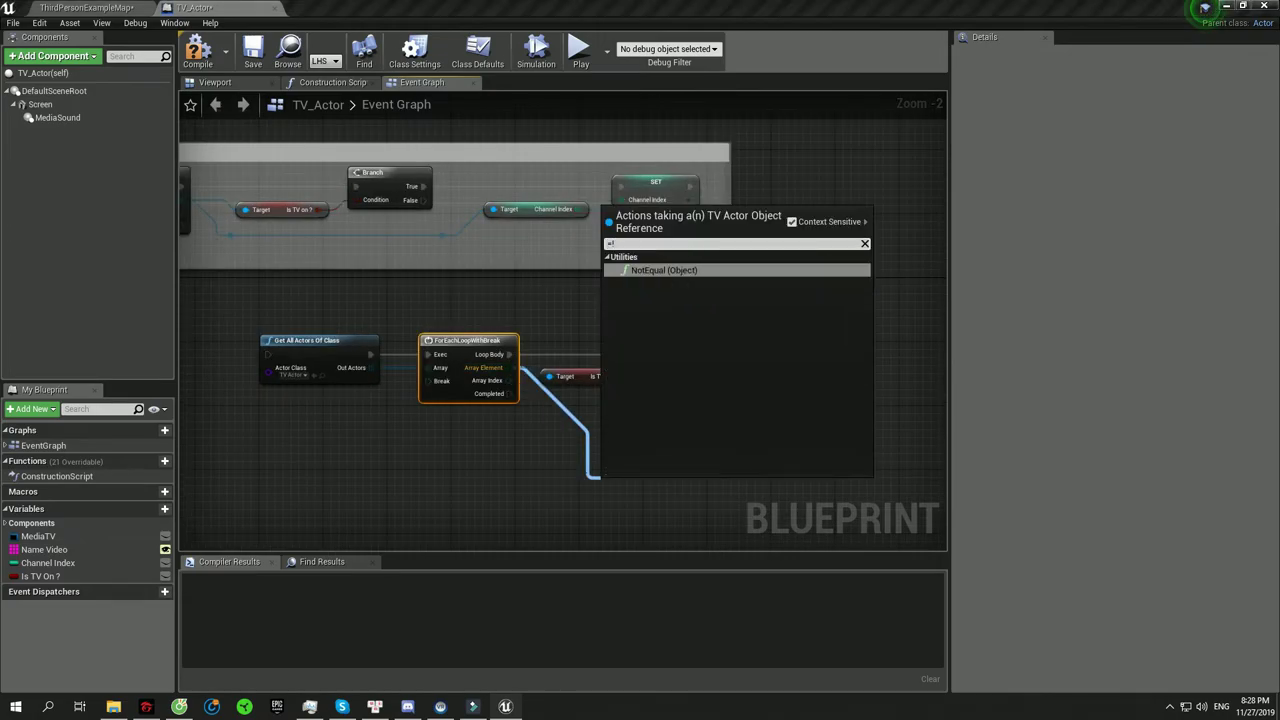
key("Return")
left_click_drag(548, 418, 480, 445)
left_click(540, 420)
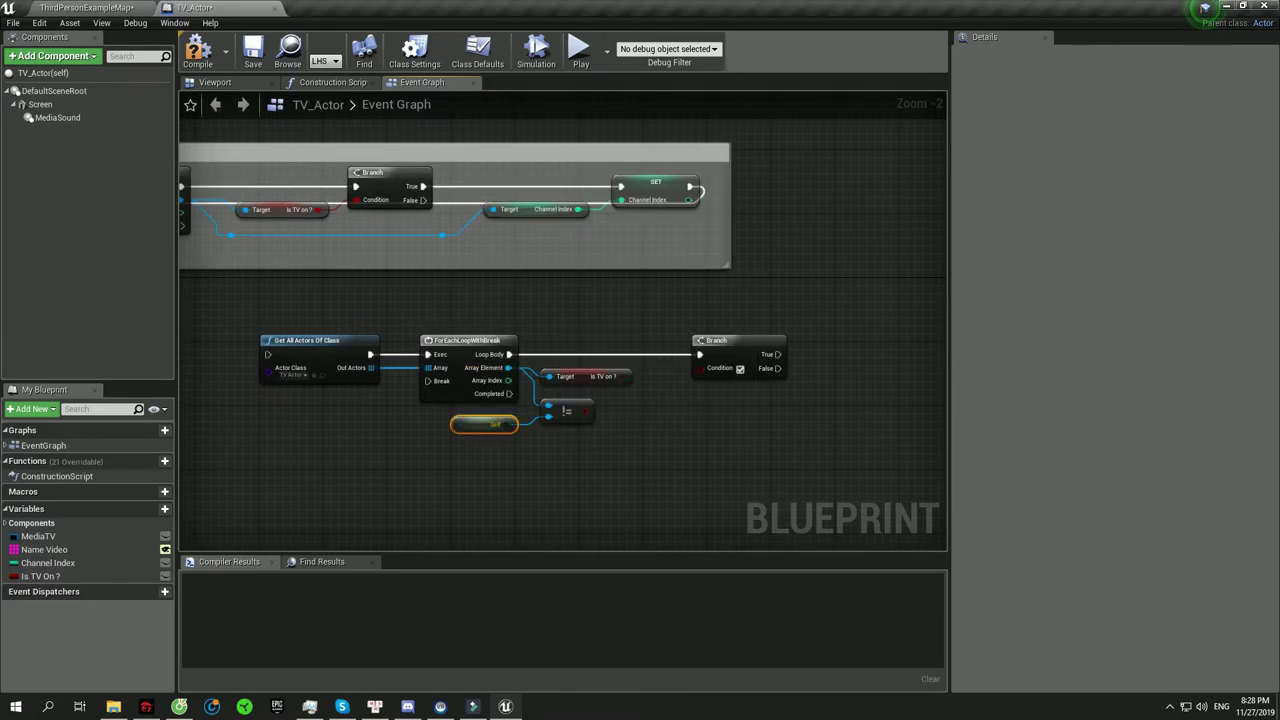
- Combine the Is TV On? and not-Self checks with an AND node
left_click_drag(626, 376, 650, 392)
left_click(690, 486)
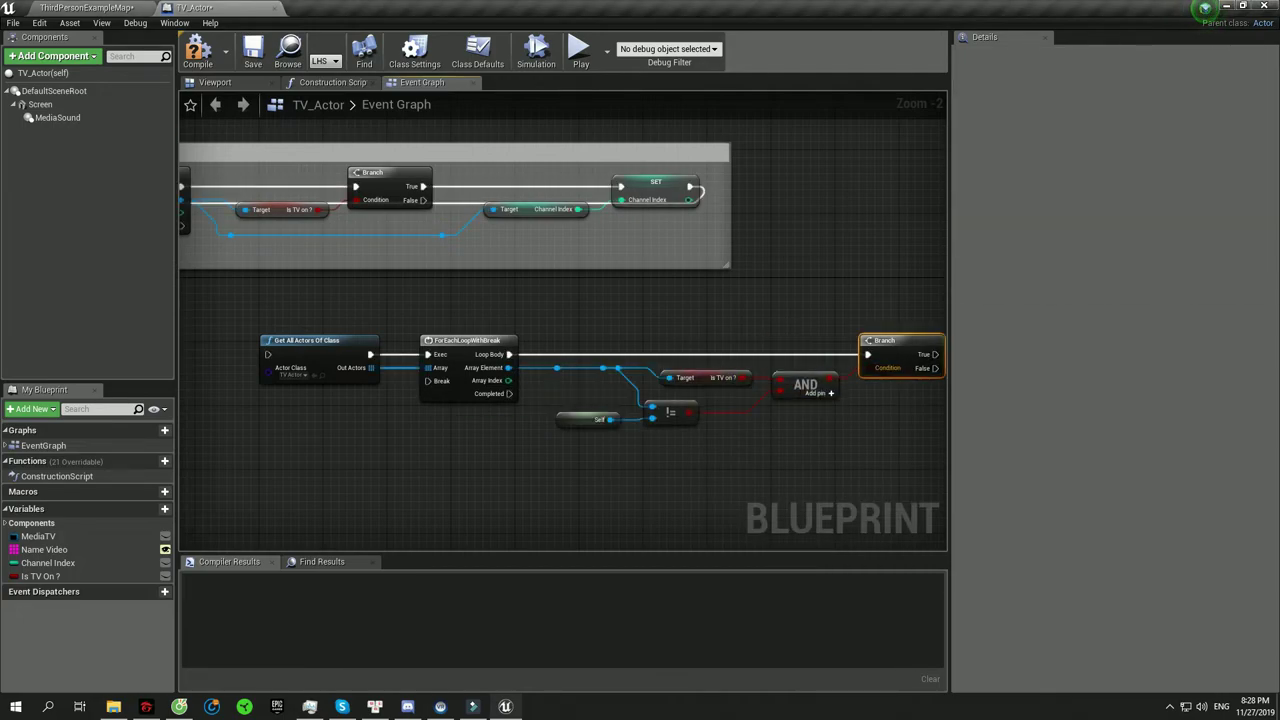
scroll(560, 330, "down", 2)
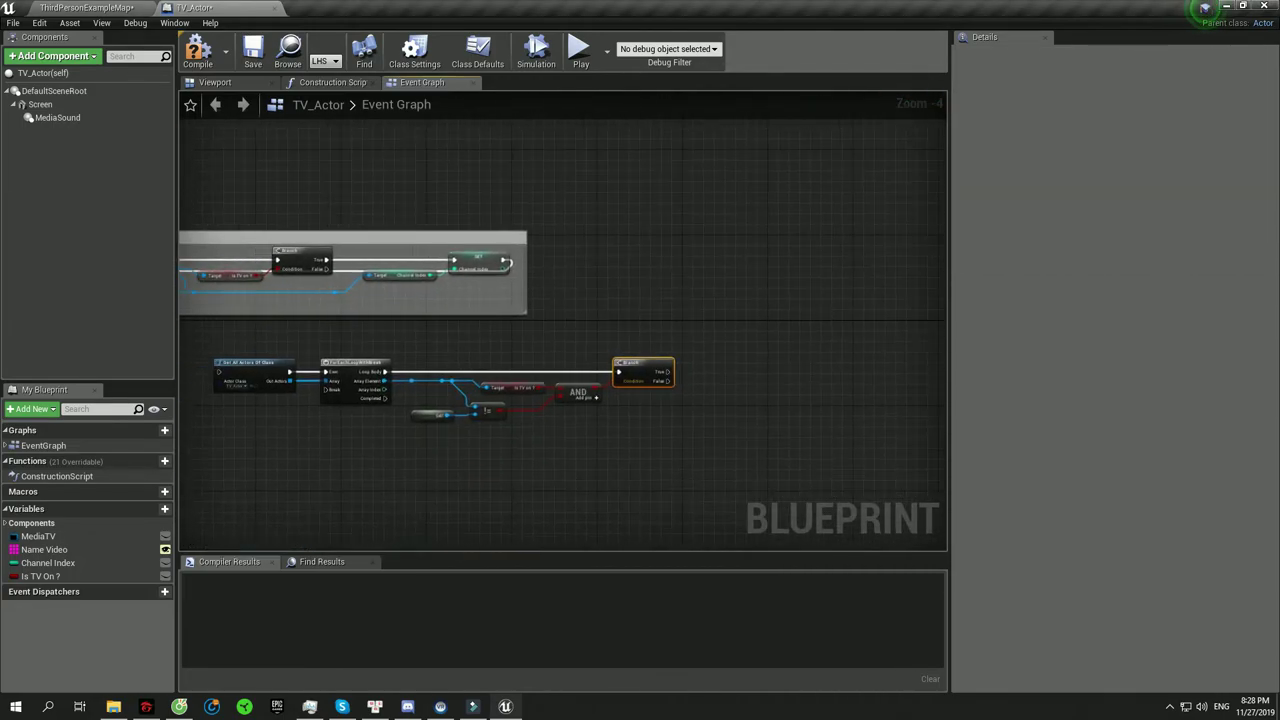
scroll(560, 330, "up", 1)
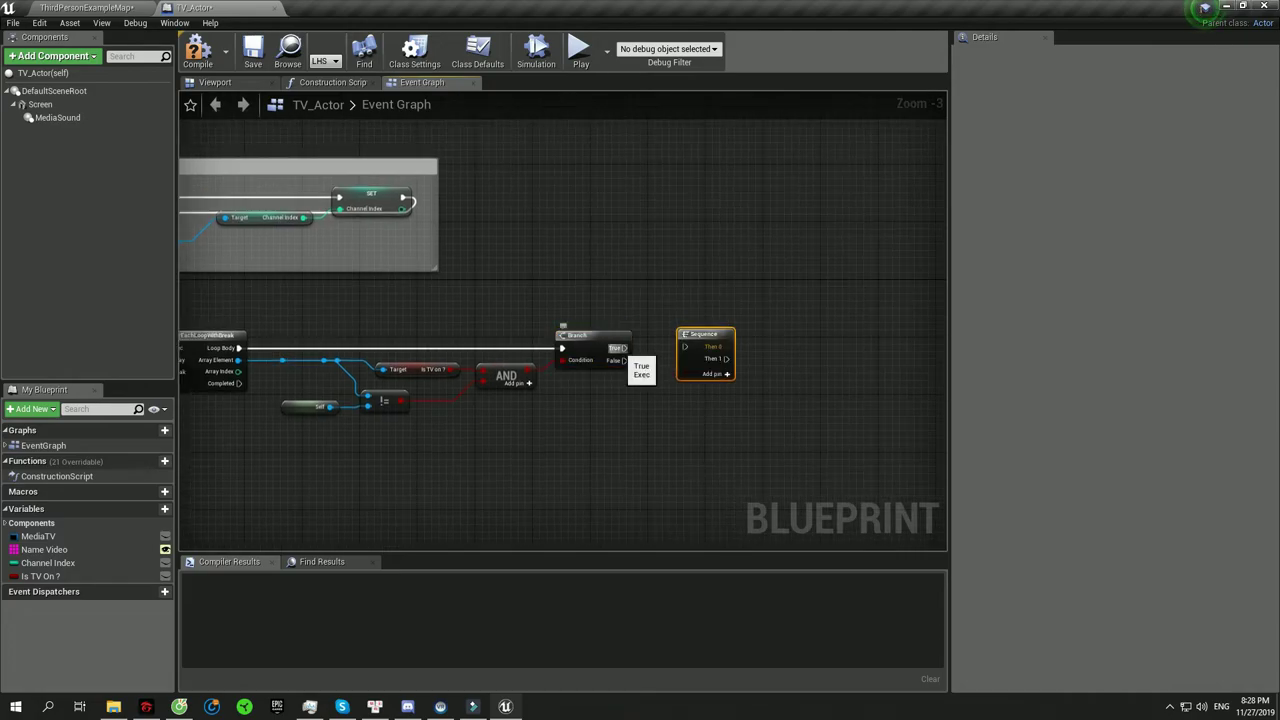
- Connect the Sequence's Then 0 output to the Gate node
right_click_drag(223, 451, 608, 357)
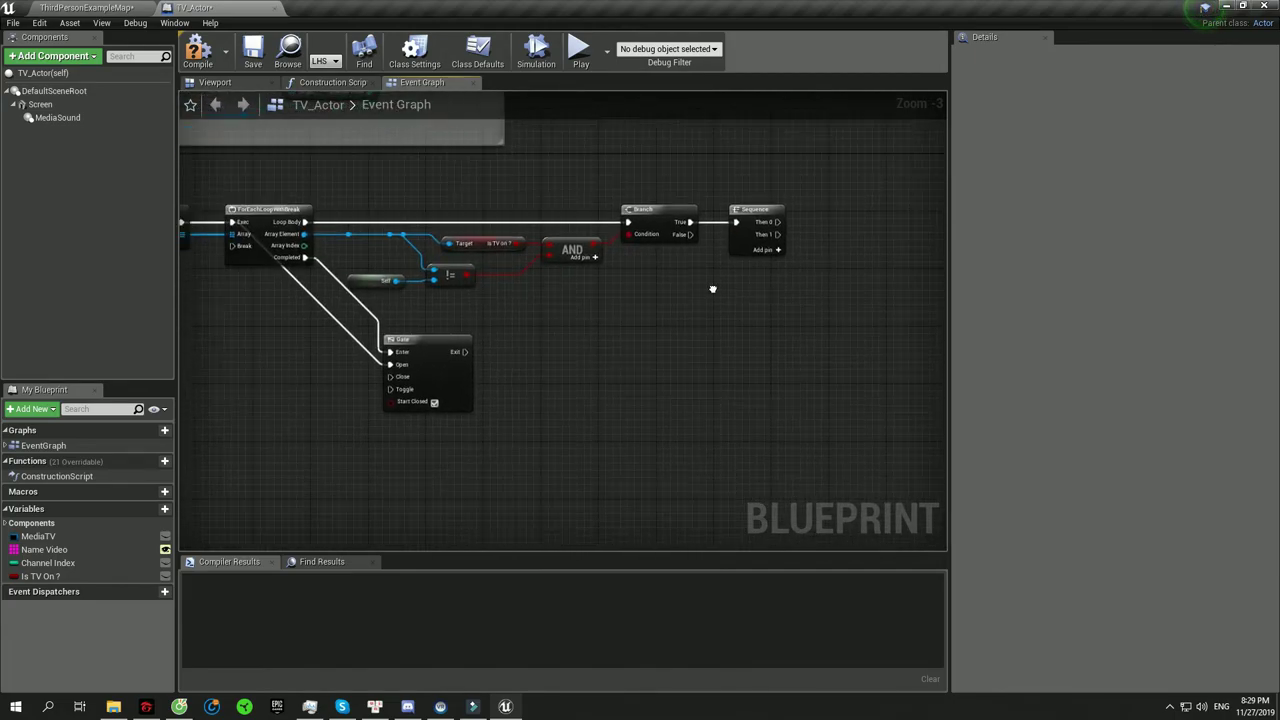
left_click_drag(806, 214, 240, 236)
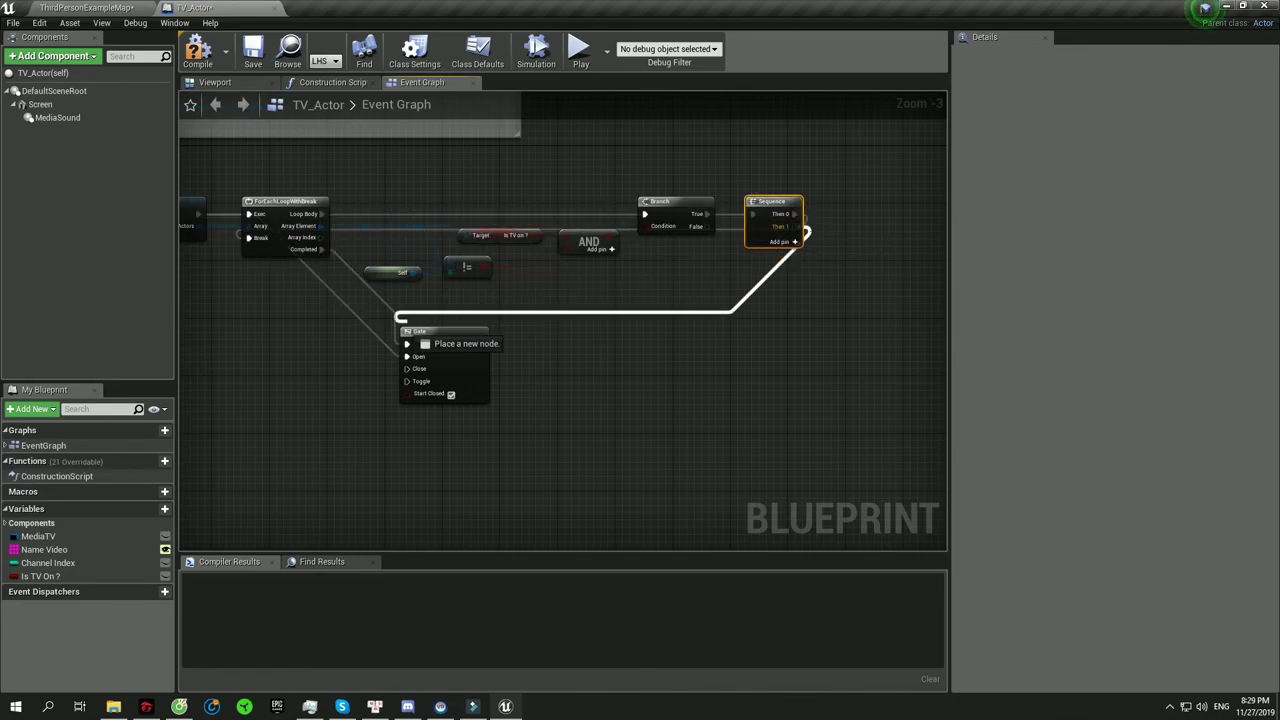
mouse_move(780, 331)
right_mouse_down()
mouse_move(478, 533)
mouse_move(501, 419)
right_mouse_up()
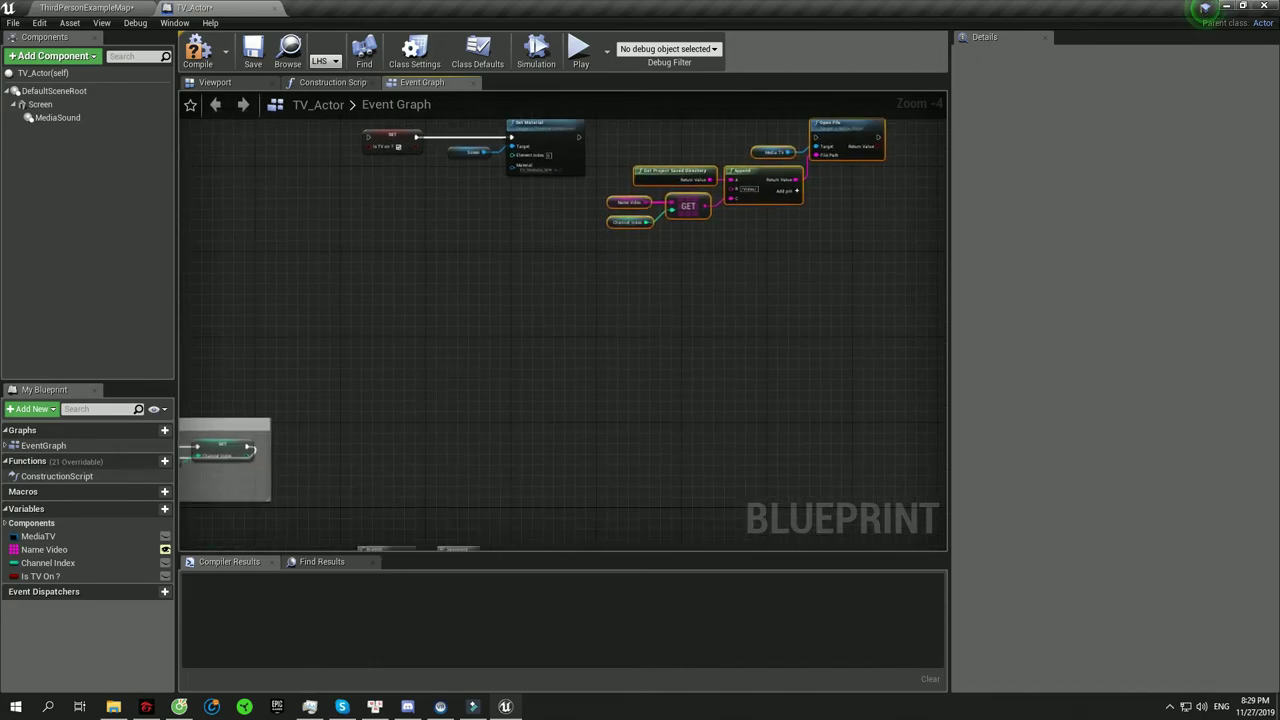
right_click_drag(683, 178, 623, 378)
- Wire the Gate's Exit into the Open File node's exec input
scroll(623, 378, "up", 1)
right_click_drag(830, 180, 540, 495)
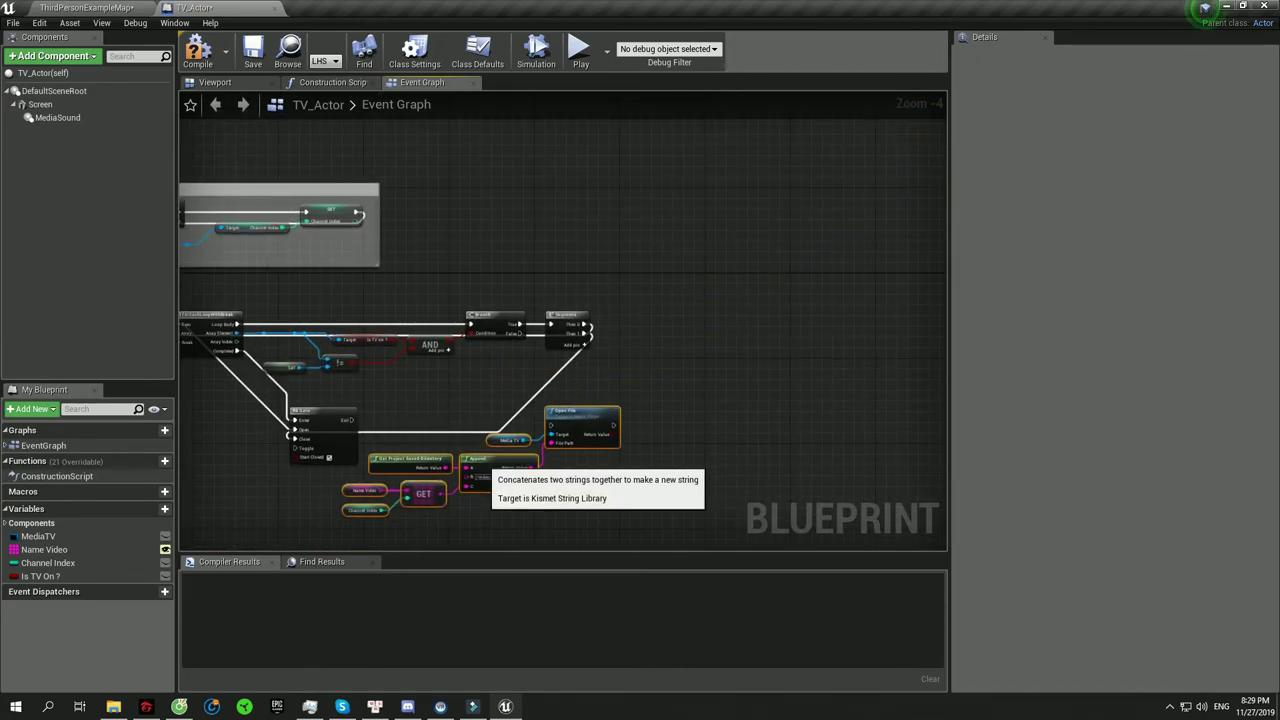
left_click_drag(330, 417, 601, 424)
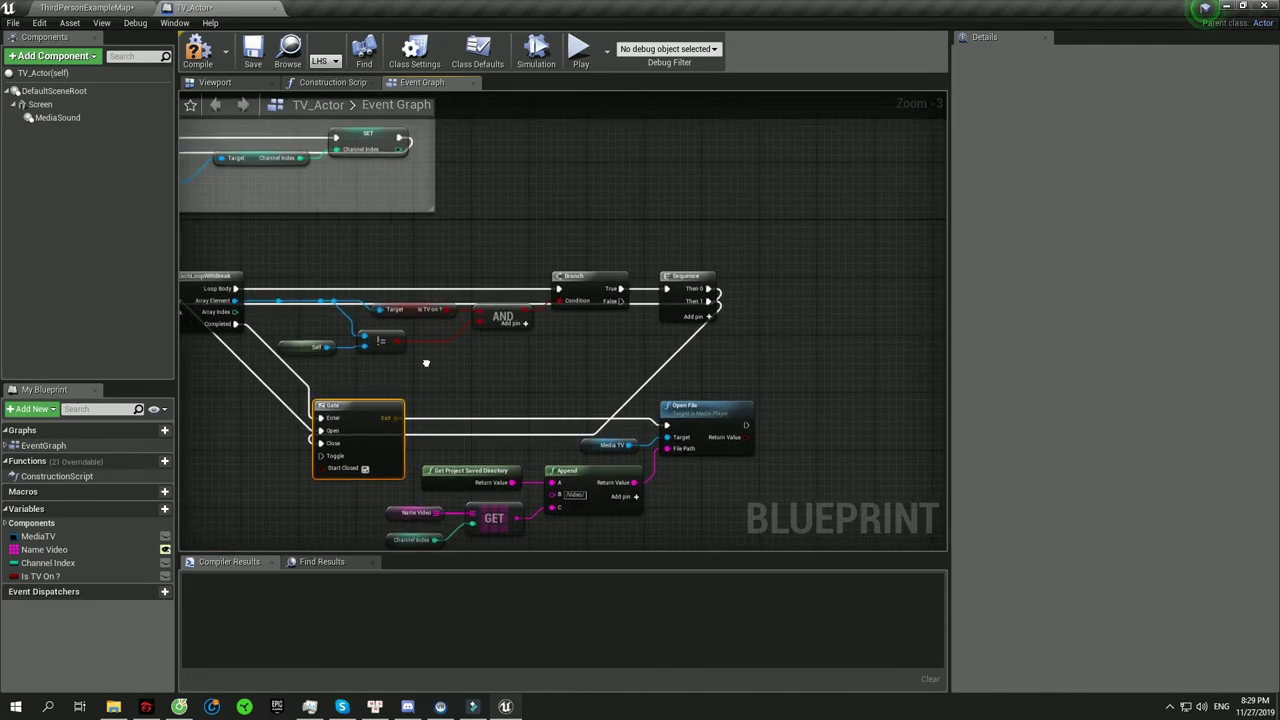
scroll(600, 430, "down", 2)
mouse_move(600, 430)
right_mouse_down()
mouse_move(660, 380)
mouse_move(632, 475)
mouse_move(721, 423)
right_mouse_up()
scroll(721, 423, "up", 2)
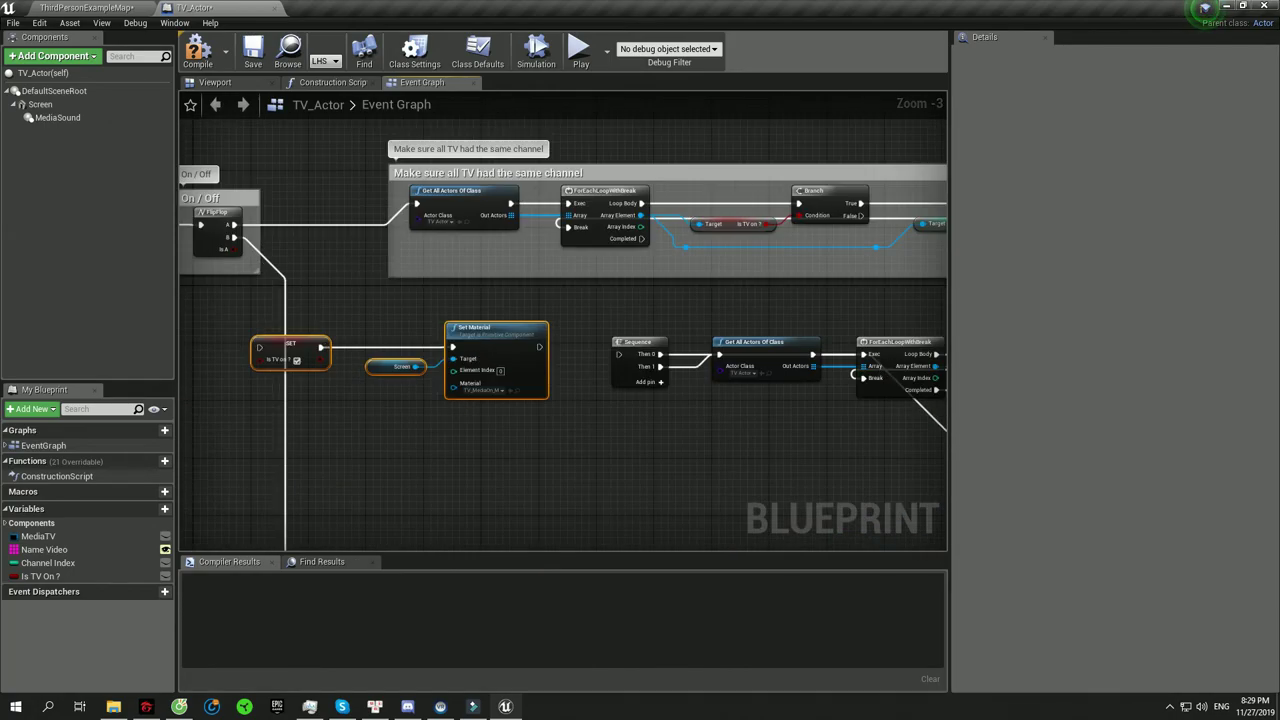
scroll(417, 359, "down", 2)
scroll(417, 359, "down", 2)
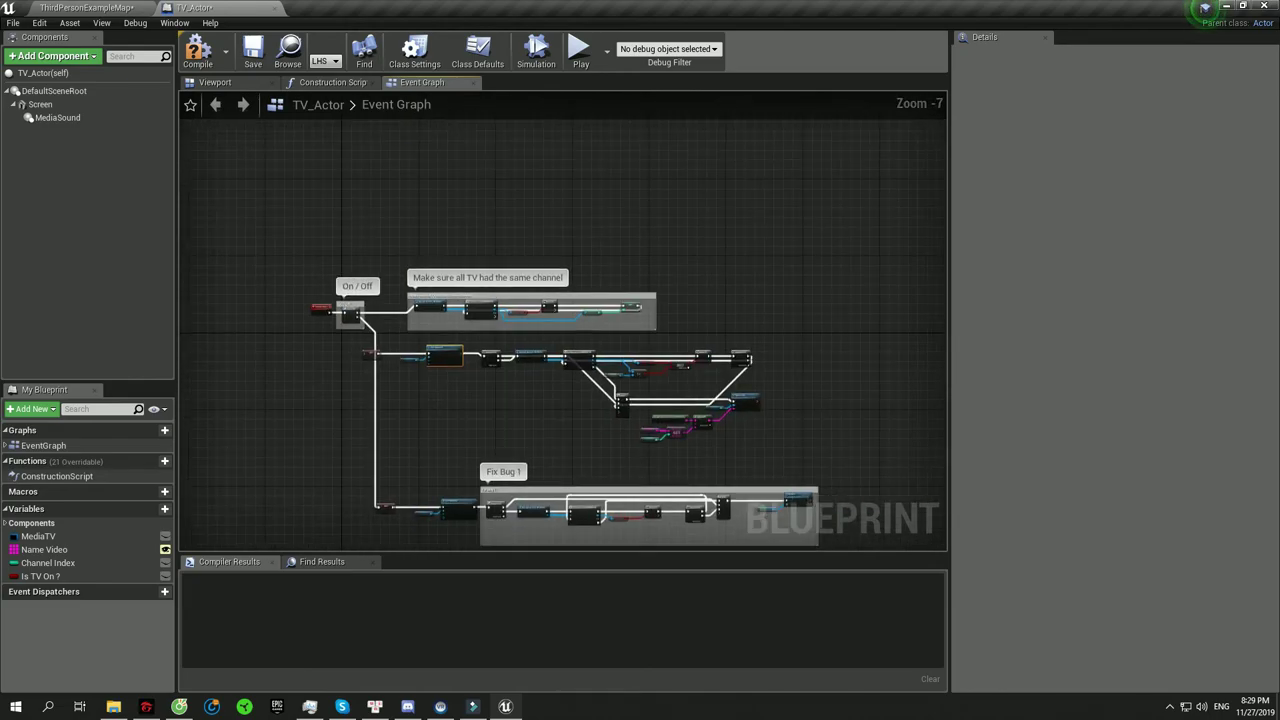
scroll(492, 316, "up", 3)
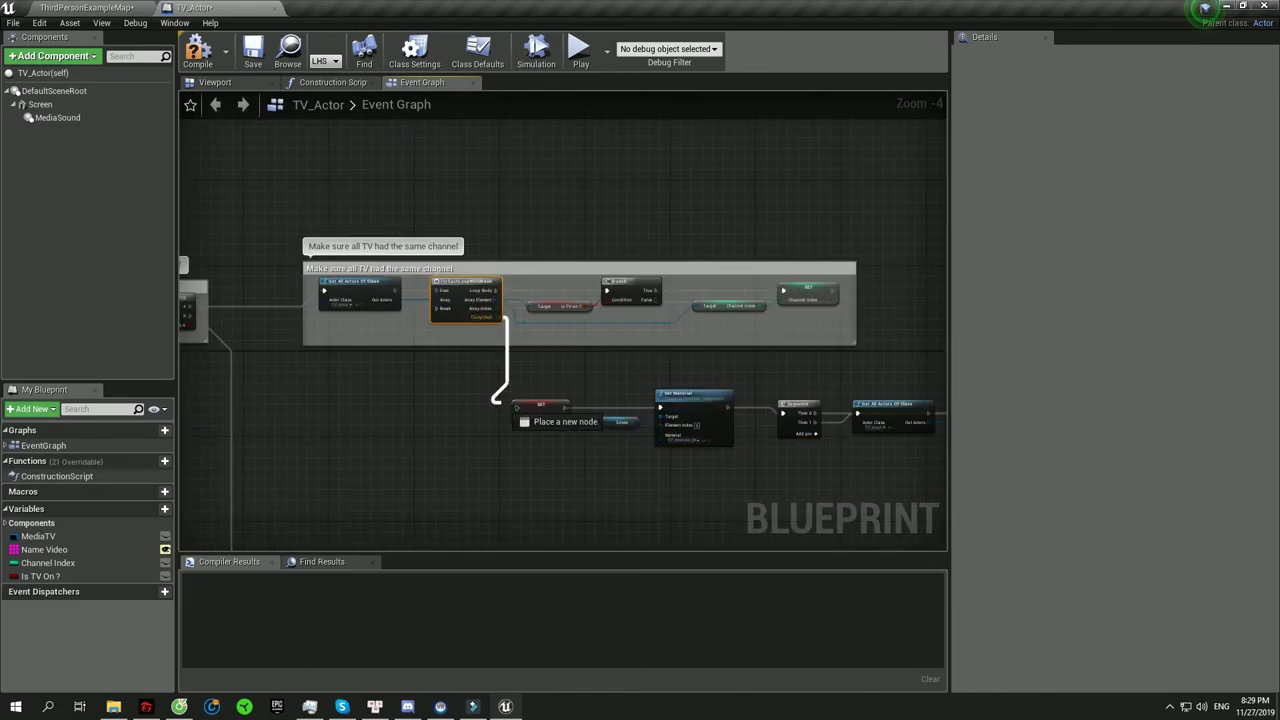
scroll(271, 423, "down", 3)
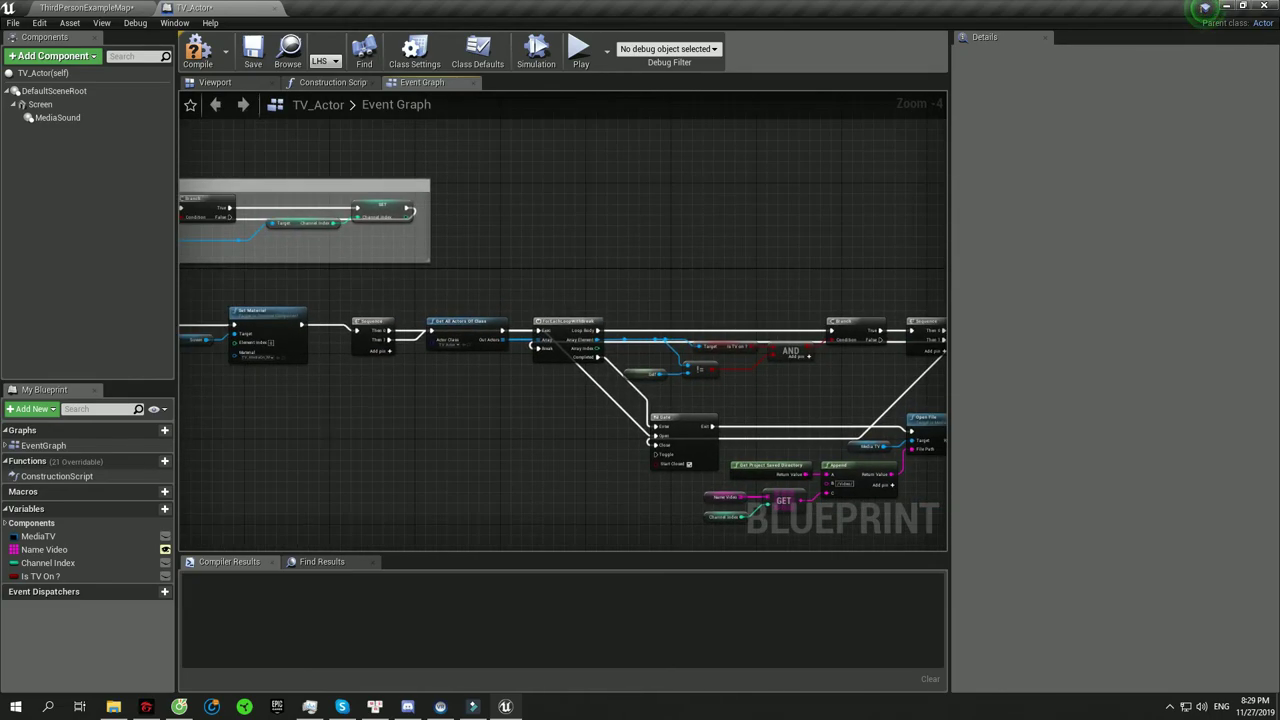
scroll(325, 433, "up", 3)
left_click(580, 52)
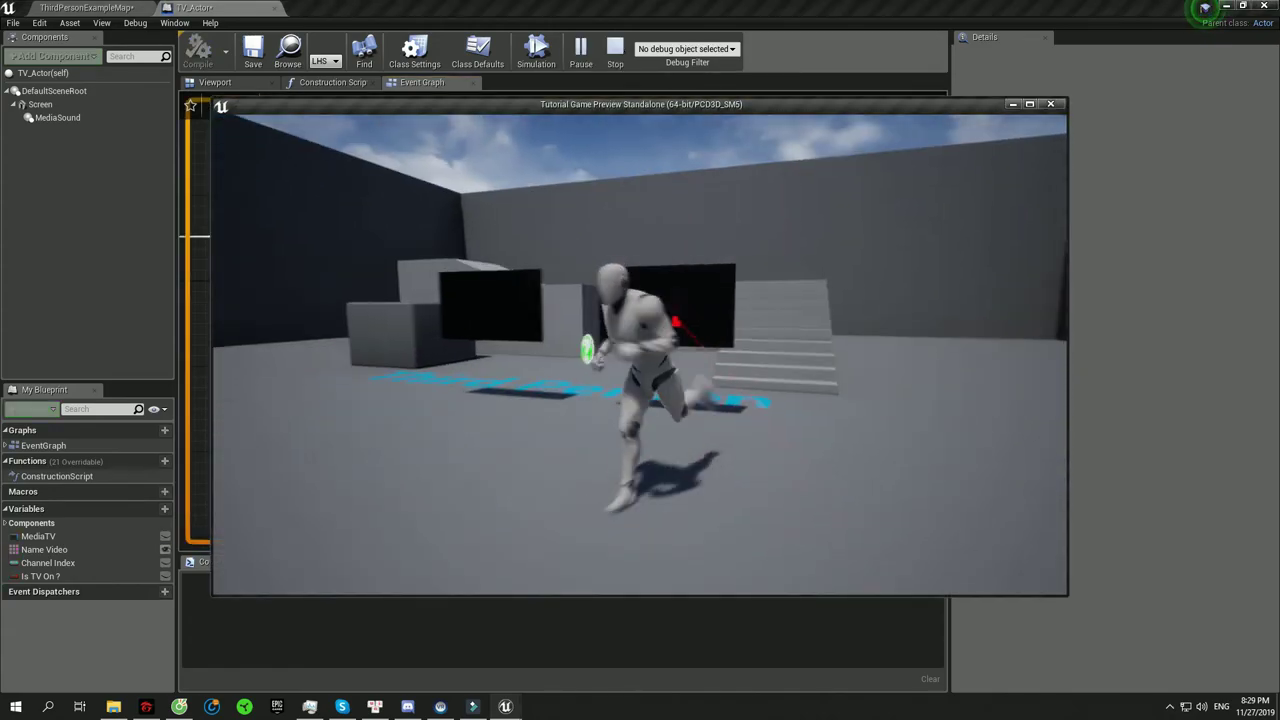
key("s")
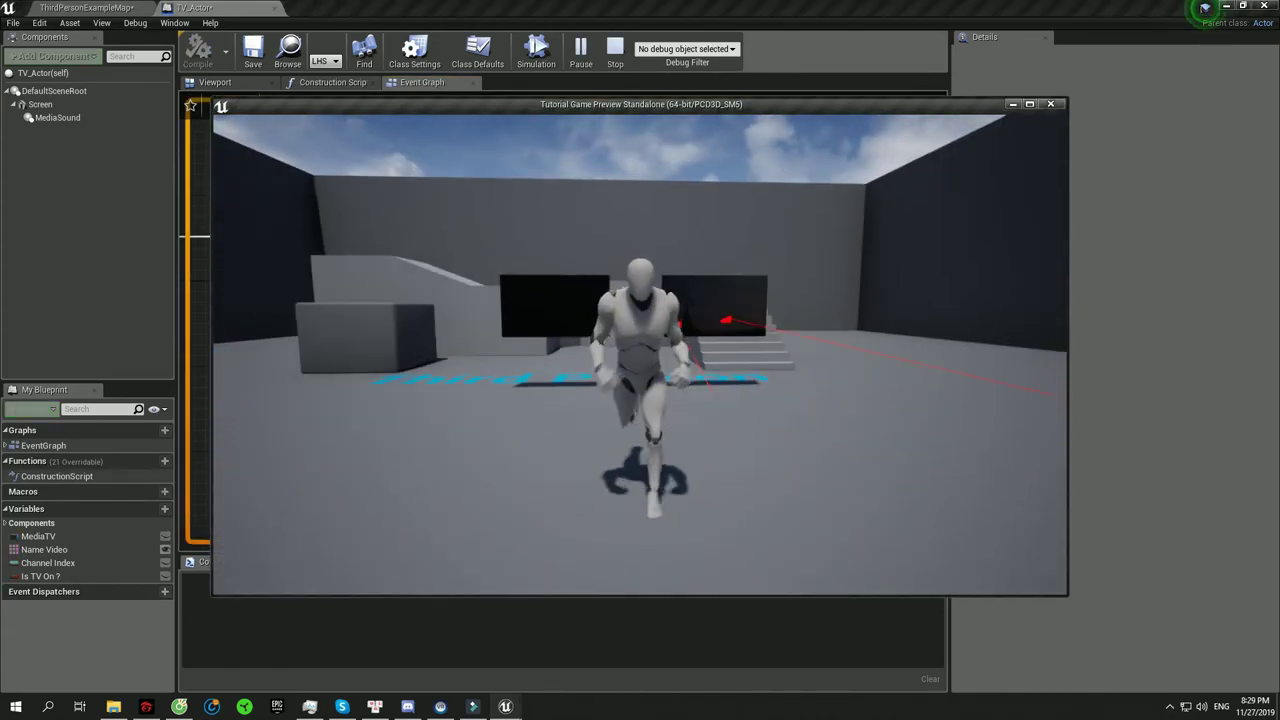
key("w")
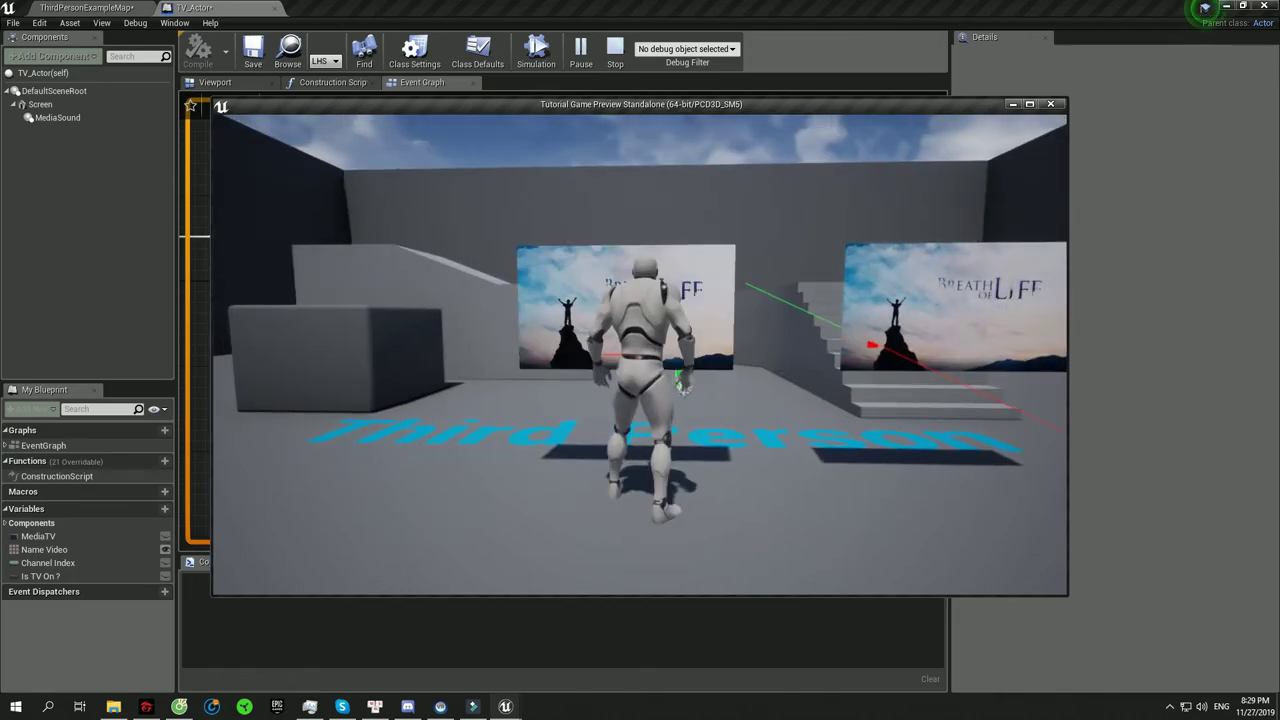
key("s")
key("w")
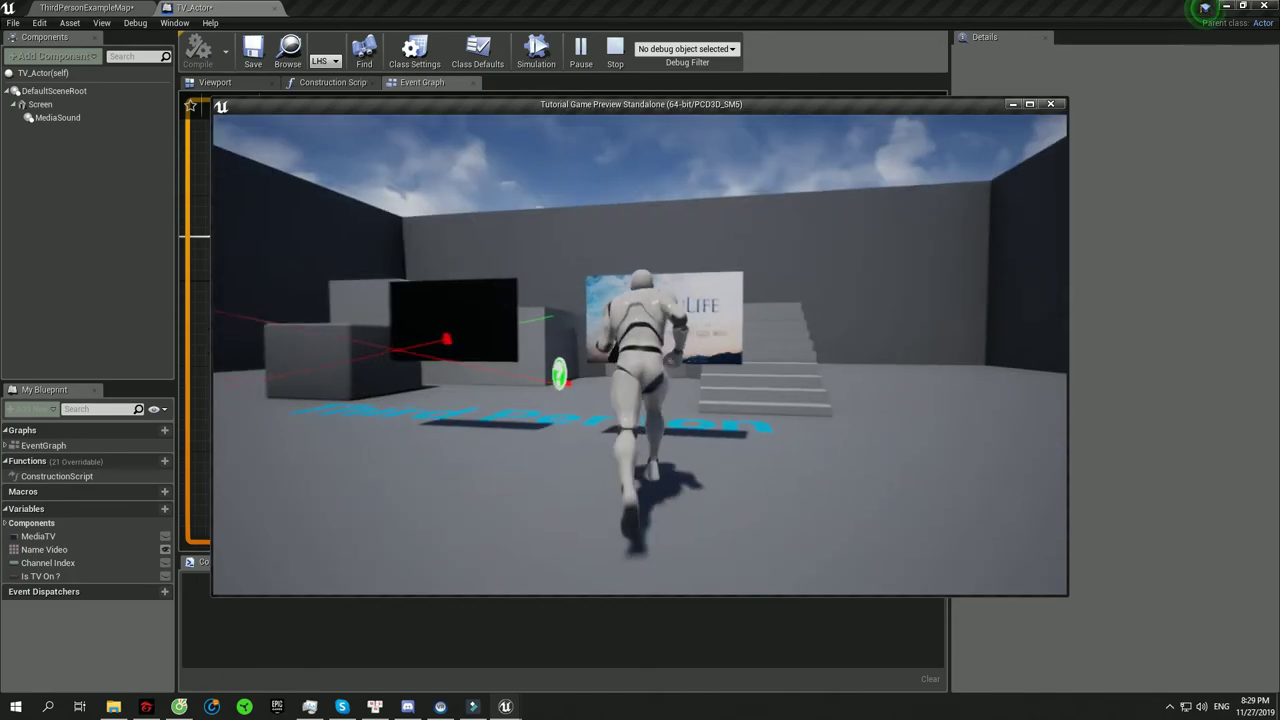
key("e")
key("s")
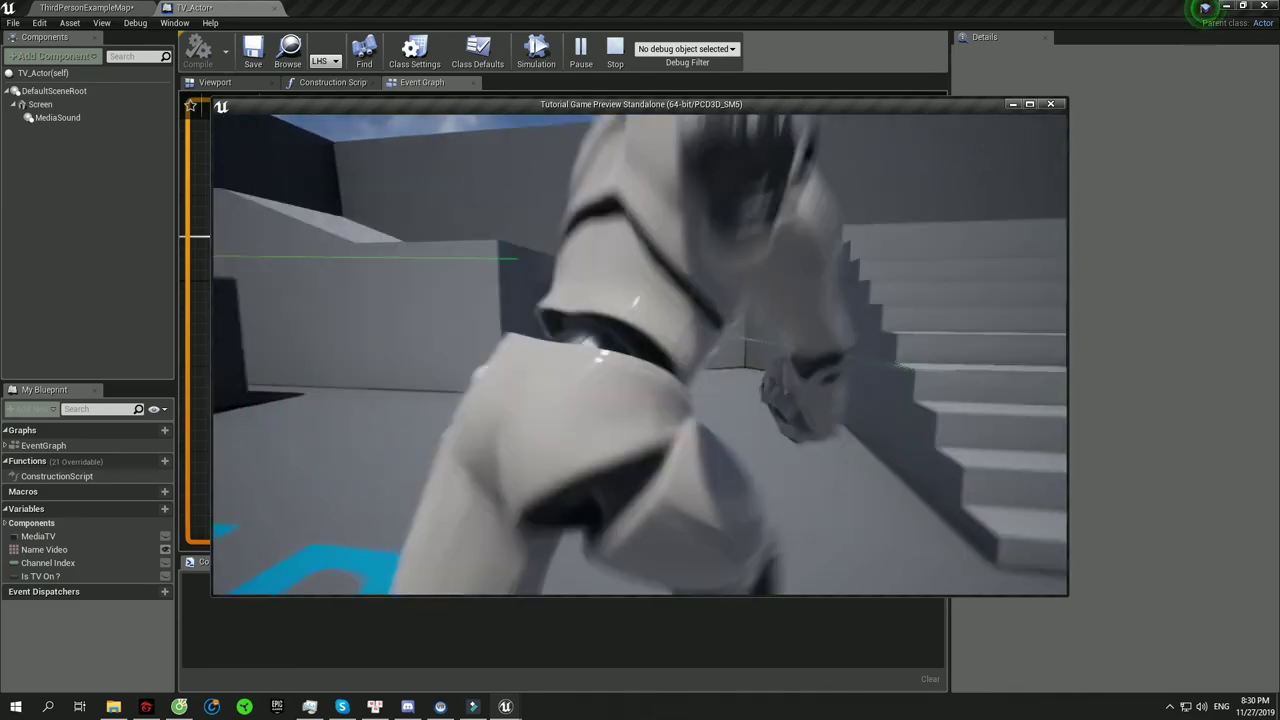
key("e")
key("s")
key("w")
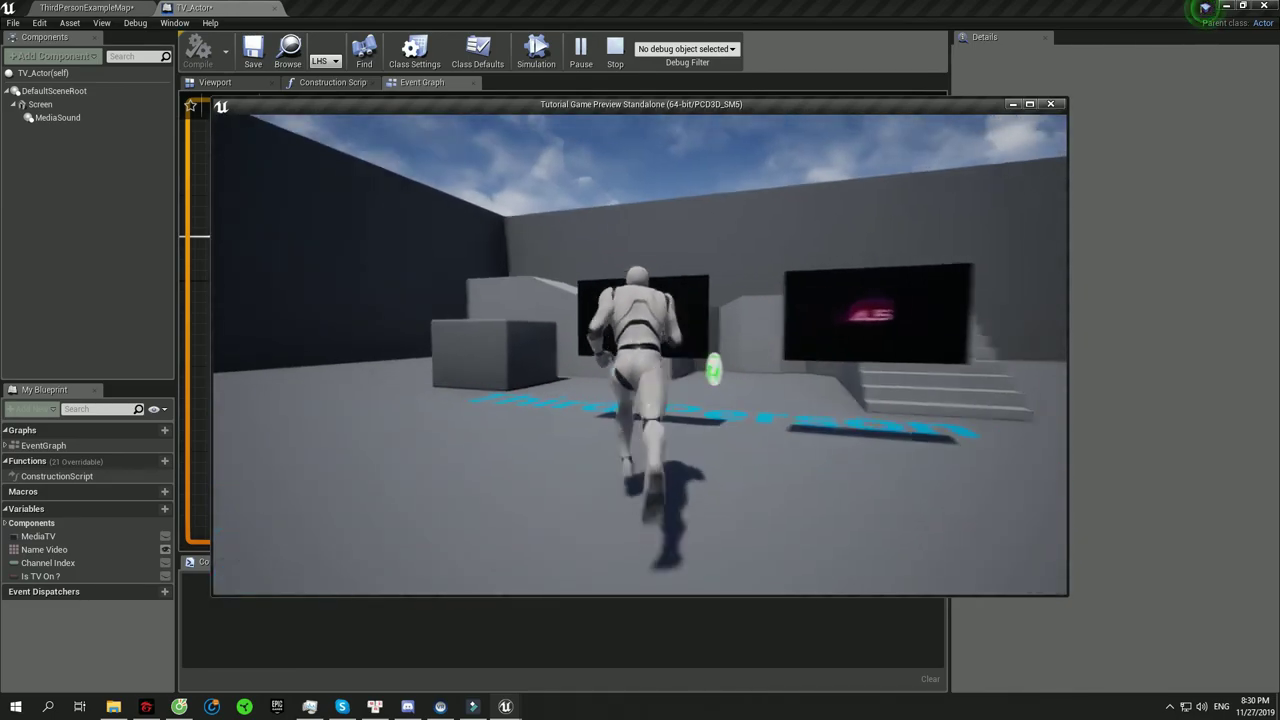
key("e")
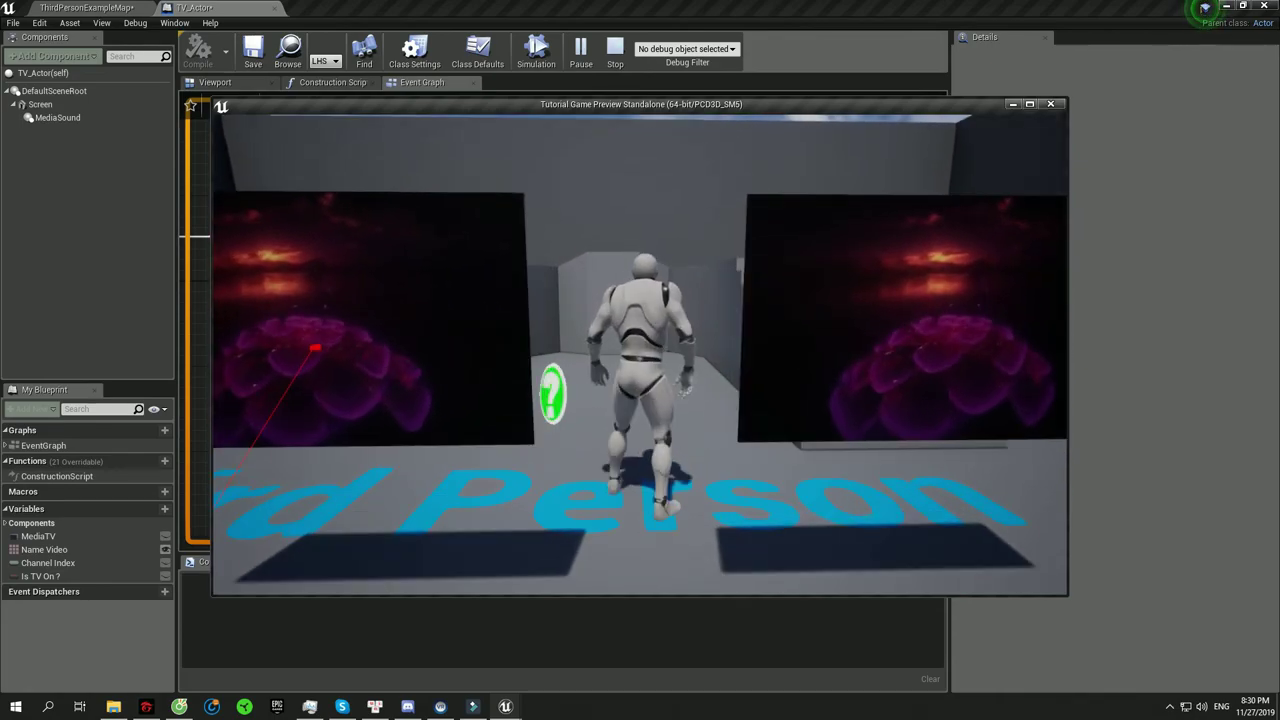
key("s")
key("e")
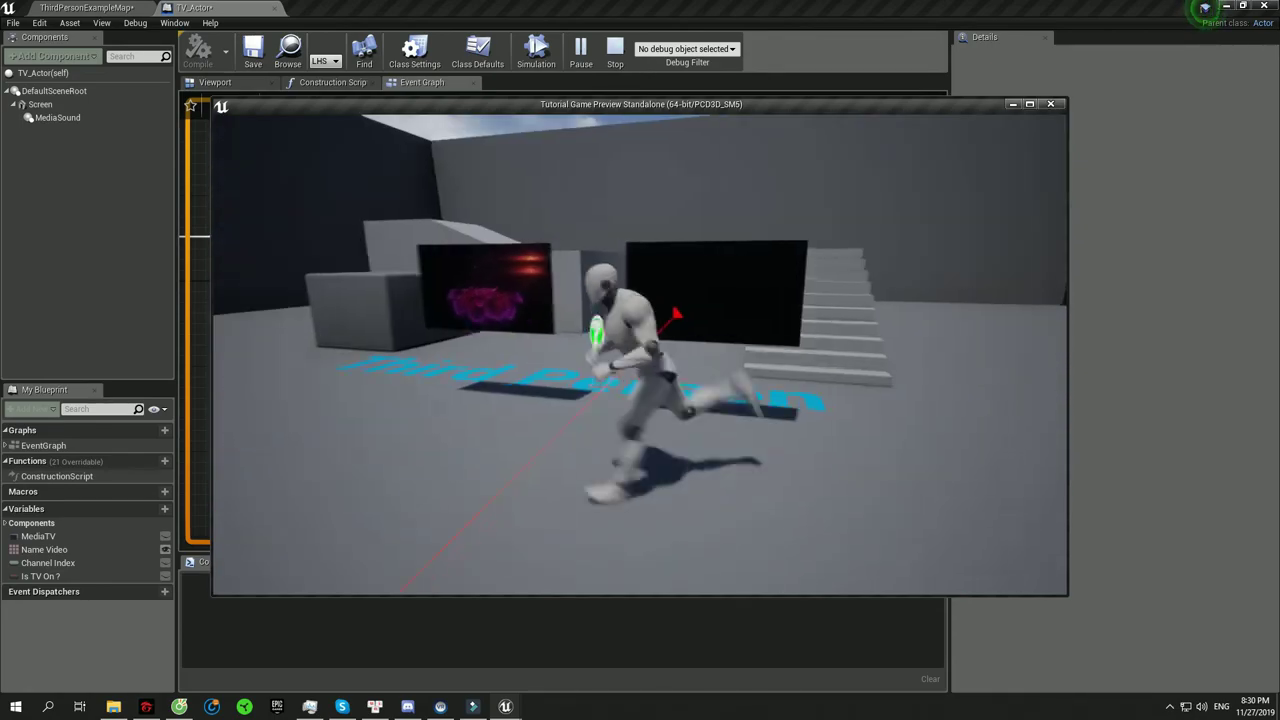
key("w")
key("s")
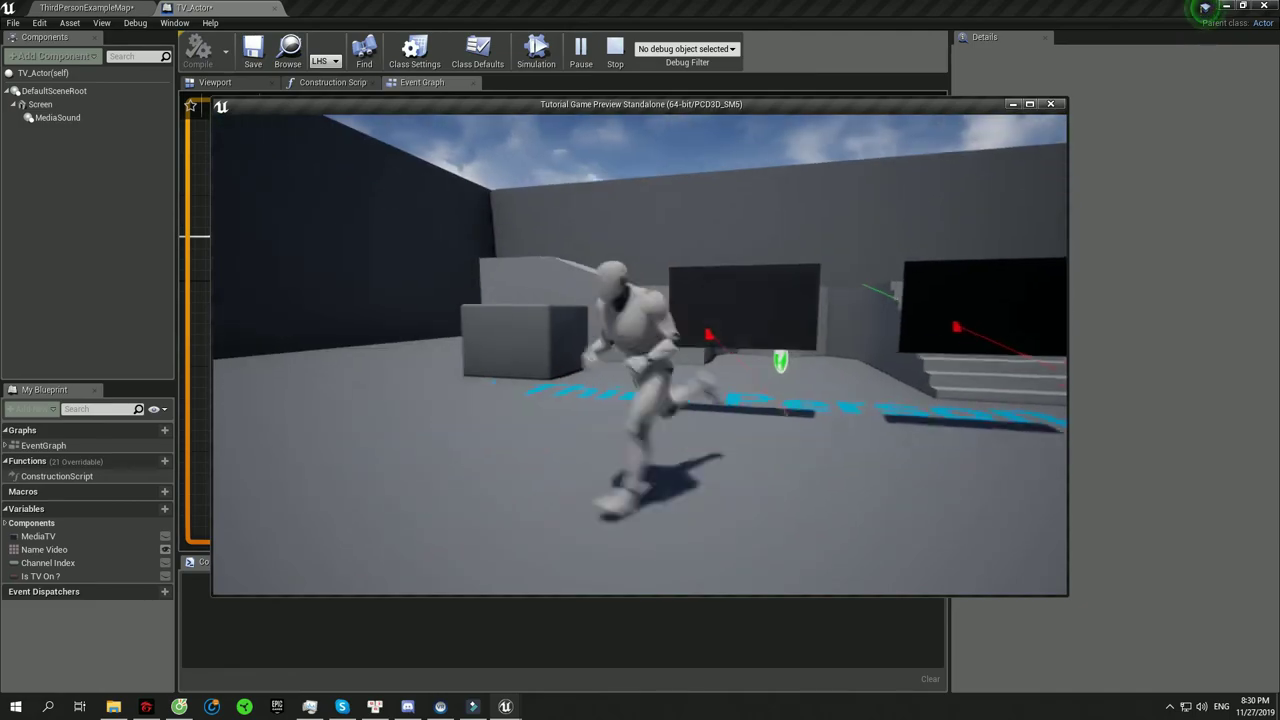
key("w")
key("e")
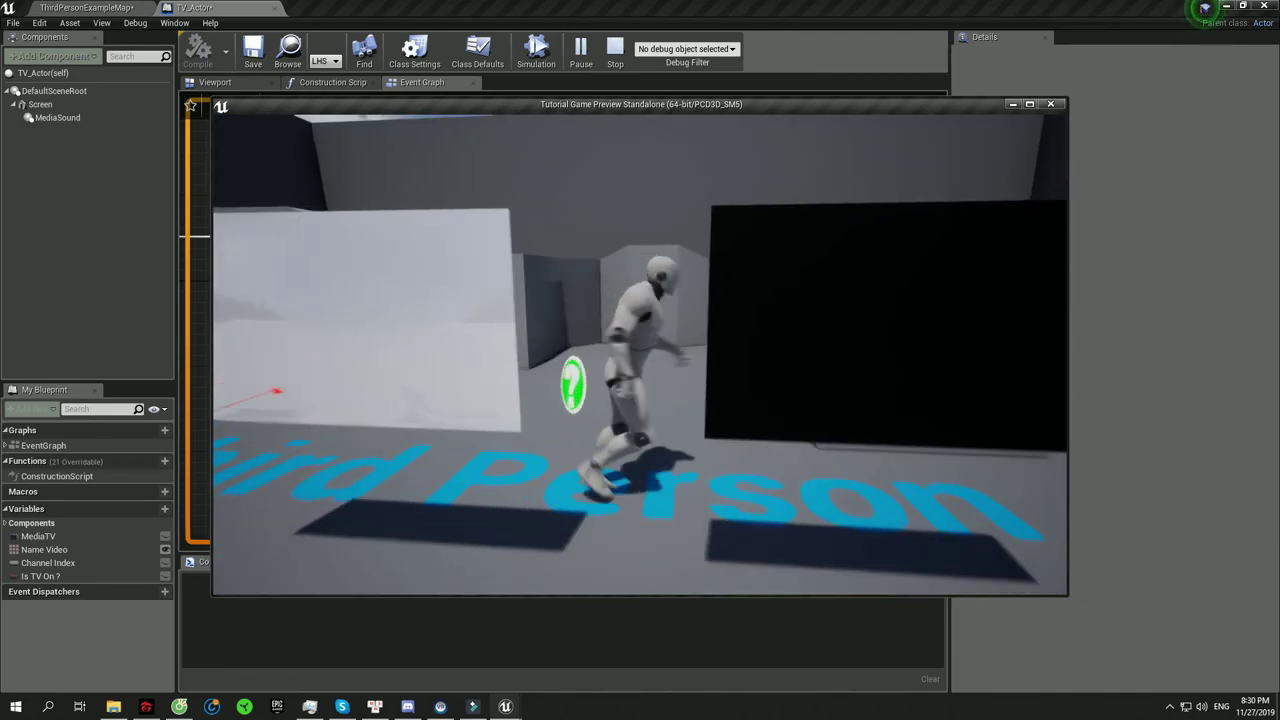
key("s")
key("w")
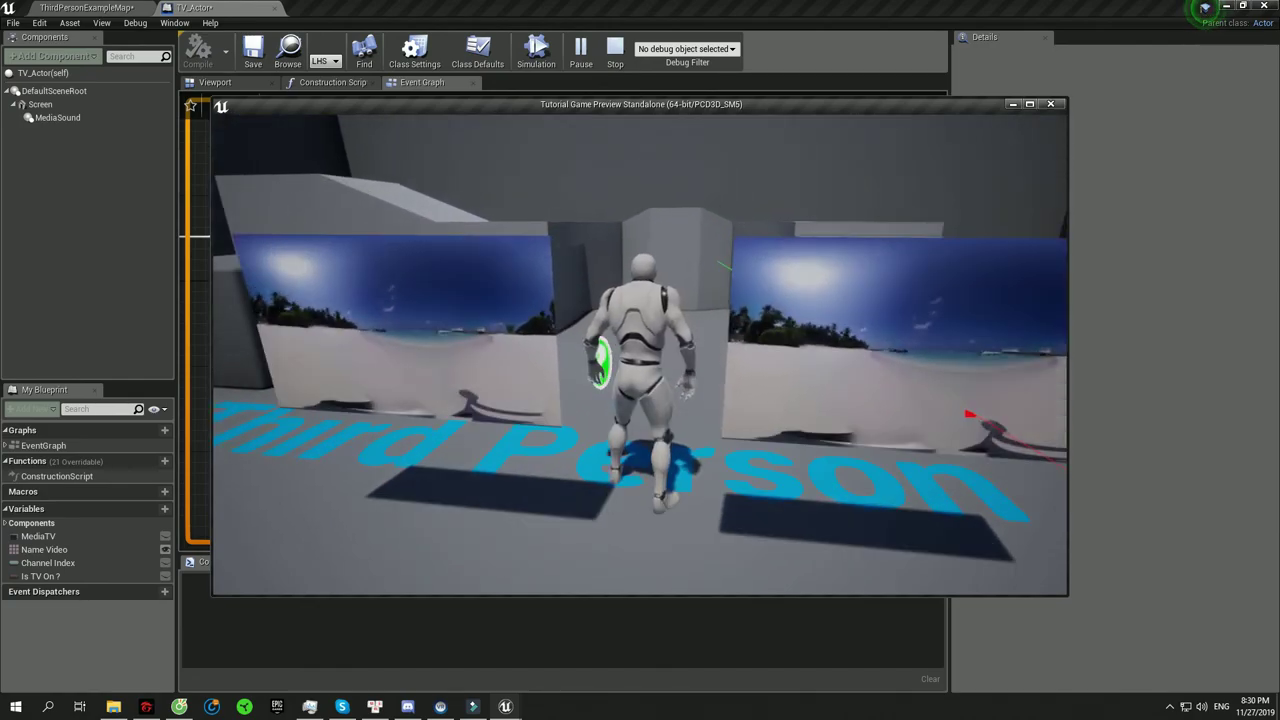
key("s")
key("w")
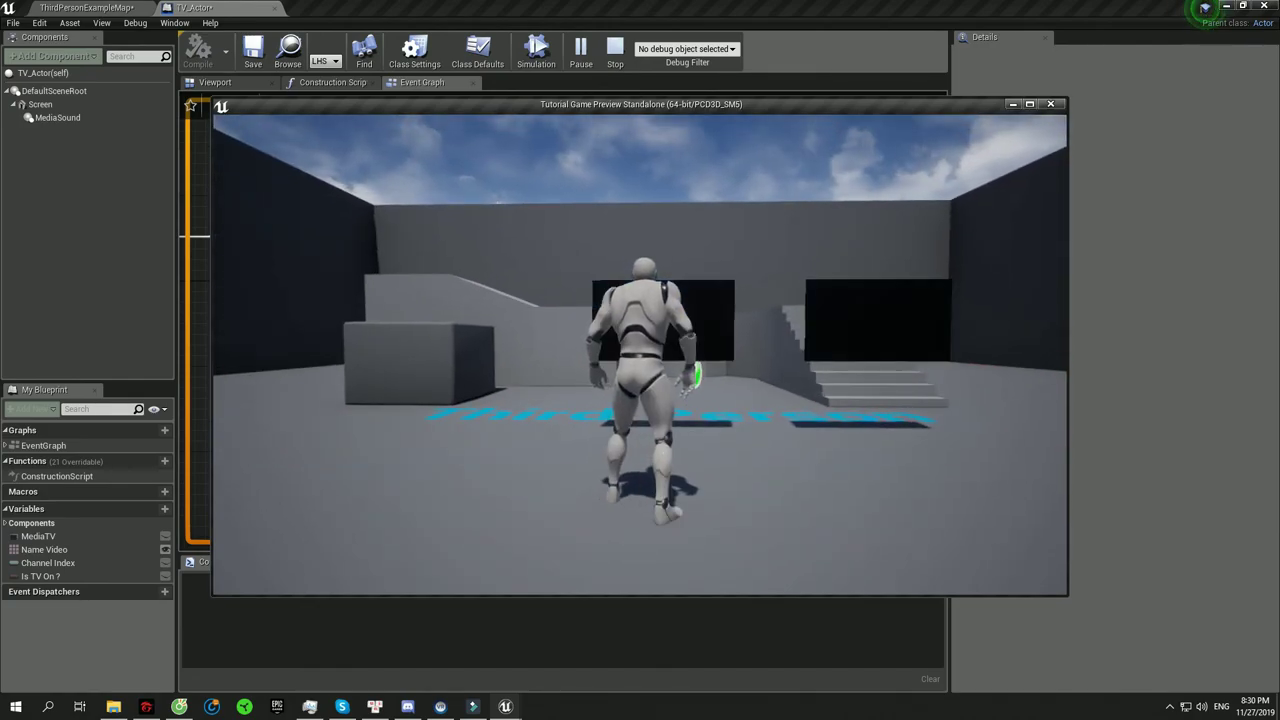
key("w")
key("s")
key("w")
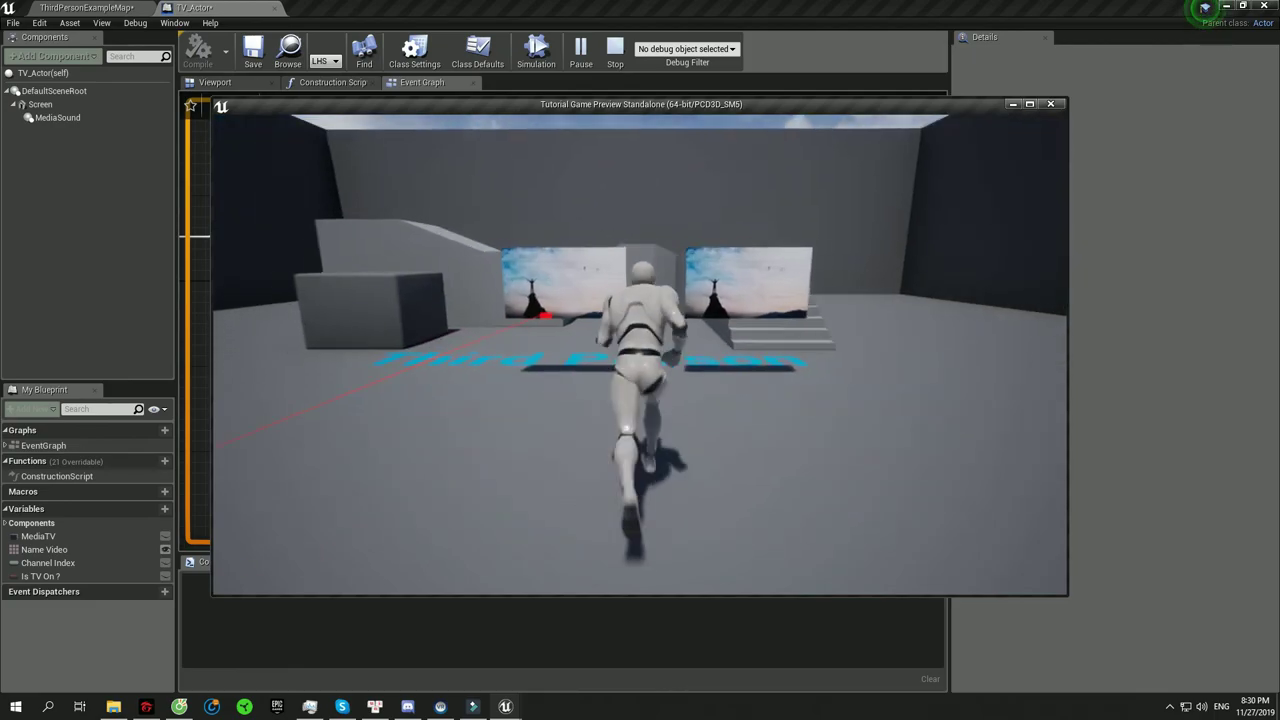
key("s")
key("w")
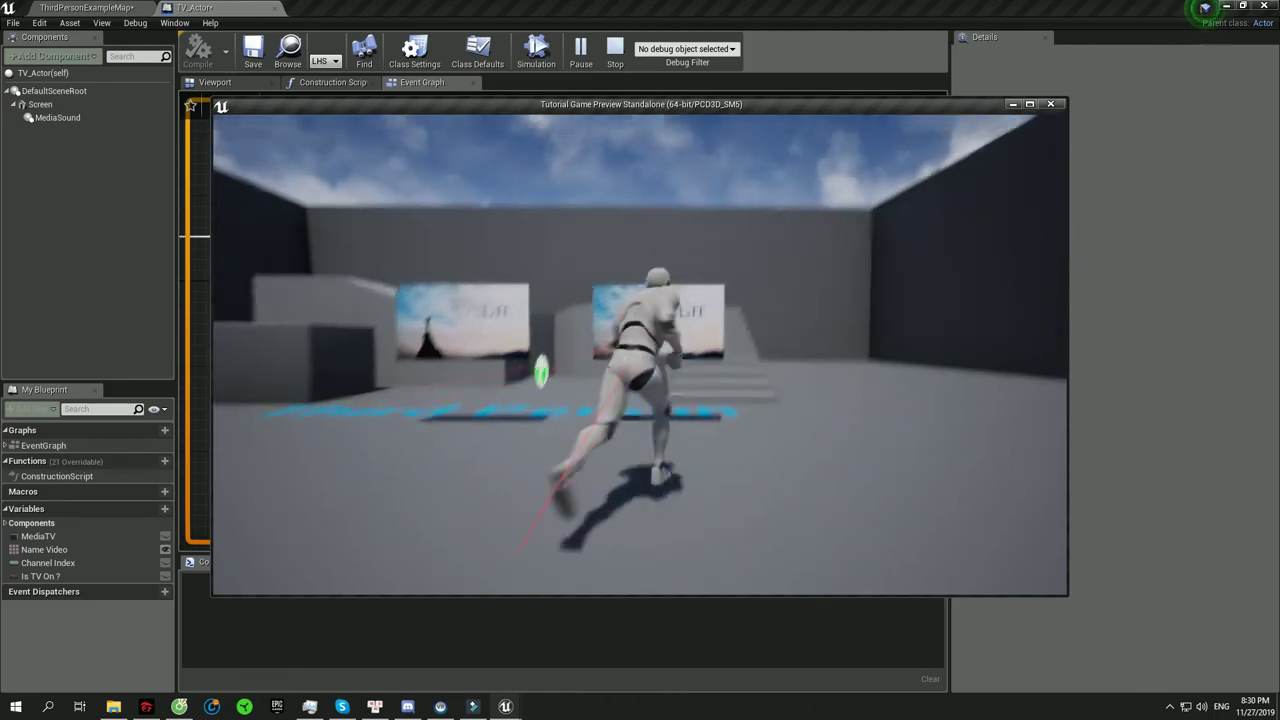
key("s")
key("Escape")
scroll(560, 320, "down", 3)
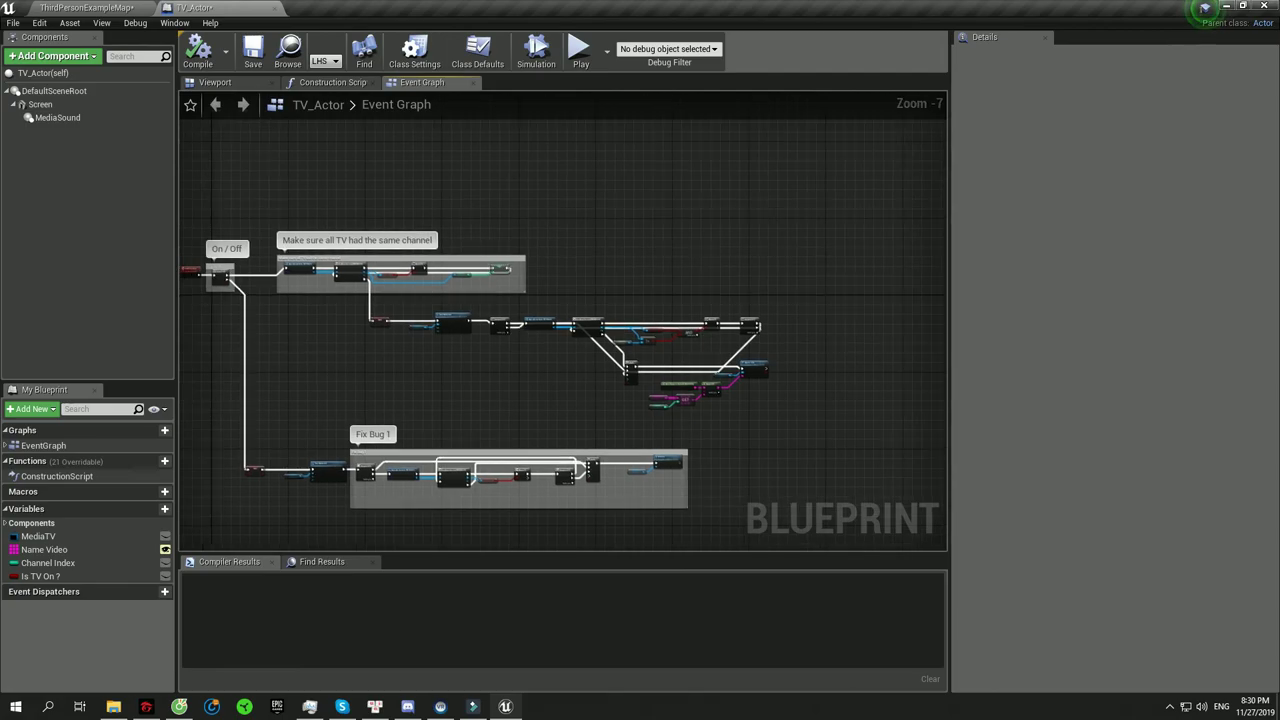
- Wrap the TV-check loop and Gate nodes in a comment titled "Don't reset my video :P"
scroll(405, 364, "up", 2)
key("c")
type("Don't reset my video :P")
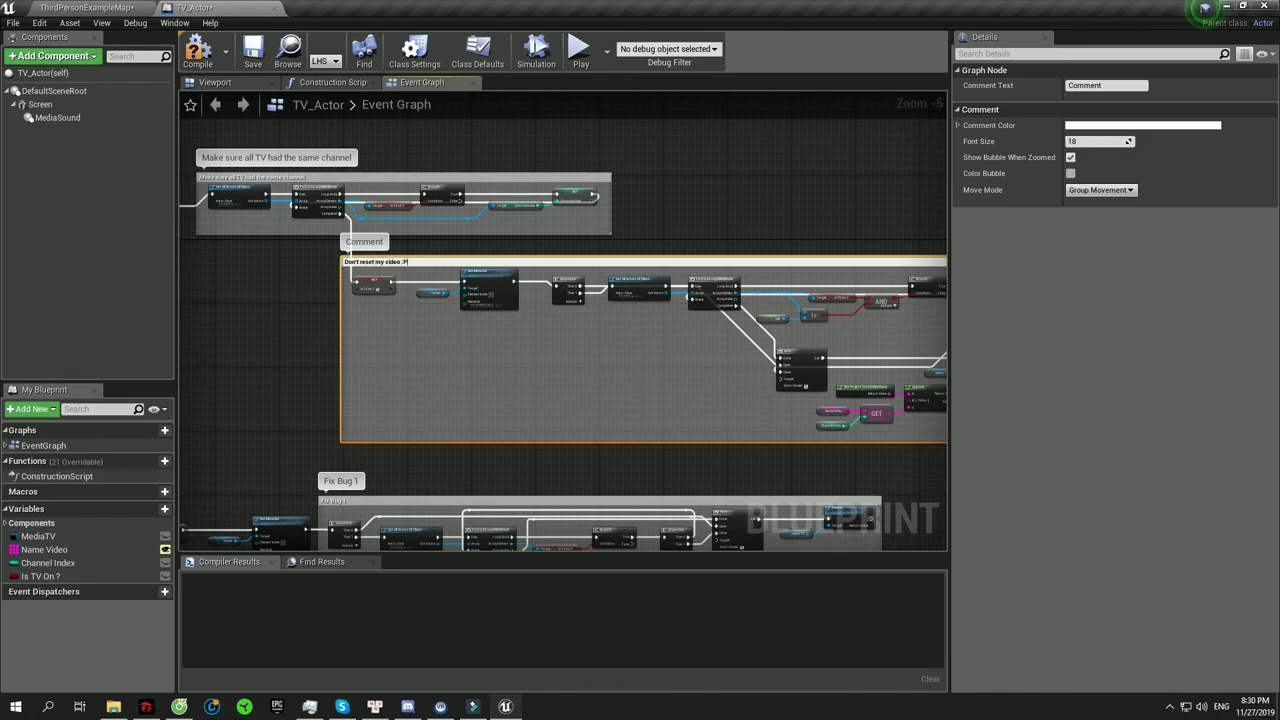
key("Return")
mouse_move(572, 356)
right_mouse_down()
mouse_move(562, 336)
mouse_move(747, 336)
right_mouse_up()
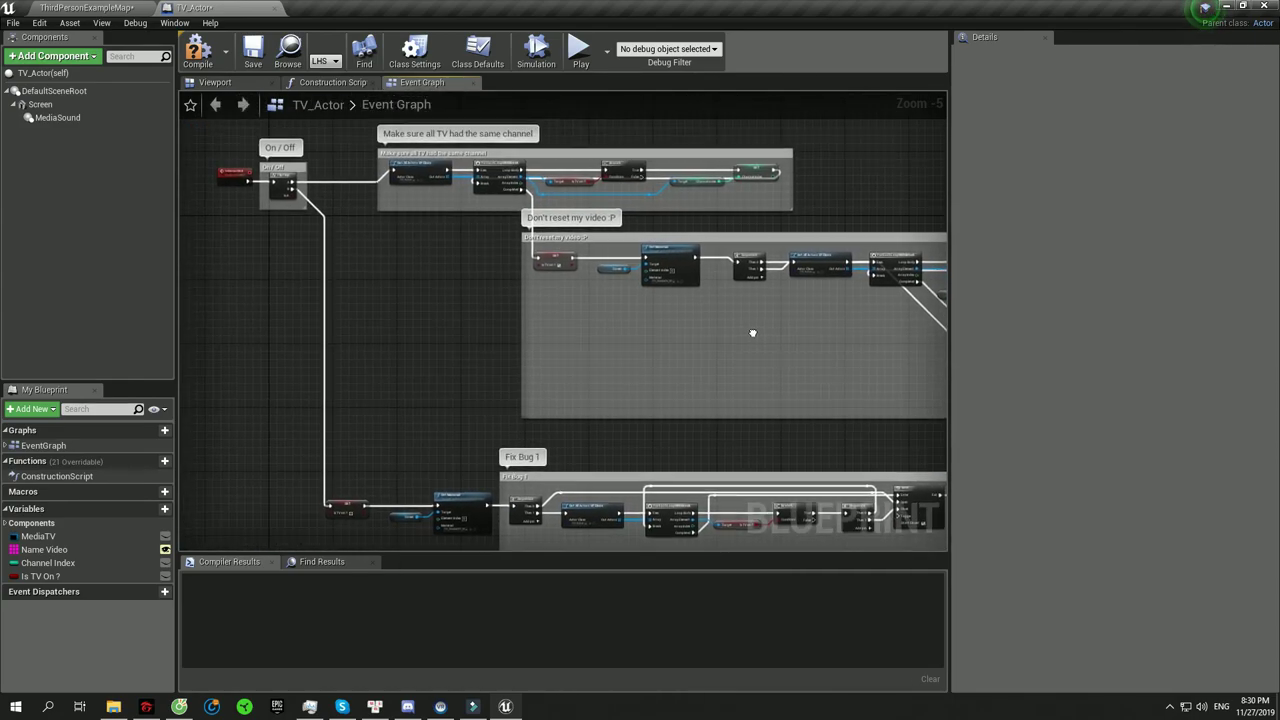